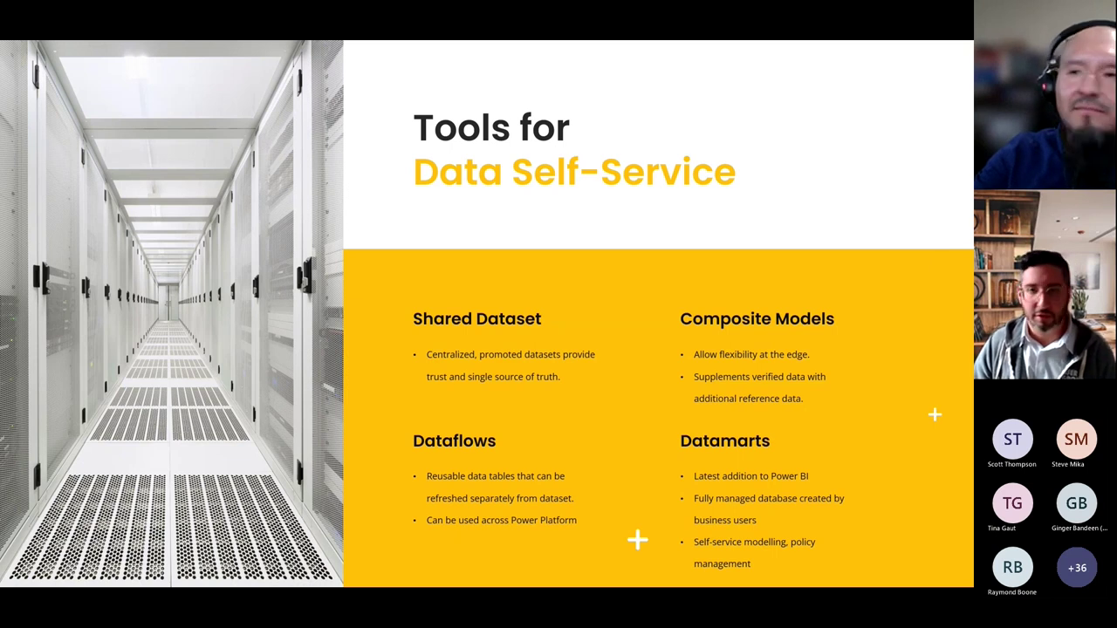
key(Right)
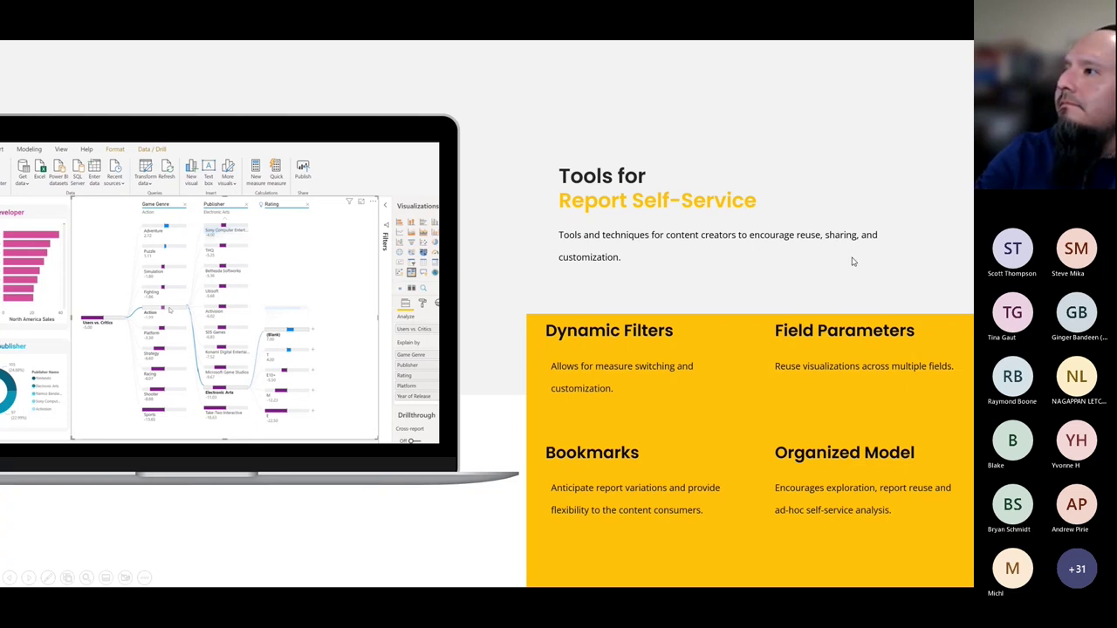
key(Right)
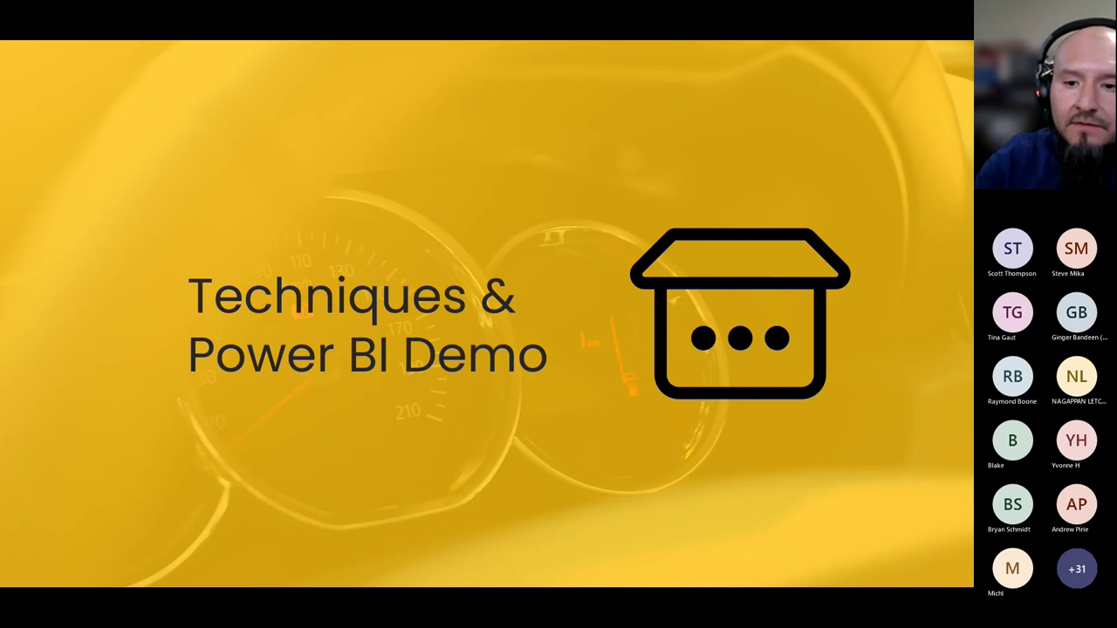
Step: Switch to the Sales report in Power BI Desktop, select the Sales by Category chart and expand the Product table's fields folder
key(alt+Tab)
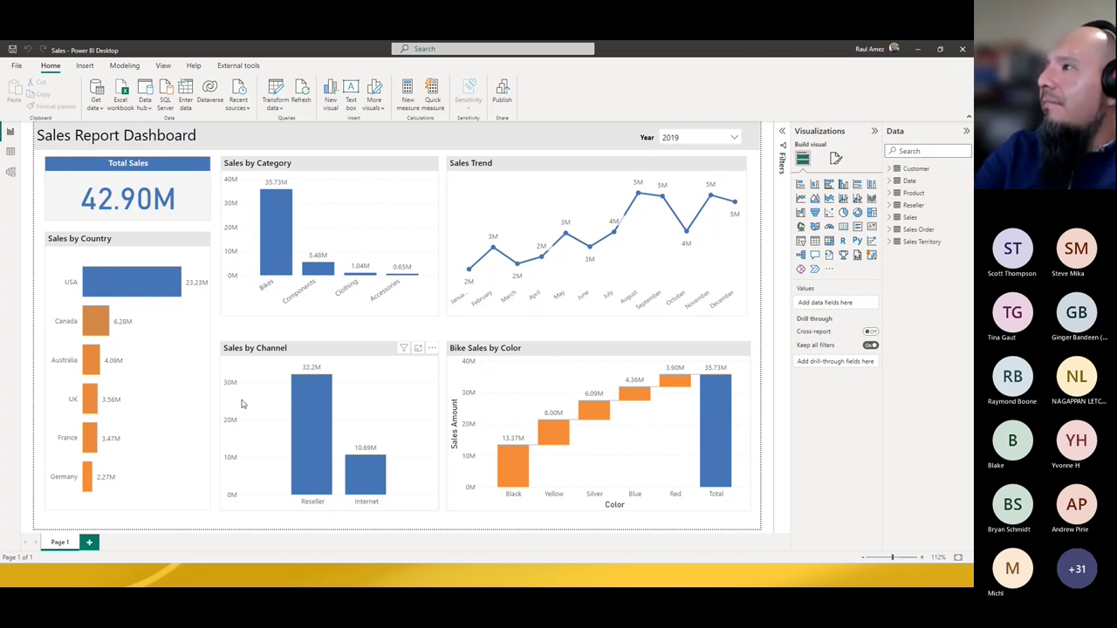
click(321, 170)
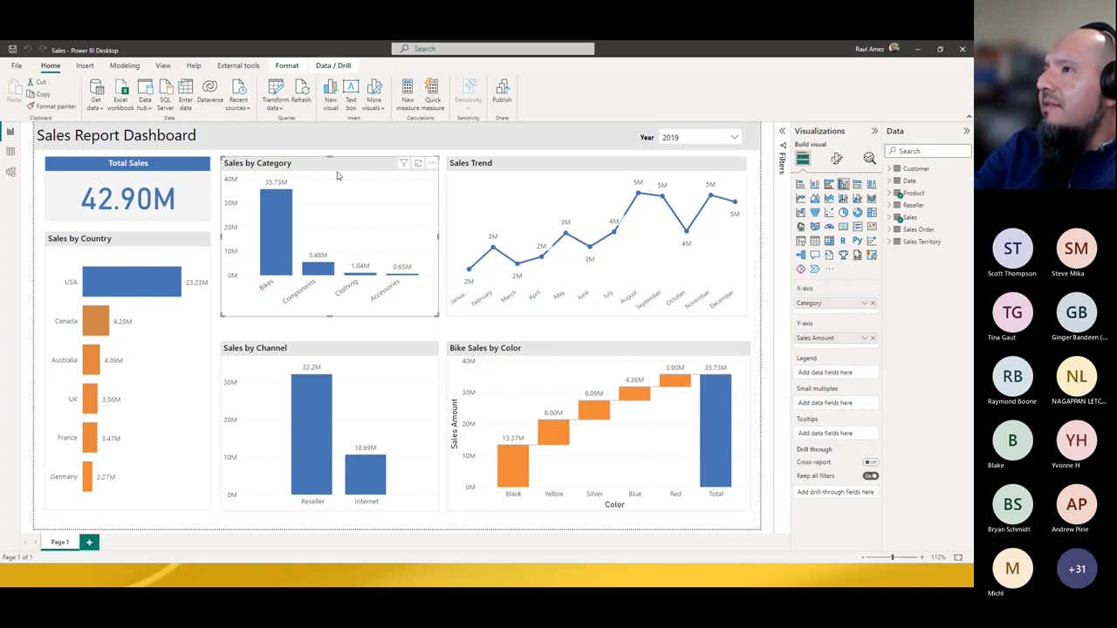
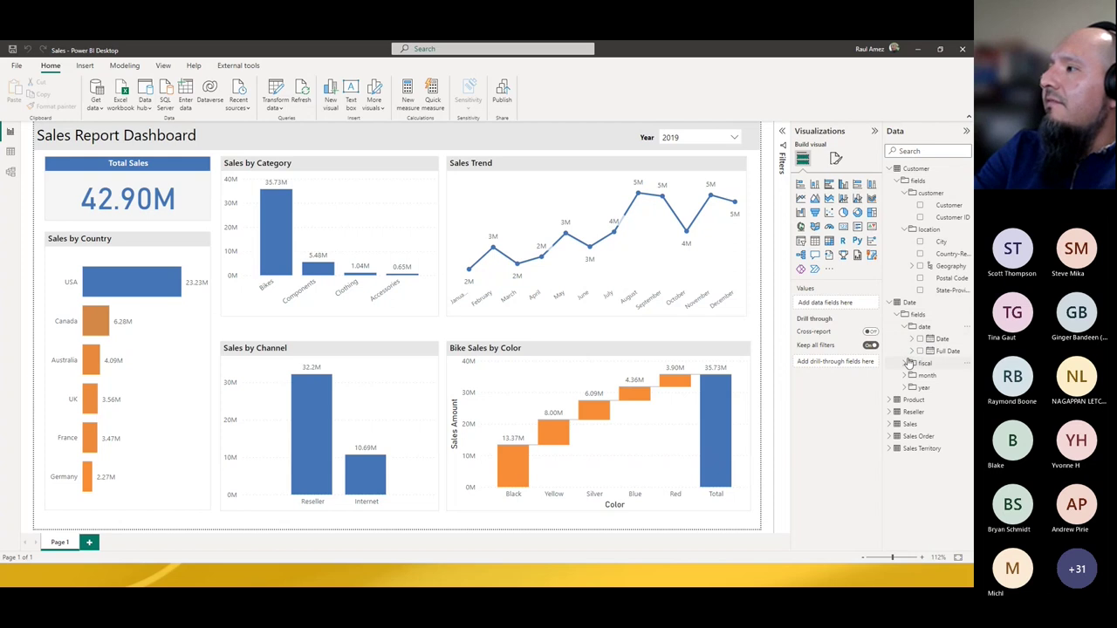
click(890, 436)
click(896, 448)
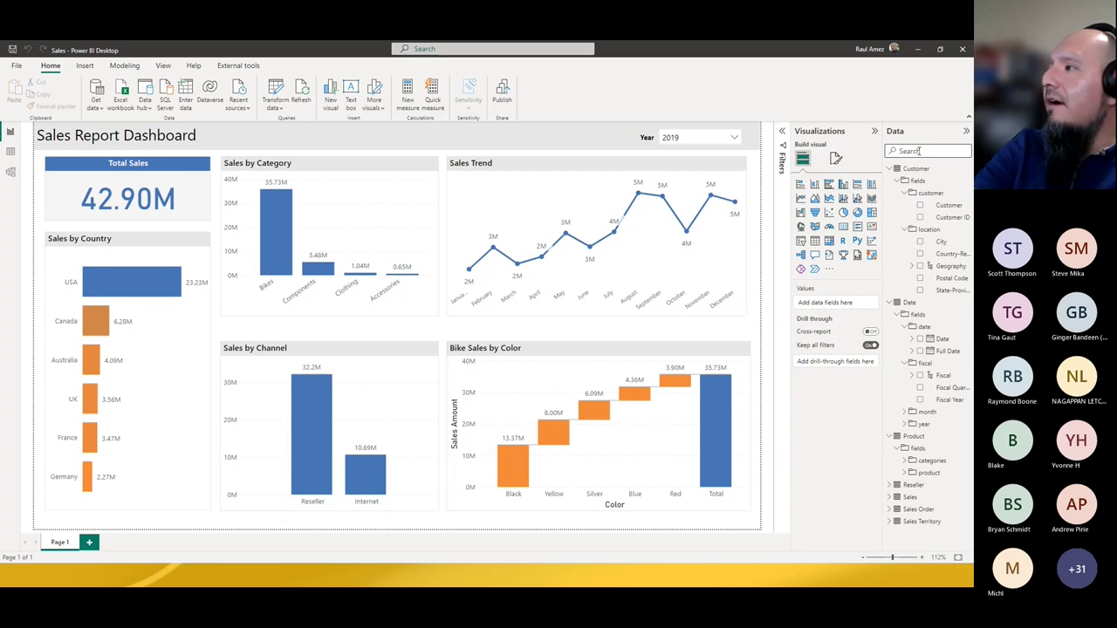
Step: Collapse the customer and location subfolders of the Customer table and the date and fiscal subfolders of the Date table
click(903, 229)
click(904, 193)
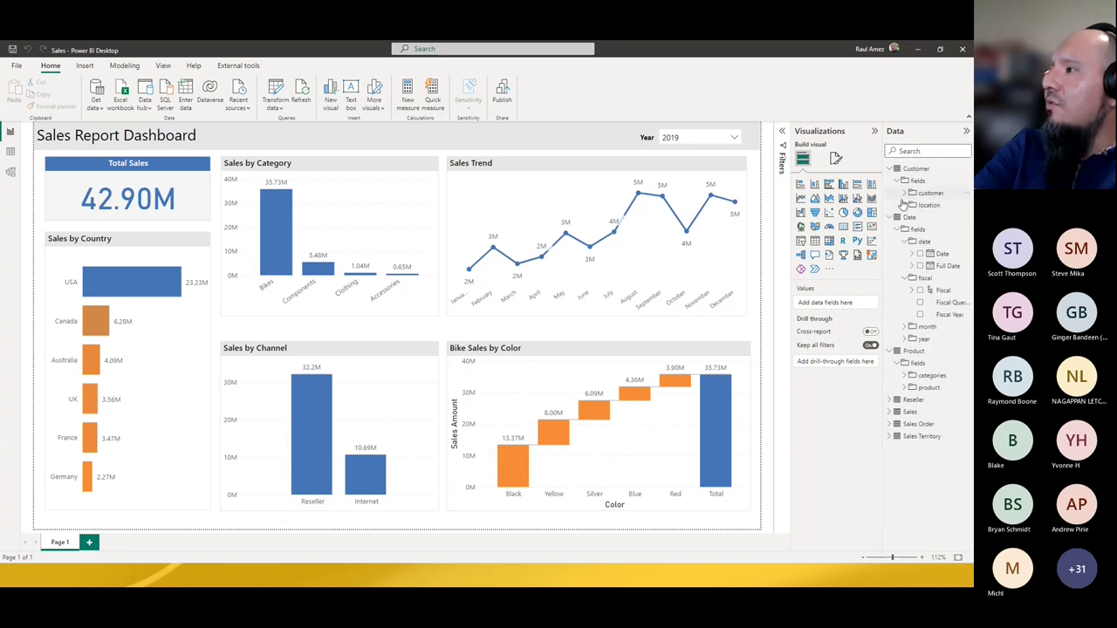
click(904, 241)
click(905, 254)
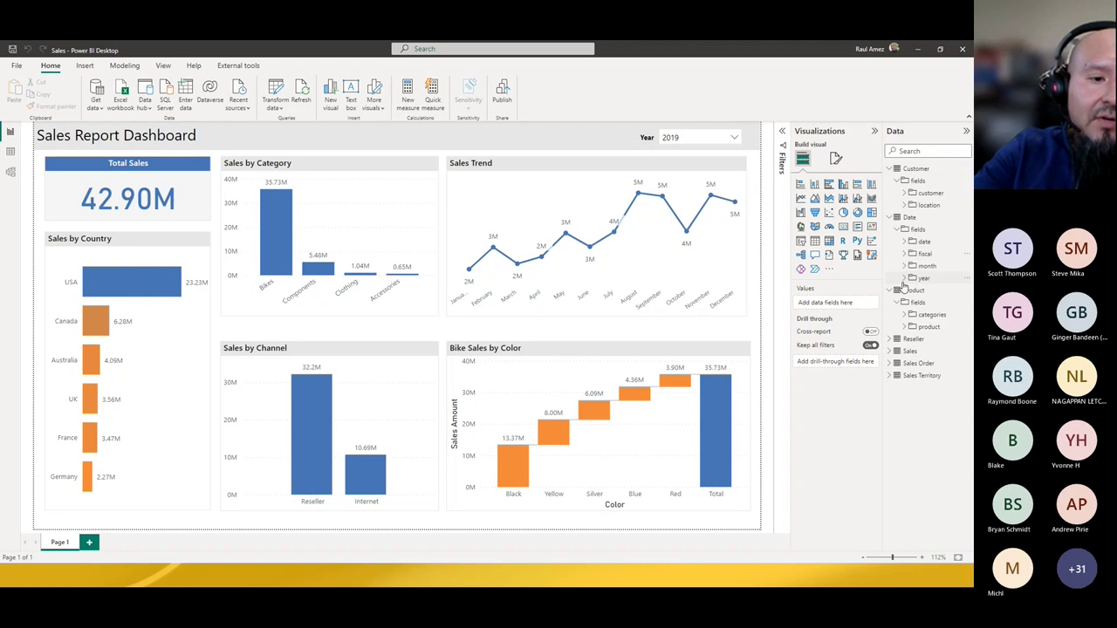
Step: Open the Data view and check which options are available for the Customer table
click(11, 154)
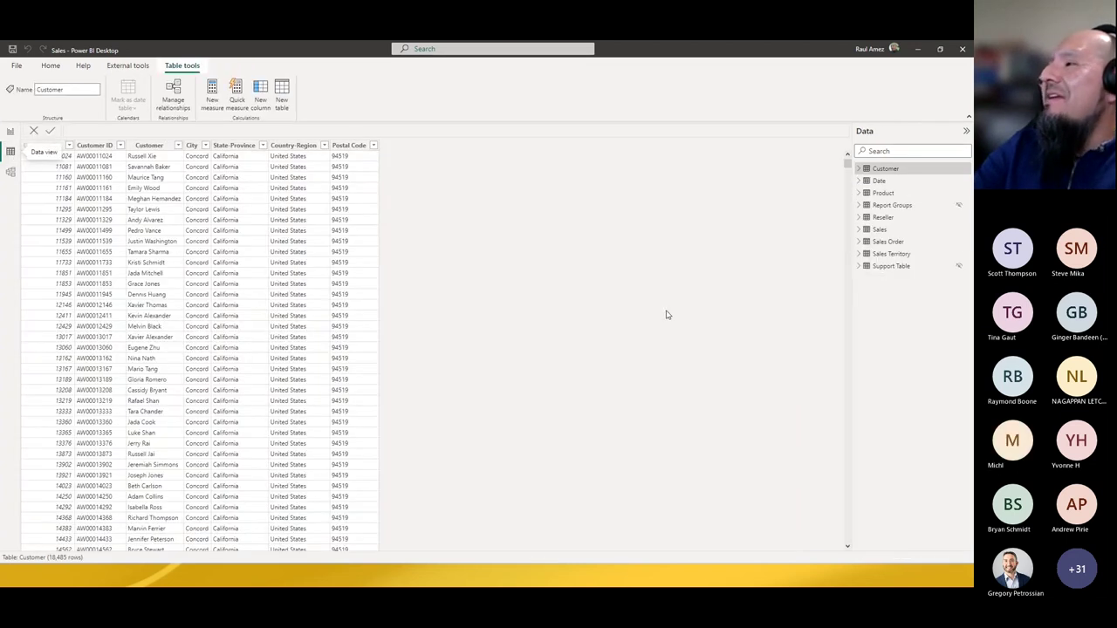
right_click(871, 170)
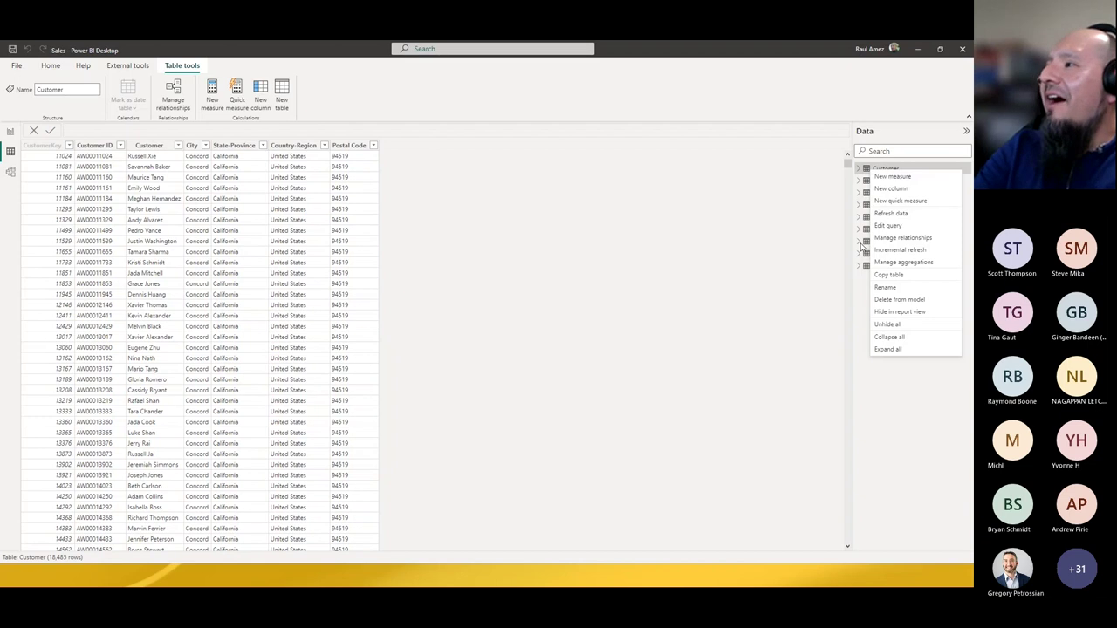
click(890, 404)
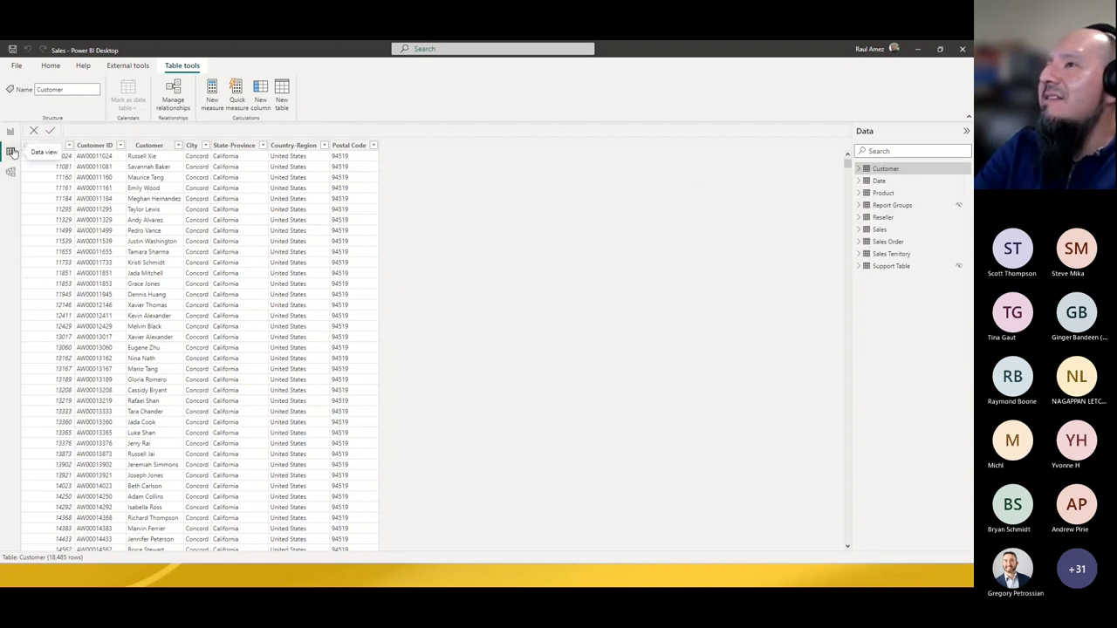
Step: Expand the Customer table down to its customer folder and check which options the Customer column offers
click(860, 168)
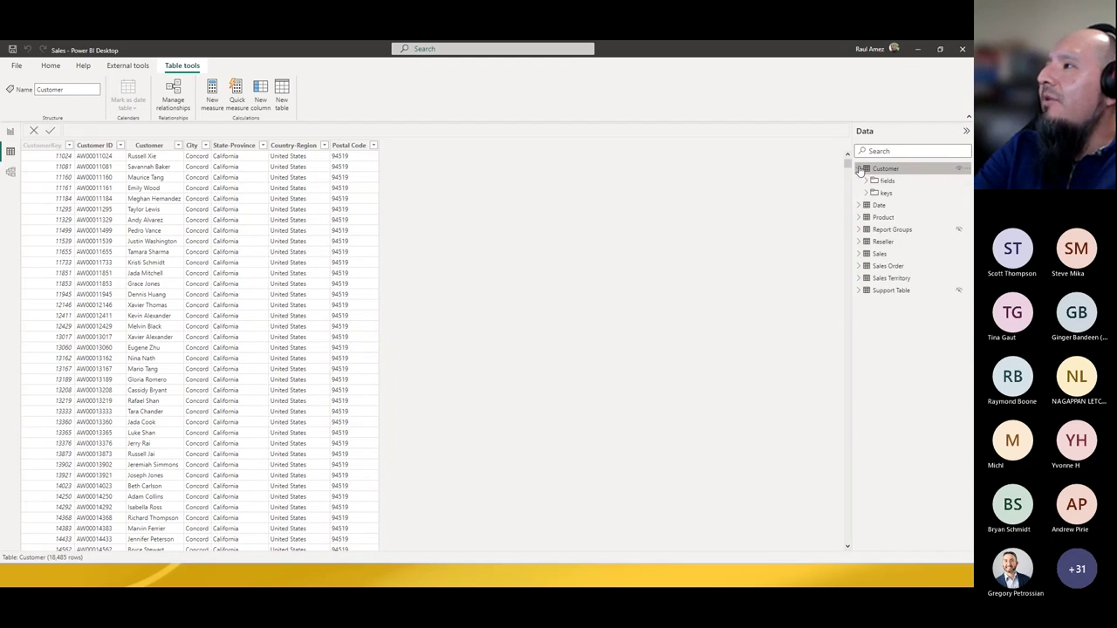
click(866, 180)
click(872, 193)
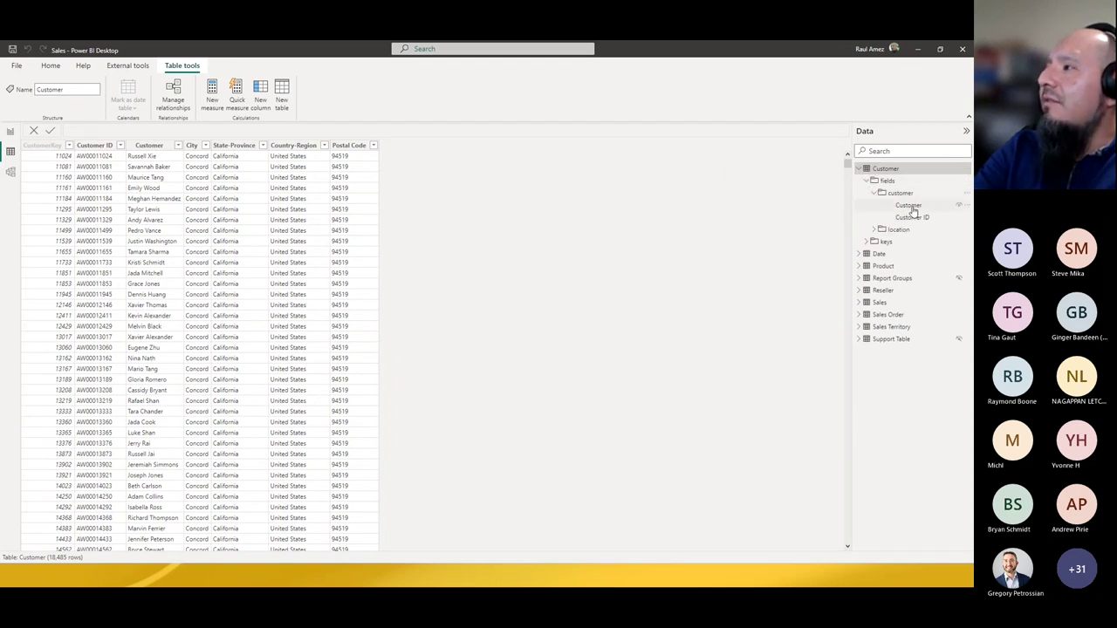
click(911, 207)
right_click(913, 210)
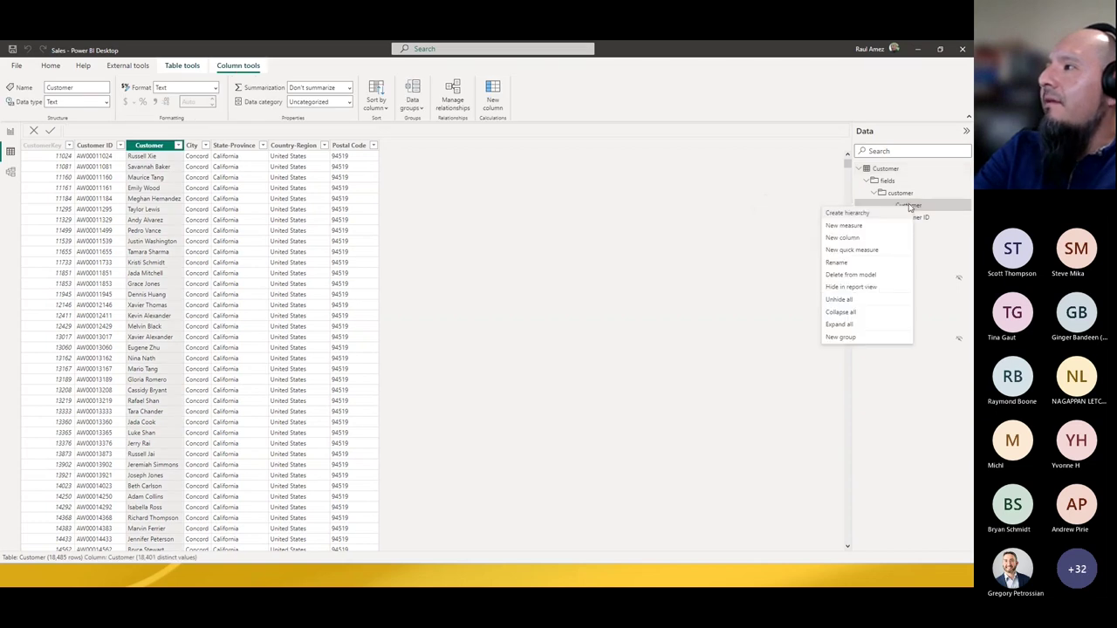
Step: Open the Model view and show the properties of the Customer column in the Customer table's customer folder
click(10, 175)
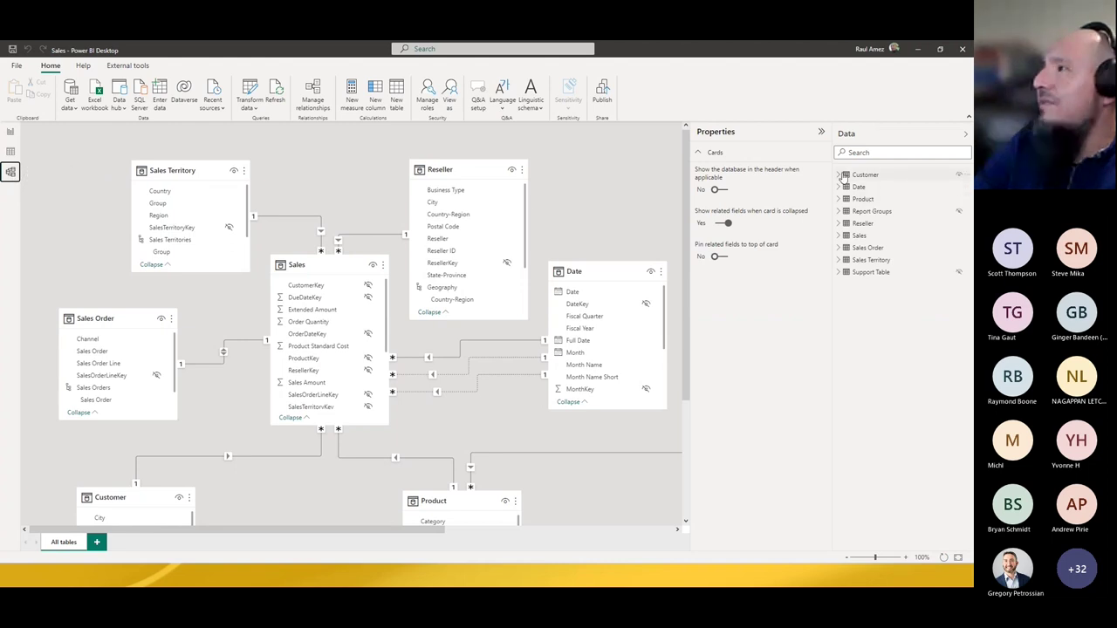
click(839, 175)
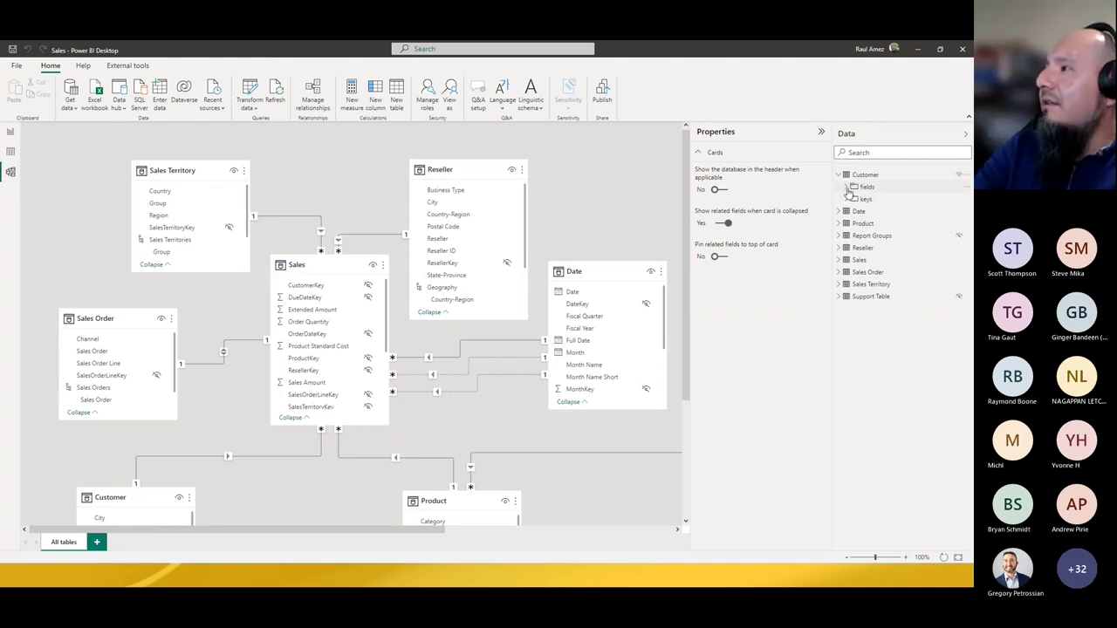
click(853, 187)
click(855, 200)
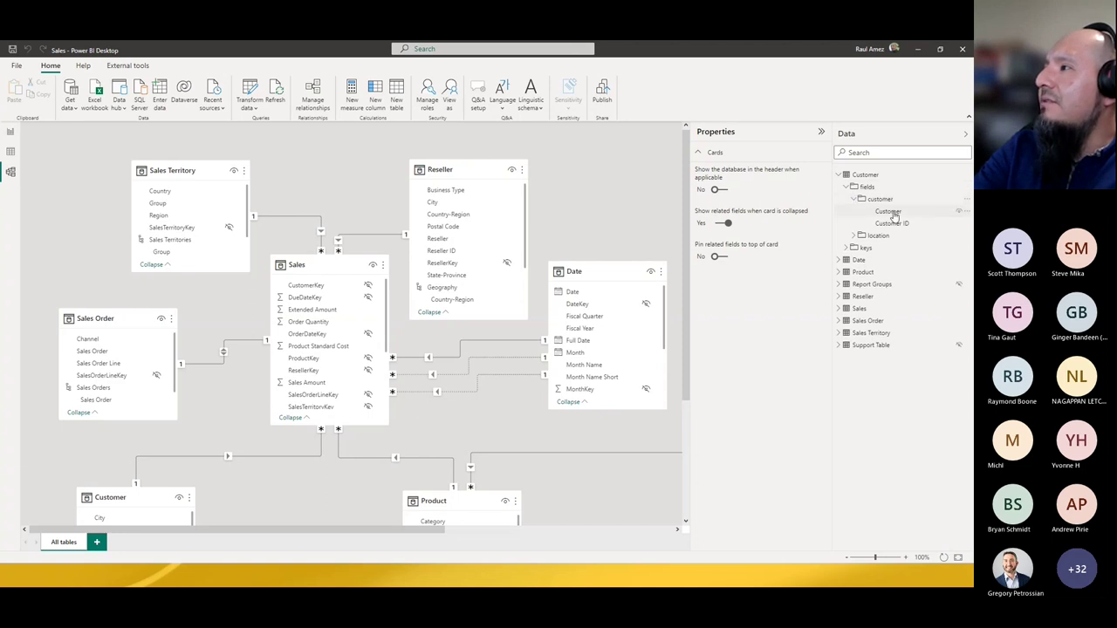
click(889, 212)
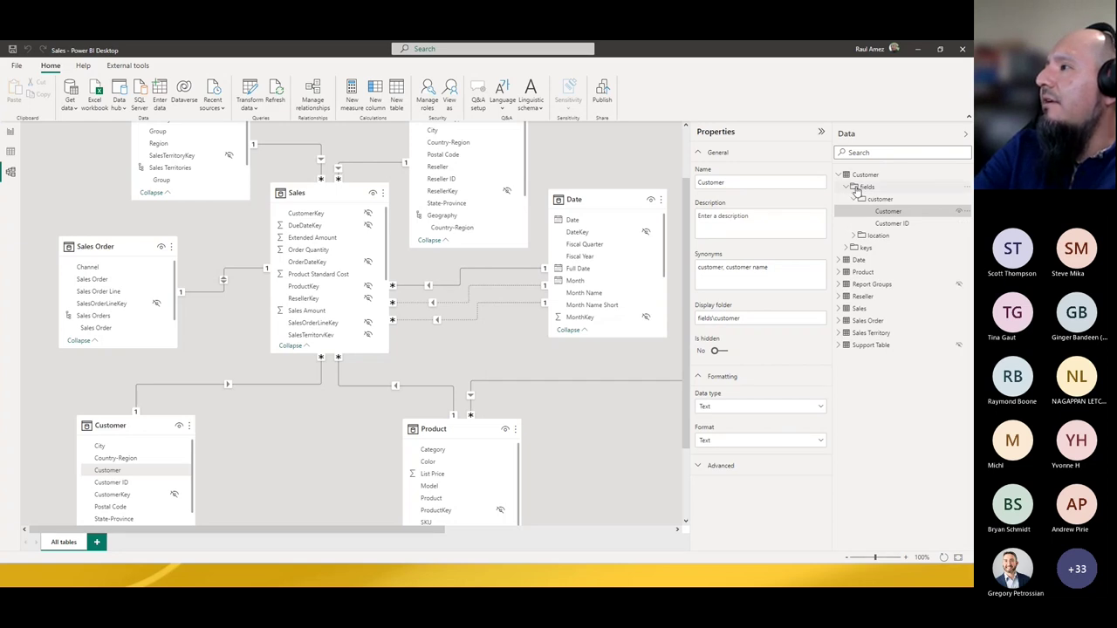
Step: Expand the Customer table's location folder and the Product, Report Groups and Reseller tables to examine their folder organization
click(853, 236)
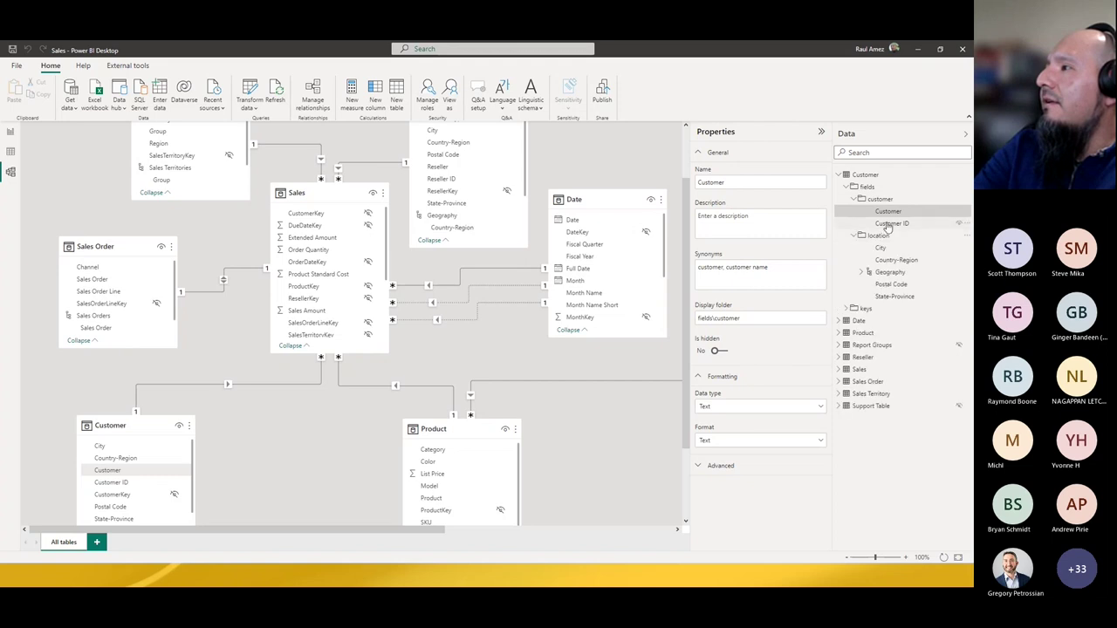
click(839, 333)
click(838, 370)
click(838, 393)
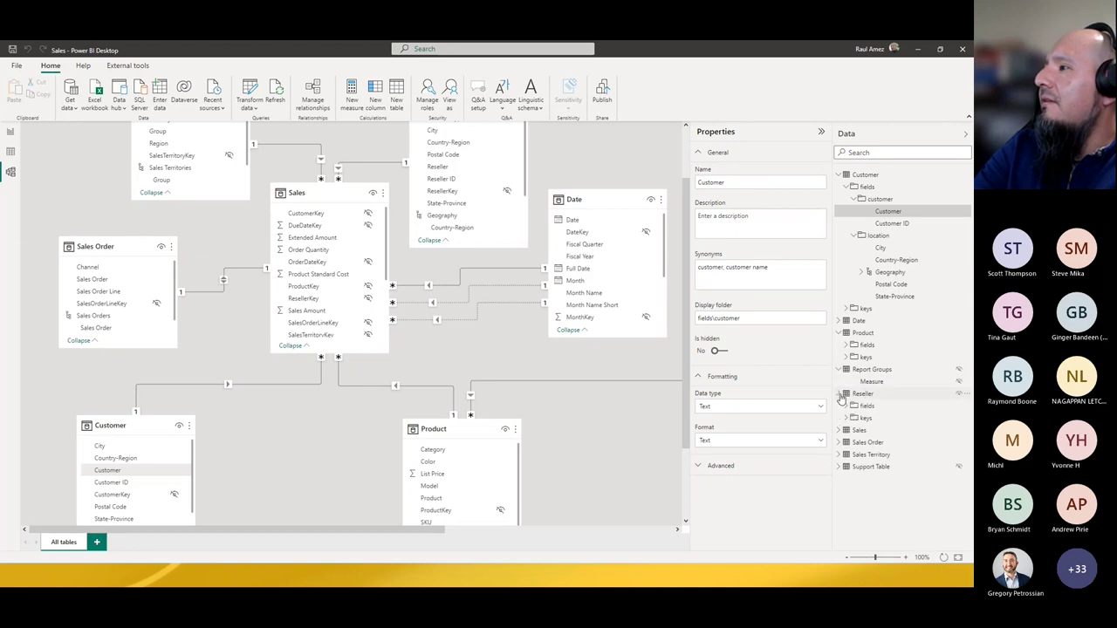
Step: Set the display folder of the Reseller table's ResellerKey column to keys\subfolder and select the column in its new subfolder
click(851, 419)
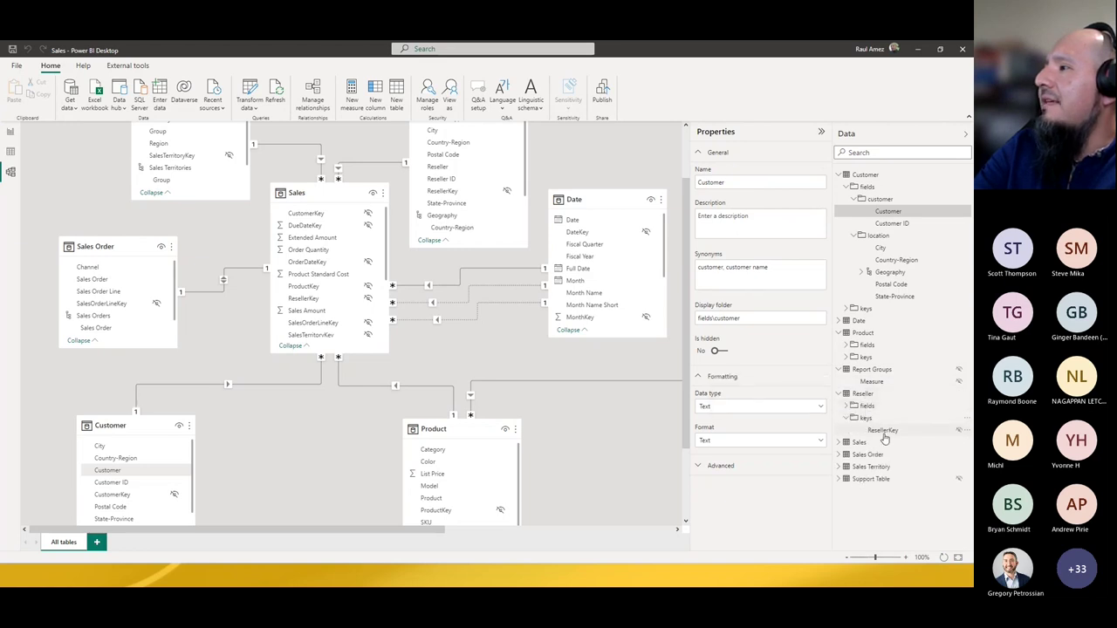
click(883, 431)
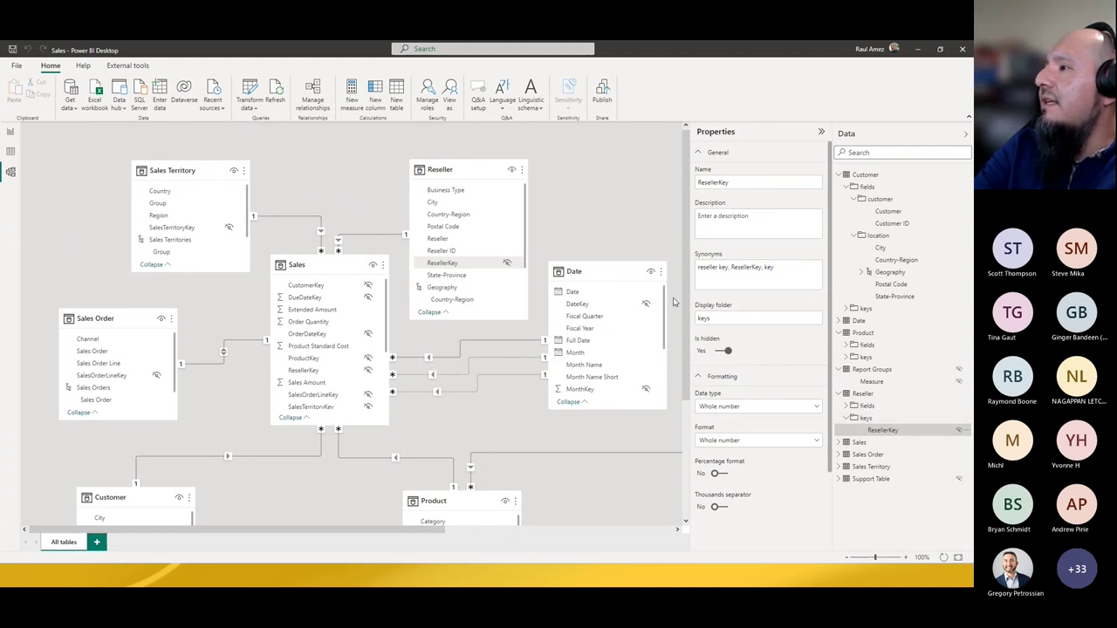
click(730, 320)
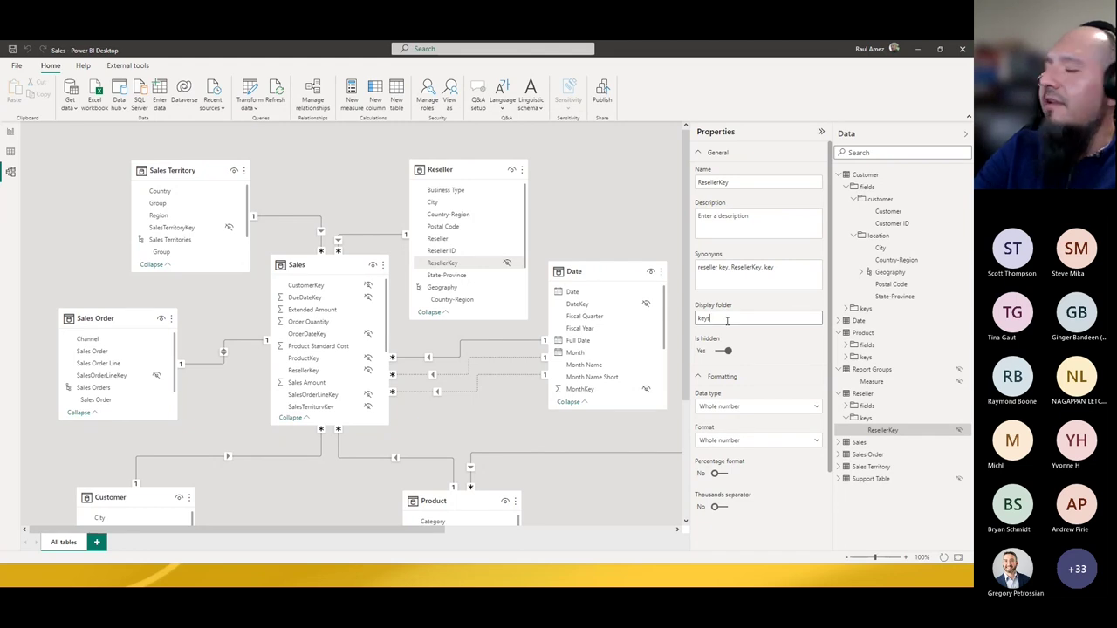
text(\subfolder)
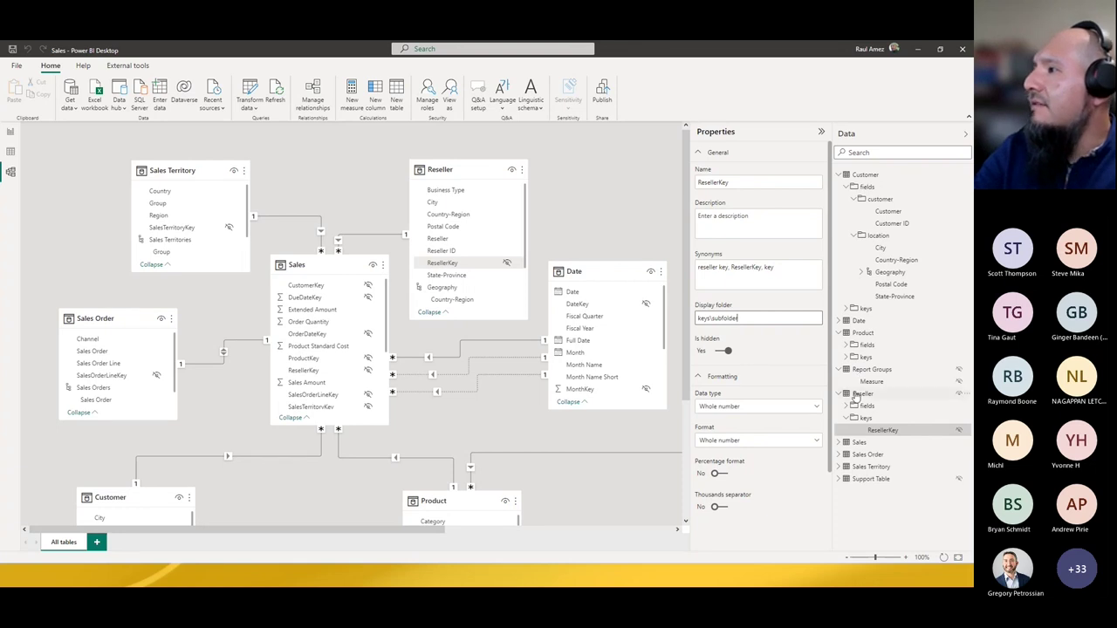
click(867, 419)
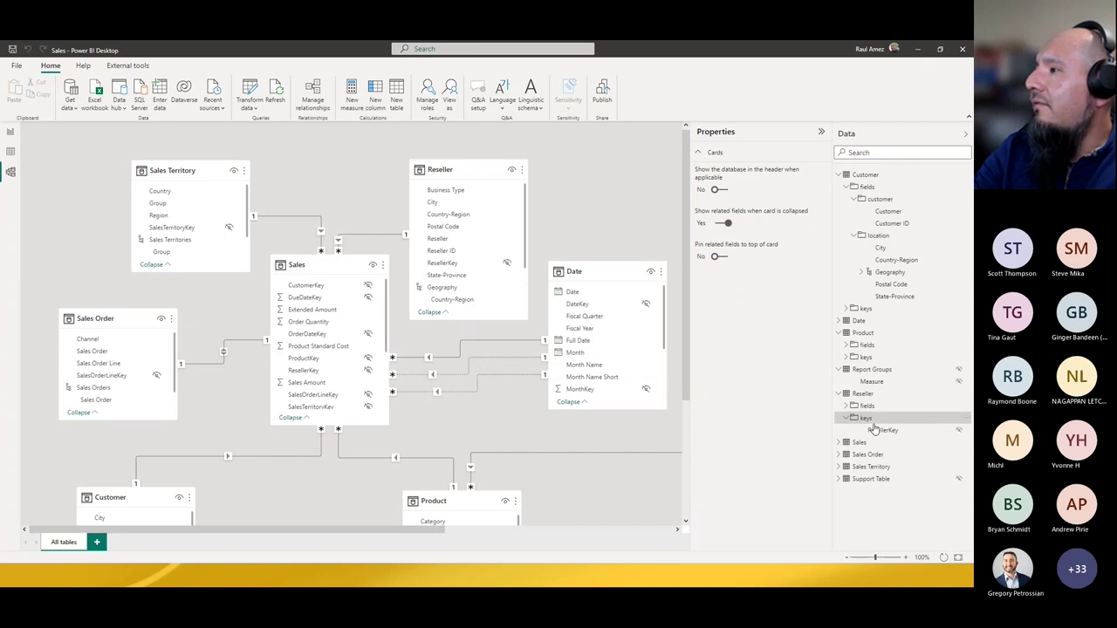
click(860, 433)
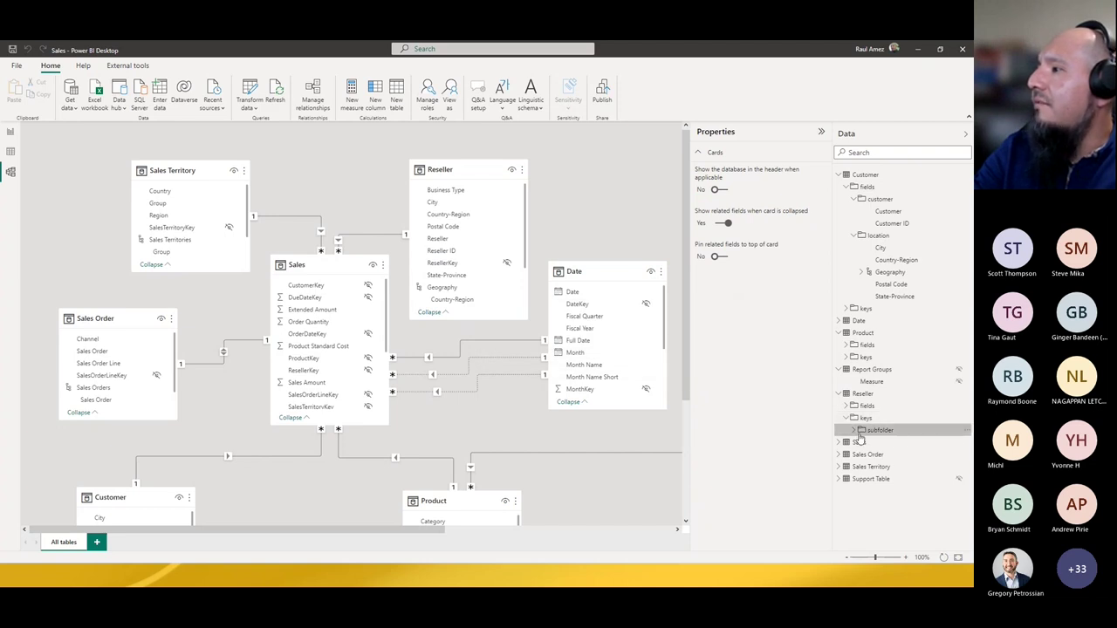
click(889, 443)
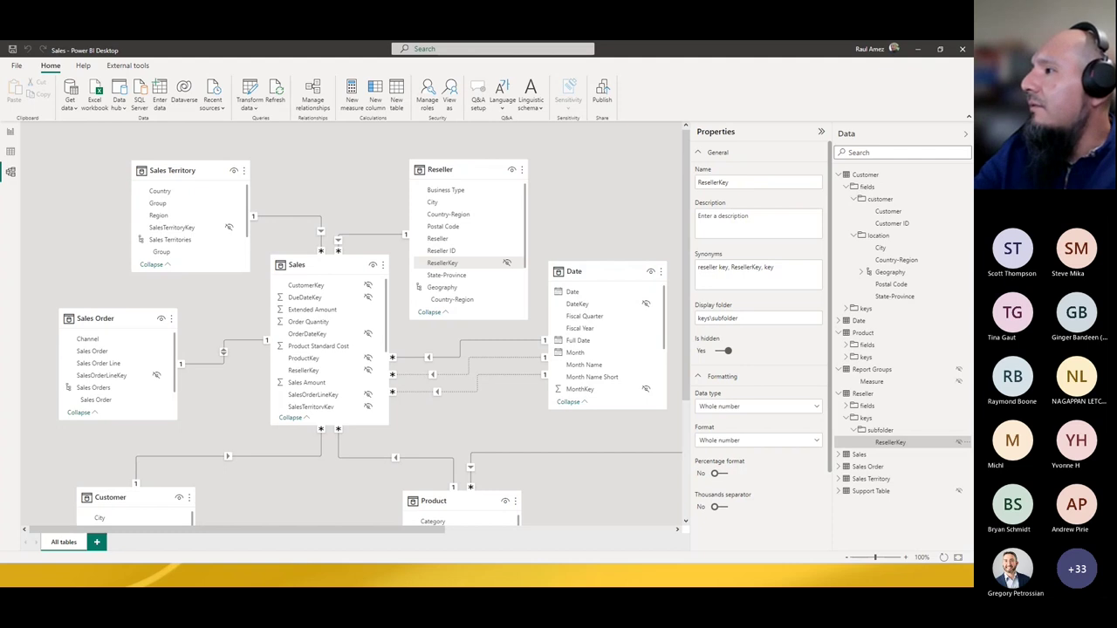
Step: Expand the Sales table's measures folder and review the Sales Amount by Due Date, Total Order Quantity and Total Sales Amount measures
click(837, 454)
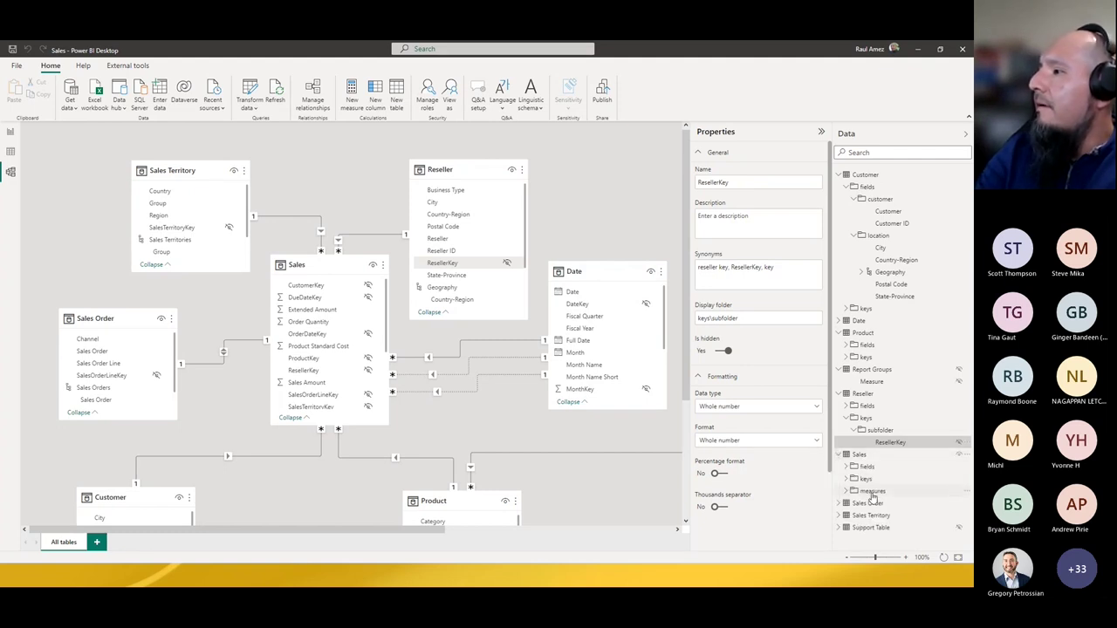
click(872, 491)
click(845, 492)
scroll(930, 496, down, 1)
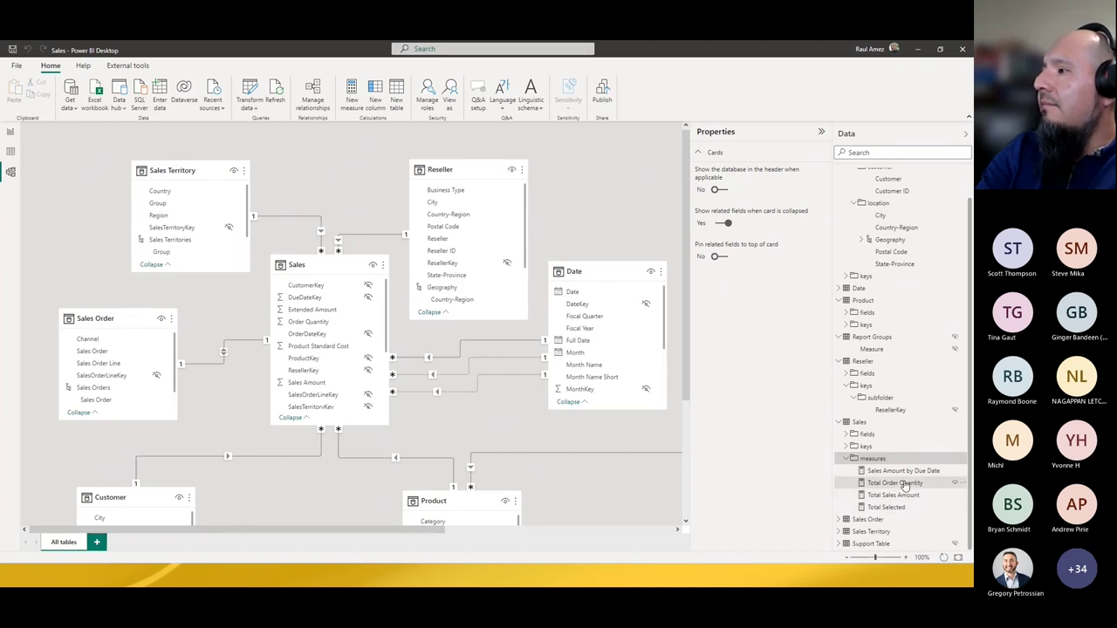
click(903, 471)
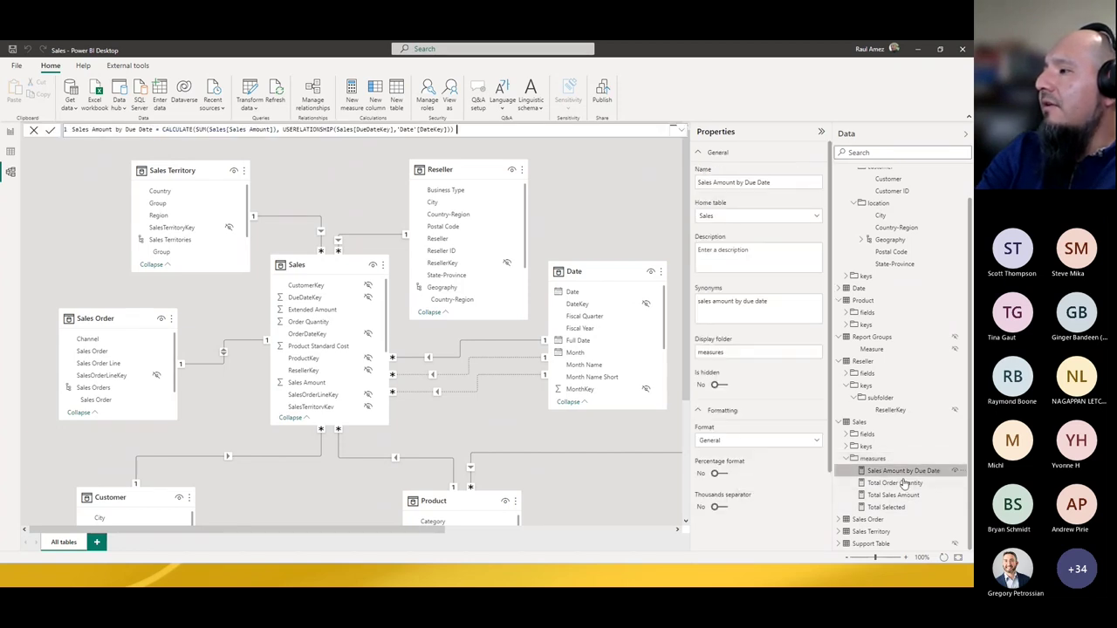
click(904, 482)
click(903, 494)
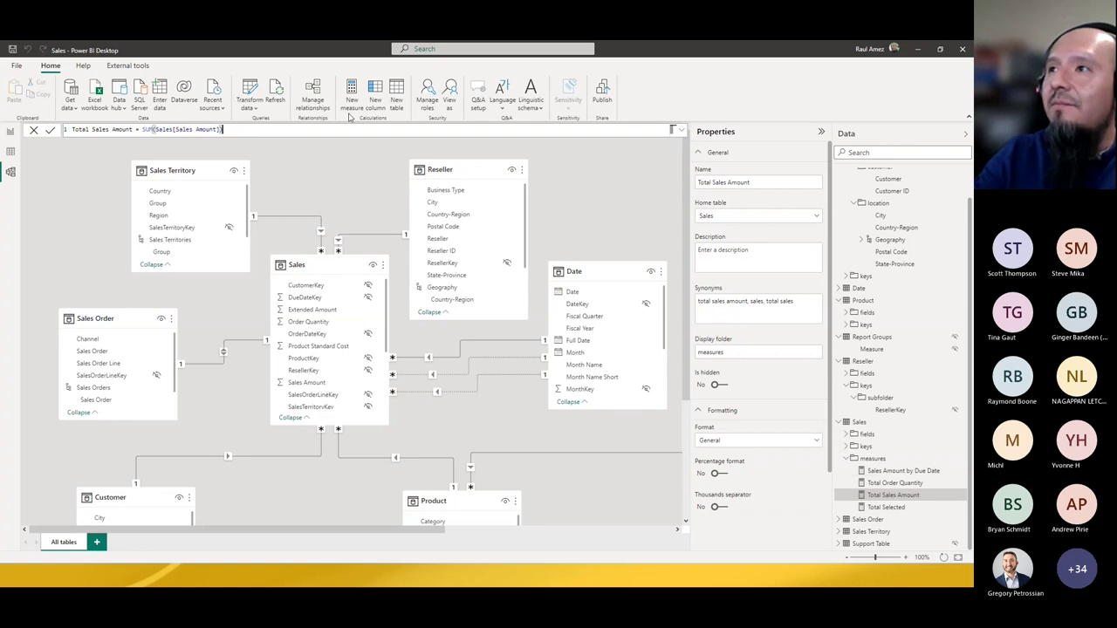
Step: Select the report's Sales by Category and Sales Trend charts in turn and expand the Sales table's fields folder to trace the Sales Amount field
click(11, 133)
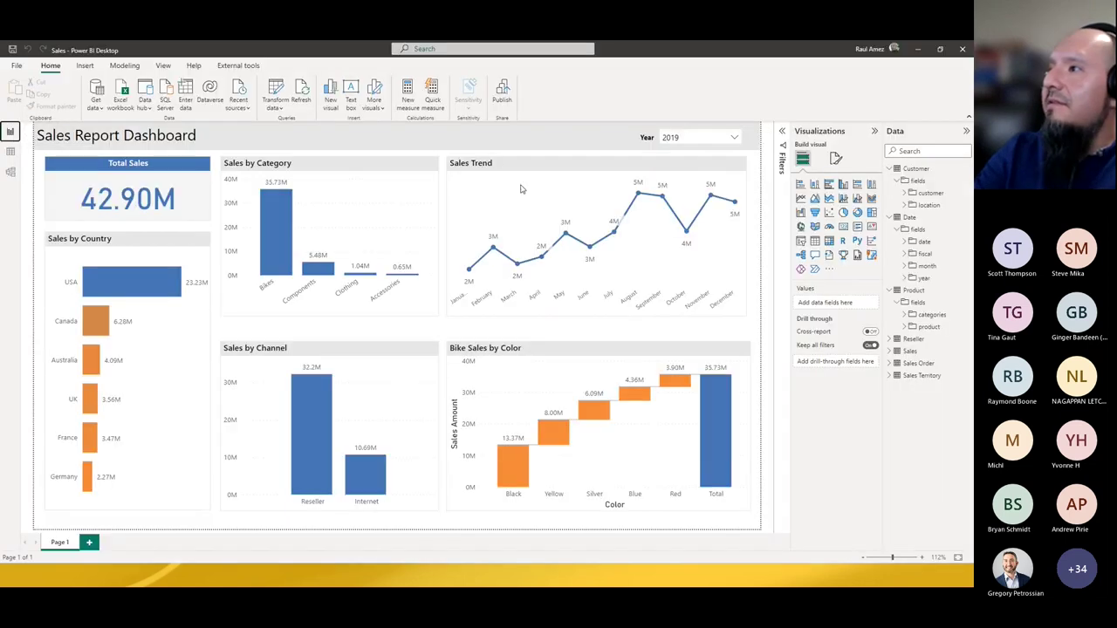
click(341, 170)
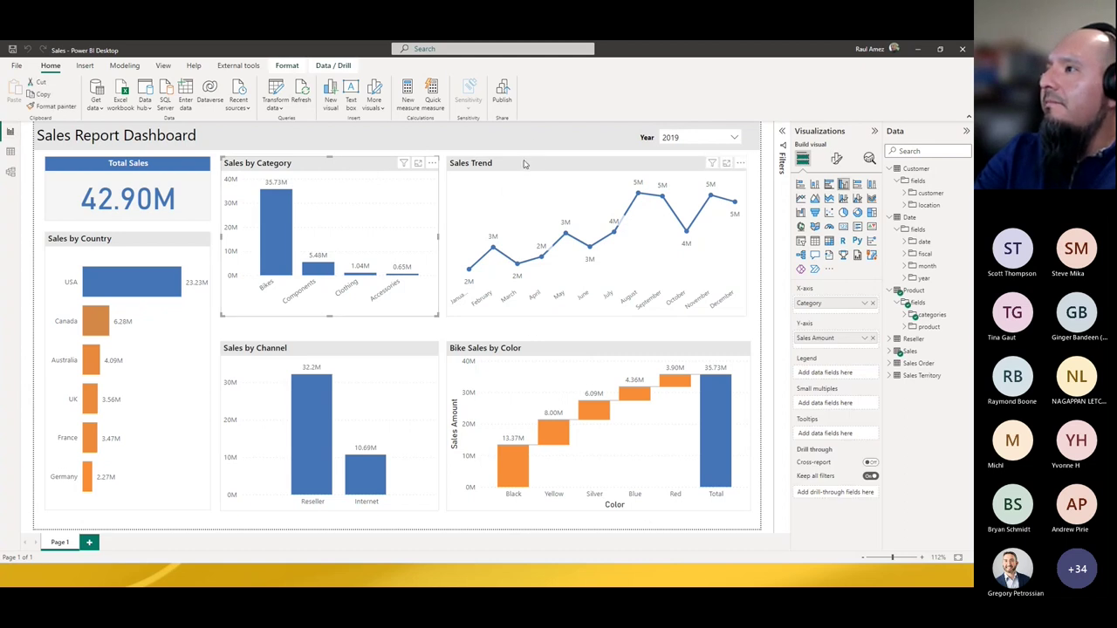
click(523, 162)
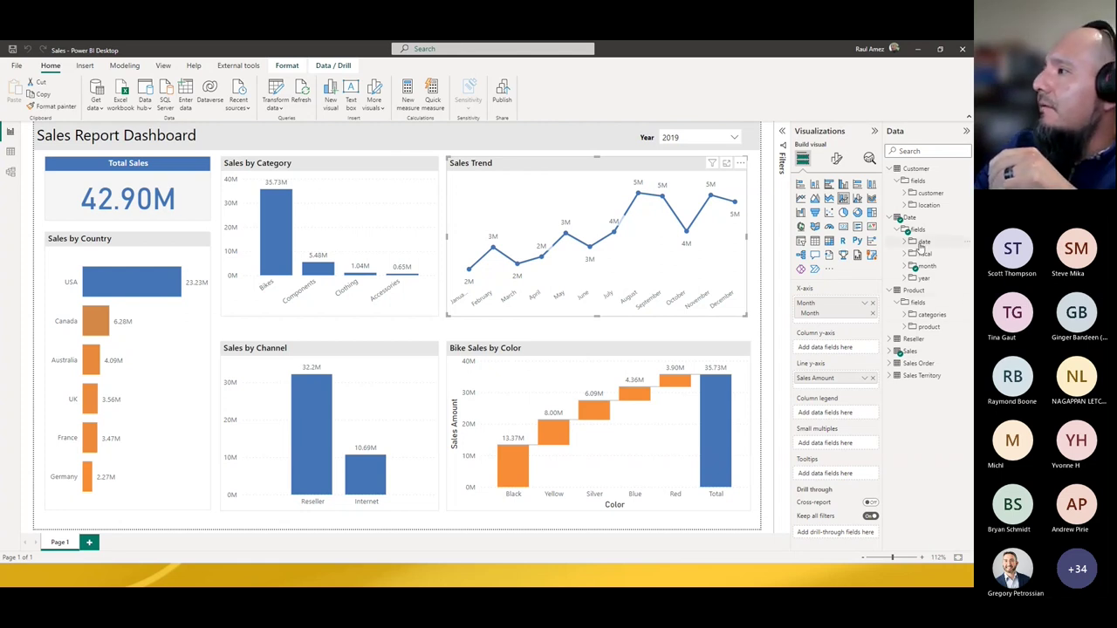
click(890, 353)
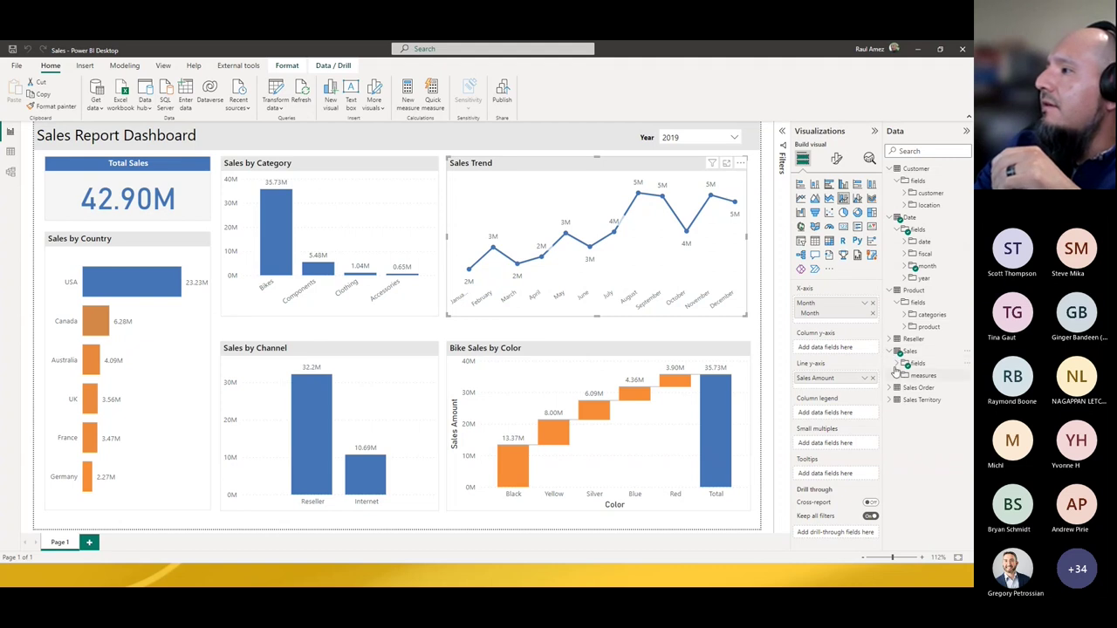
click(900, 364)
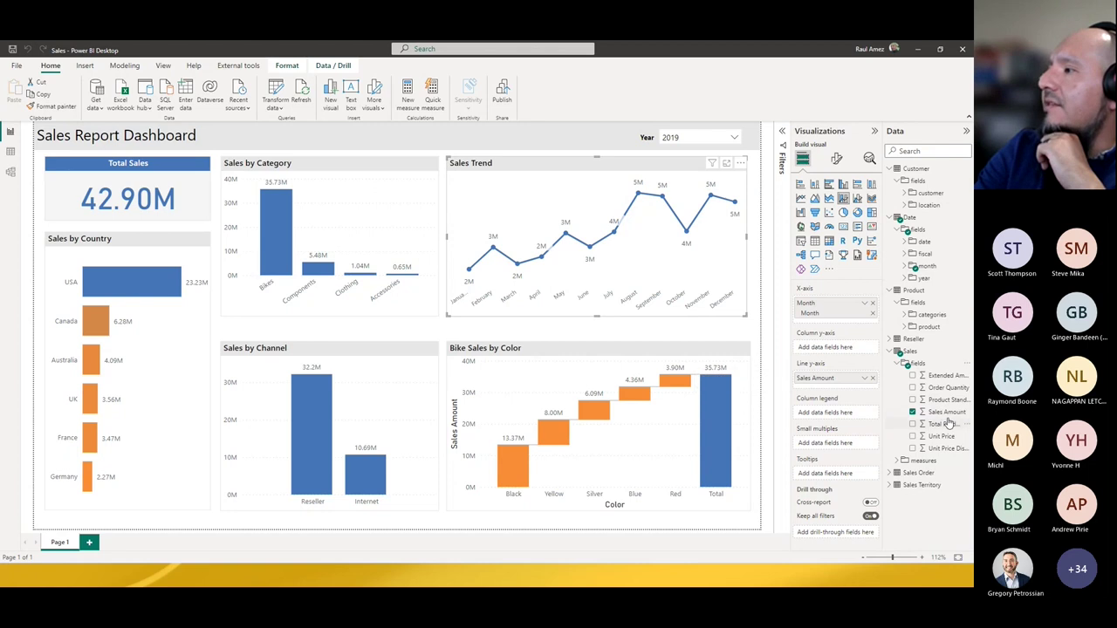
Step: Review the aggregation options for Sales Amount in the Sales Trend chart and show the formula of the Total Sales Amount measure
click(863, 381)
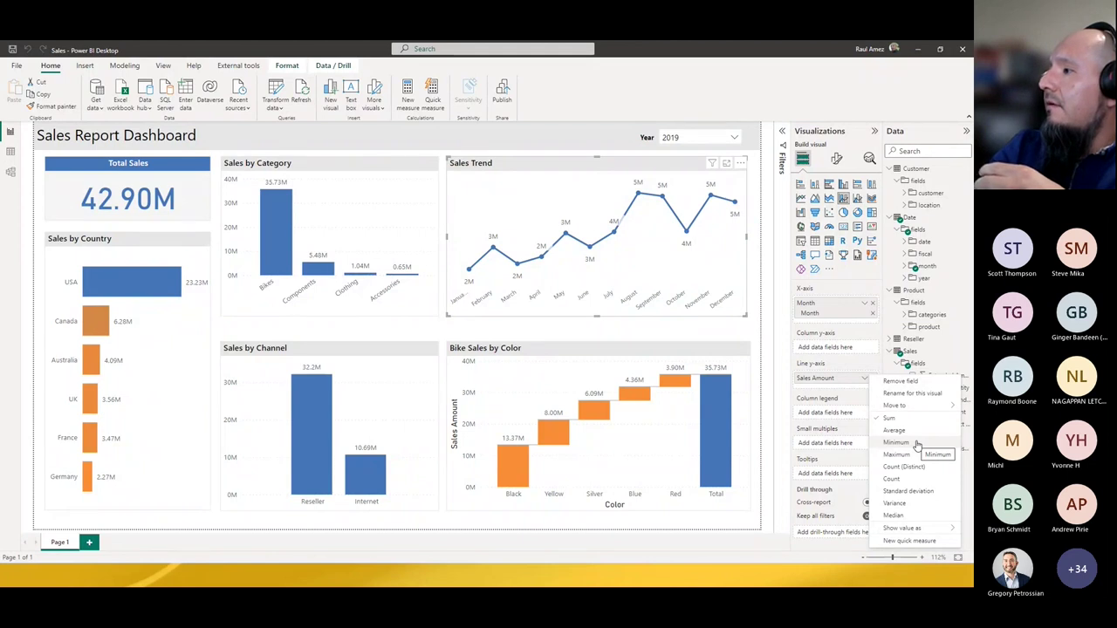
key(Escape)
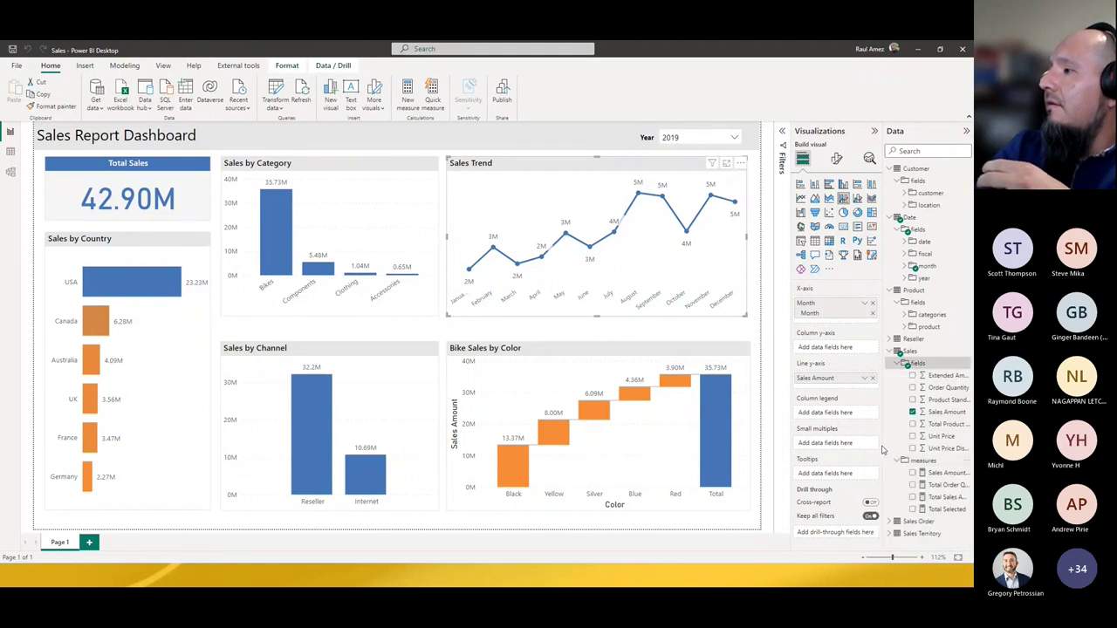
drag(883, 451, 829, 446)
click(910, 497)
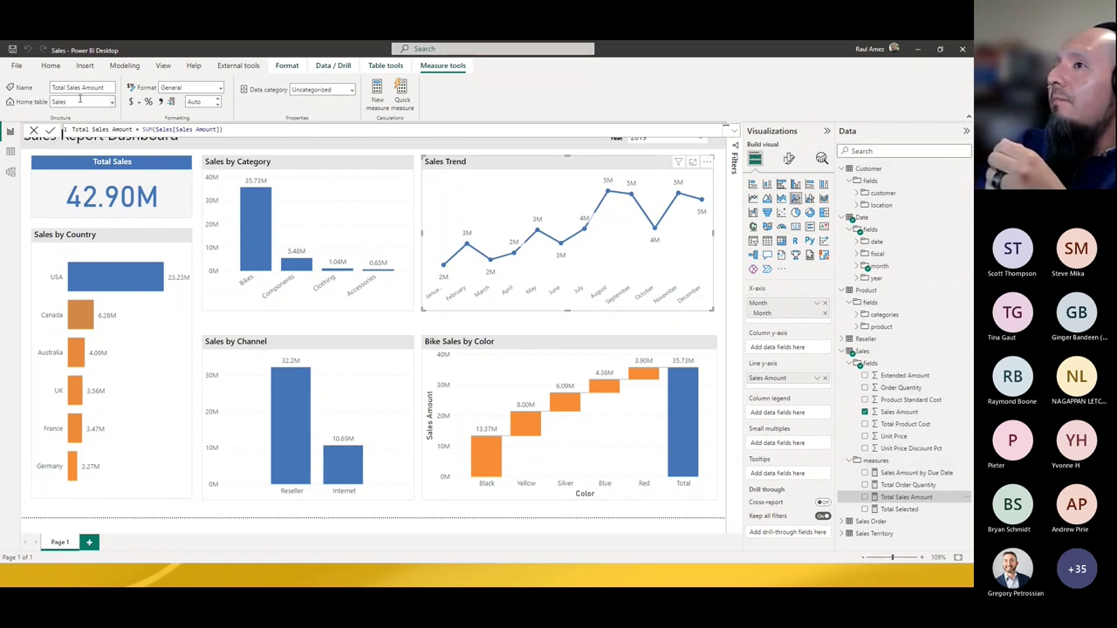
Step: Show the model's tables in Data view and examine the contents of the hidden Support Table and Report Groups tables
click(11, 152)
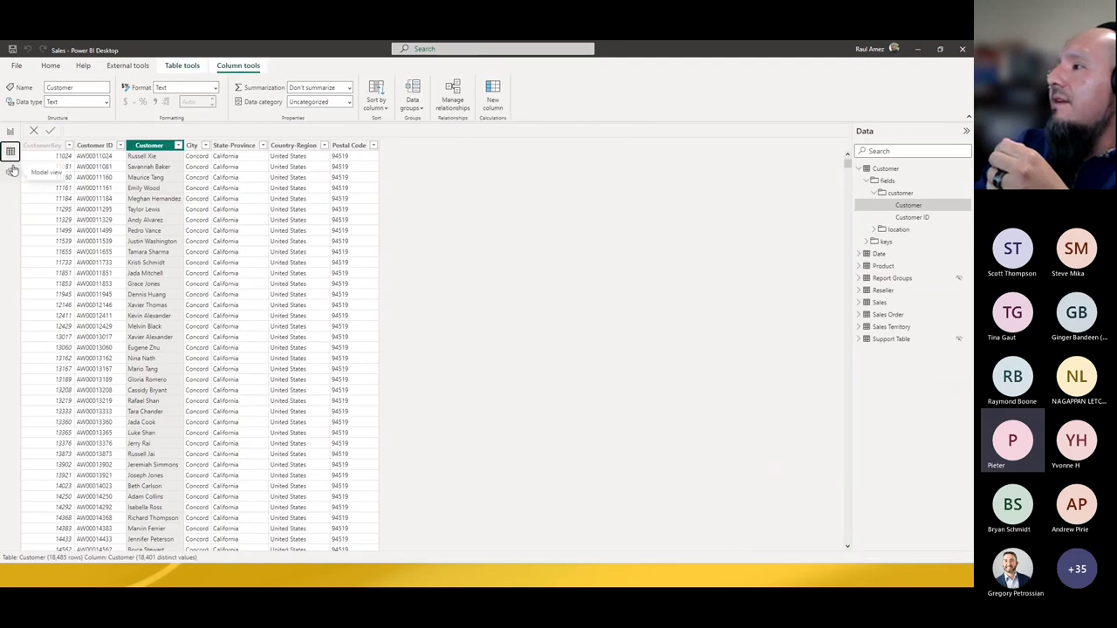
click(11, 175)
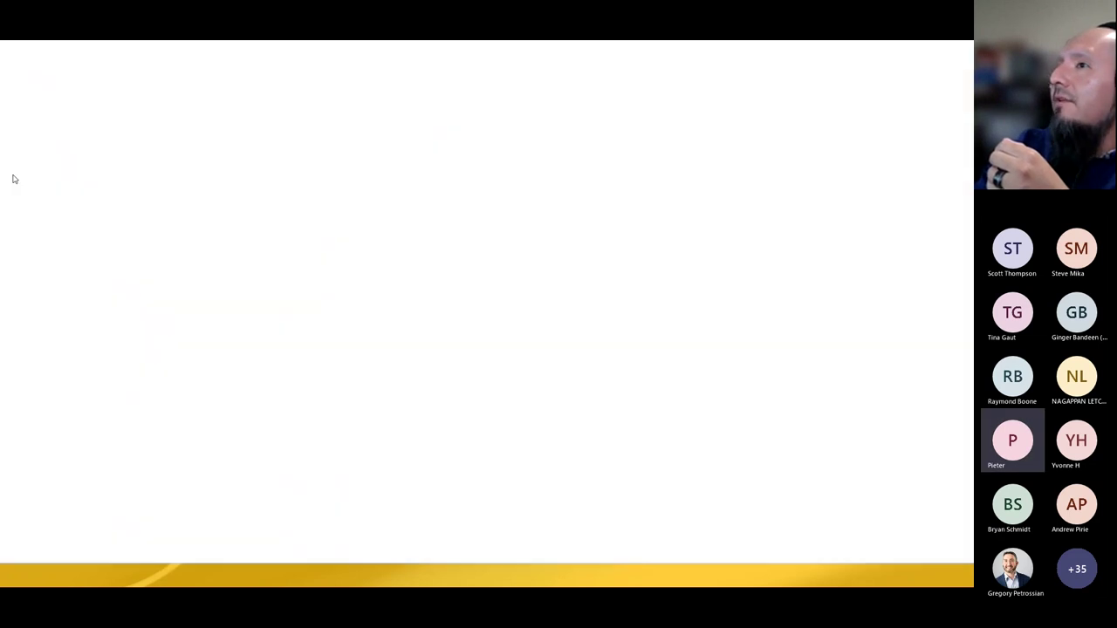
click(11, 153)
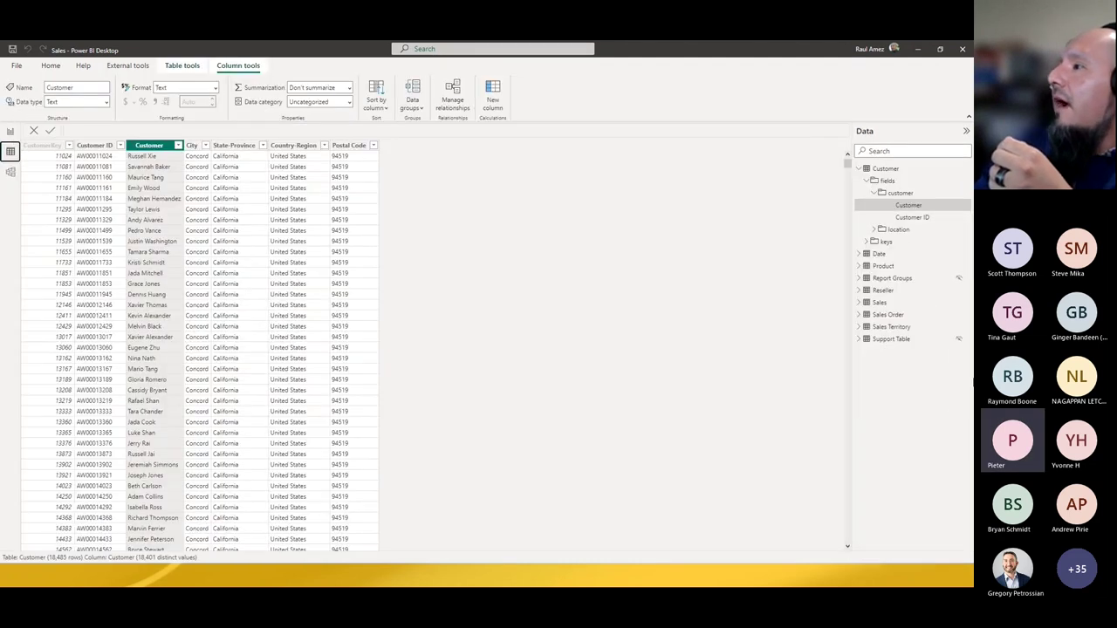
click(859, 340)
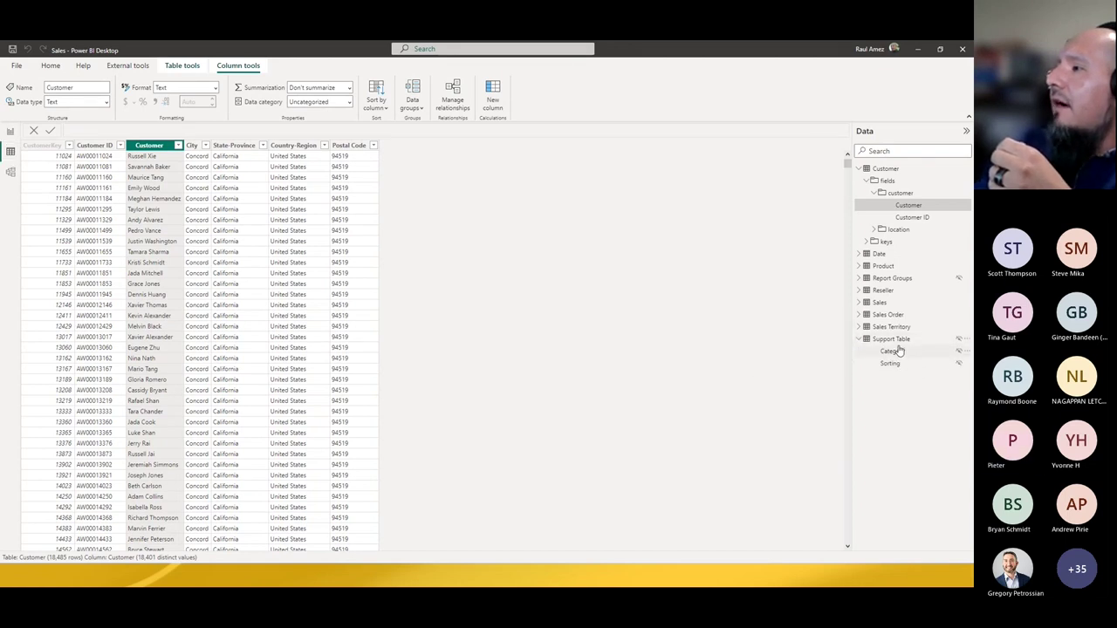
click(860, 278)
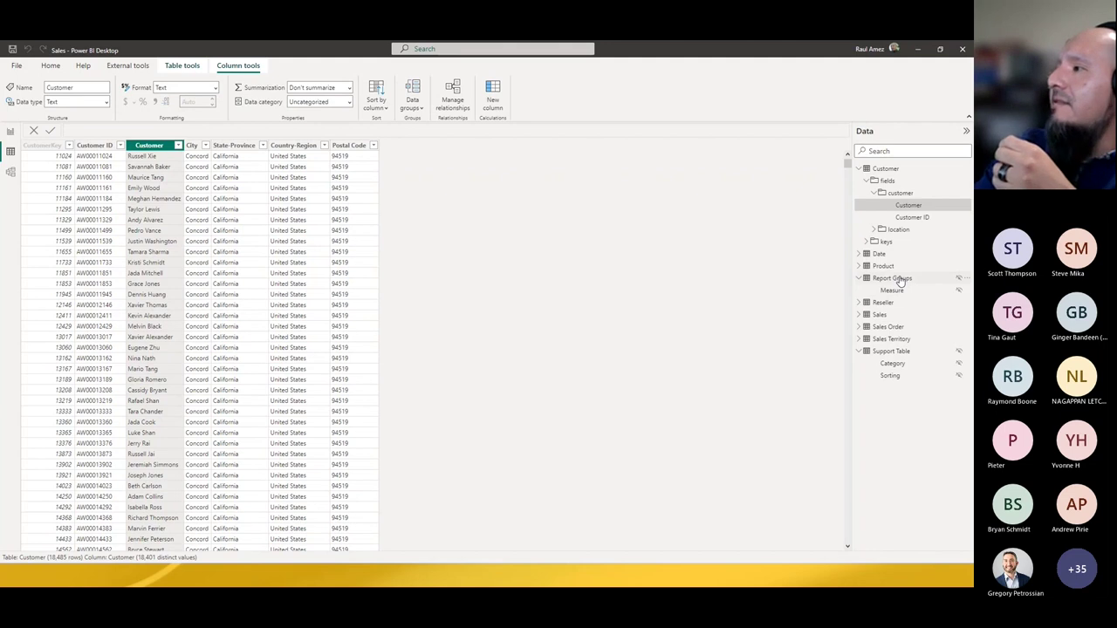
click(951, 279)
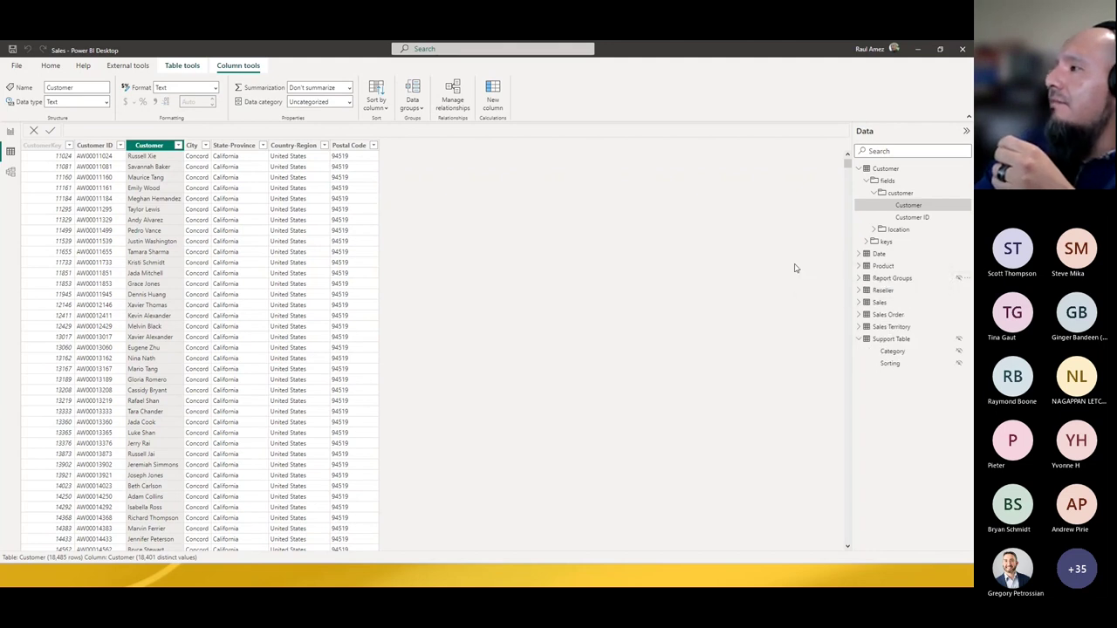
Step: Examine the hidden key columns in the keys folders of the Customer and Product tables, selecting the CustomerKey column
click(11, 136)
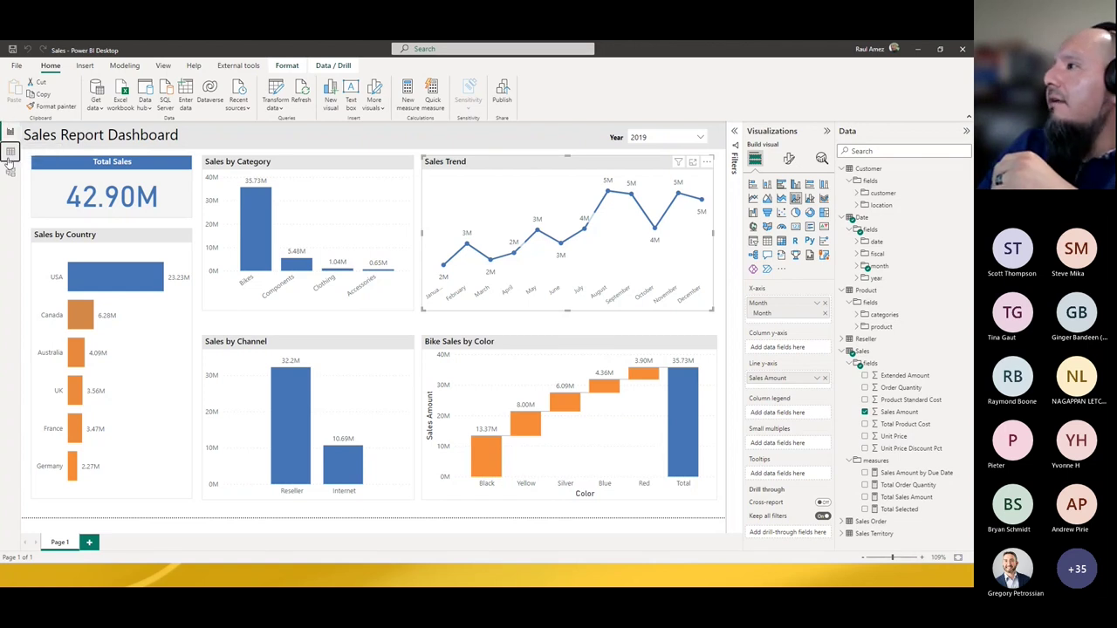
click(10, 152)
click(865, 242)
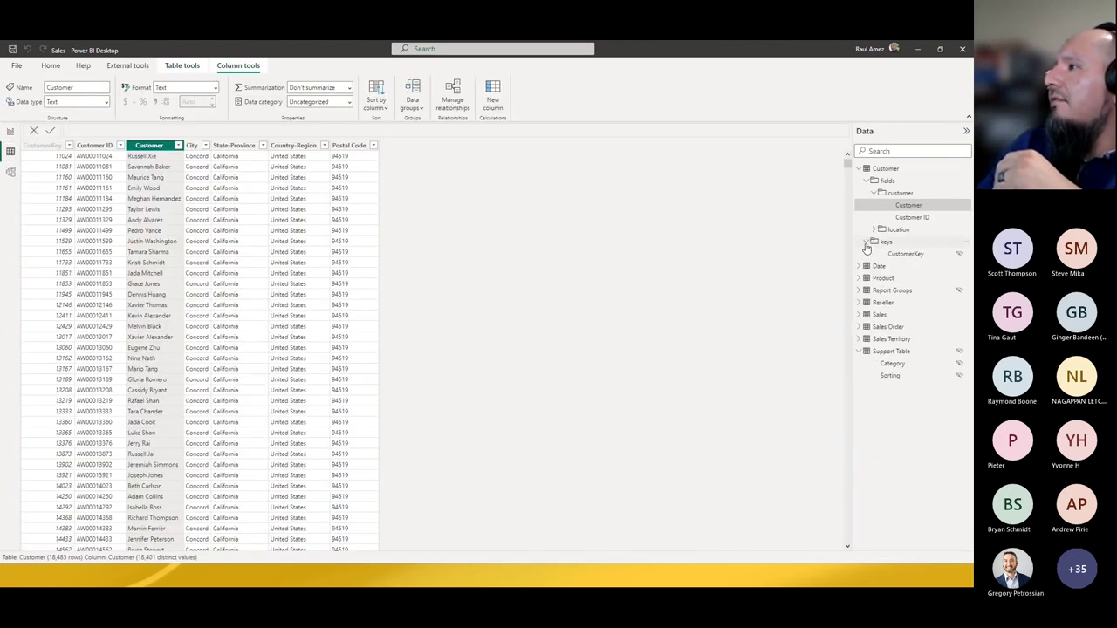
click(909, 254)
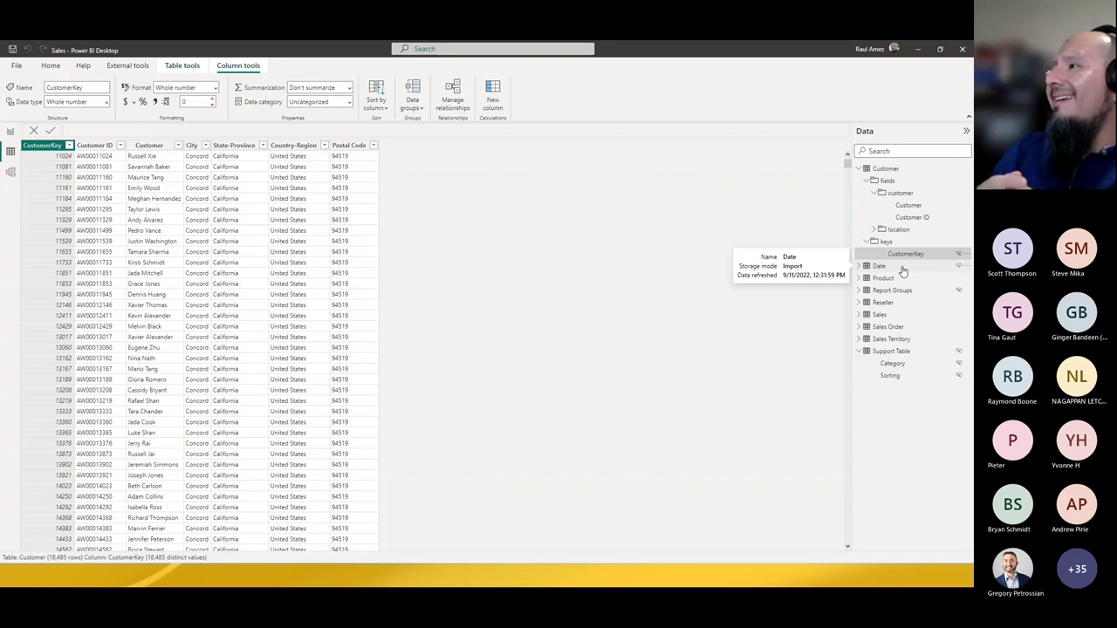
click(876, 278)
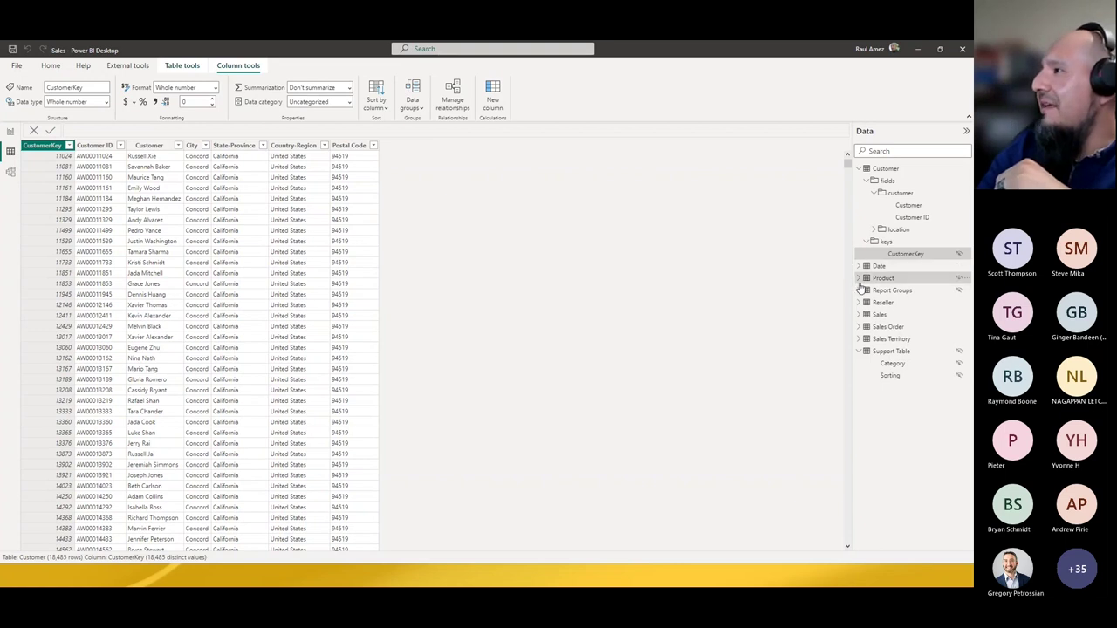
click(860, 279)
click(867, 302)
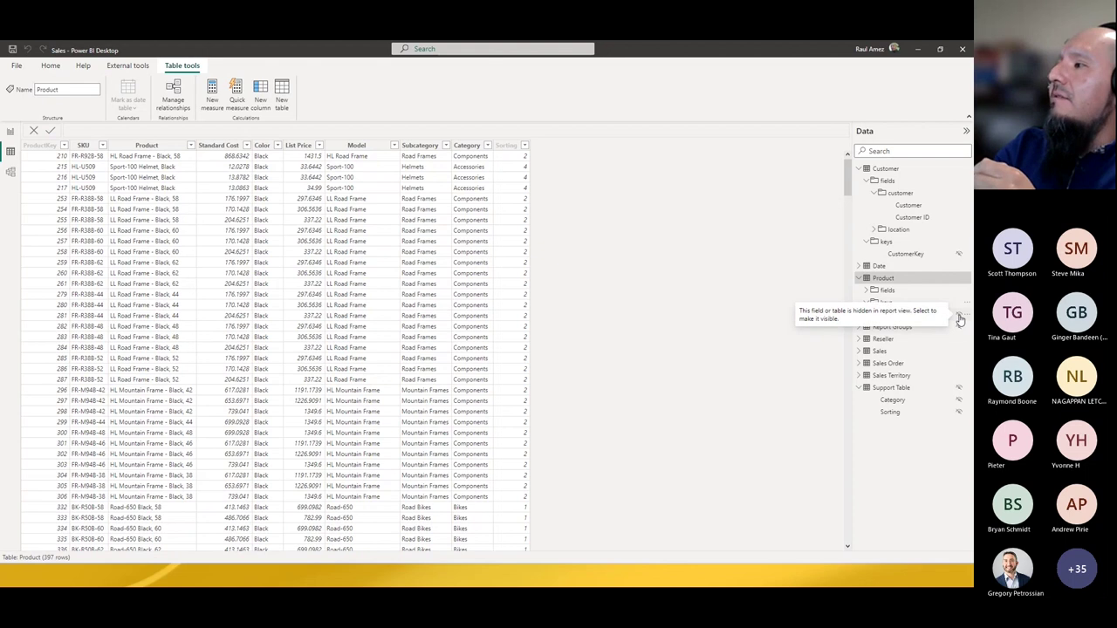
Step: Add a blank page to the report and delete Page 1 containing the sales dashboard
click(11, 131)
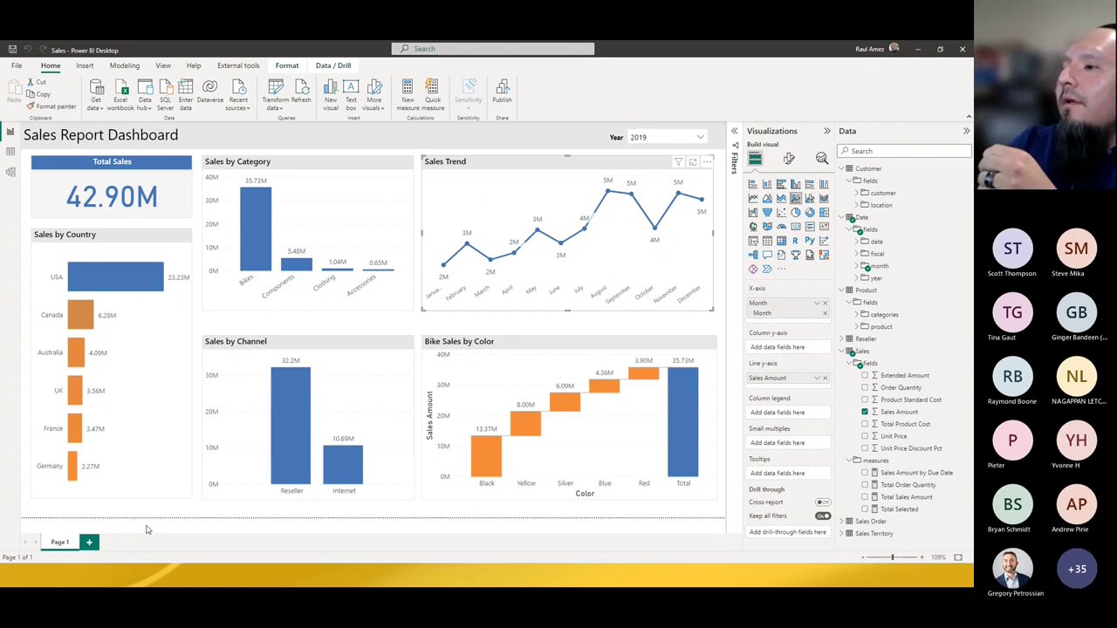
click(149, 521)
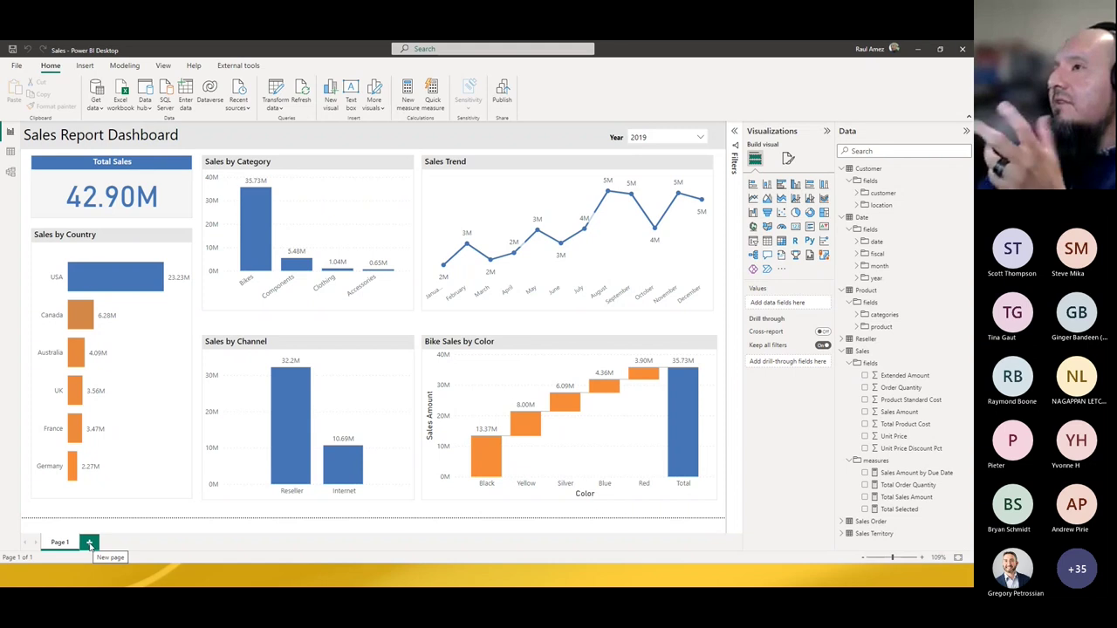
click(89, 545)
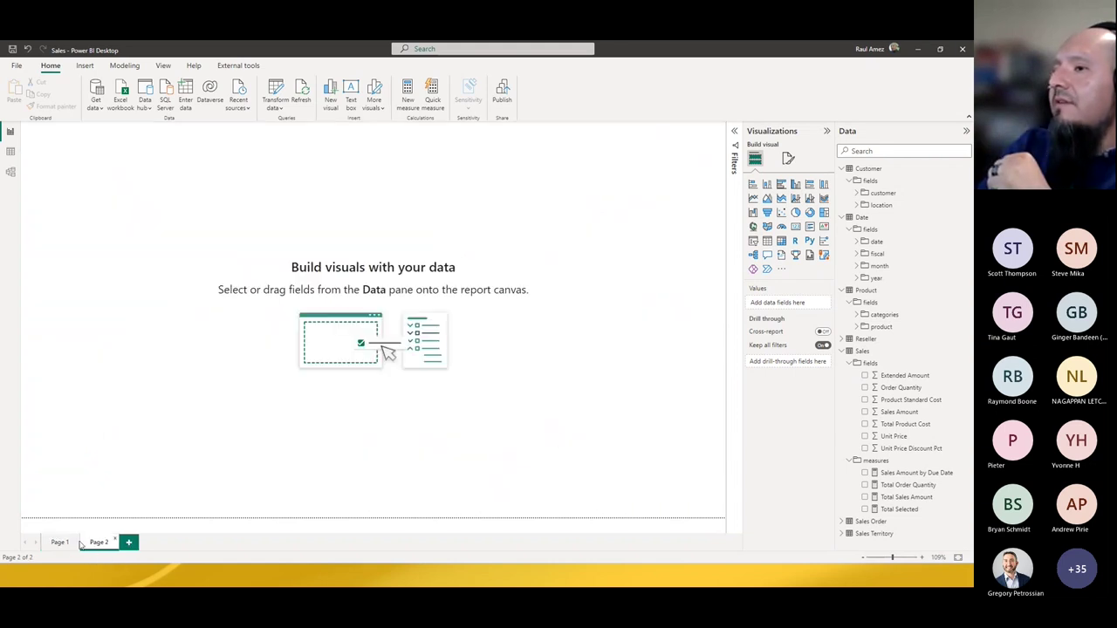
key(Delete)
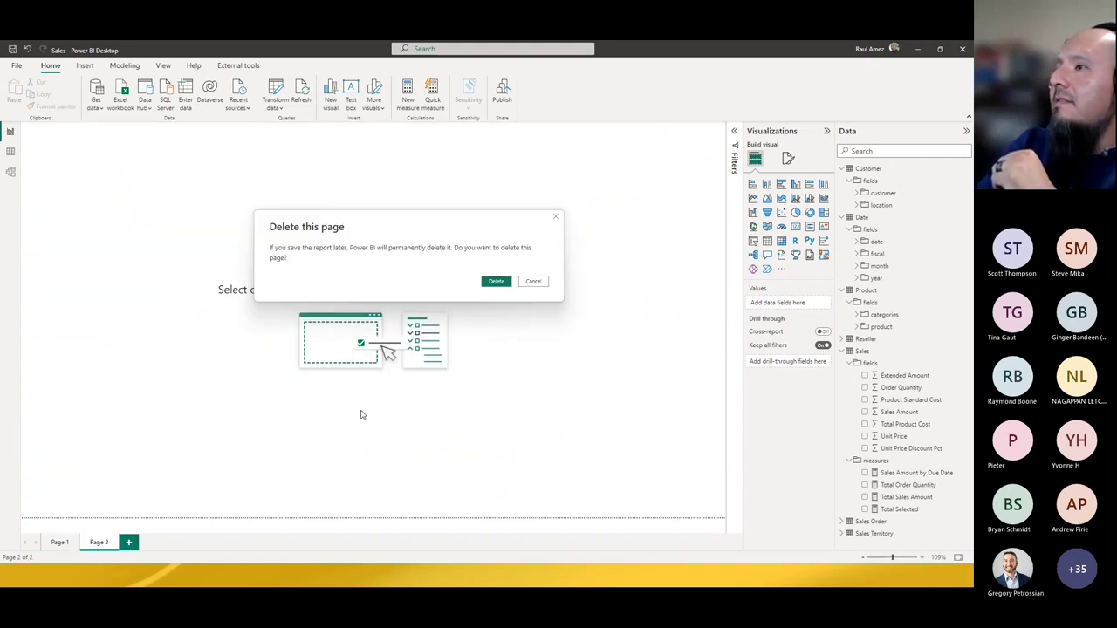
click(496, 281)
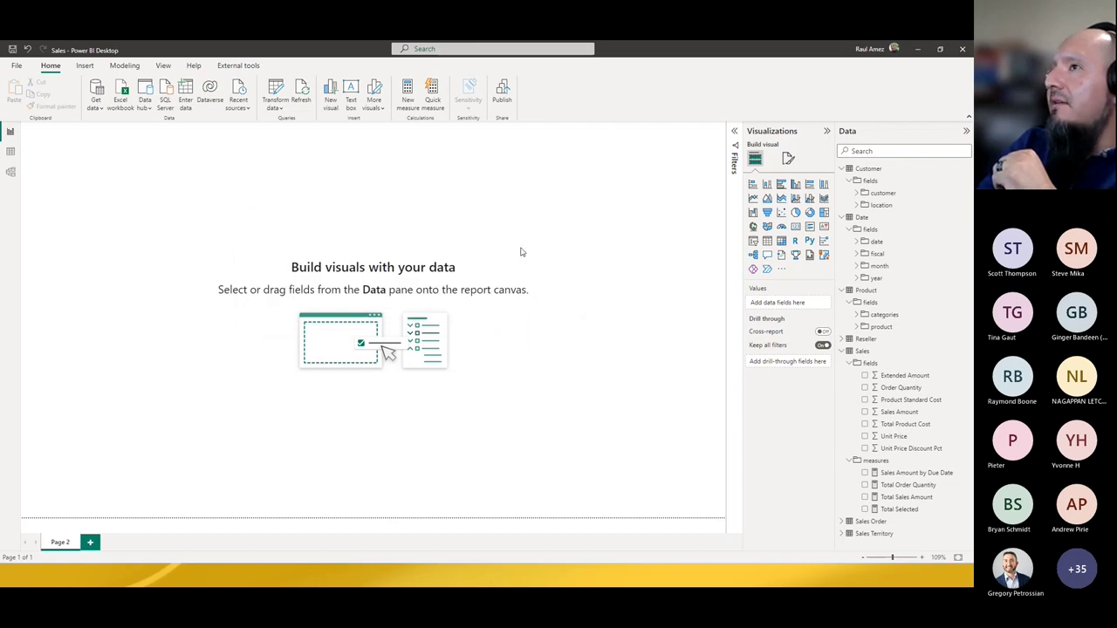
Step: Save a copy of the report as Master Data in the pbix folder
click(16, 65)
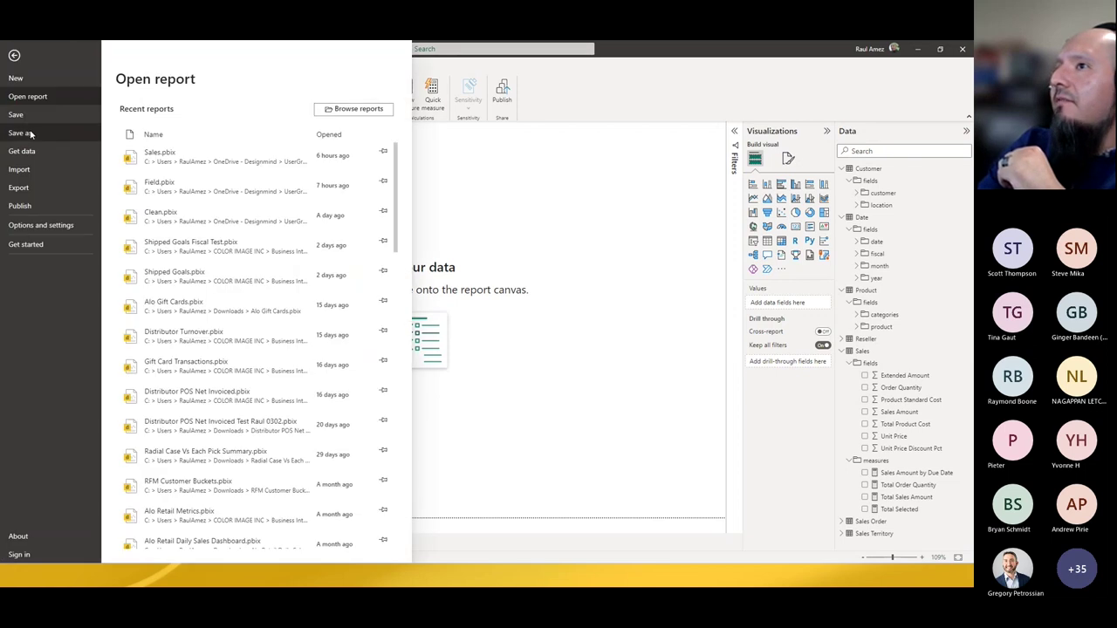
click(31, 133)
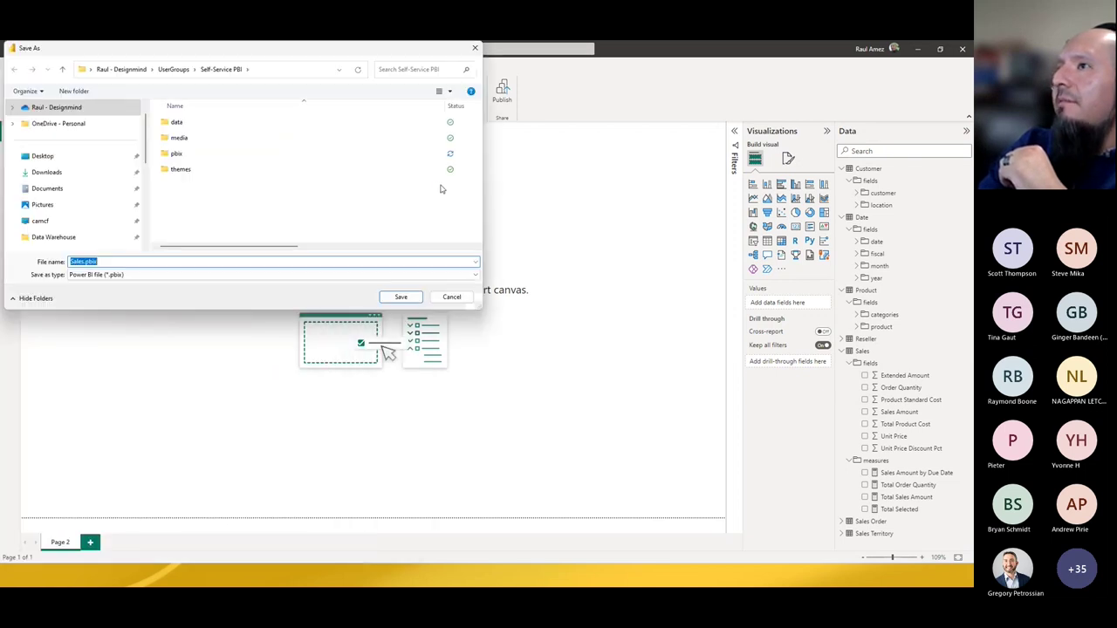
double_click(188, 157)
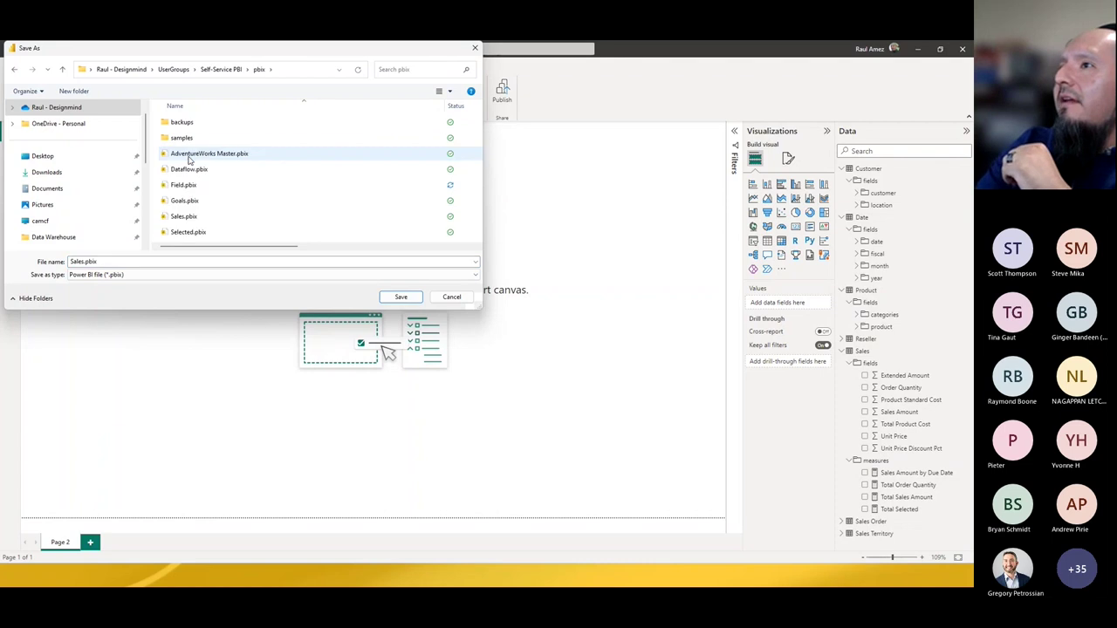
click(114, 261)
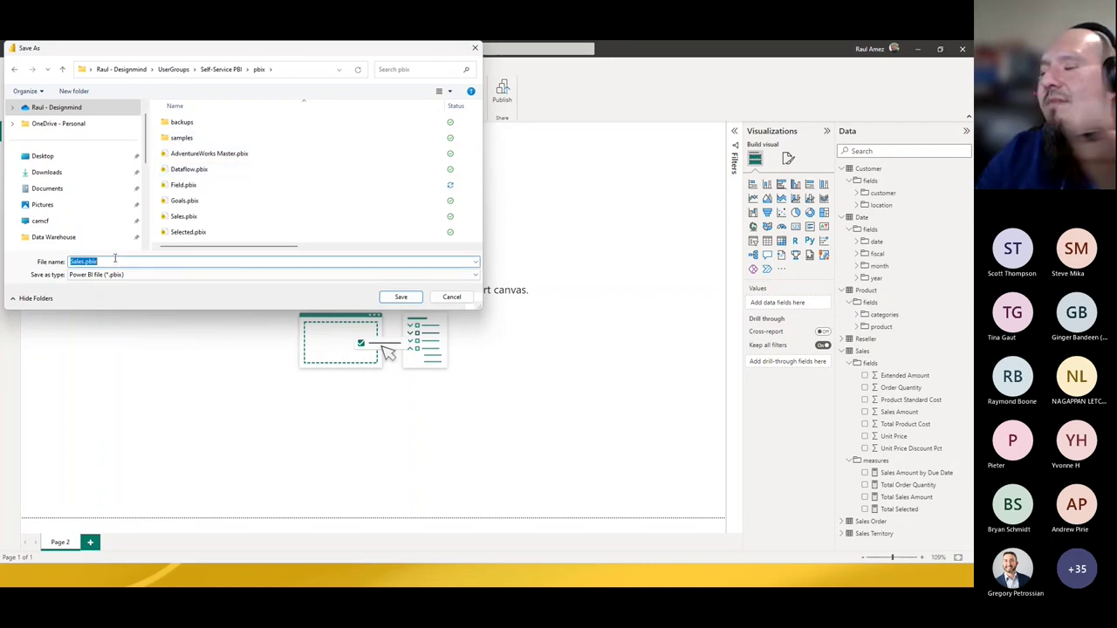
text(Master Data)
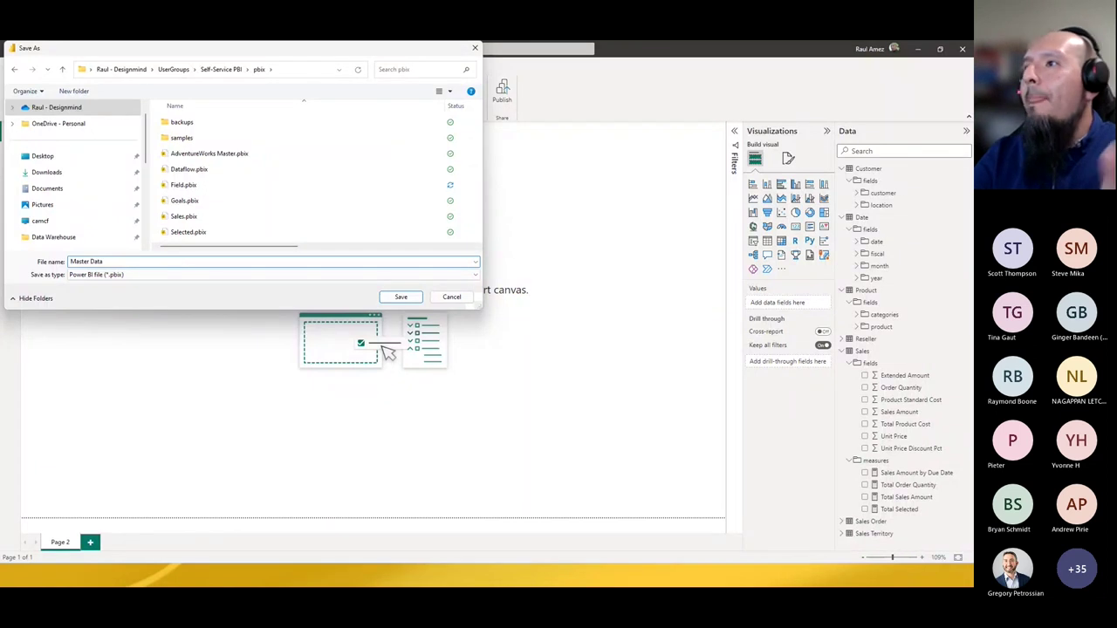
key(Return)
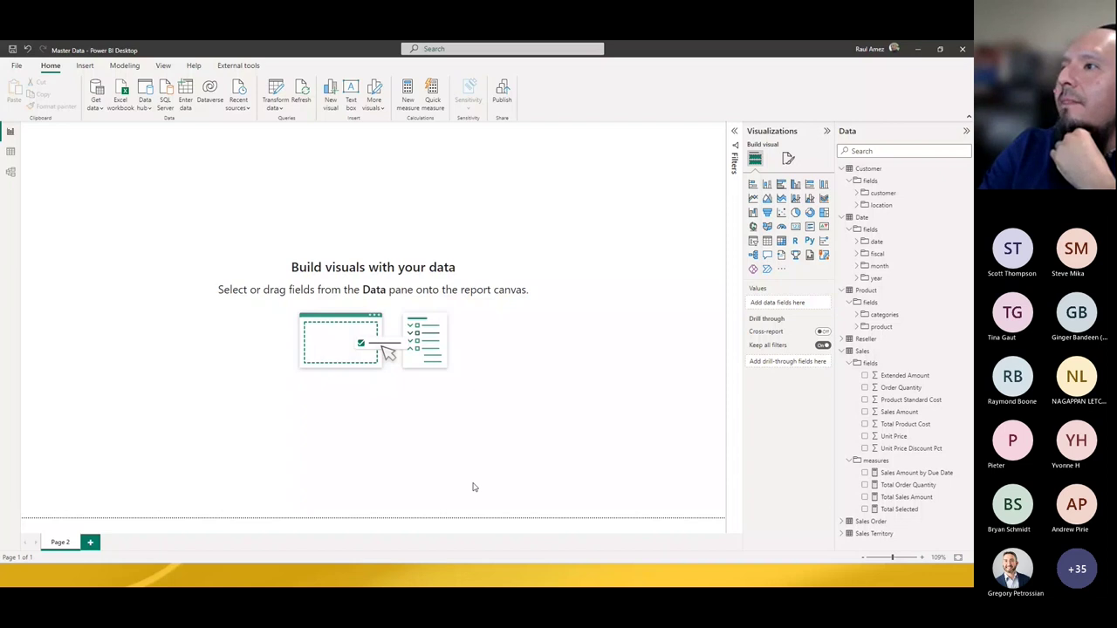
Step: Publish the Master Data report to My workspace and open the published report in a maximized browser window
click(501, 98)
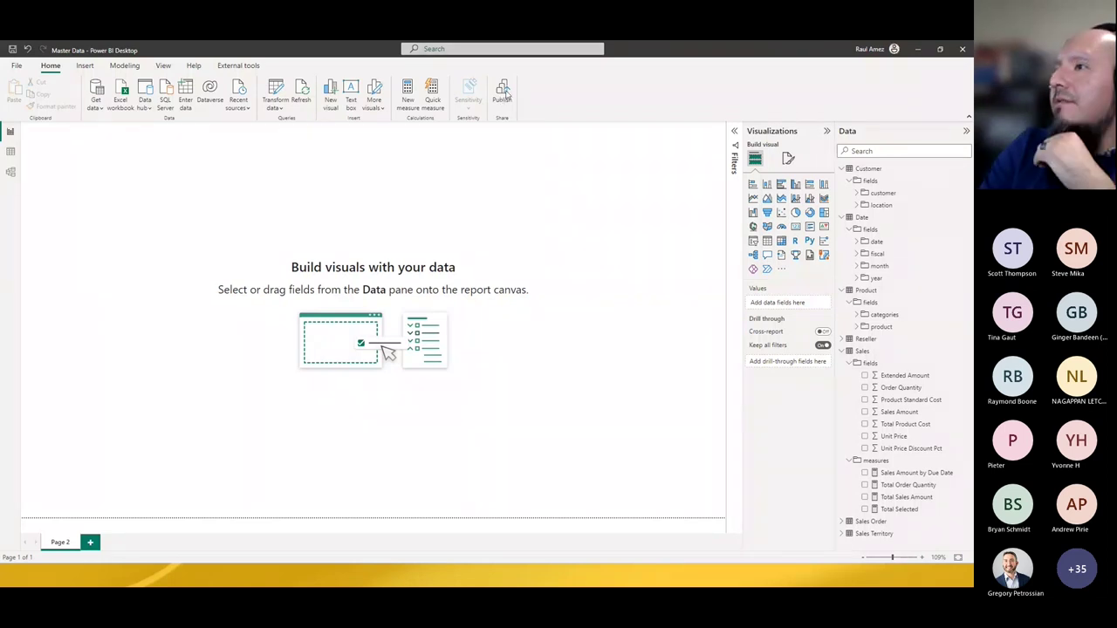
click(250, 201)
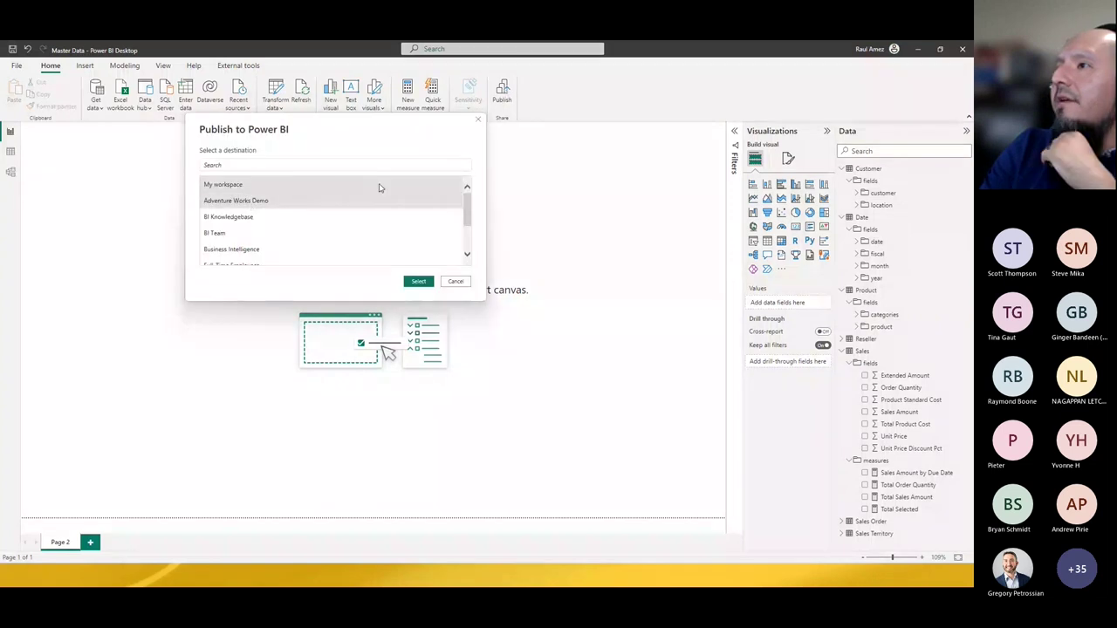
click(427, 283)
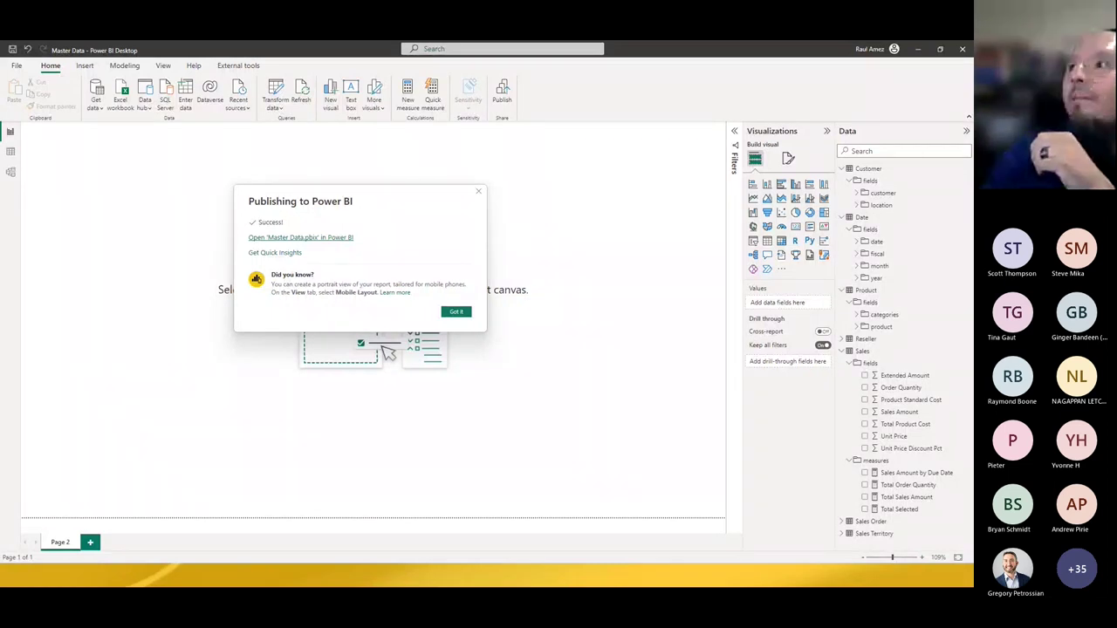
drag(4, 50, 474, 164)
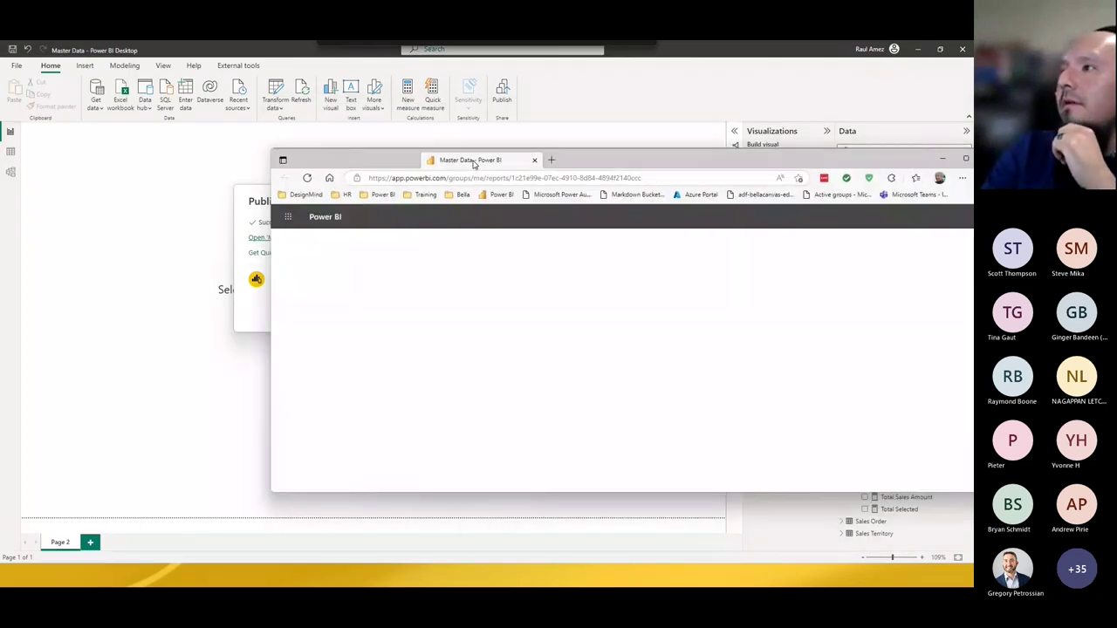
double_click(542, 158)
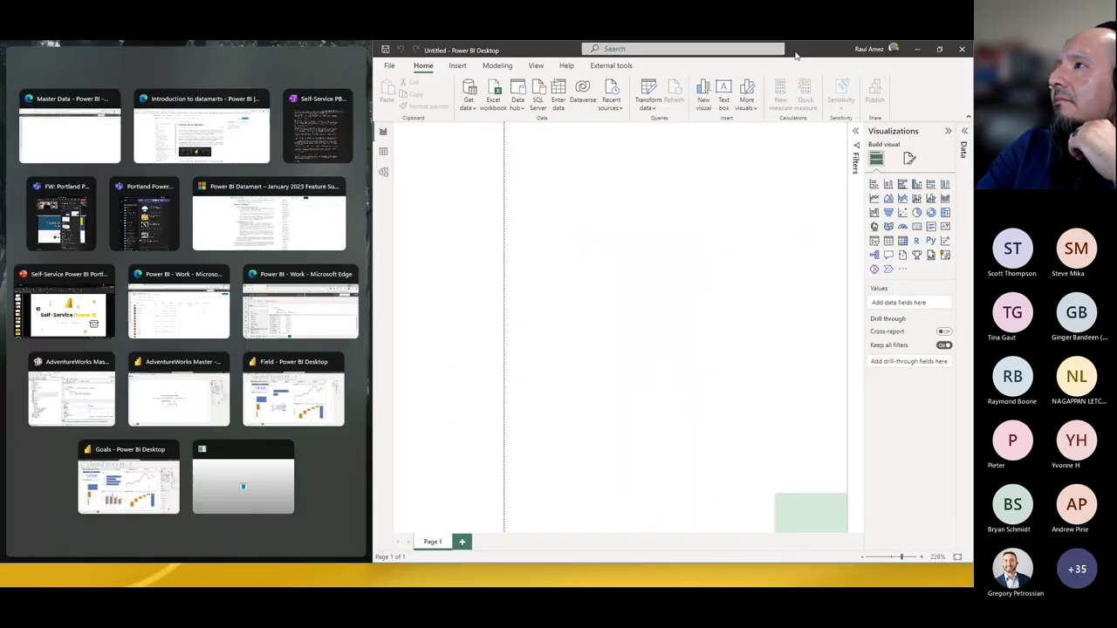
Step: In the new blank report, browse the Power BI datasets in the Data hub, filter to those endorsed in the organization, and close it
double_click(796, 54)
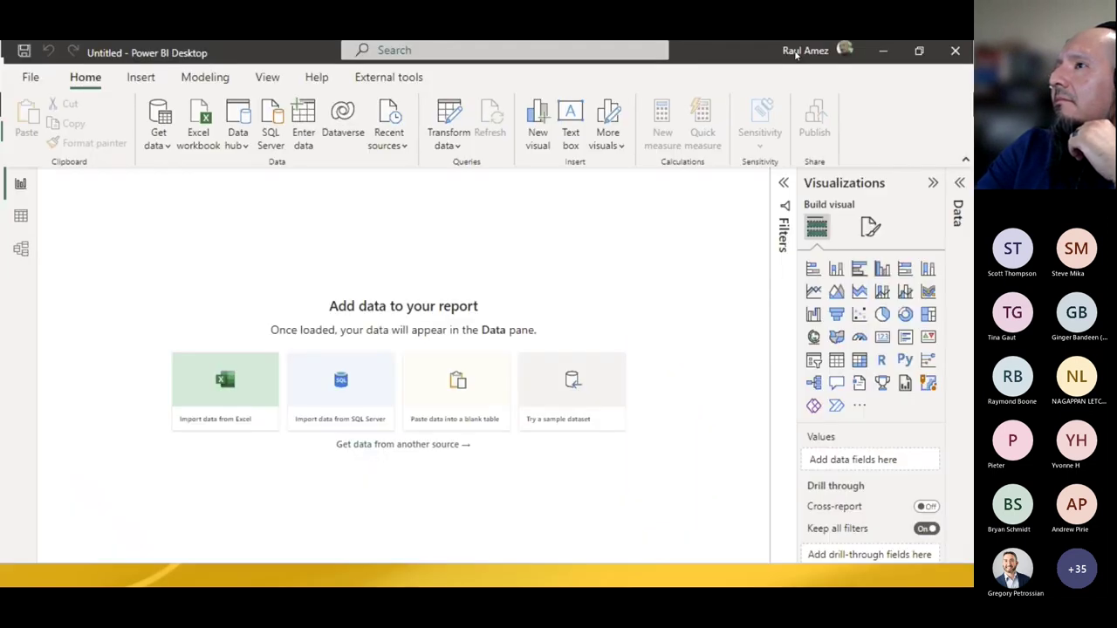
click(98, 105)
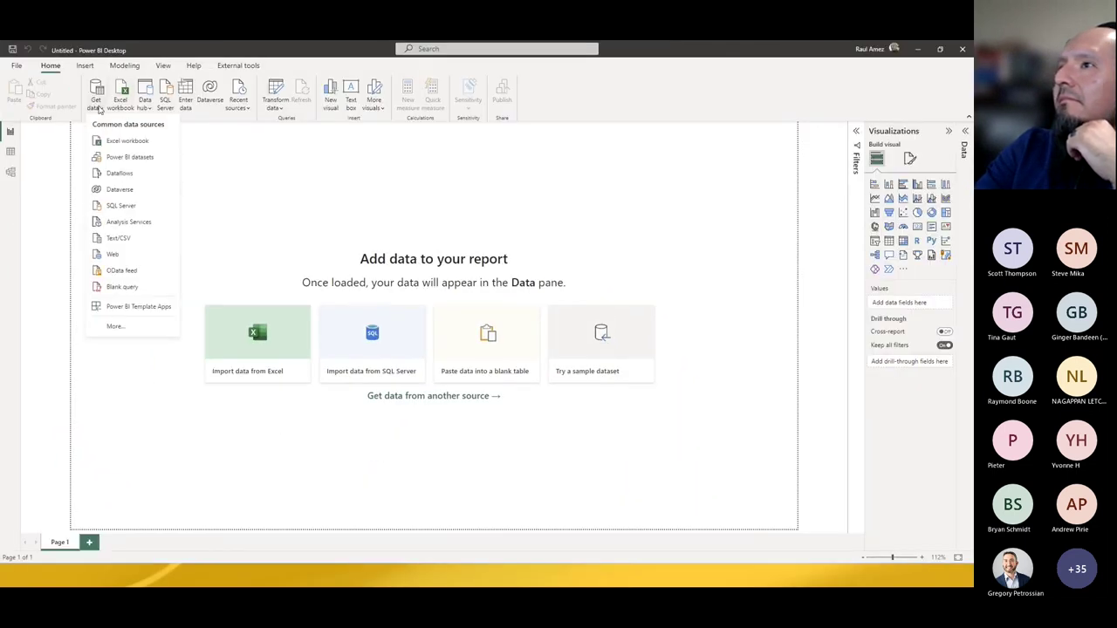
click(130, 158)
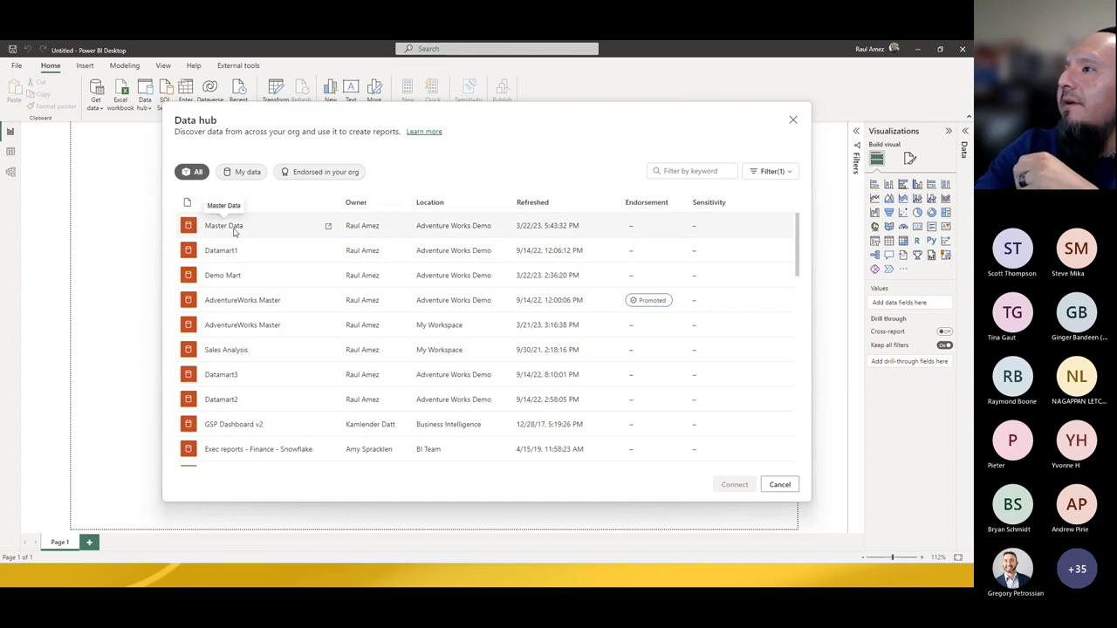
click(320, 174)
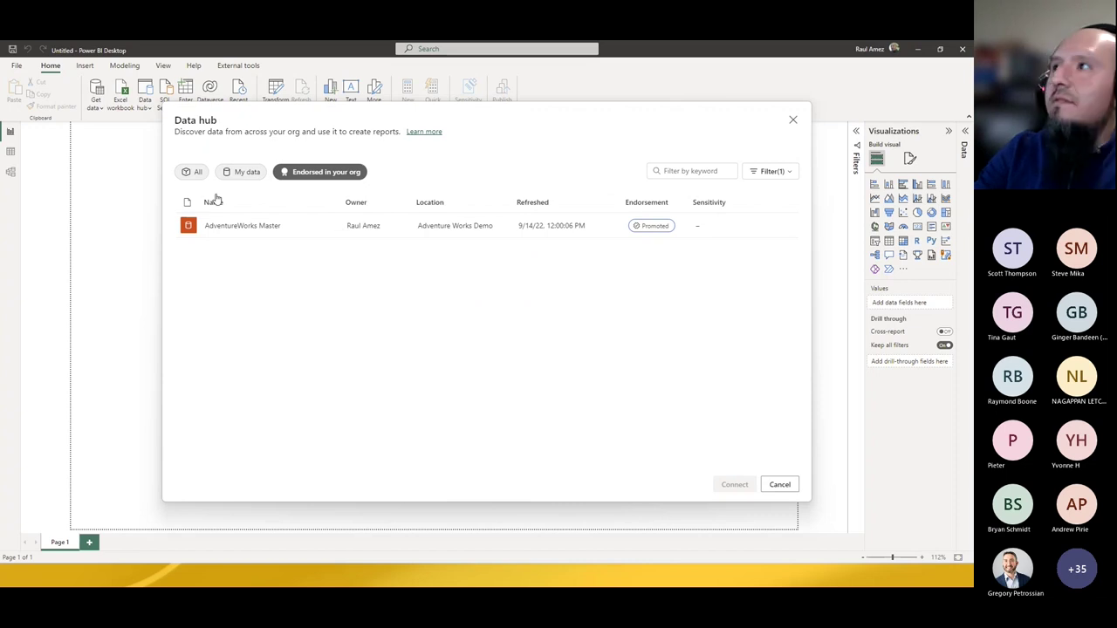
click(792, 122)
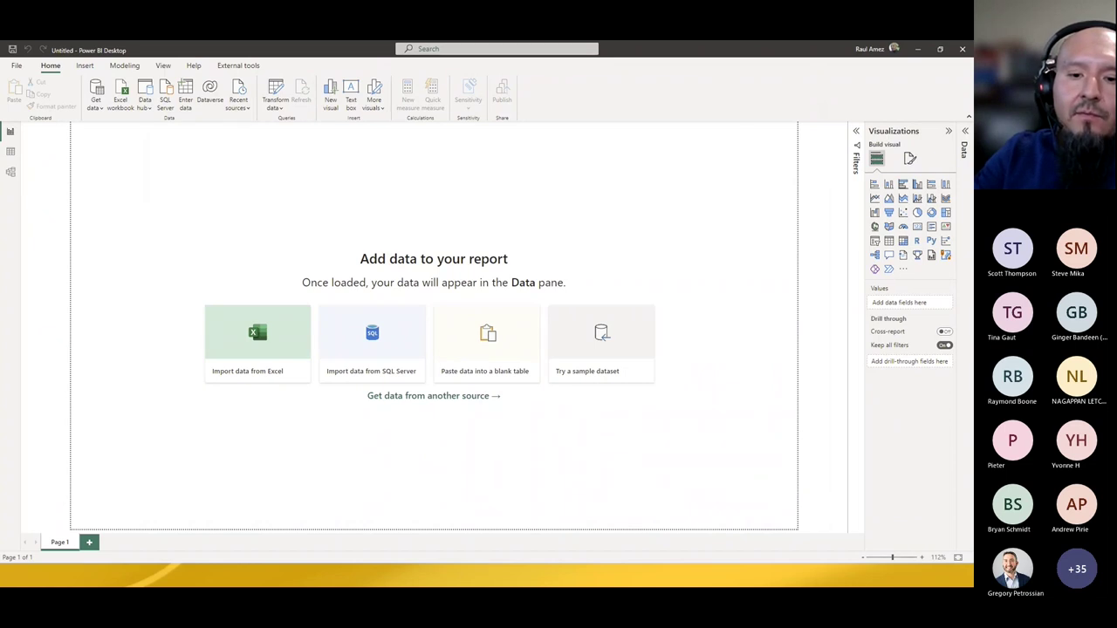
Step: Switch to the Power BI service in the browser and open the settings of the Master Data dataset in the Adventure Works Demo workspace
key(alt+Tab)
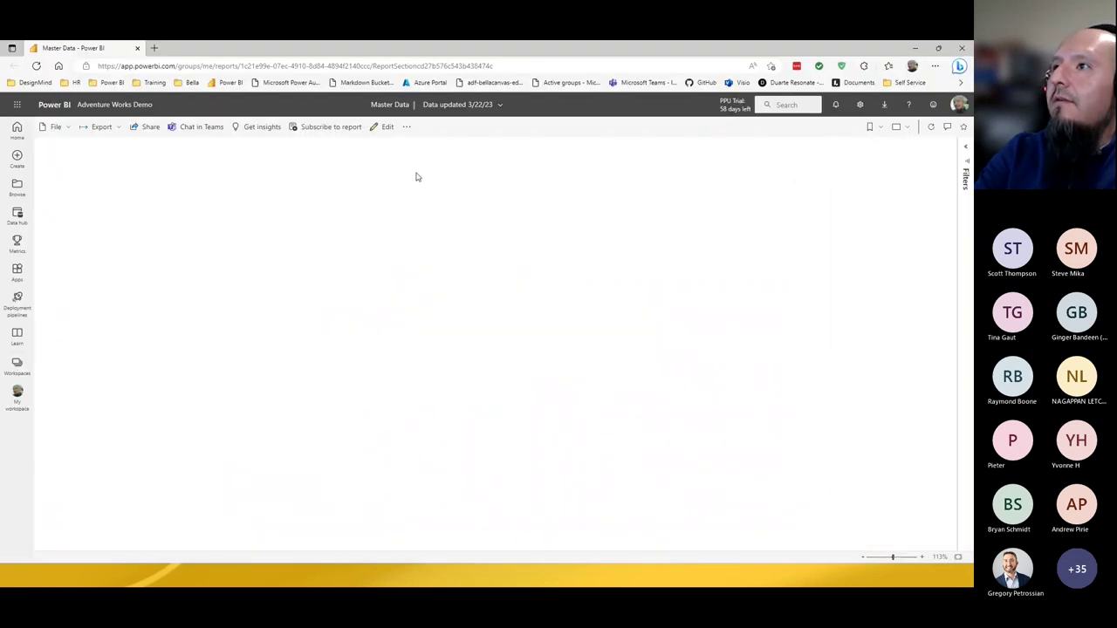
click(16, 365)
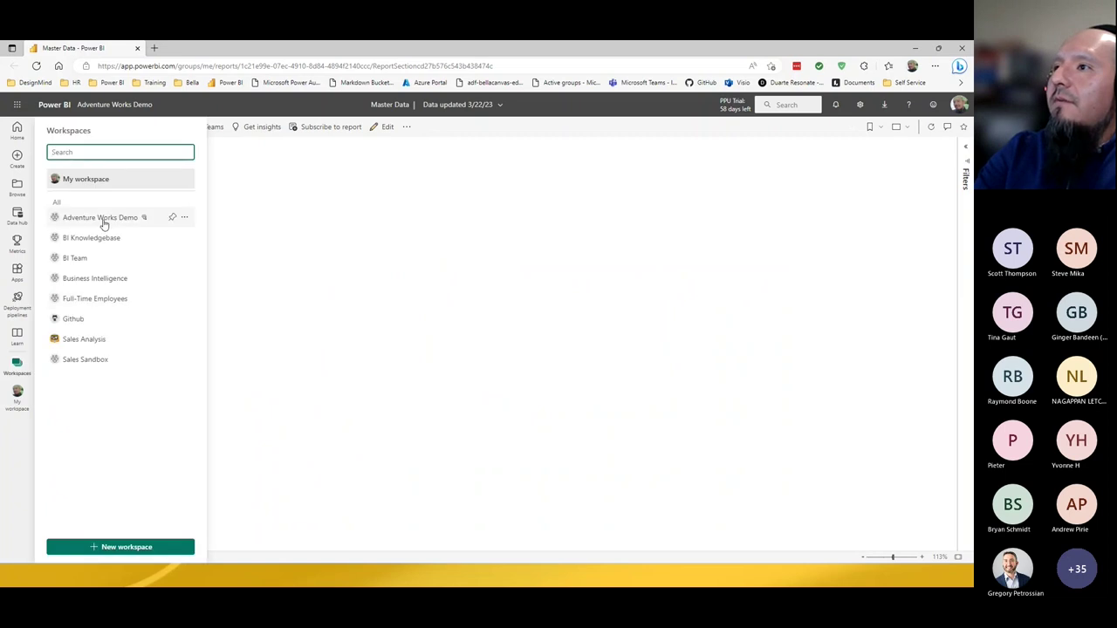
click(101, 219)
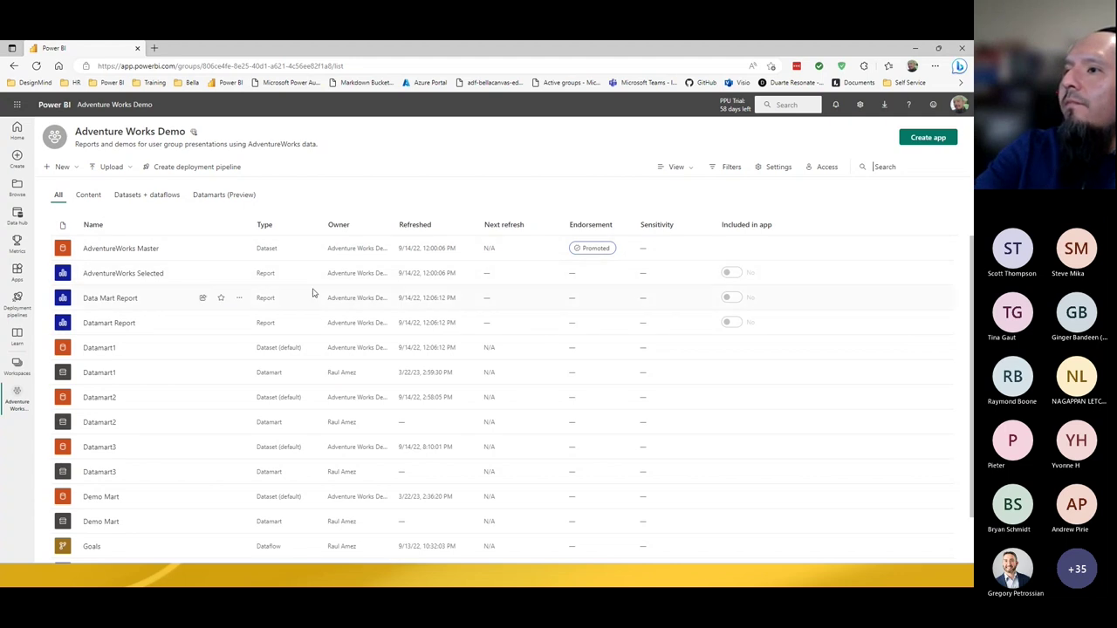
scroll(312, 294, down, 2)
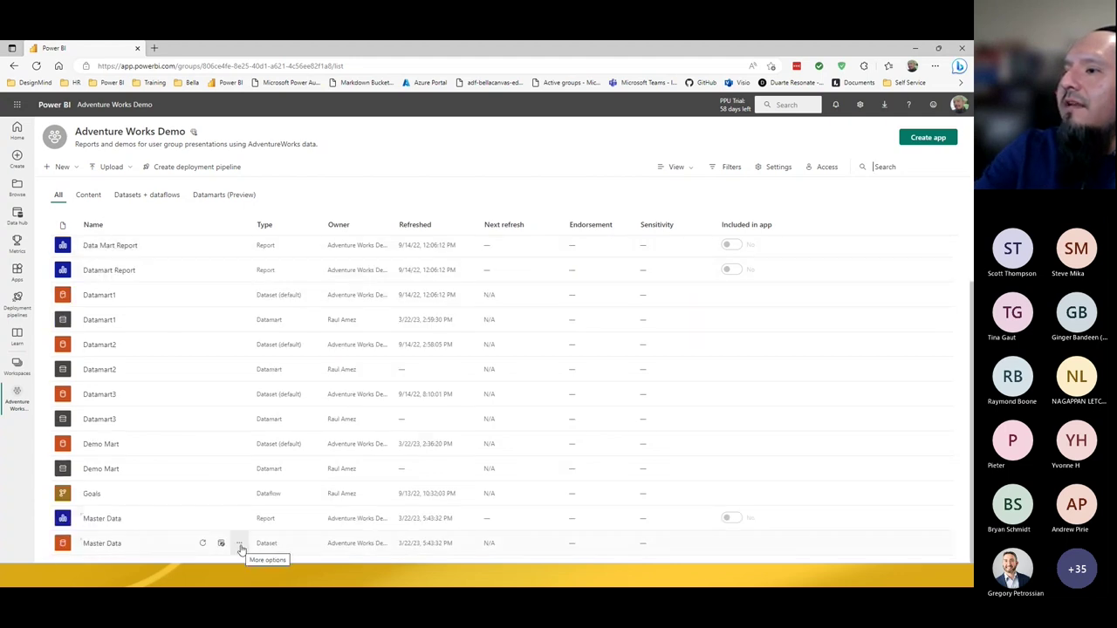
click(239, 544)
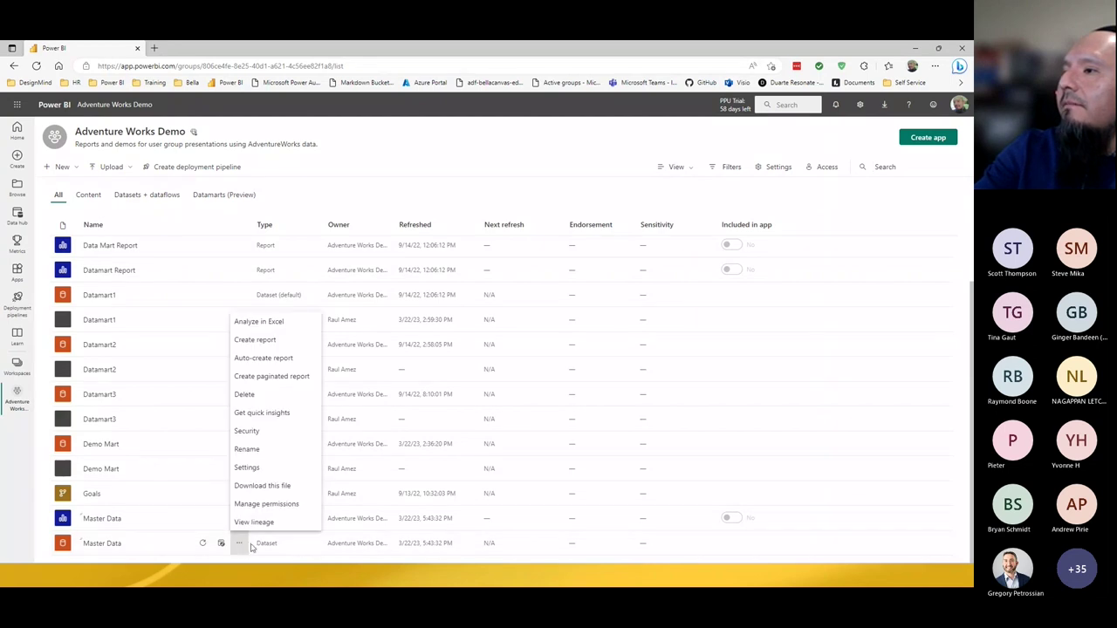
click(247, 468)
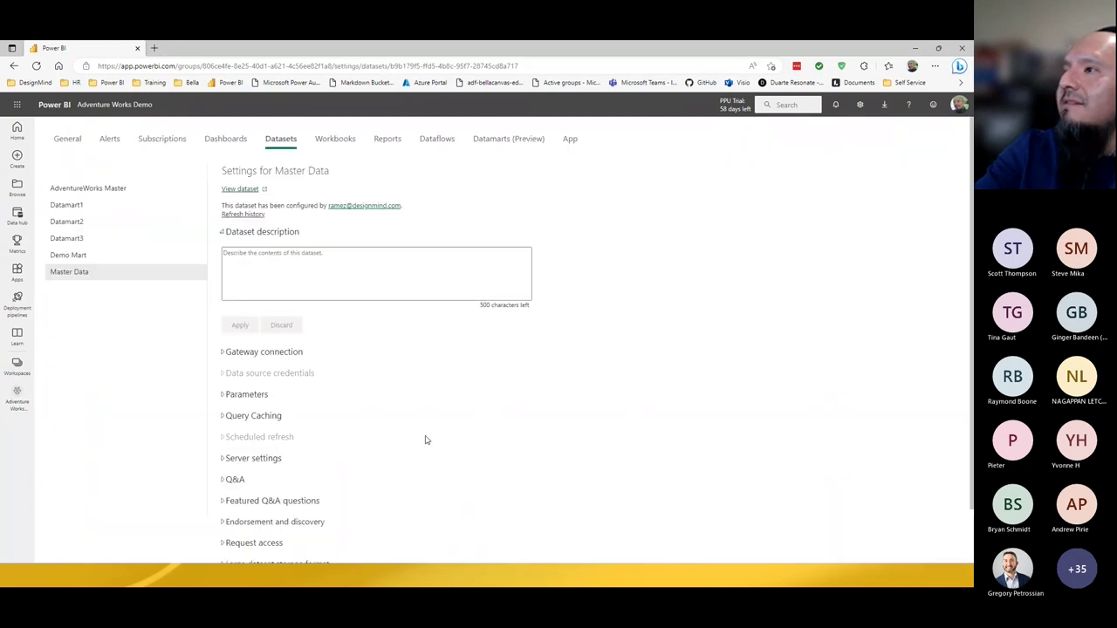
Step: Under Endorsement and discovery for the Master Data dataset, select Promoted with Make discoverable enabled
scroll(341, 401, down, 1)
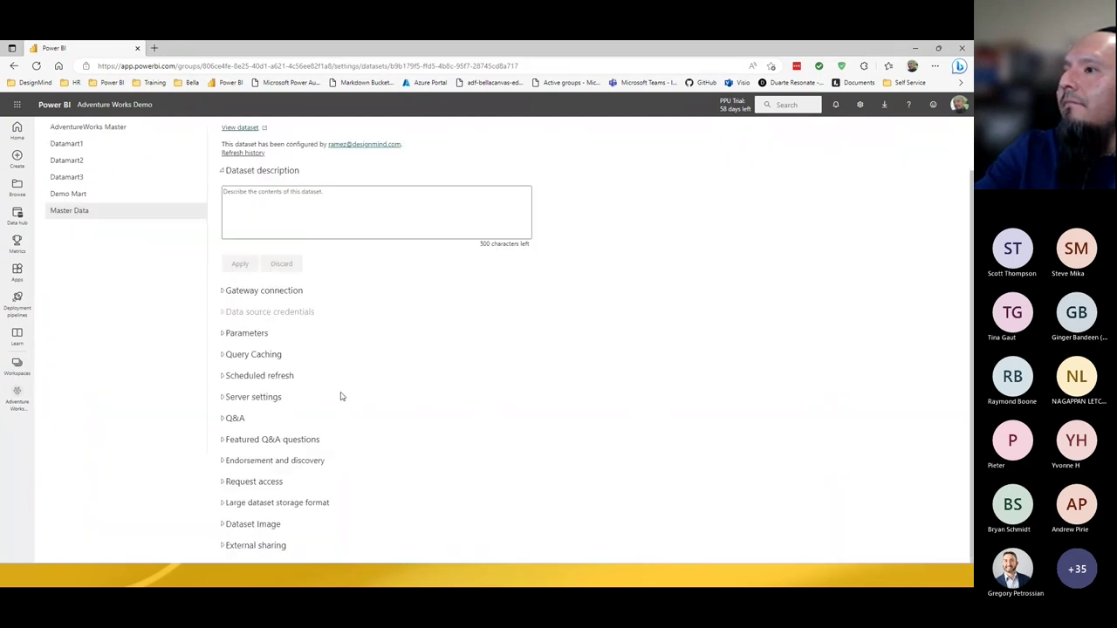
click(311, 461)
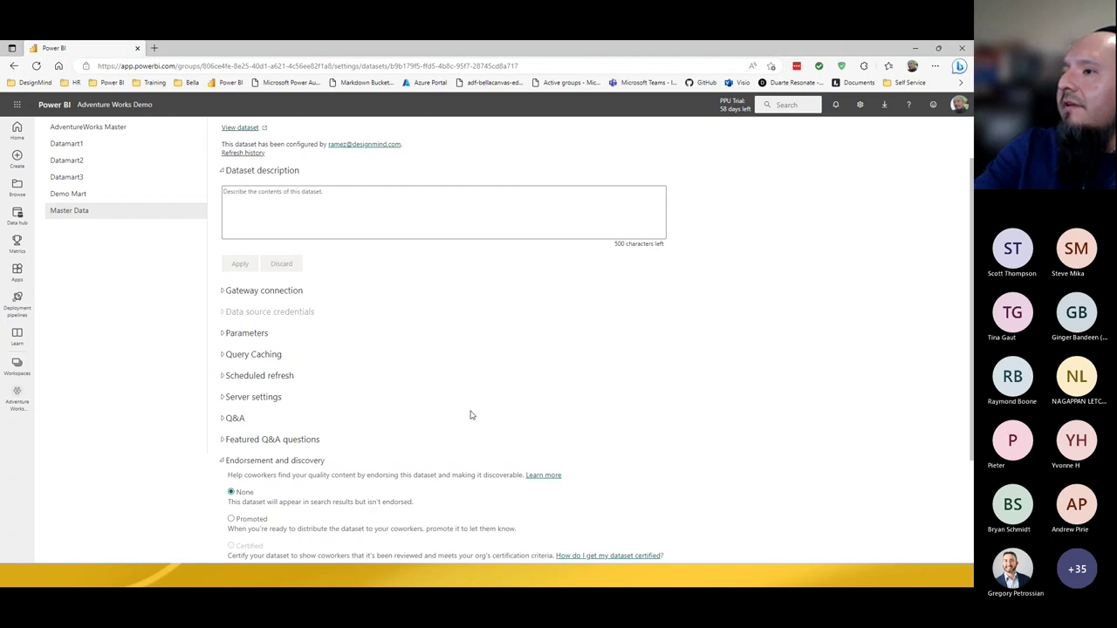
scroll(485, 407, down, 3)
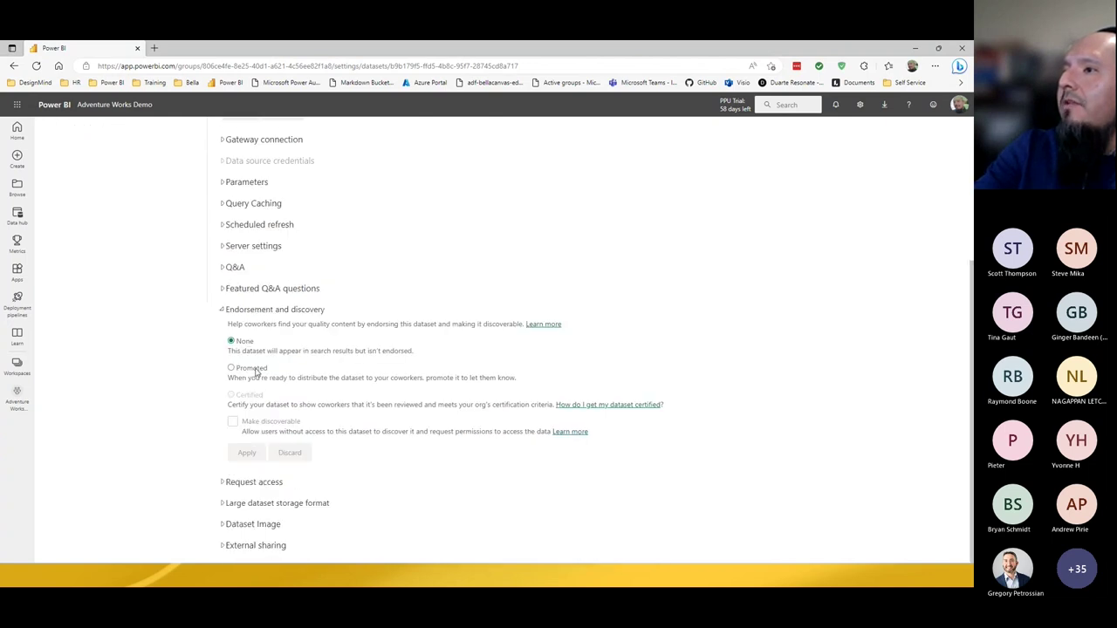
click(255, 371)
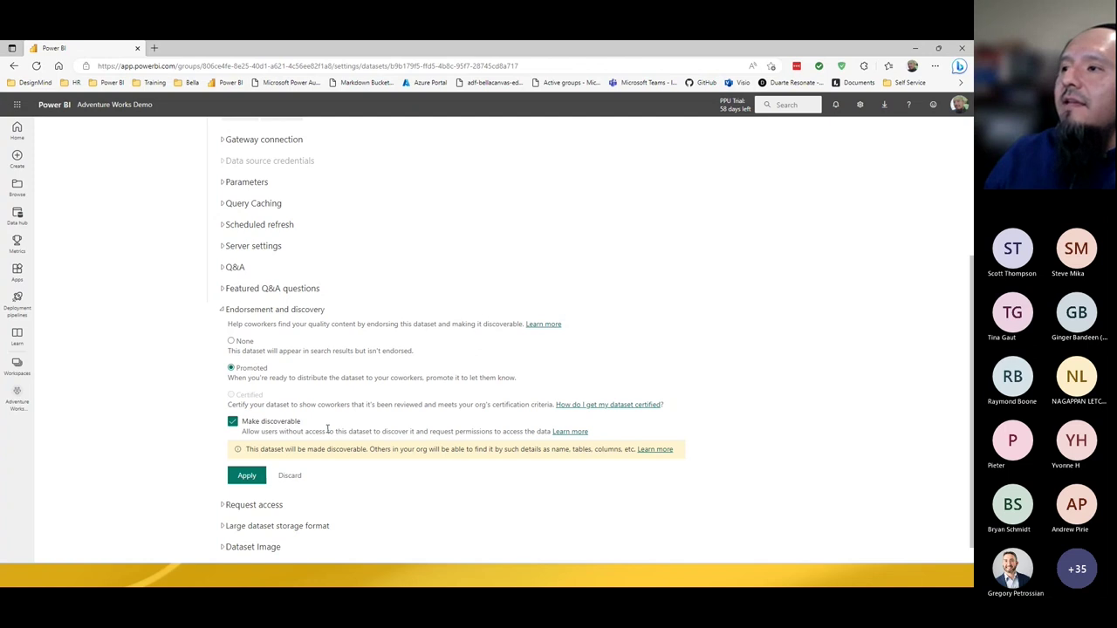
scroll(310, 386, up, 3)
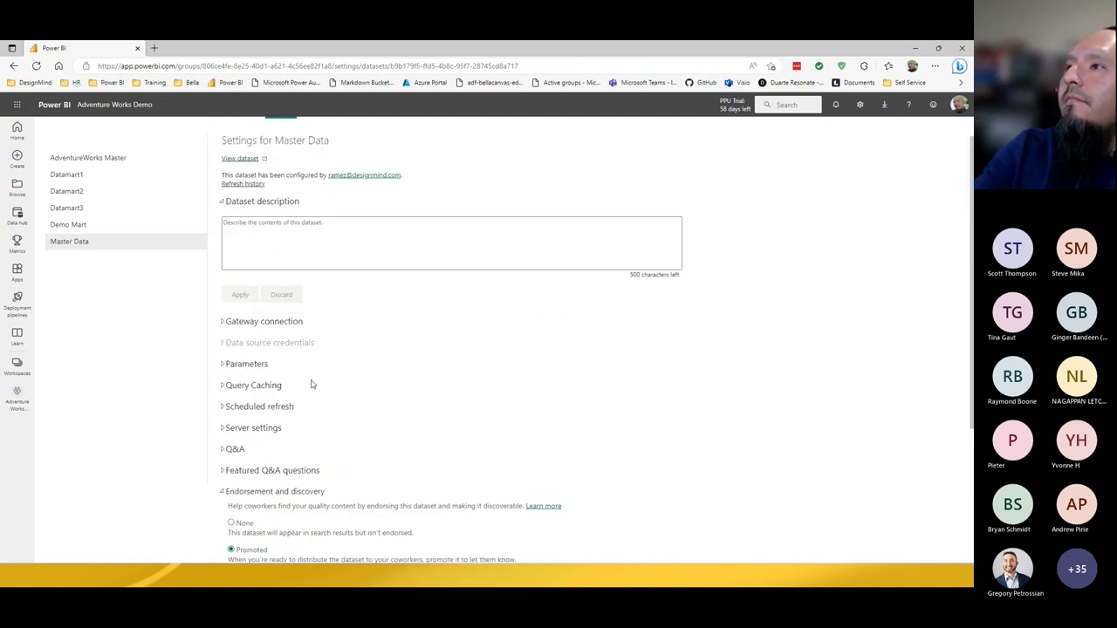
scroll(317, 380, down, 2)
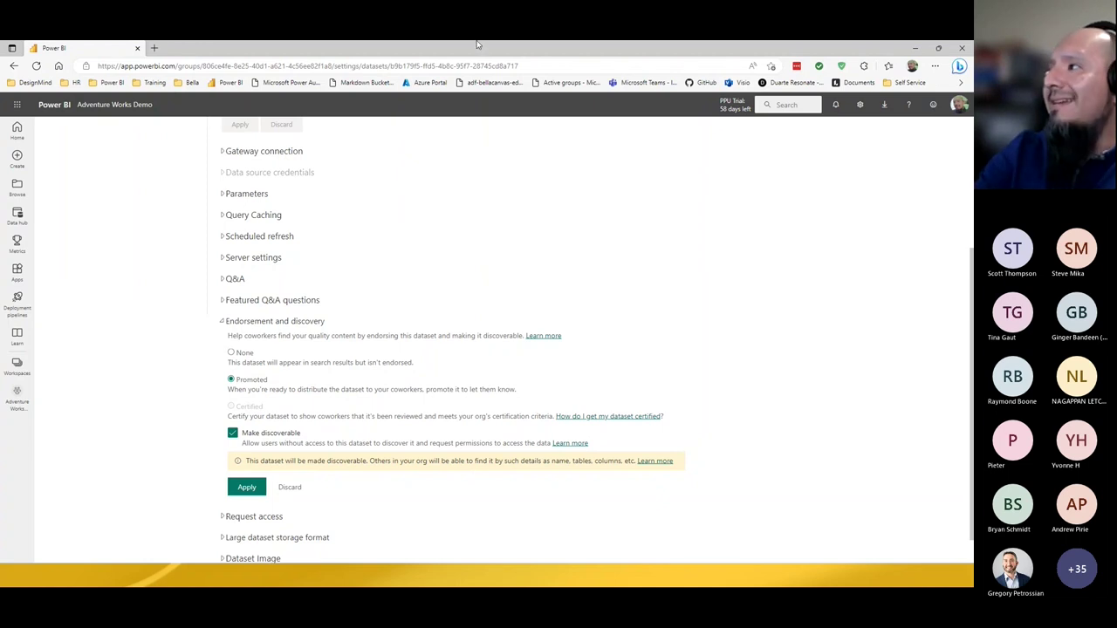
Step: Check the Admin portal for tenant settings and examine the Certification options in the certification.png image
click(859, 105)
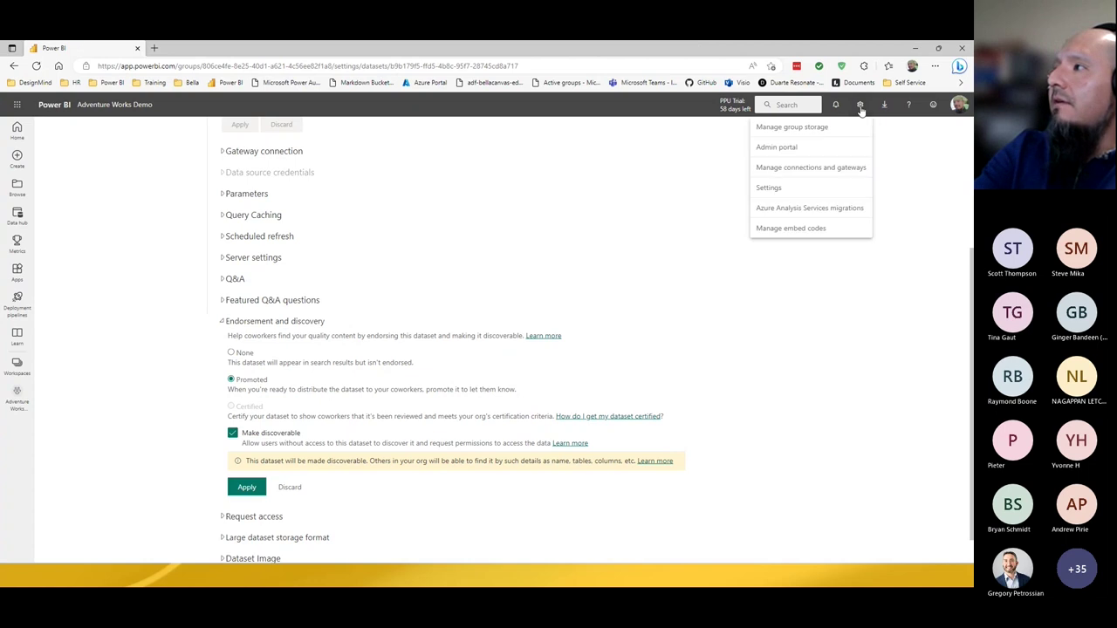
click(783, 152)
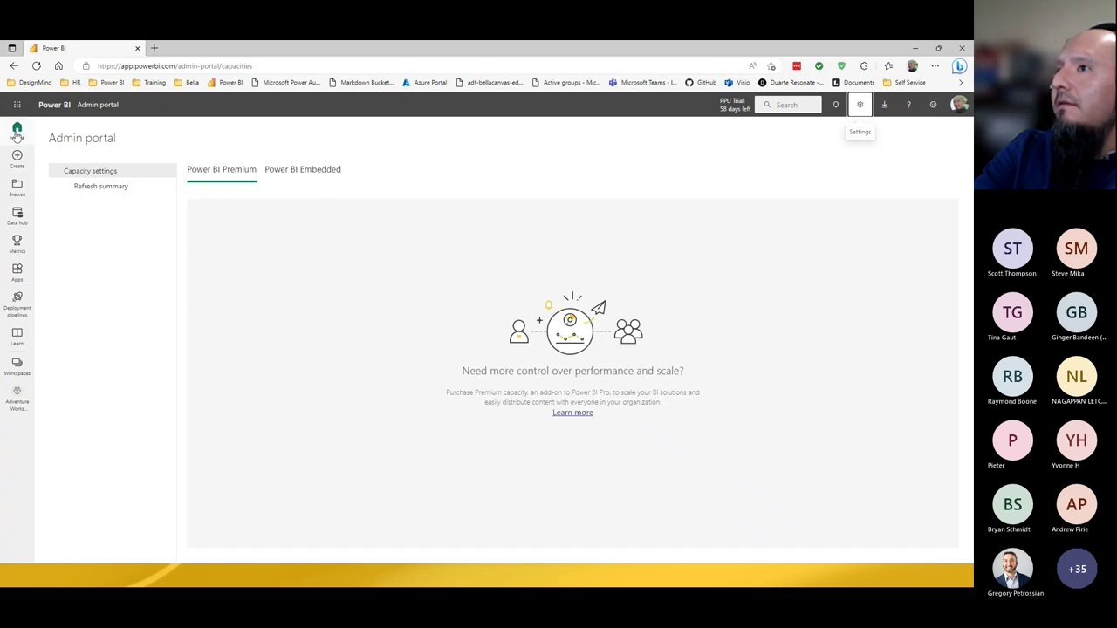
click(859, 103)
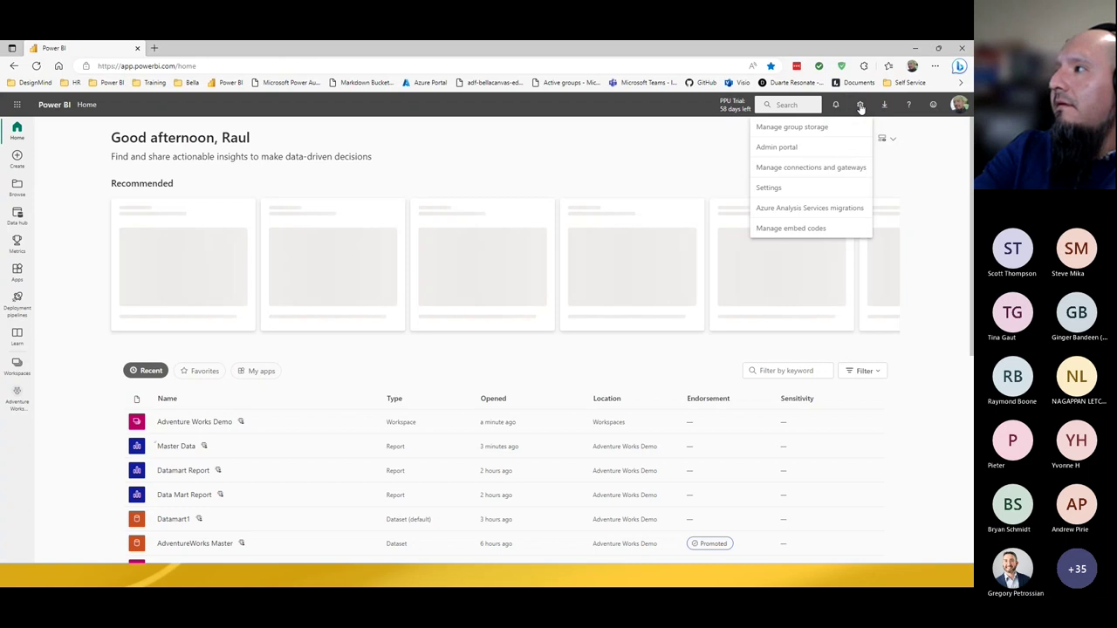
click(793, 150)
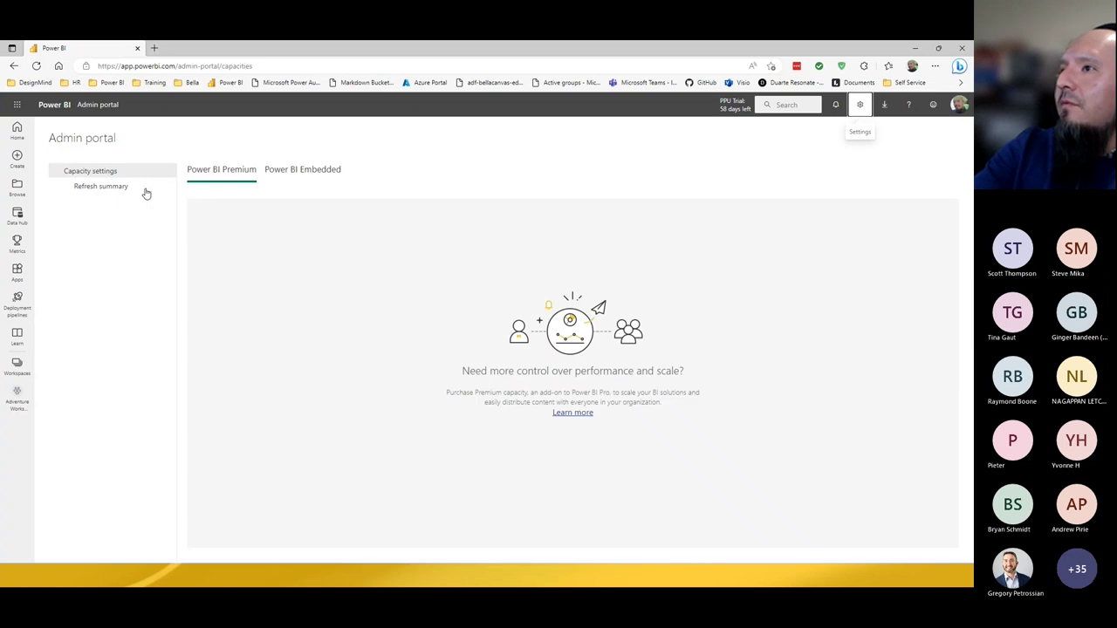
click(17, 133)
click(860, 105)
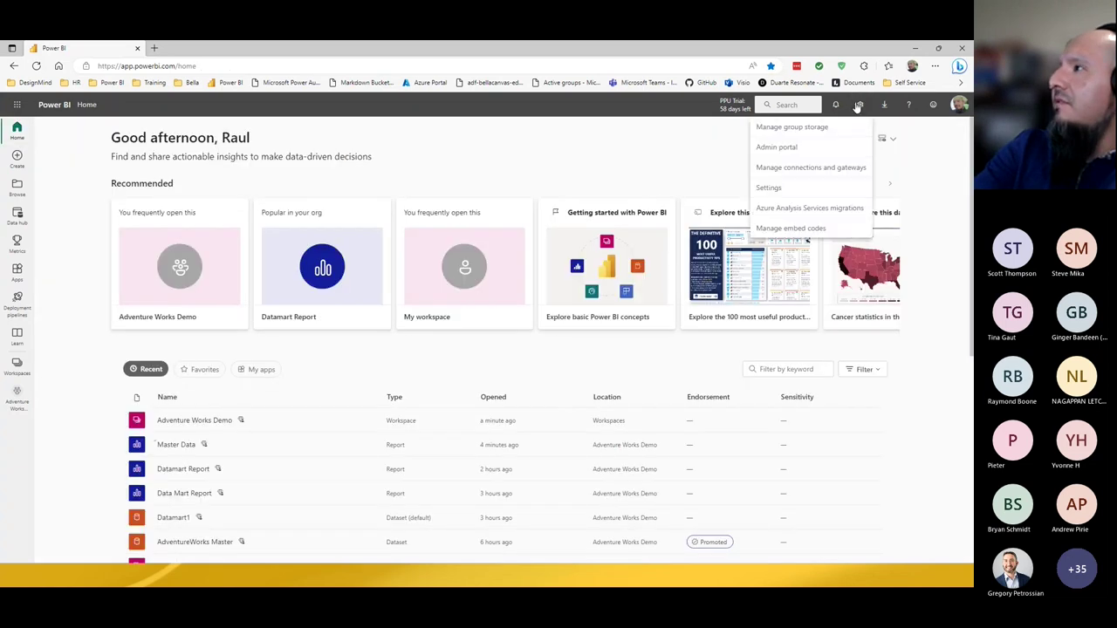
click(785, 181)
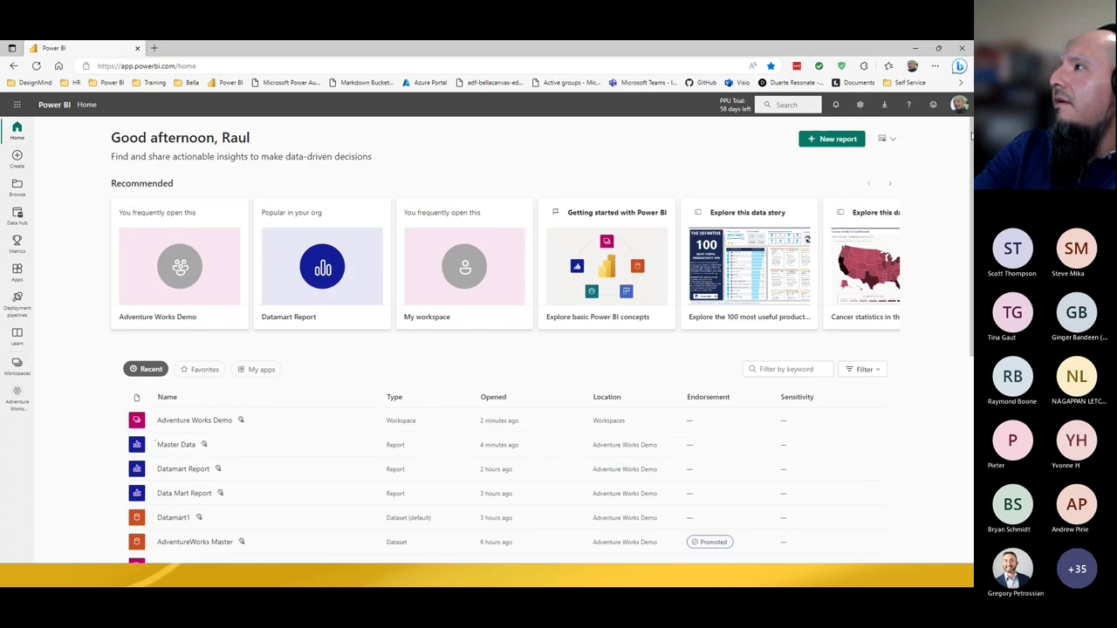
click(859, 106)
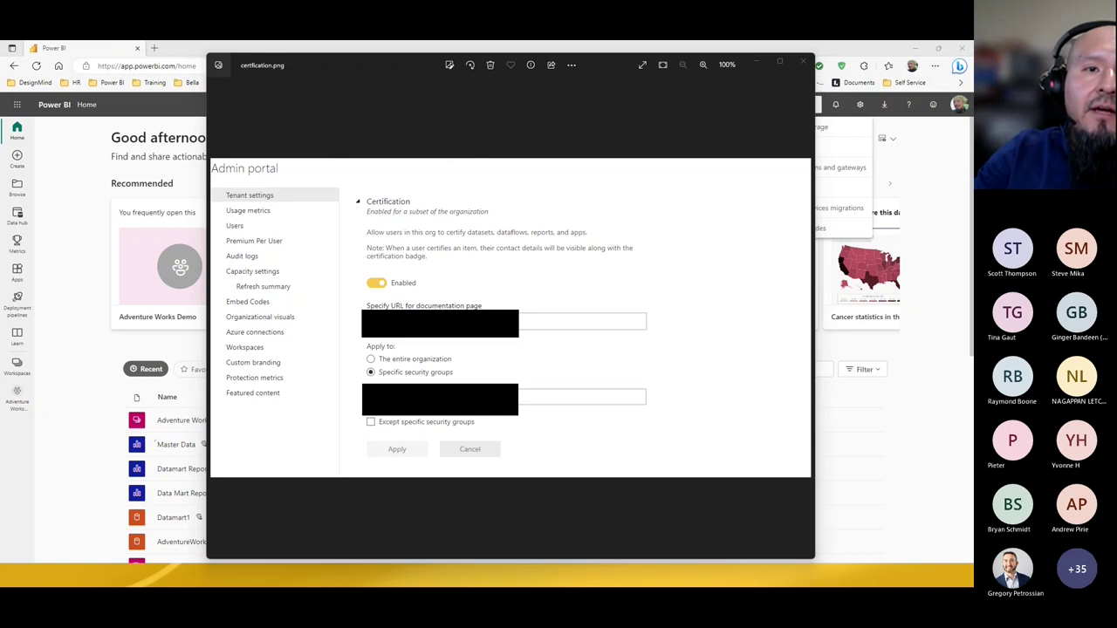
click(298, 47)
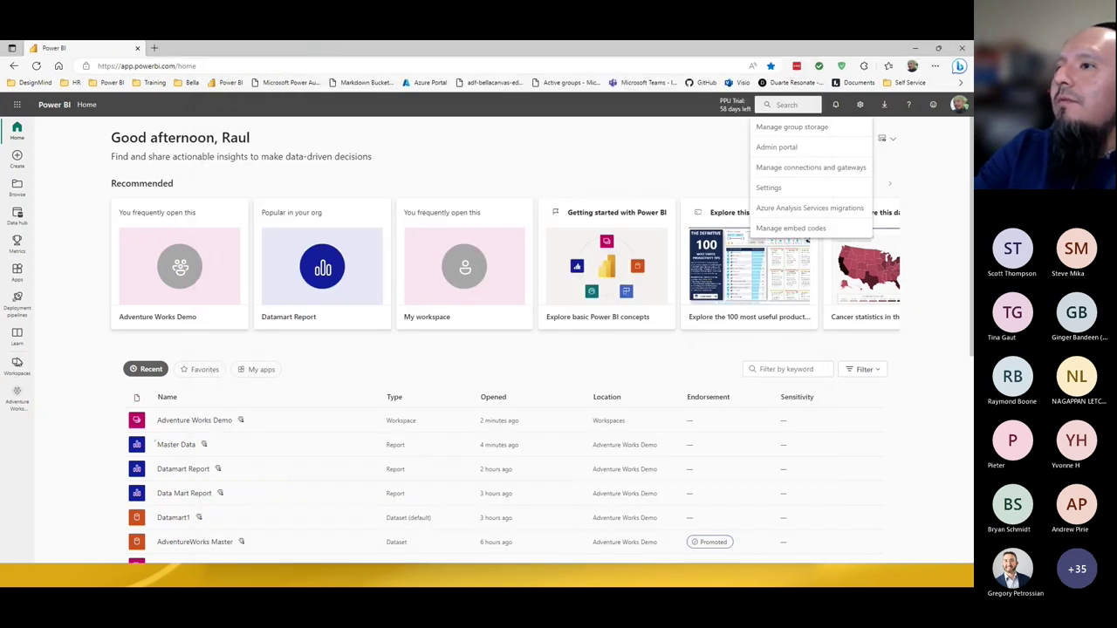
Step: Return to the Adventure Works Demo workspace, and switch to Power BI Desktop to open the Data hub from the blank report
click(17, 365)
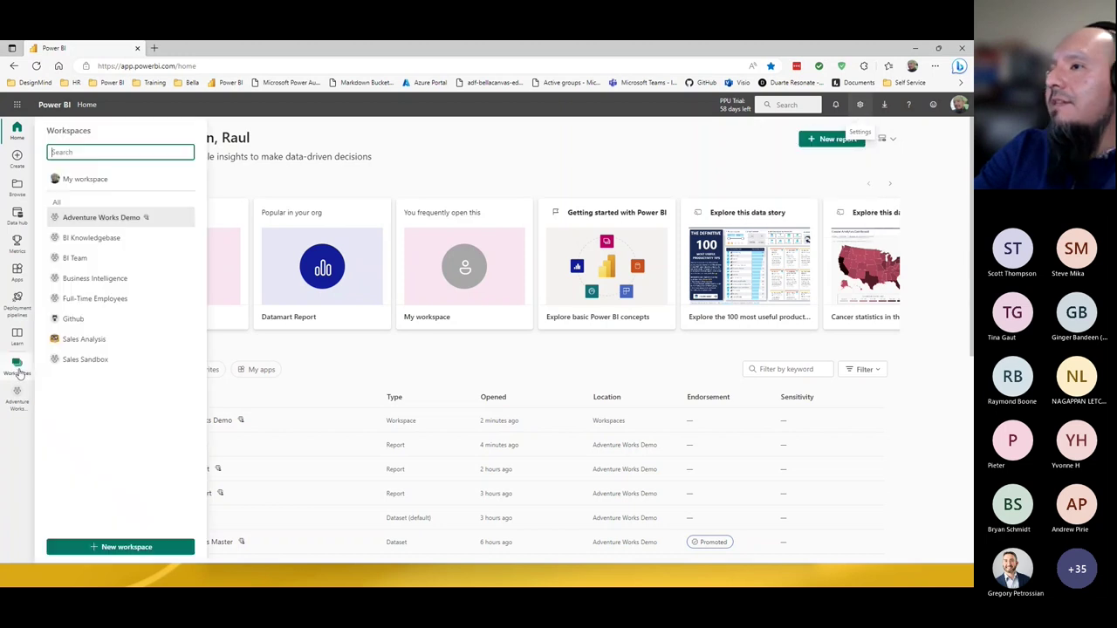
click(101, 217)
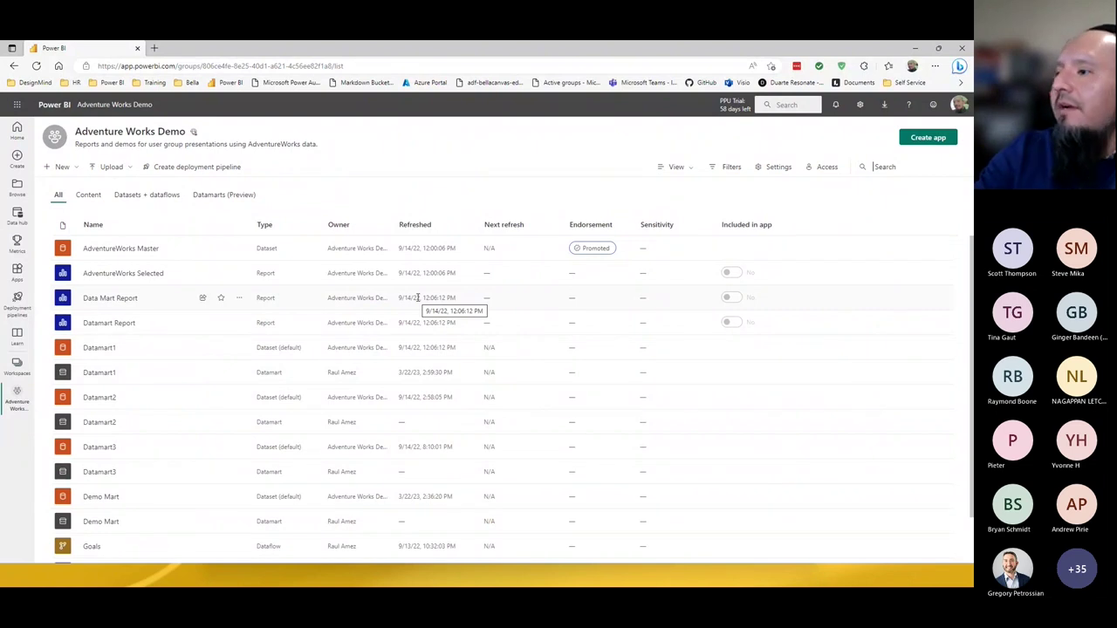
mouse_move(684, 575)
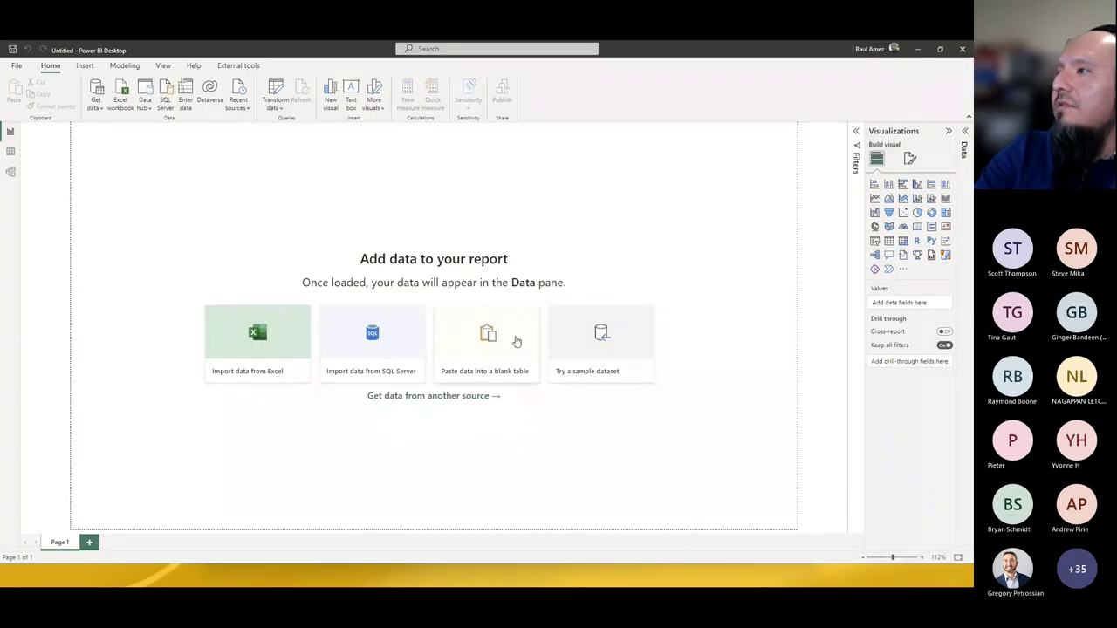
click(96, 97)
click(377, 460)
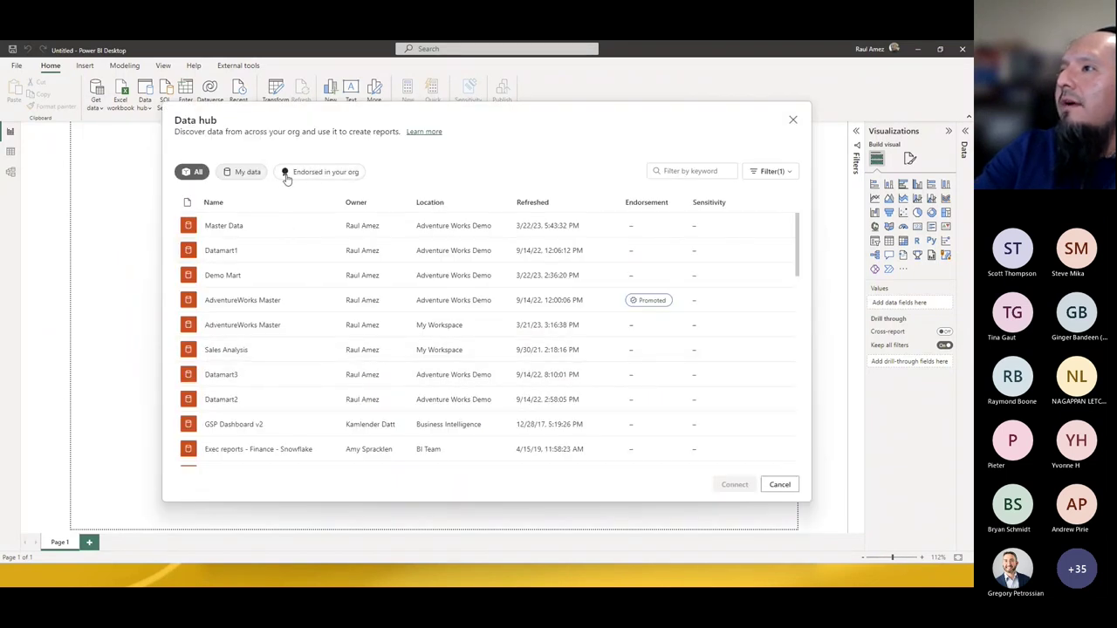
Step: Compare the full dataset list in the Data hub with the list filtered to datasets endorsed in the organization
click(317, 175)
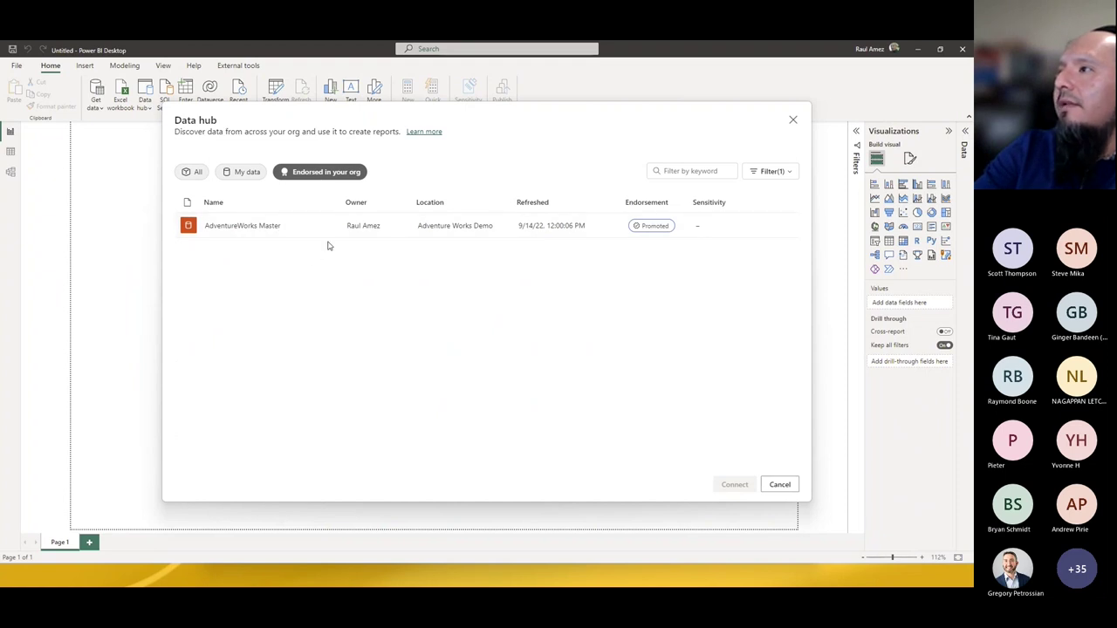
click(194, 173)
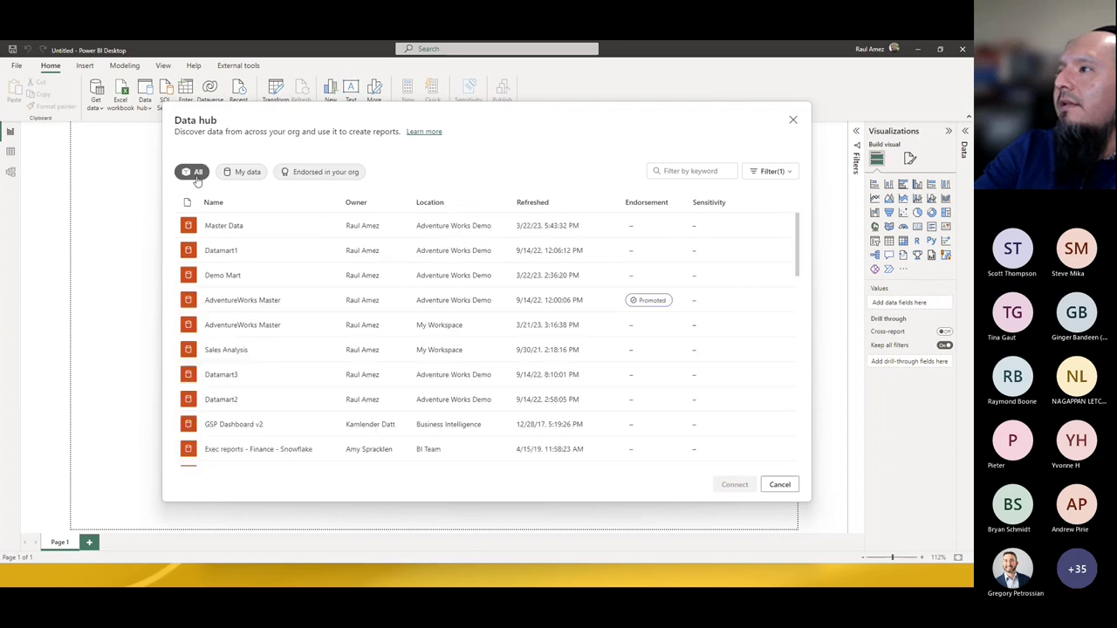
scroll(277, 381, down, 10)
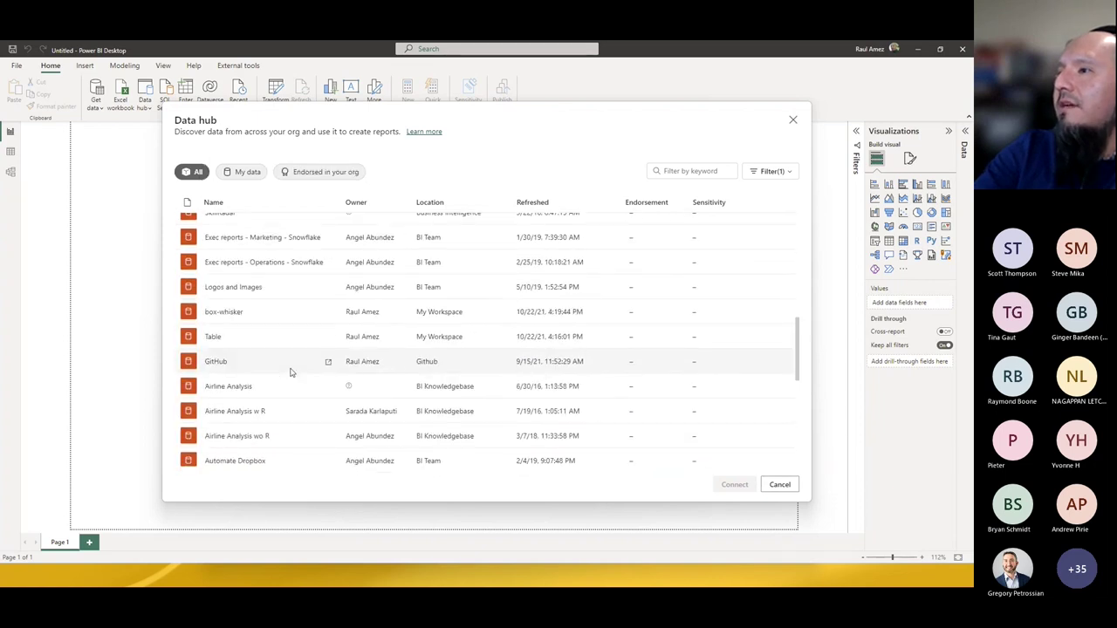
scroll(292, 374, up, 10)
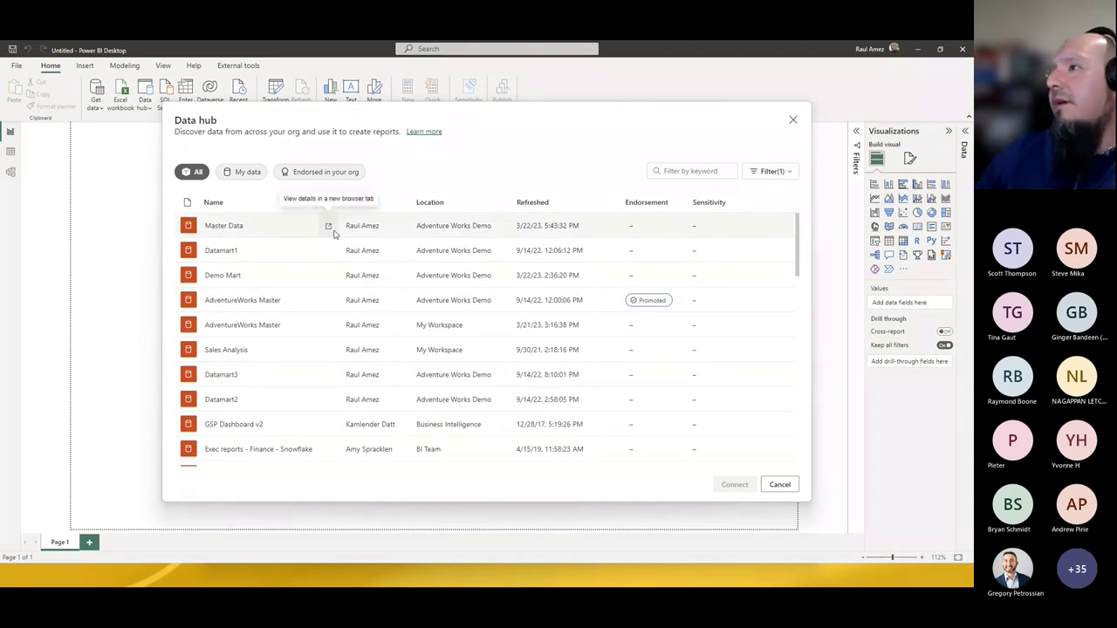
click(337, 173)
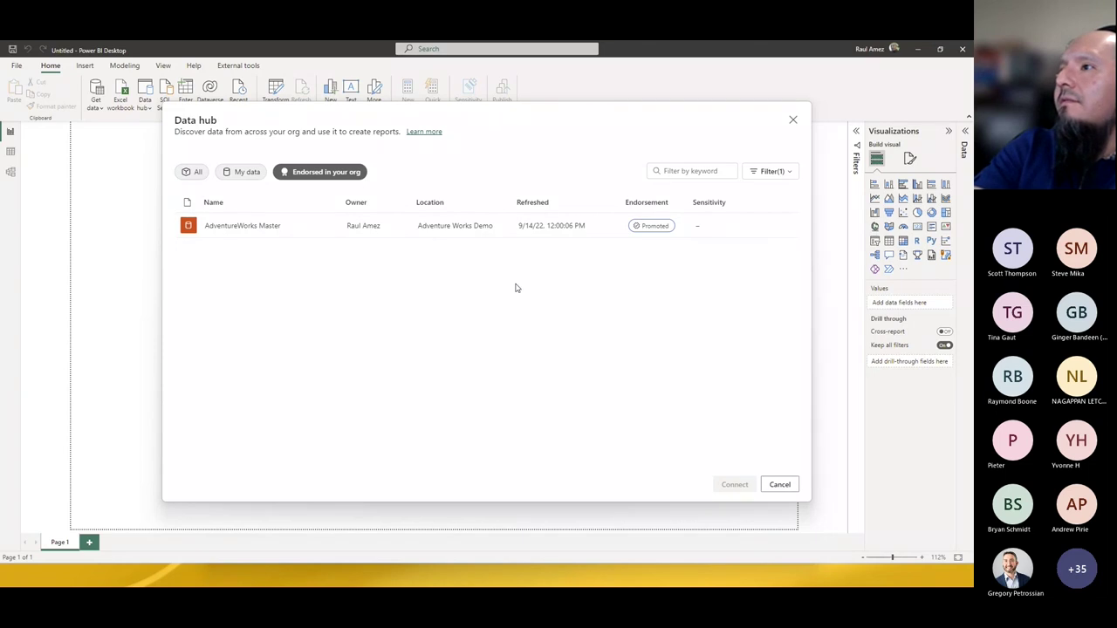
mouse_move(659, 231)
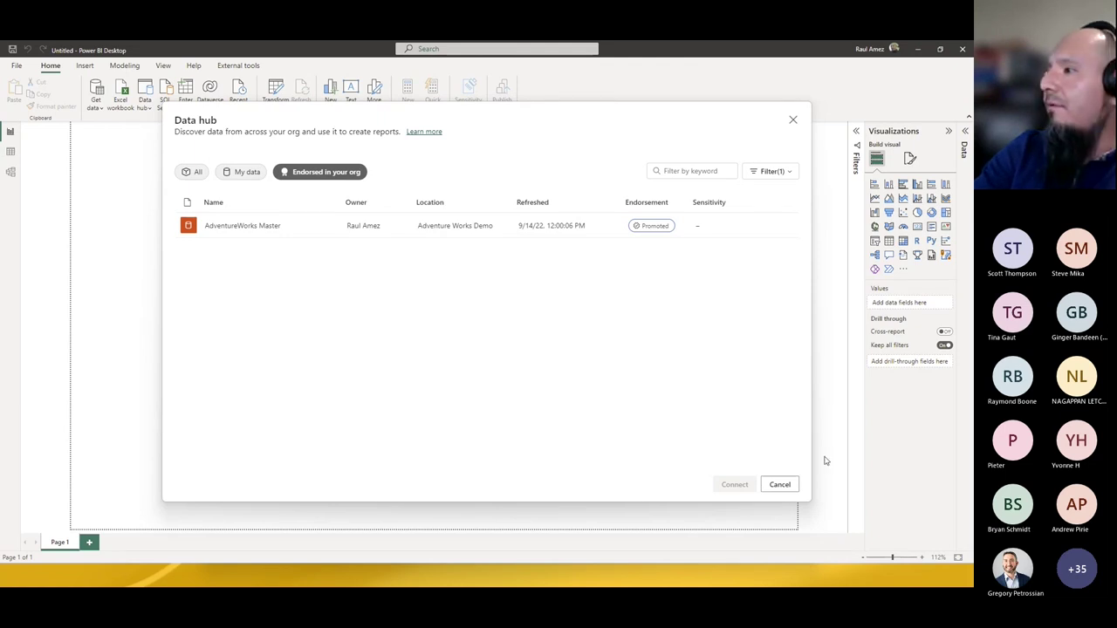
Step: Close the Data hub and switch to the Field report, comparing the Slice By chart by Category and by Color before returning it to Category
click(780, 485)
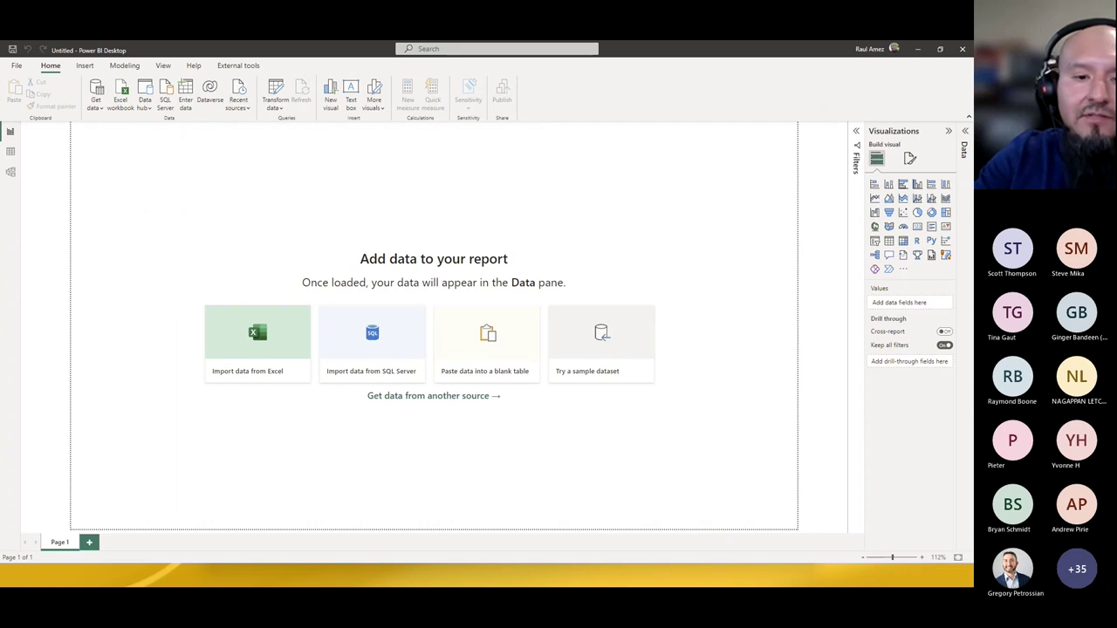
key(alt+Tab)
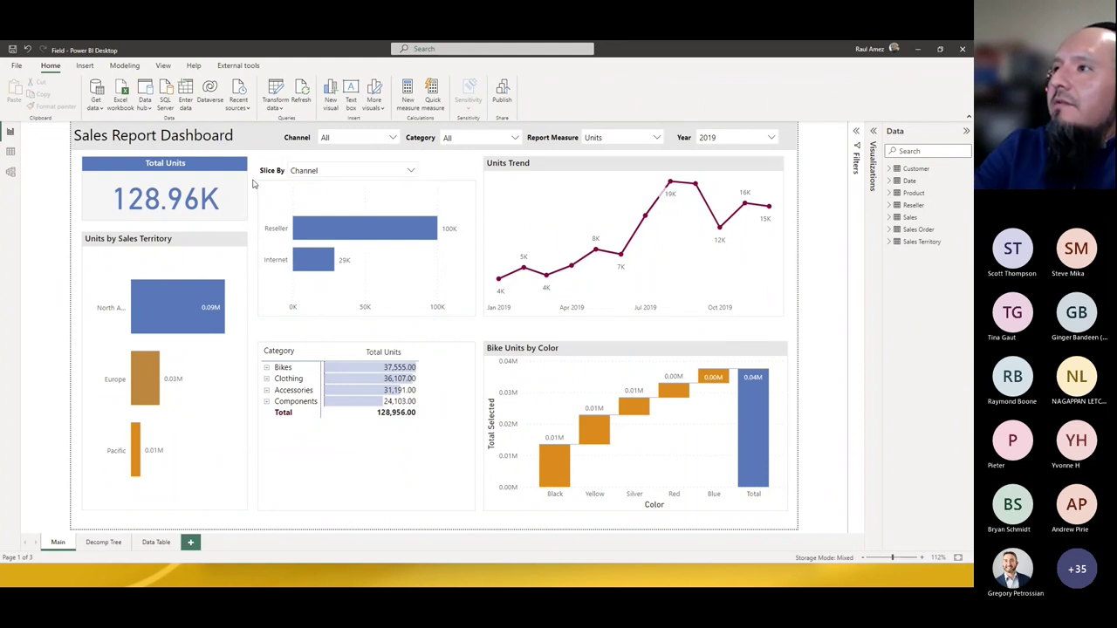
click(411, 171)
click(323, 187)
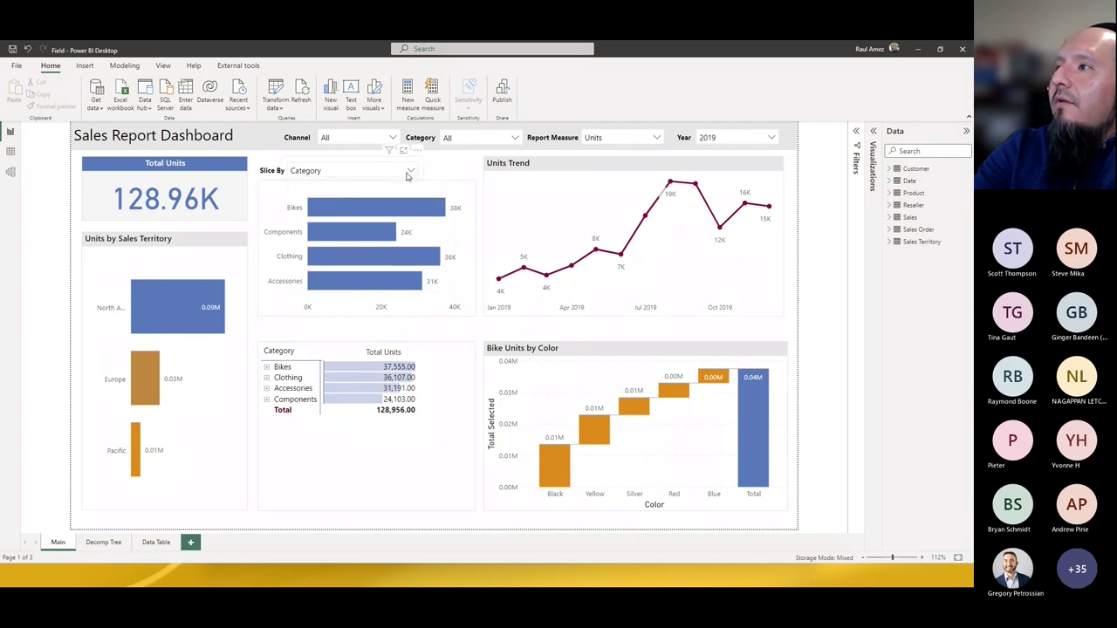
click(410, 172)
click(315, 199)
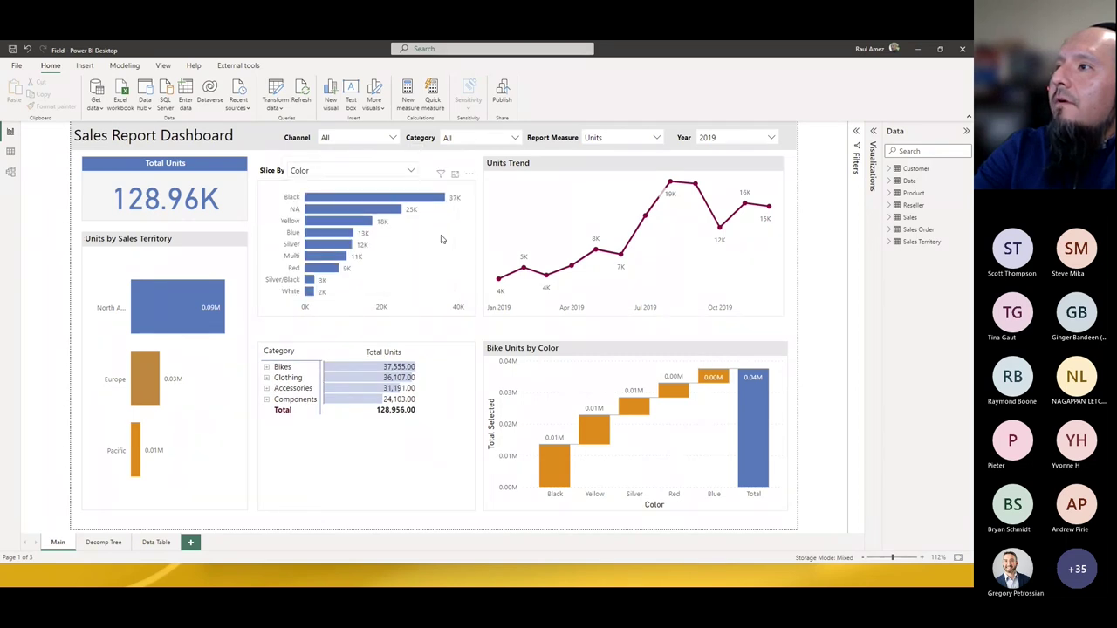
click(397, 171)
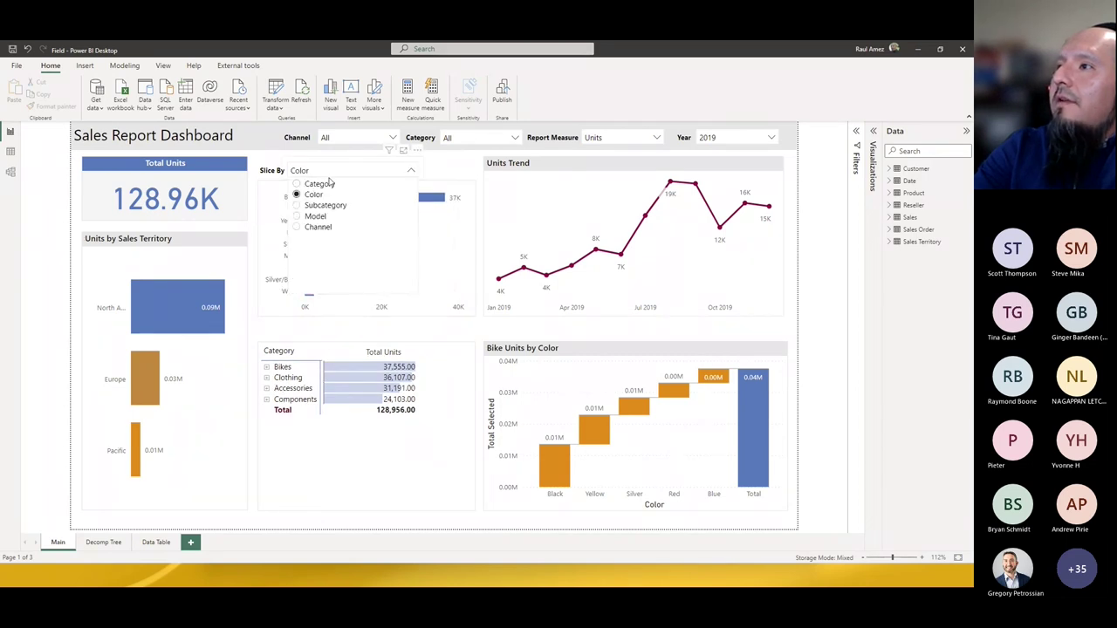
click(323, 184)
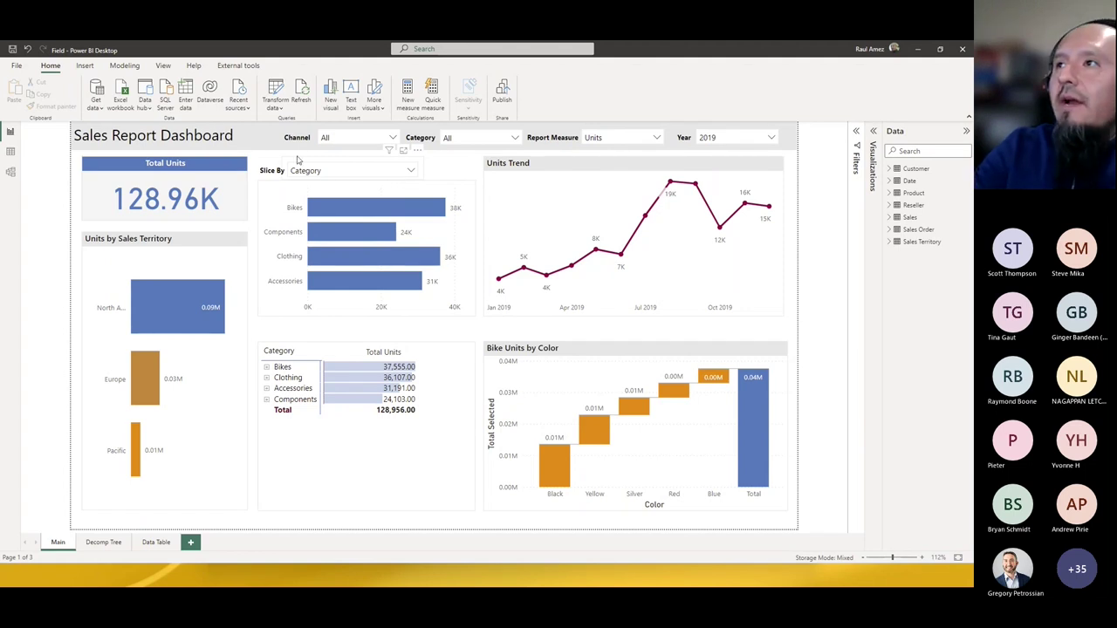
Step: Check the Preview features in the Power BI Desktop options for the Field parameters setting, and leave without changes
click(17, 66)
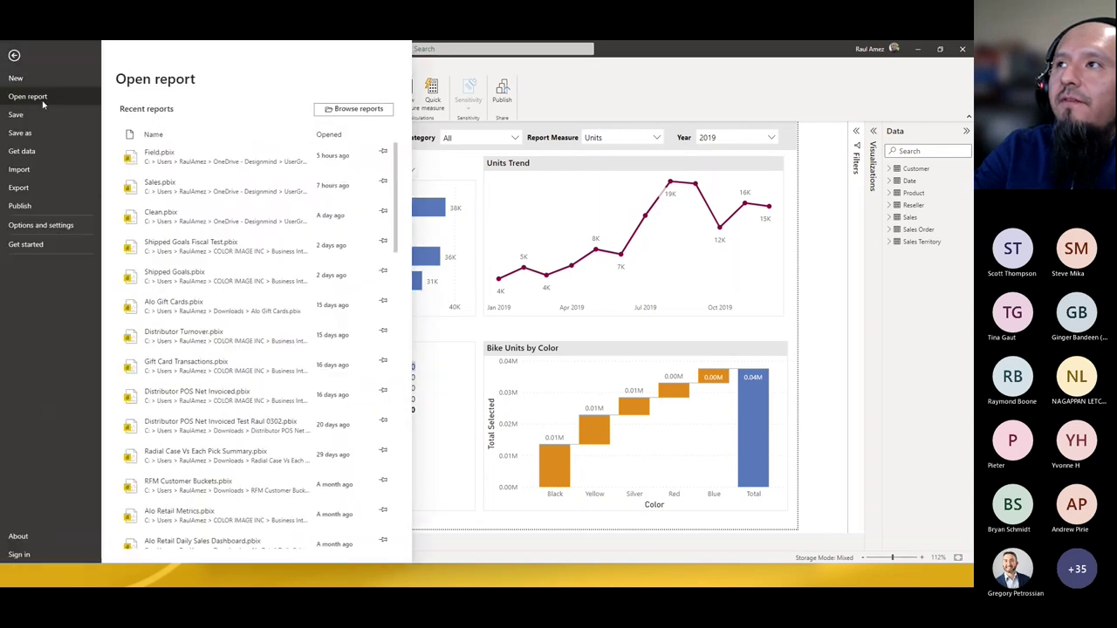
click(45, 227)
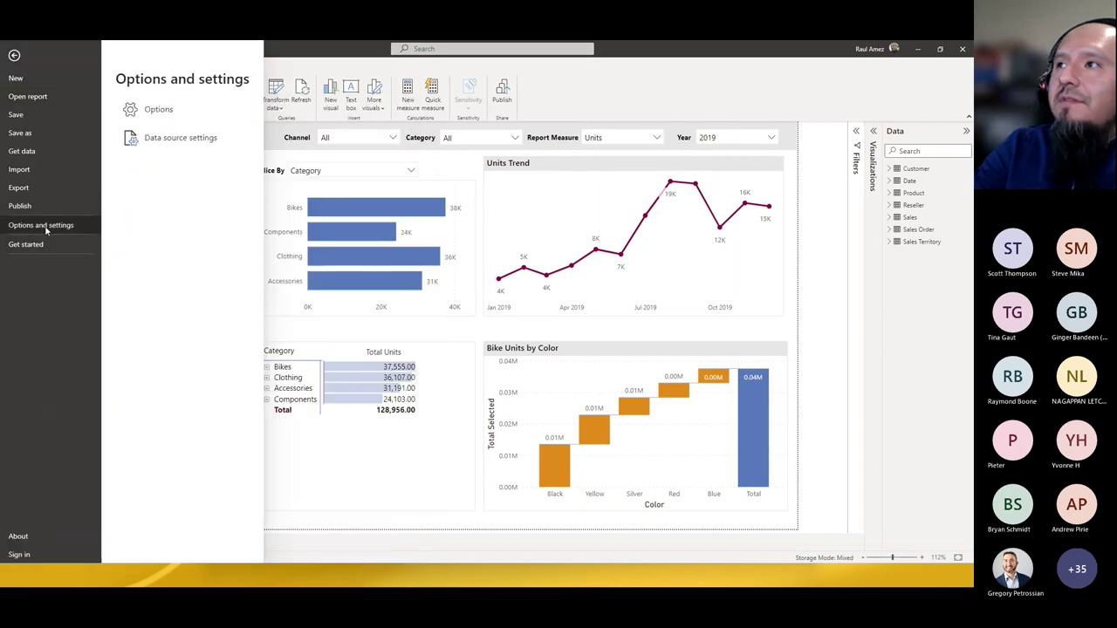
click(155, 110)
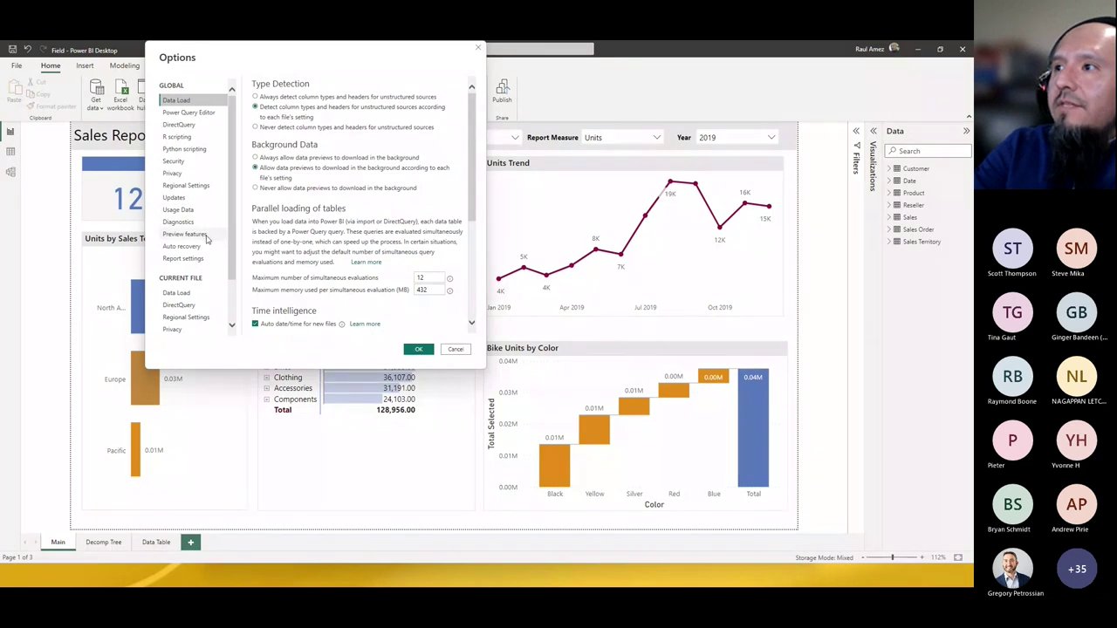
click(206, 240)
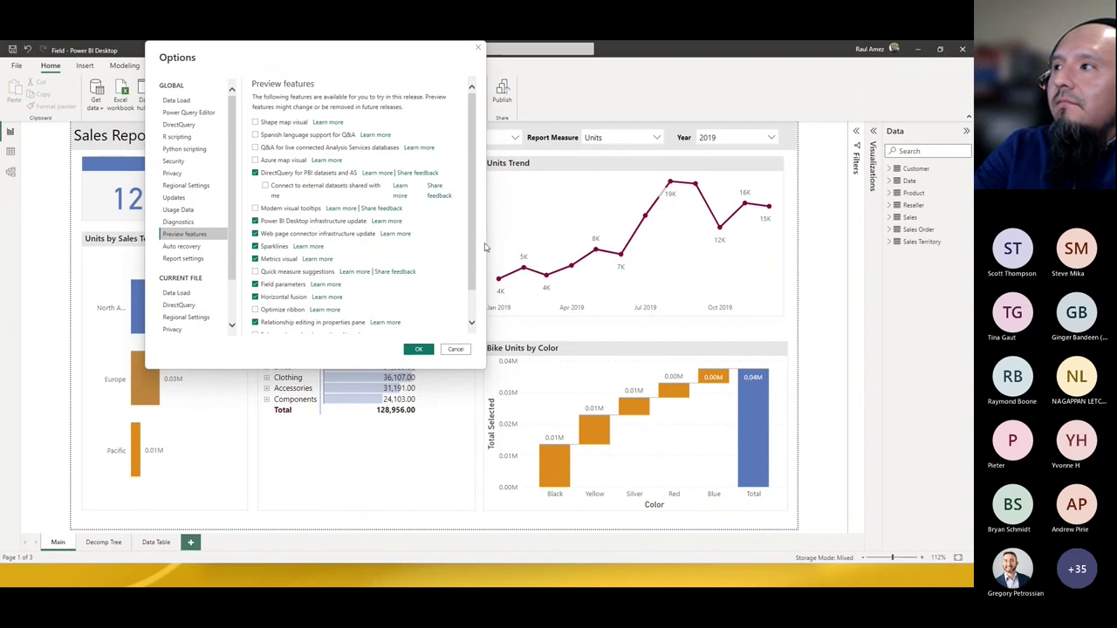
scroll(473, 239, down, 1)
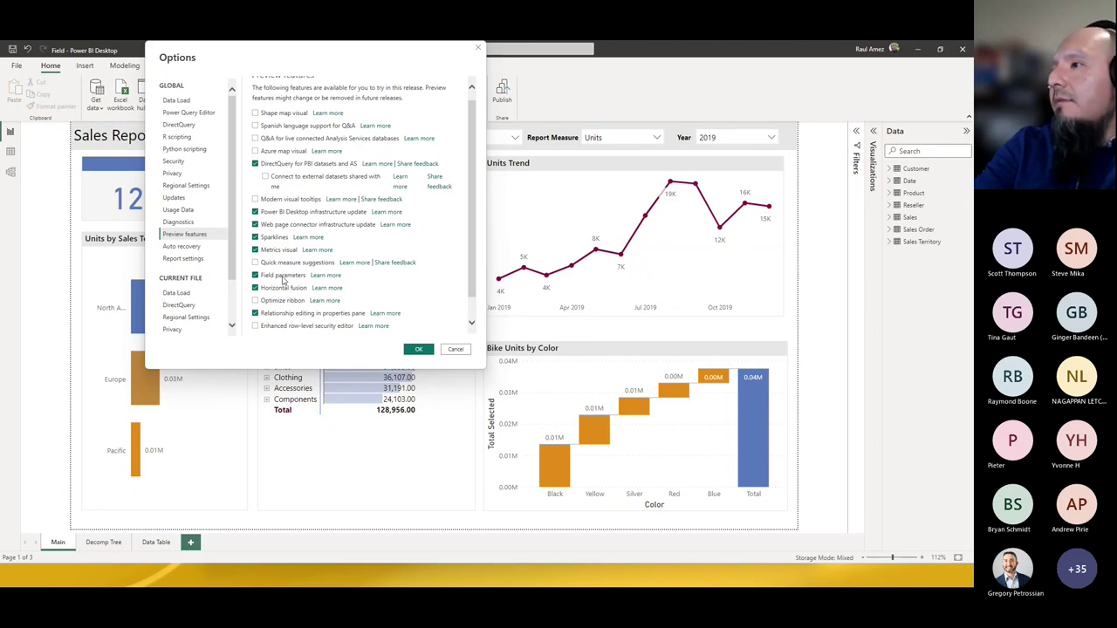
click(461, 351)
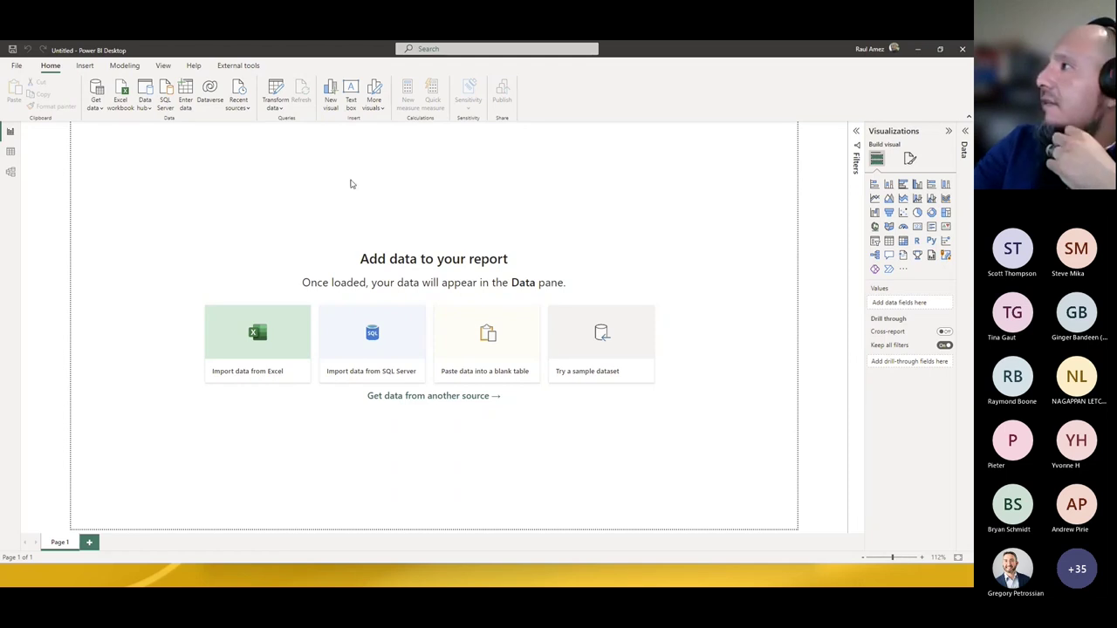
Step: Return to the Field report and start a new fields parameter named Sales Fields
click(915, 48)
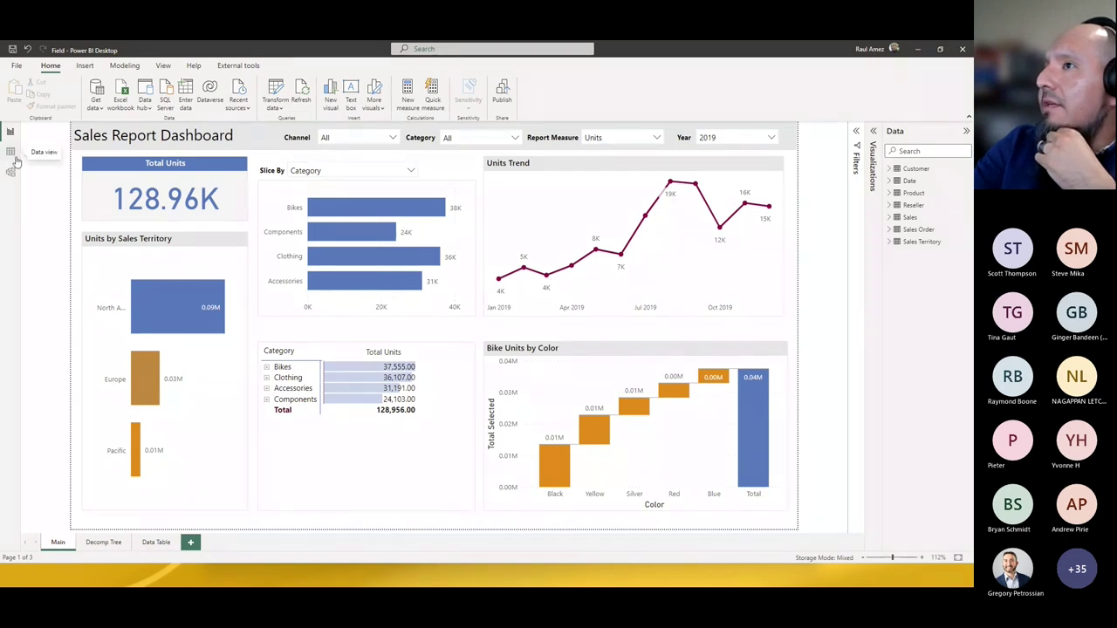
click(125, 66)
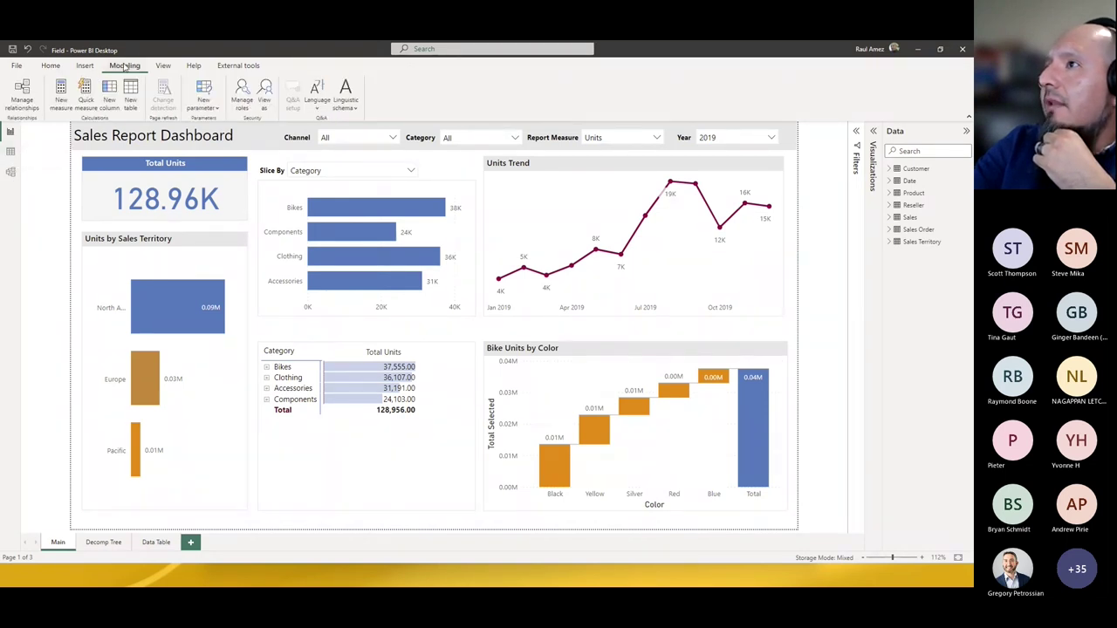
click(215, 112)
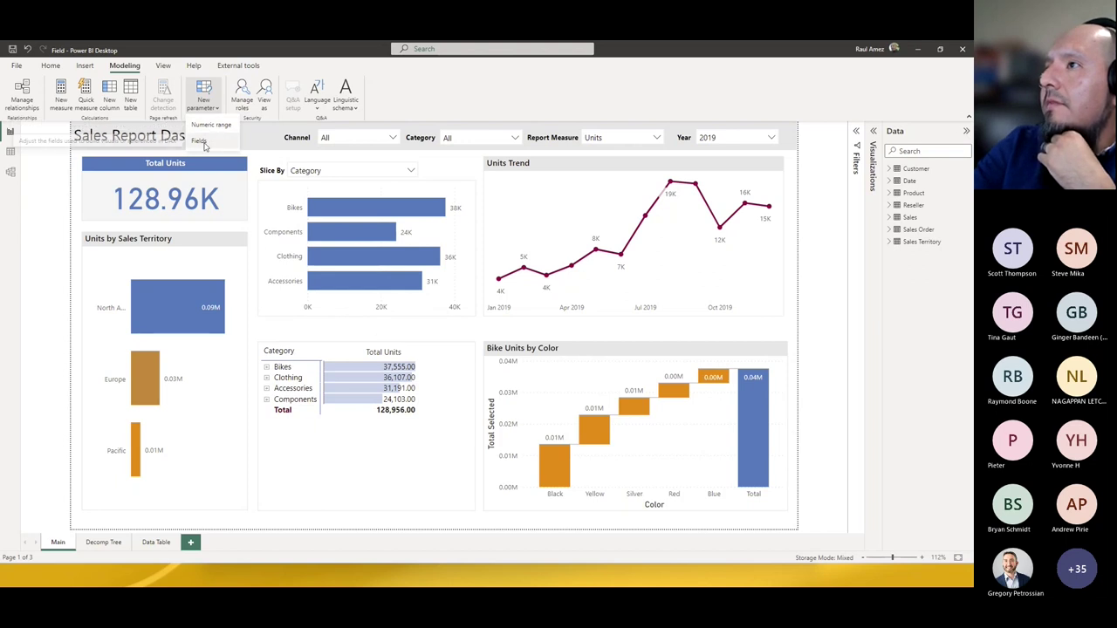
click(204, 143)
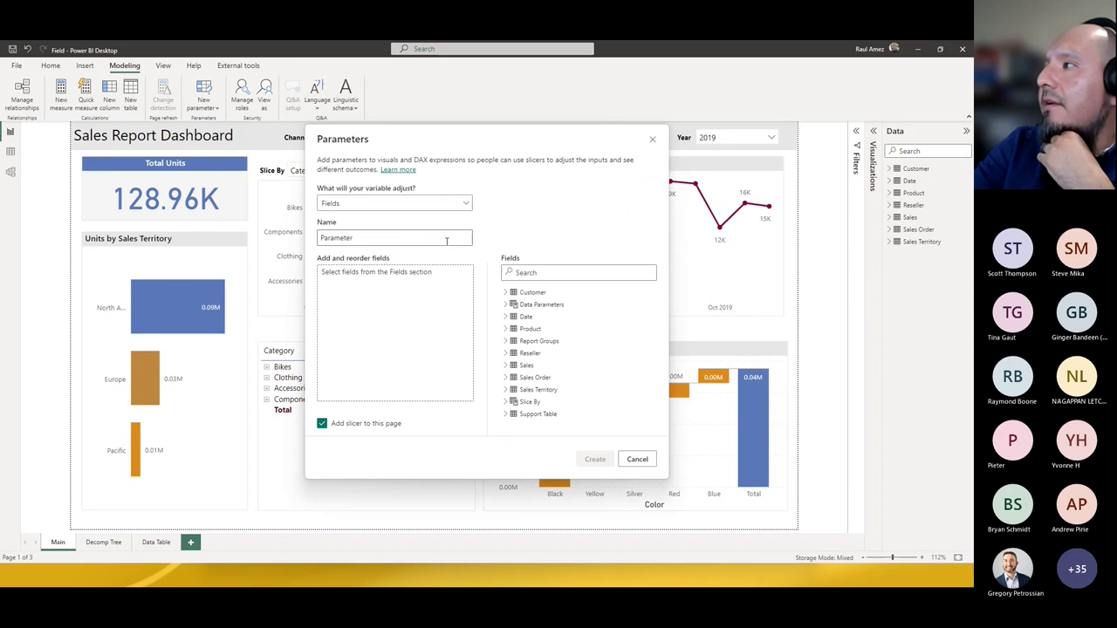
click(397, 238)
double_click(395, 239)
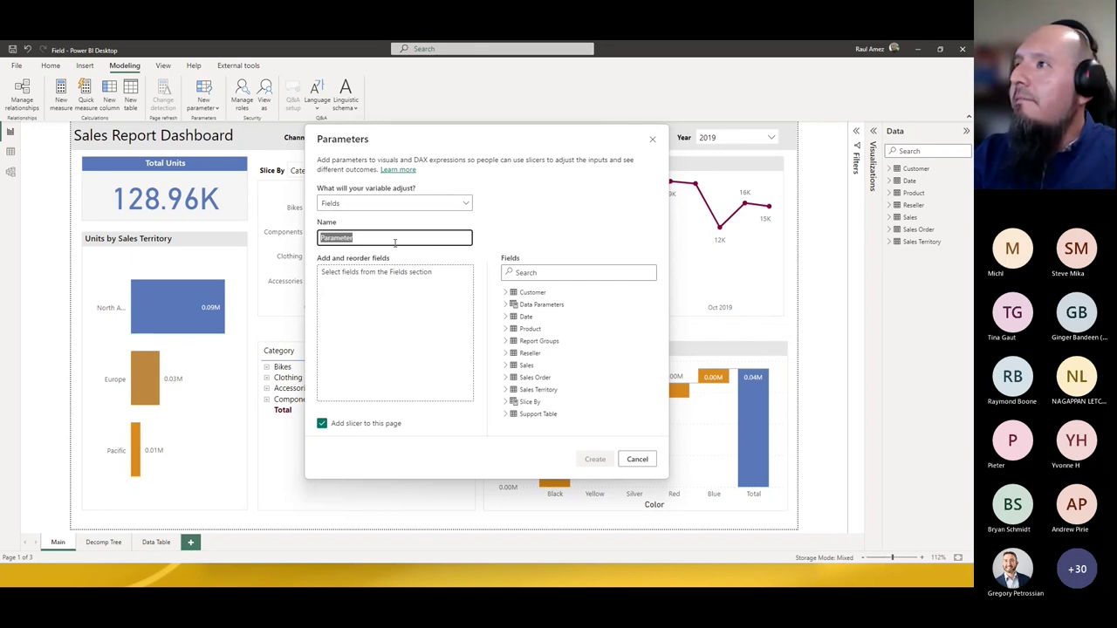
text(Sales Fields)
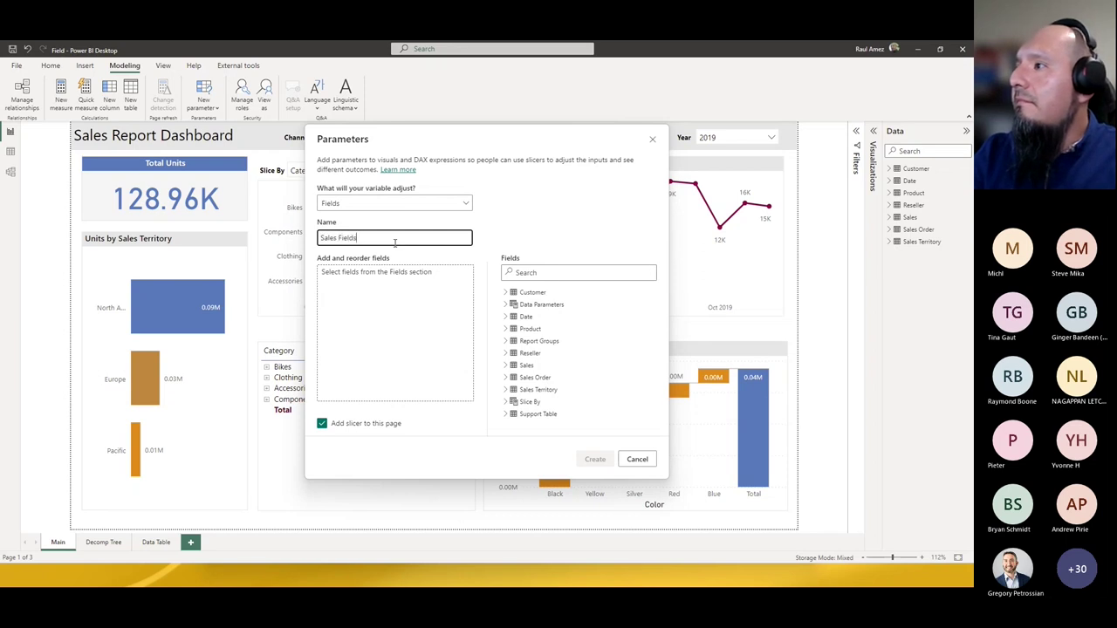
Step: Move the Parameters dialog to uncover the report's Slice By chart, and rename the parameter Slice By Demo
drag(451, 137, 480, 237)
click(401, 337)
key(ctrl+a)
text(Slice)
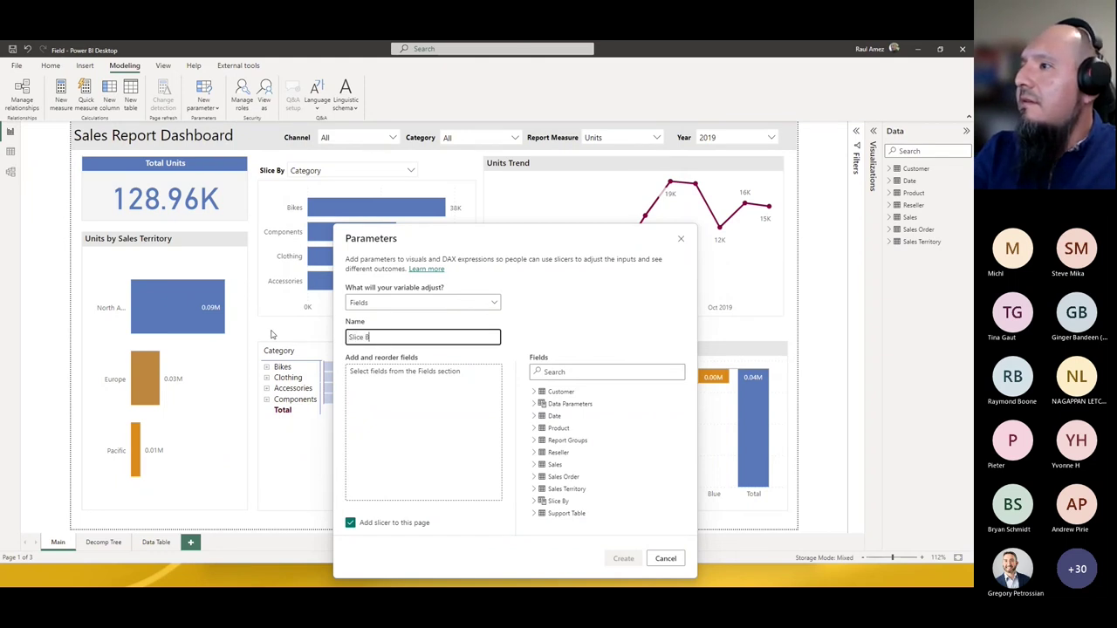
text( By Demo)
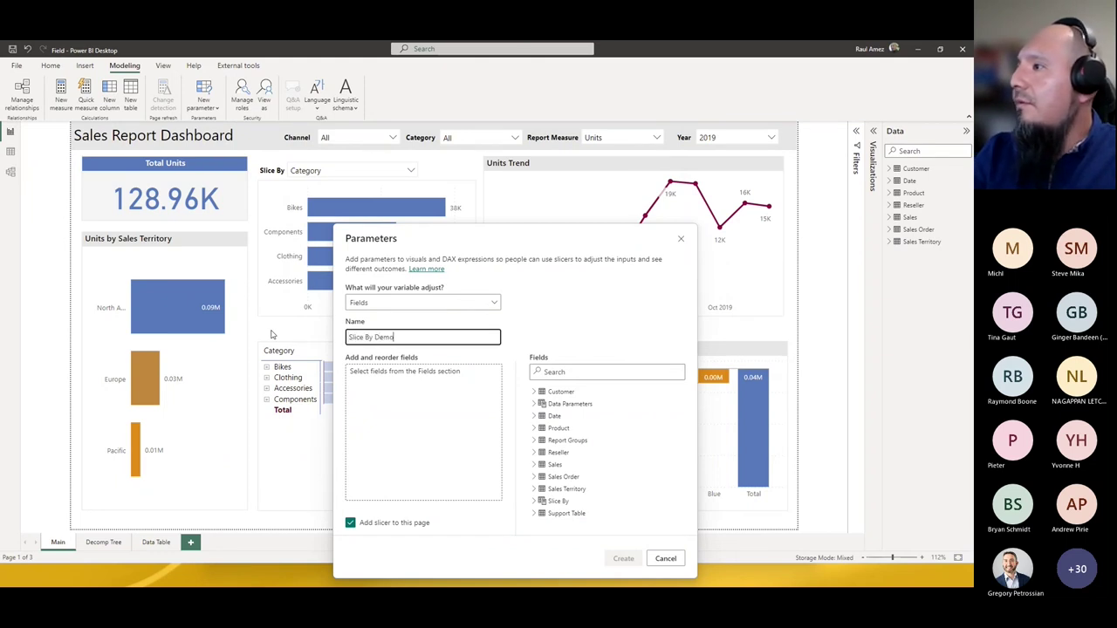
Step: Add the Customer and City fields from the Customer table to the Slice By Demo parameter
click(534, 395)
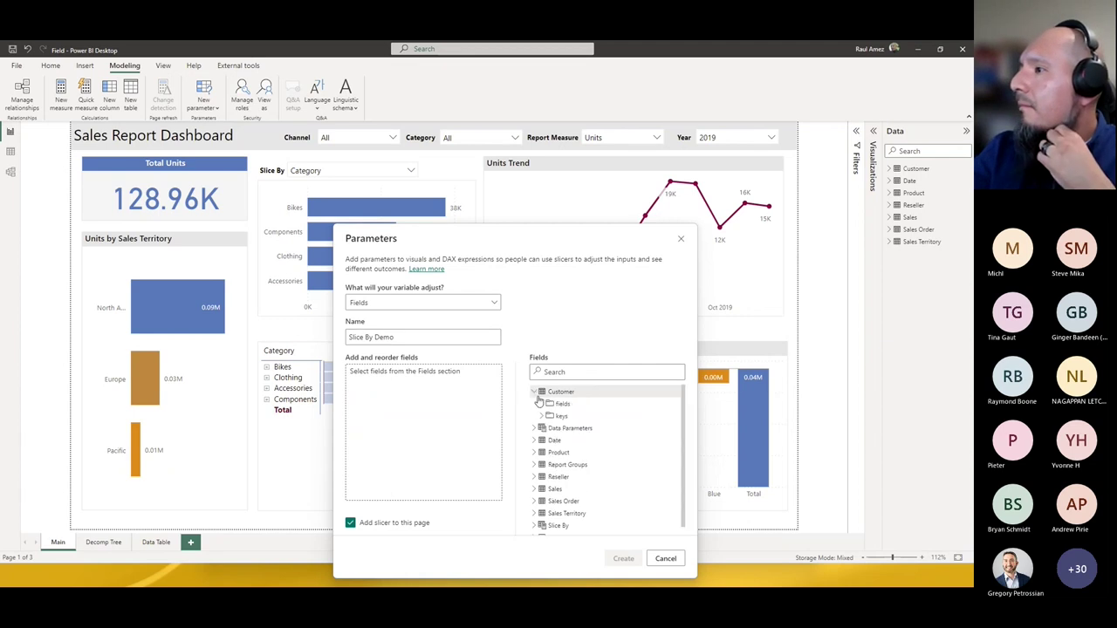
click(542, 404)
click(550, 415)
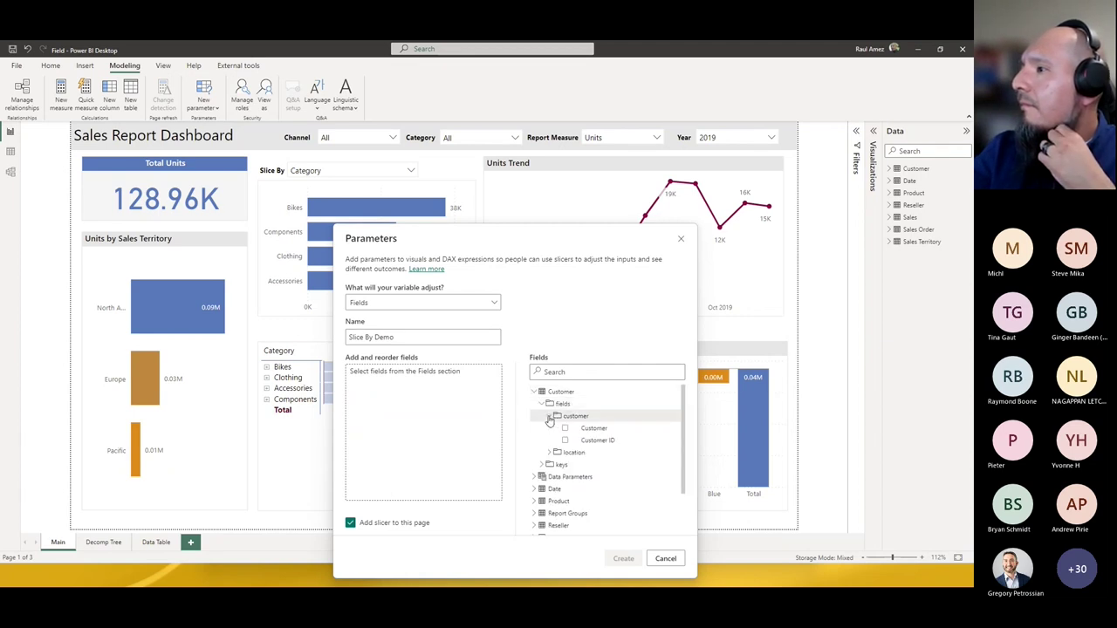
click(565, 427)
scroll(638, 440, down, 2)
click(549, 430)
click(564, 442)
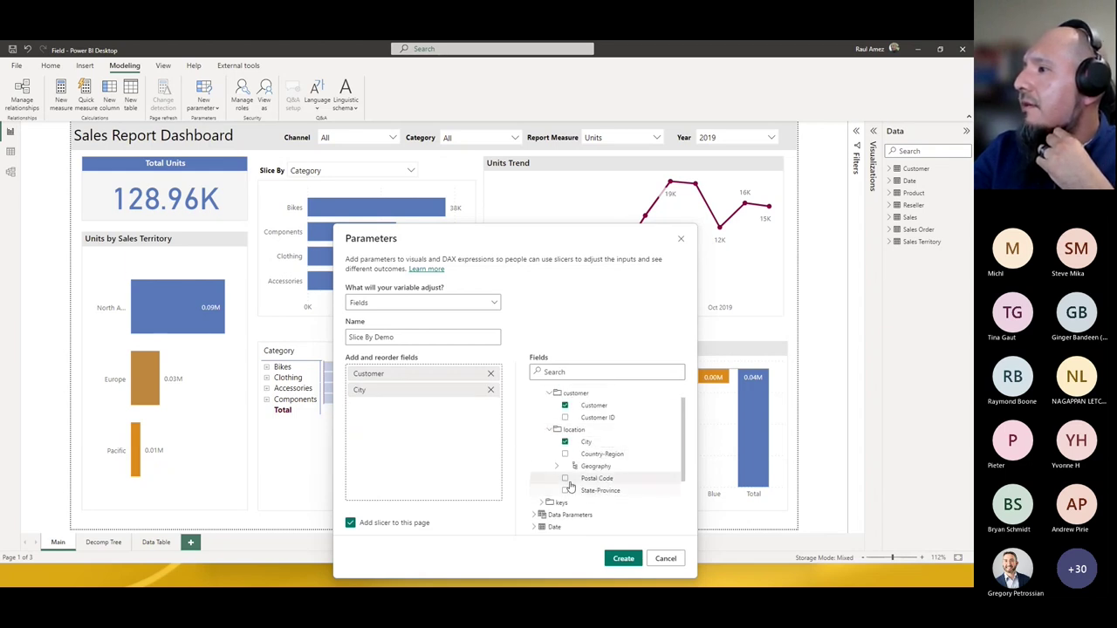
Step: Add Category from the Product table and create the Slice By Demo parameter with its slicer, keeping the slicer at its original position
scroll(572, 475, down, 3)
scroll(571, 471, down, 2)
click(535, 471)
click(542, 484)
scroll(559, 476, down, 2)
click(550, 450)
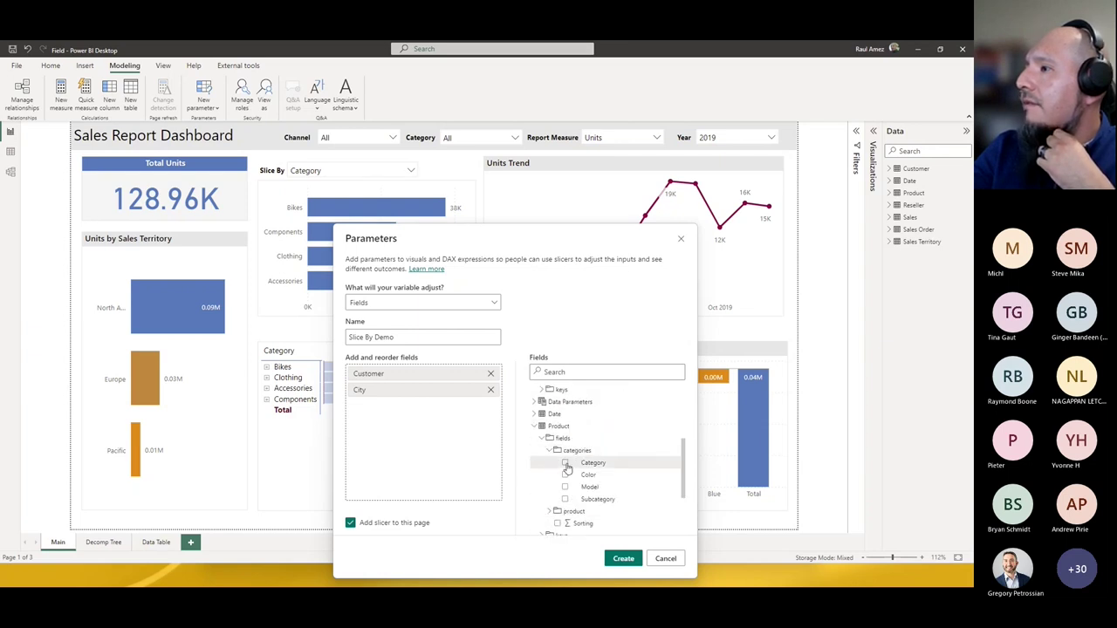
click(566, 463)
click(632, 561)
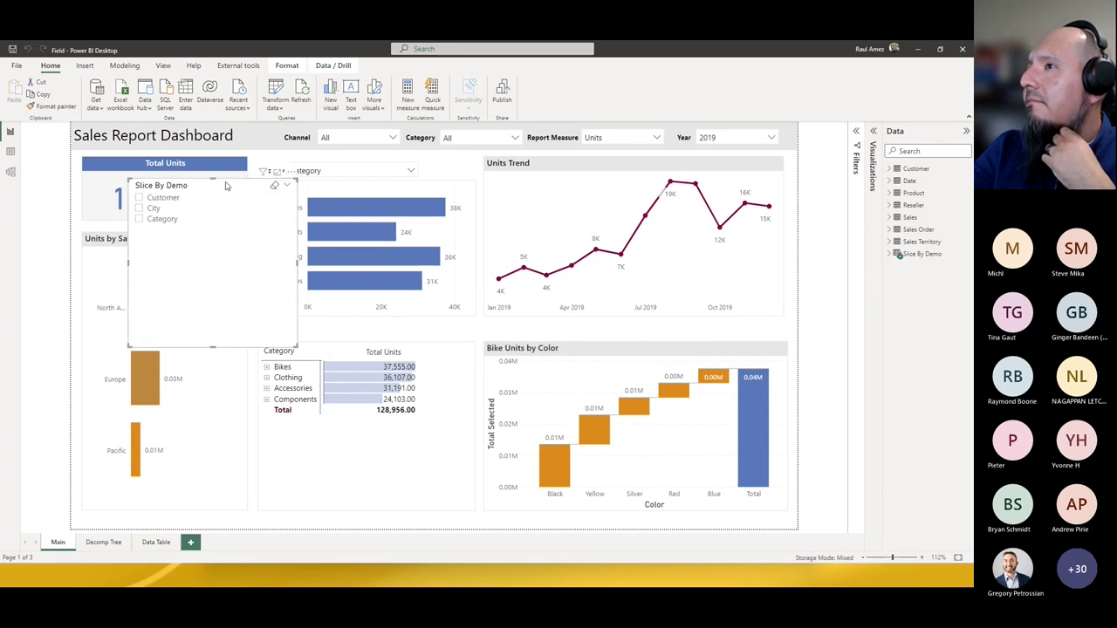
mouse_move(218, 186)
mouse_down()
mouse_move(218, 204)
mouse_move(209, 190)
mouse_up()
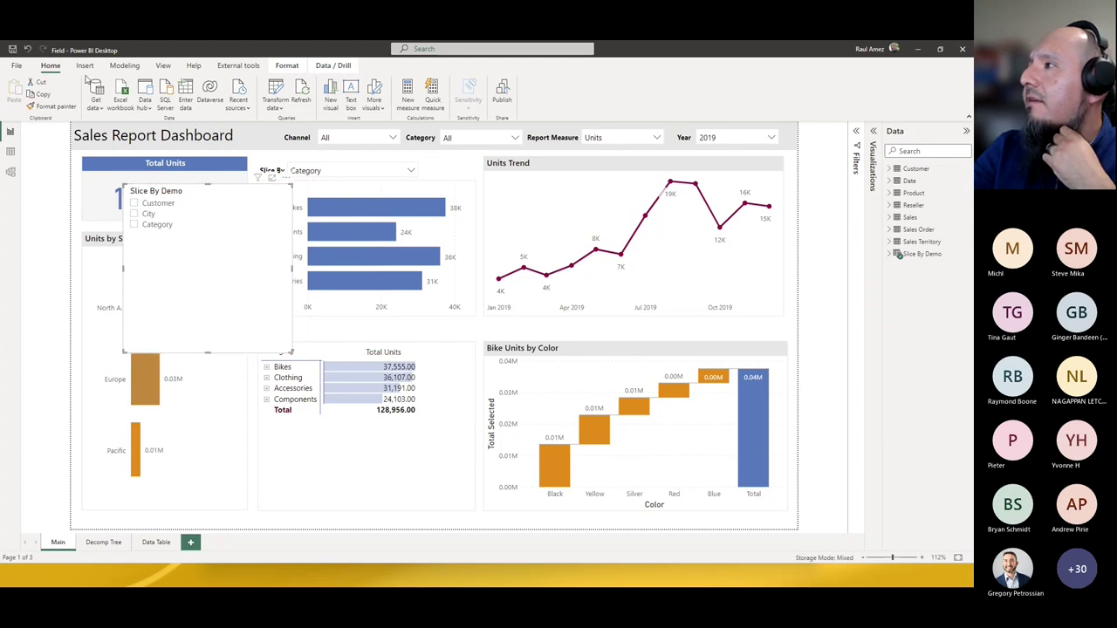
click(26, 49)
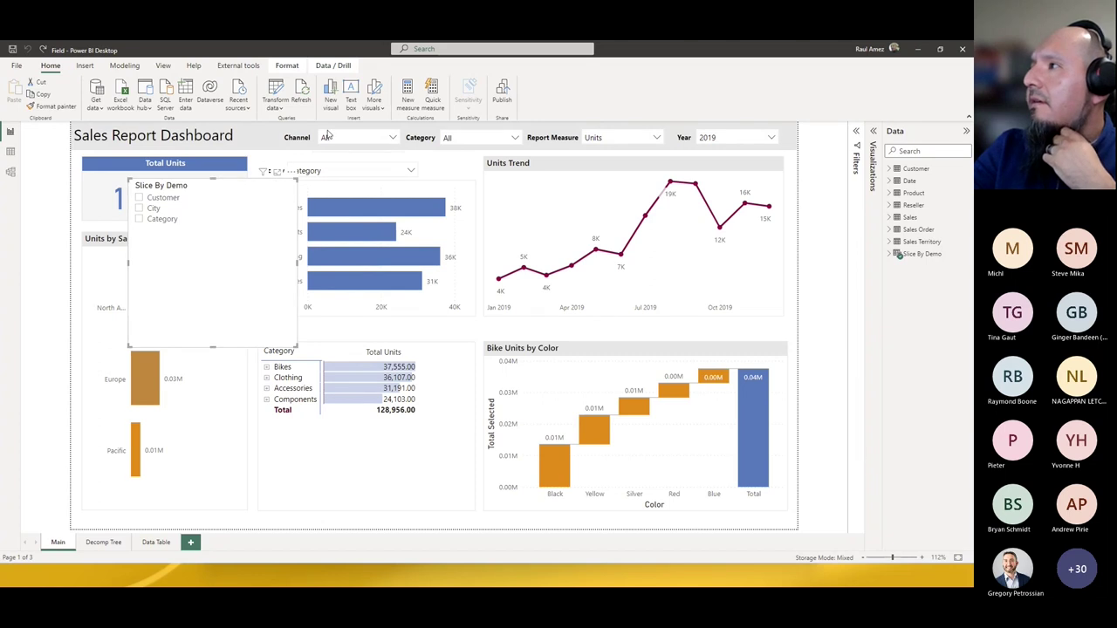
Step: In the Slice By table's formula, add a comma after the Channel entry and insert a copy of that entry as the last line
click(13, 152)
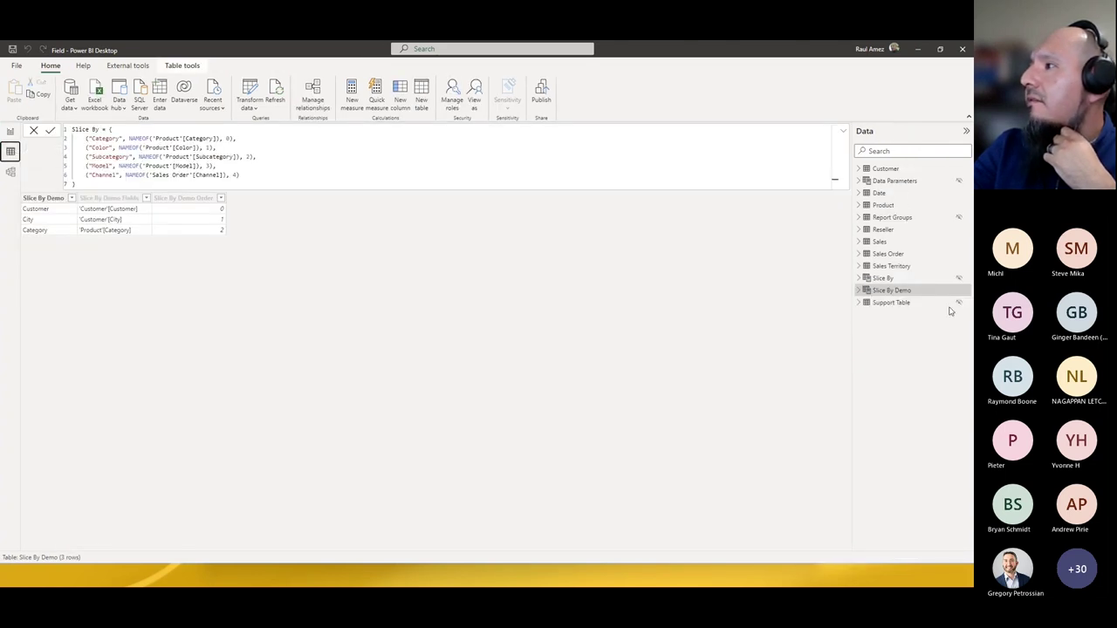
click(884, 278)
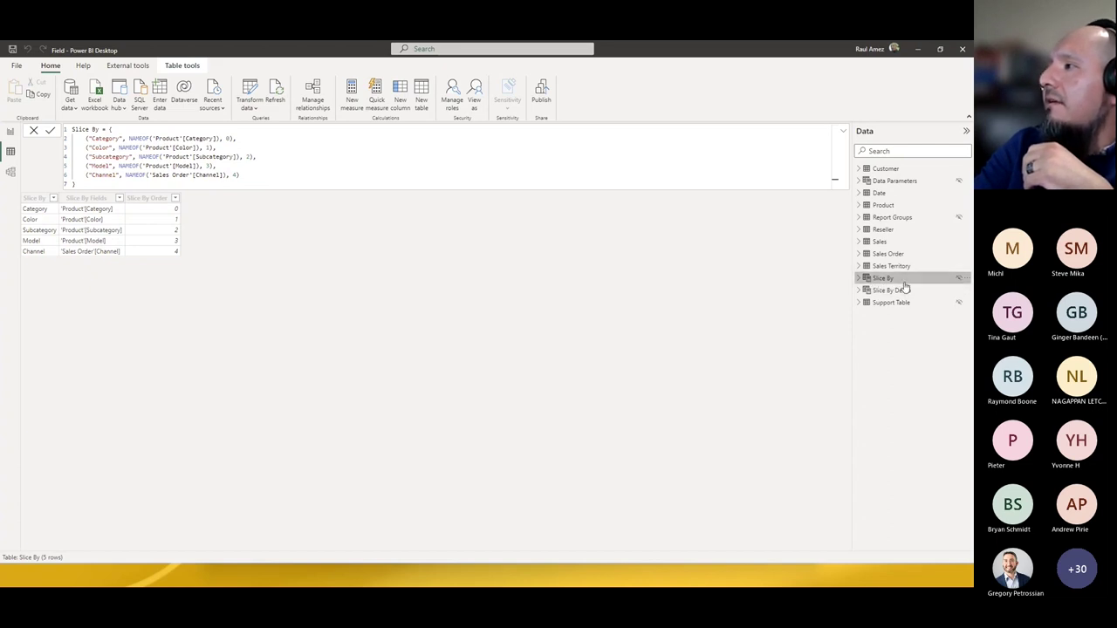
click(253, 177)
click(293, 184)
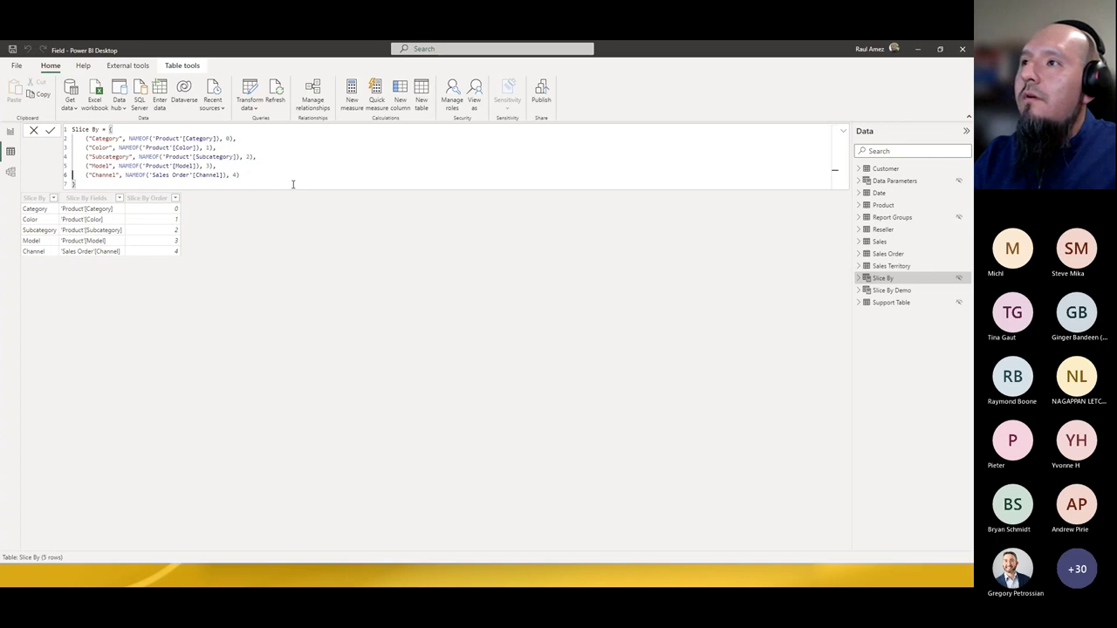
key(shift+Up)
key(ctrl+c)
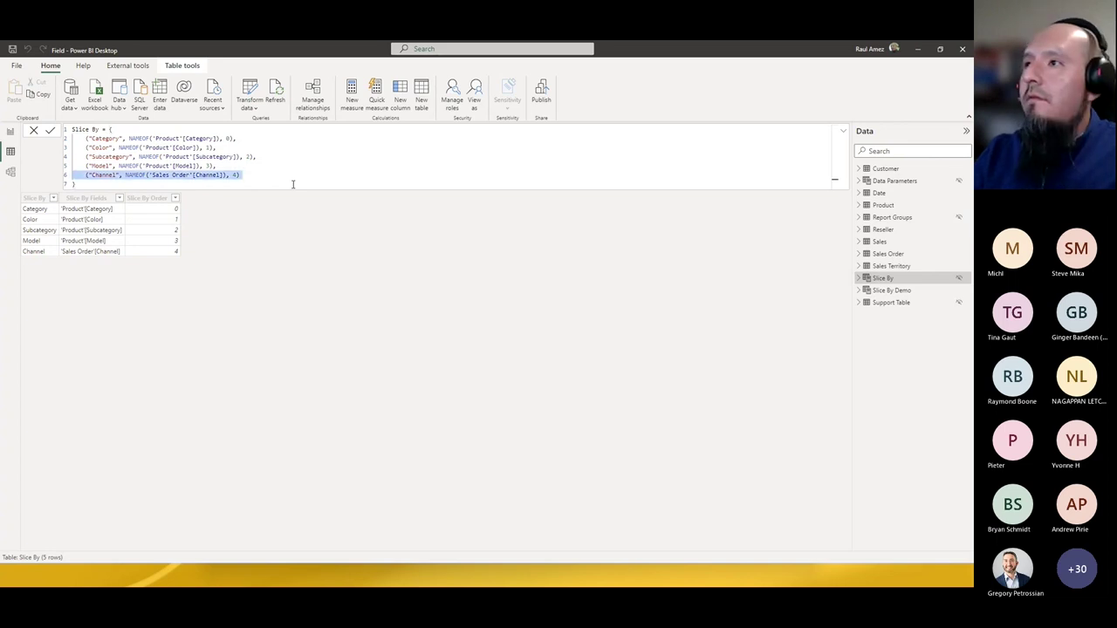
key(Right)
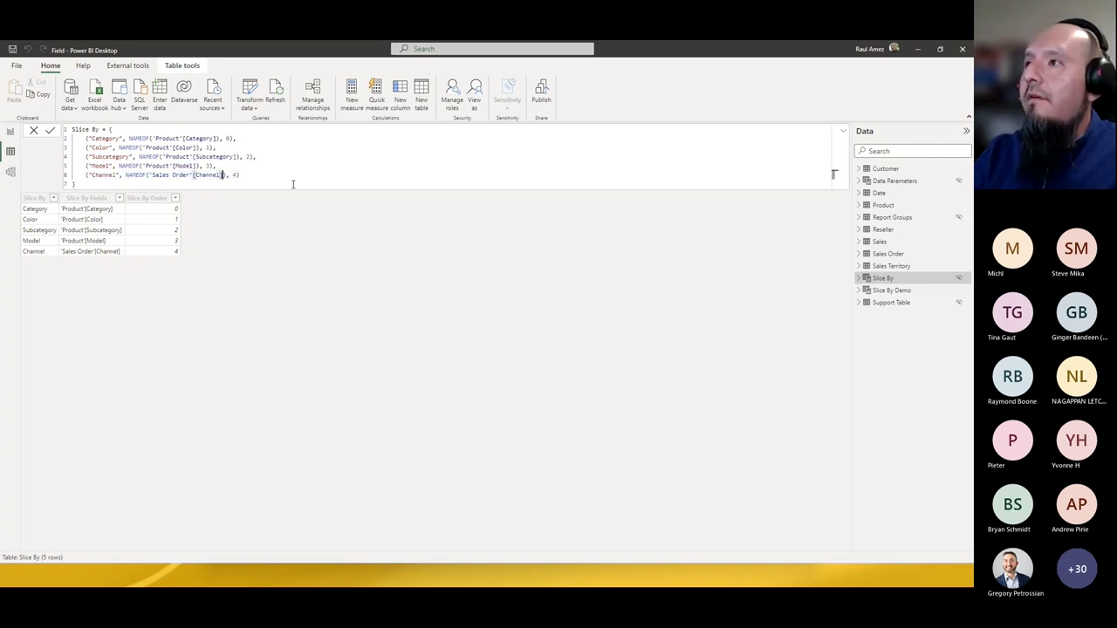
text(,)
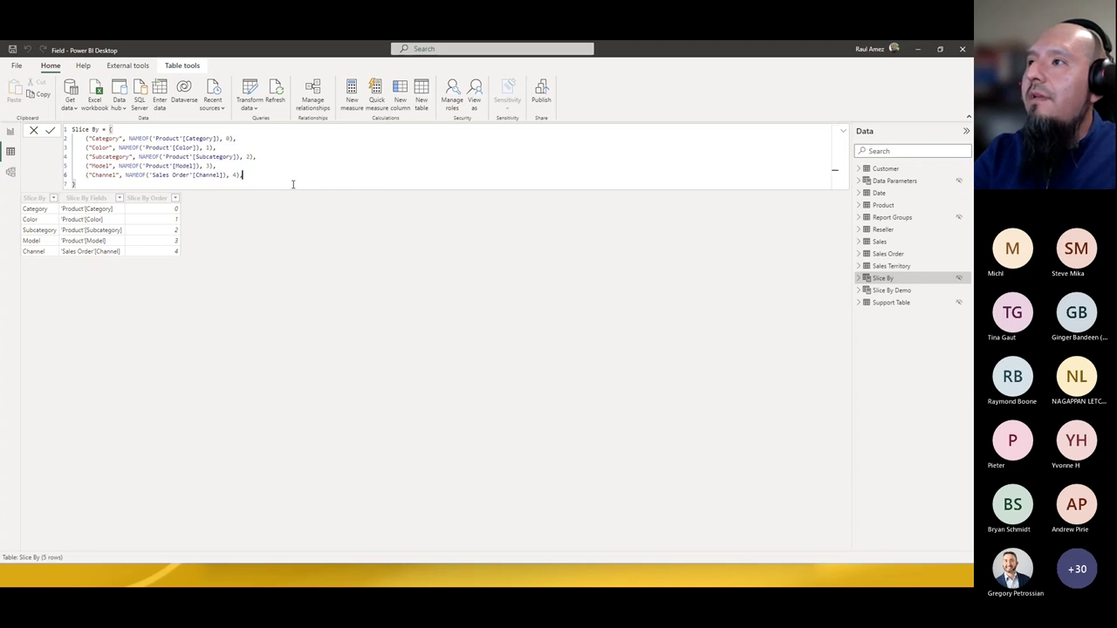
key(shift+Return)
key(ctrl+v)
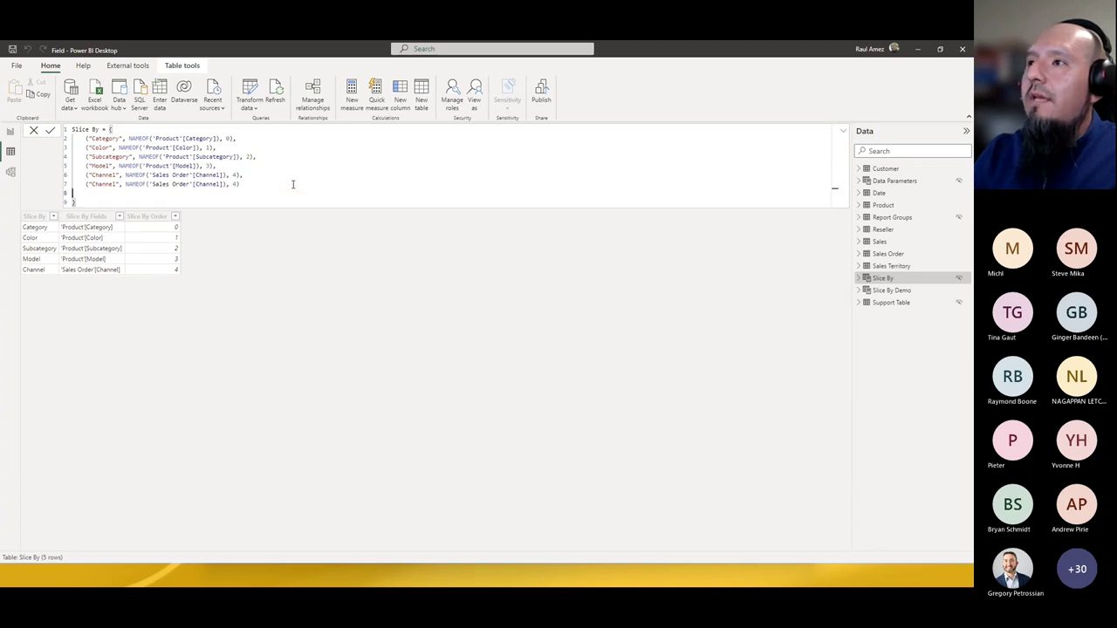
key(BackSpace)
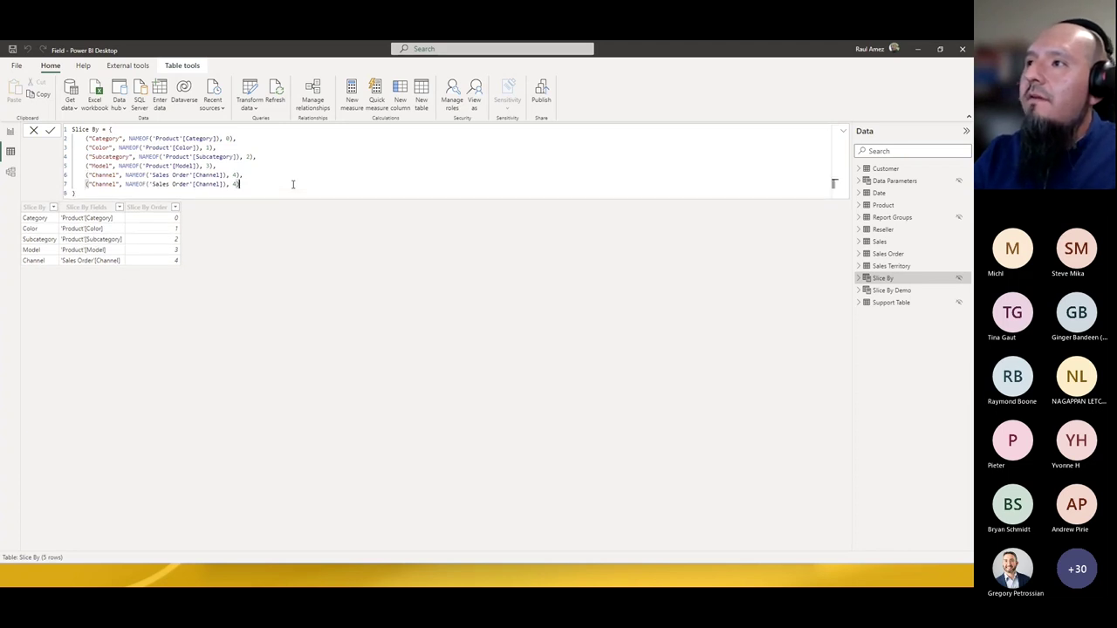
Step: In the last entry of the Slice By formula, set the order to 5 and replace the field reference with Customer[State-Province]
key(BackSpace)
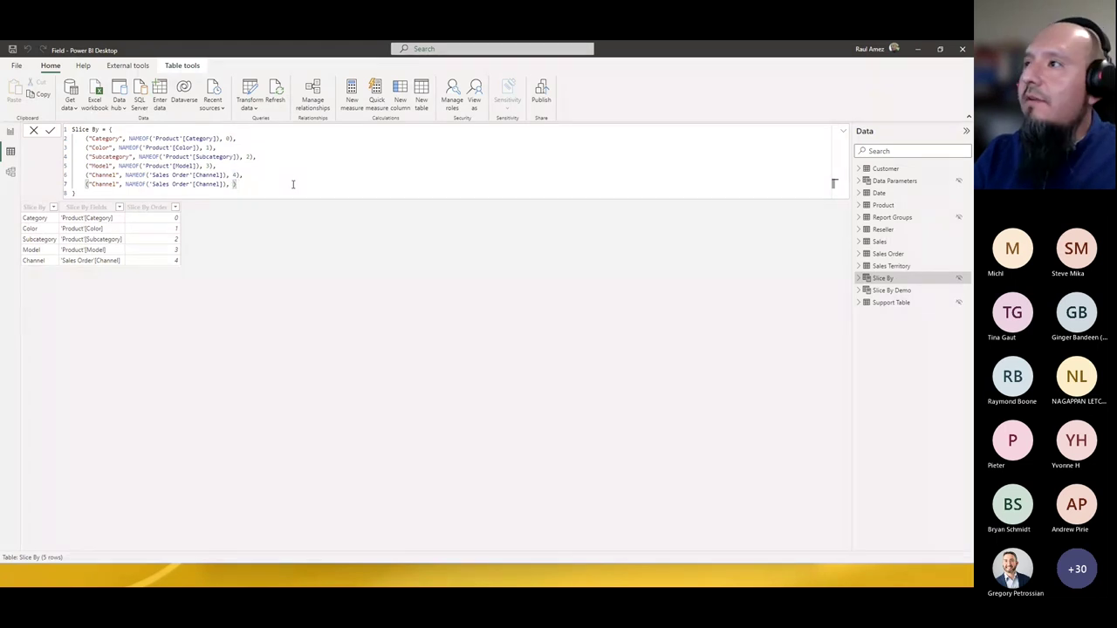
text(5)
key(Left)
key(Left)
key(Left)
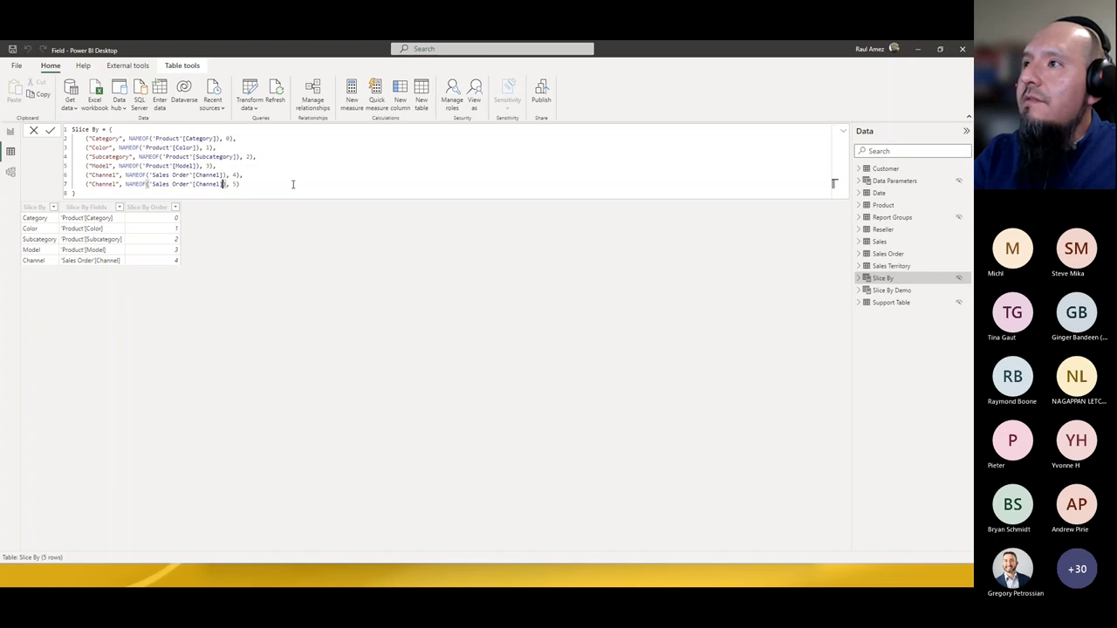
key(BackSpace)
key(BackSpace)
key(BackSpace)
key(BackSpace)
key(BackSpace)
key(BackSpace)
key(BackSpace)
key(BackSpace)
key(BackSpace)
key(BackSpace)
key(BackSpace)
key(BackSpace)
key(BackSpace)
key(BackSpace)
key(BackSpace)
key(BackSpace)
key(BackSpace)
key(BackSpace)
key(BackSpace)
key(BackSpace)
key(BackSpace)
text(State)
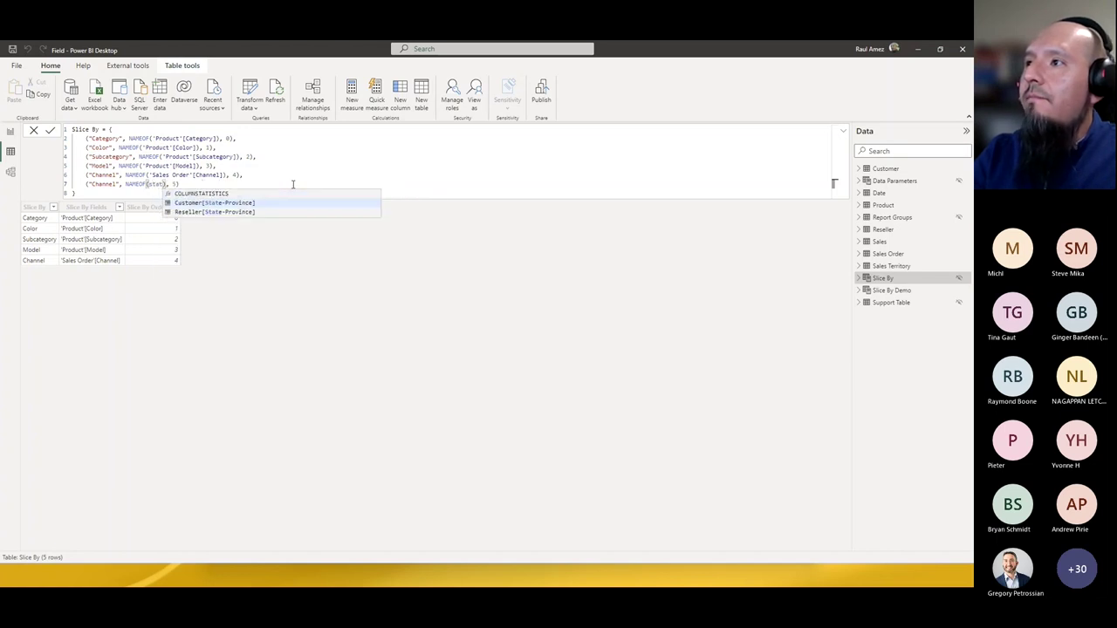
key(Down)
key(Up)
key(Tab)
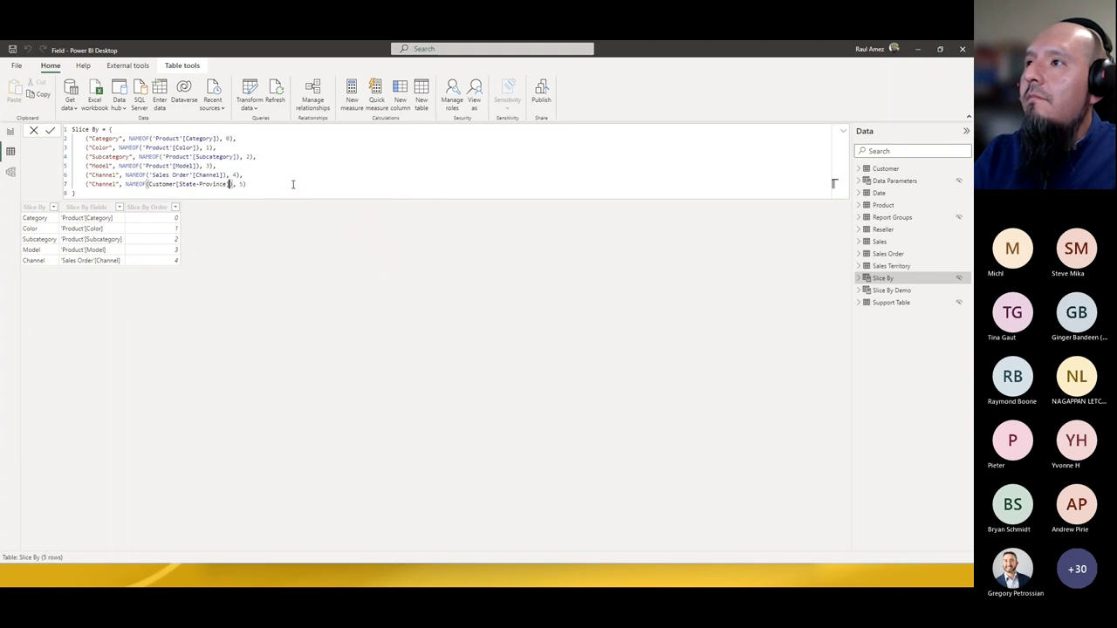
Step: Change the last entry's label to State and commit the Slice By formula
key(Left)
key(Left)
key(Left)
key(Left)
key(Left)
key(Left)
key(Left)
key(Left)
key(Left)
key(Left)
key(Left)
key(Left)
key(Left)
key(Left)
key(Left)
key(Left)
key(Left)
key(Left)
key(Left)
key(shift+Left)
key(shift+Left)
key(shift+Left)
key(shift+Left)
key(shift+Left)
key(shift+Left)
key(shift+Left)
text(State)
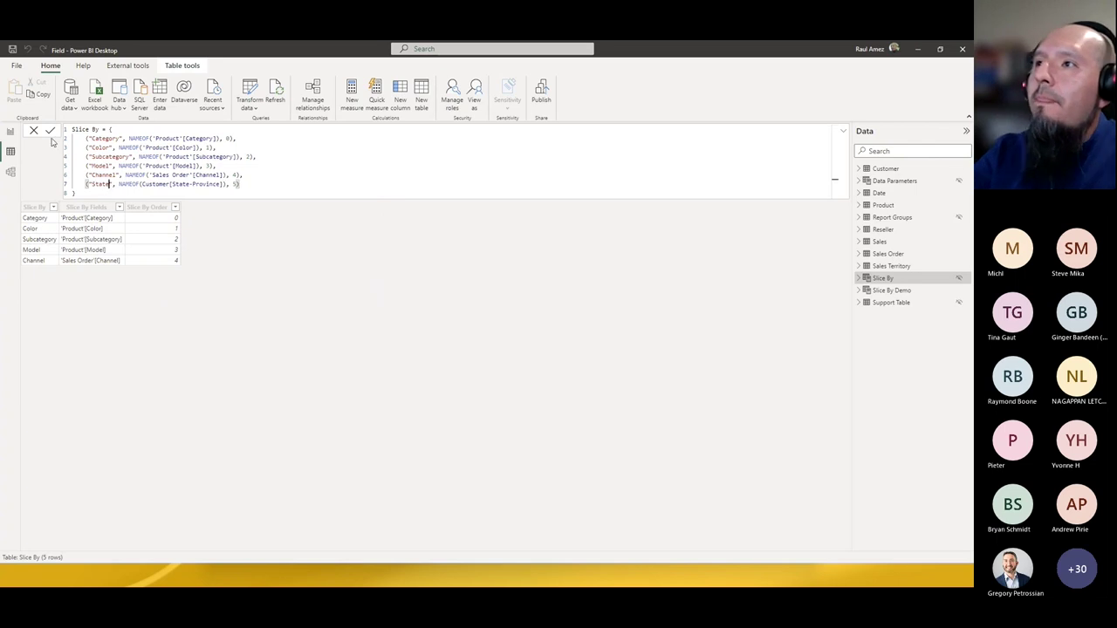
click(50, 131)
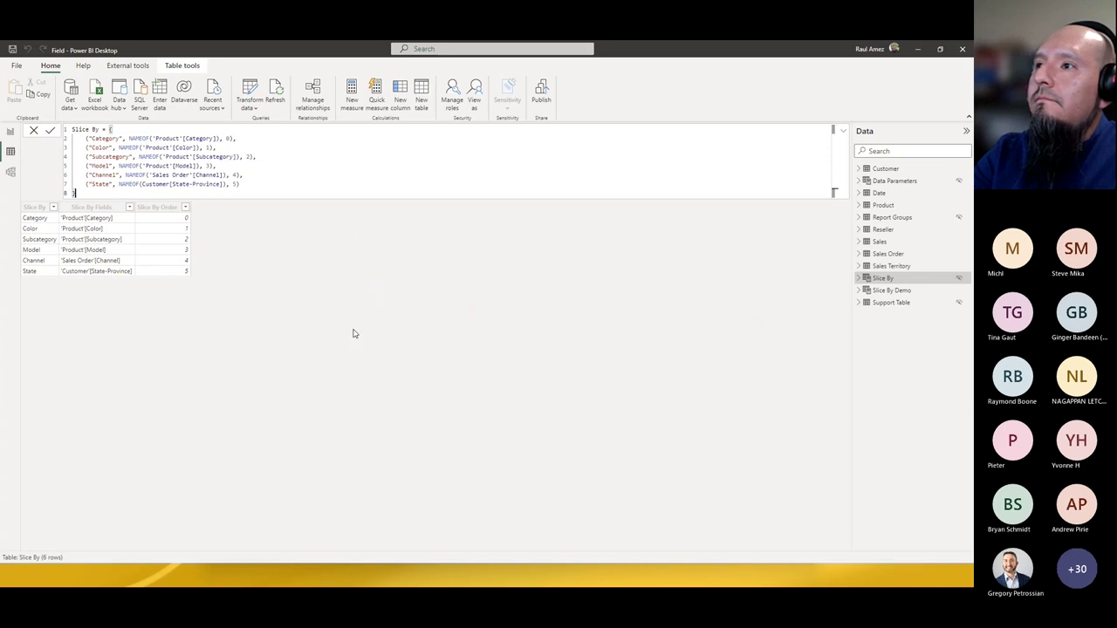
Step: Return to the report's Main page and remove the Slice By Demo slicer from it
click(10, 131)
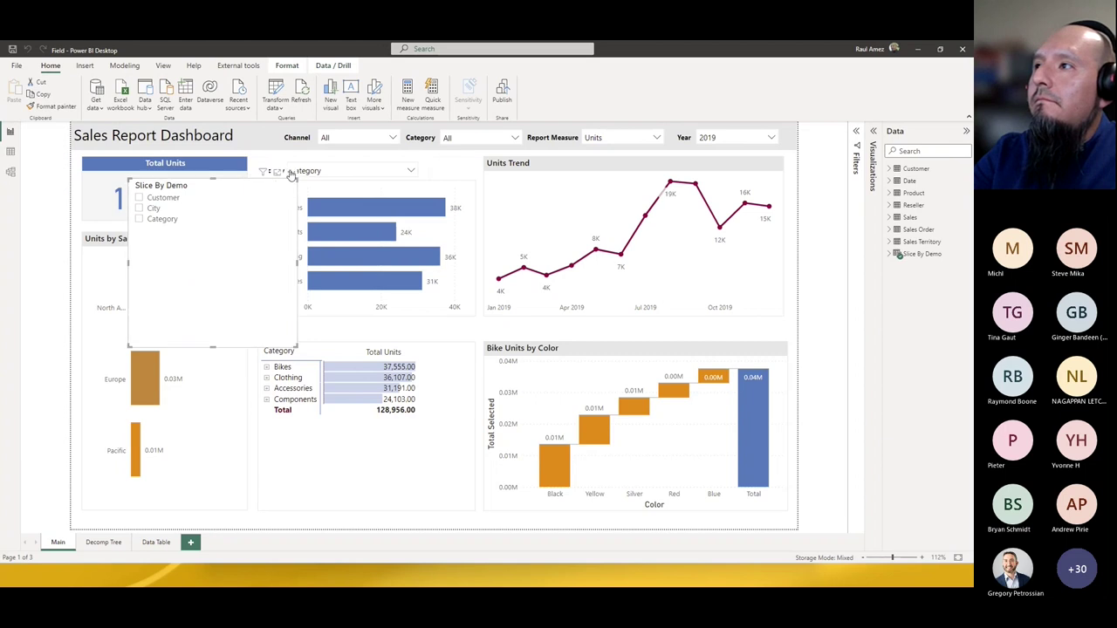
click(290, 173)
click(316, 221)
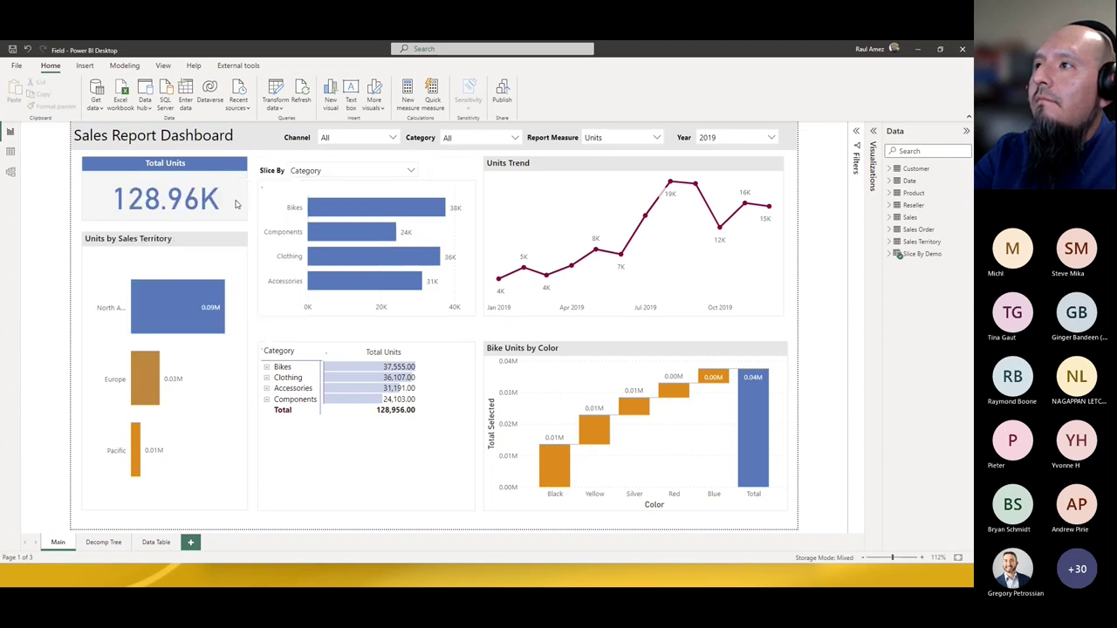
Step: Slice the bar chart by State and filter the report to the Internet channel
click(413, 169)
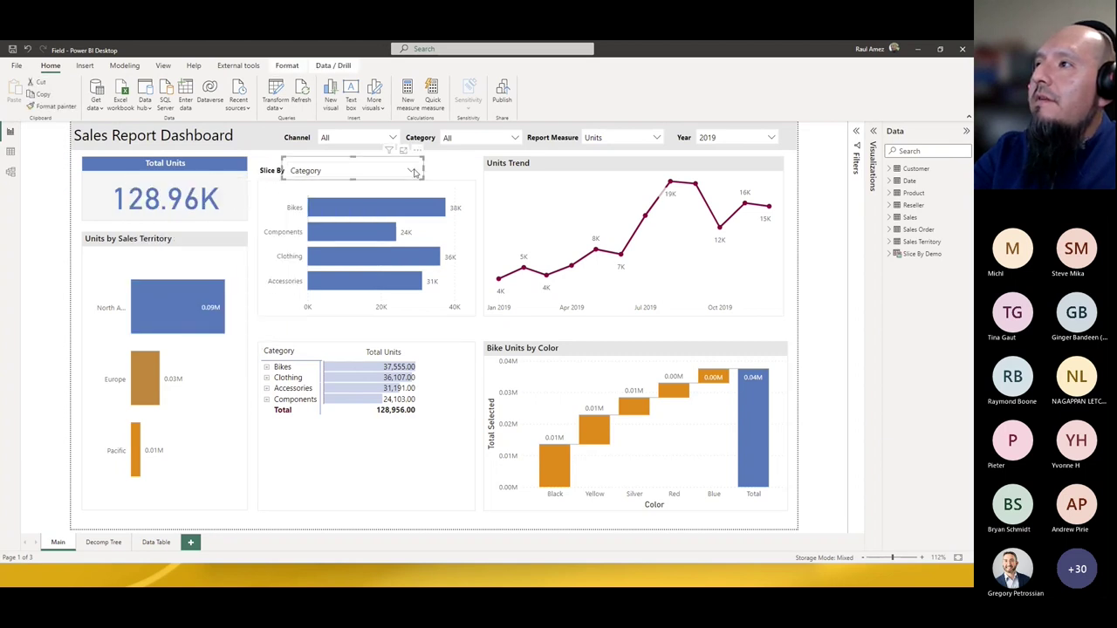
click(312, 239)
click(389, 137)
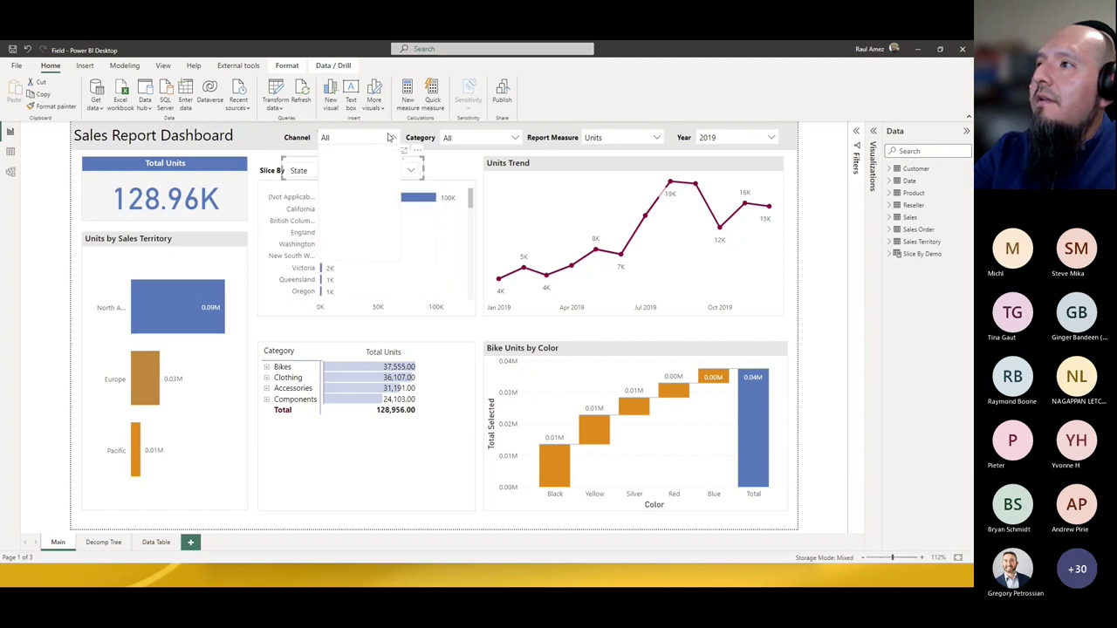
click(348, 161)
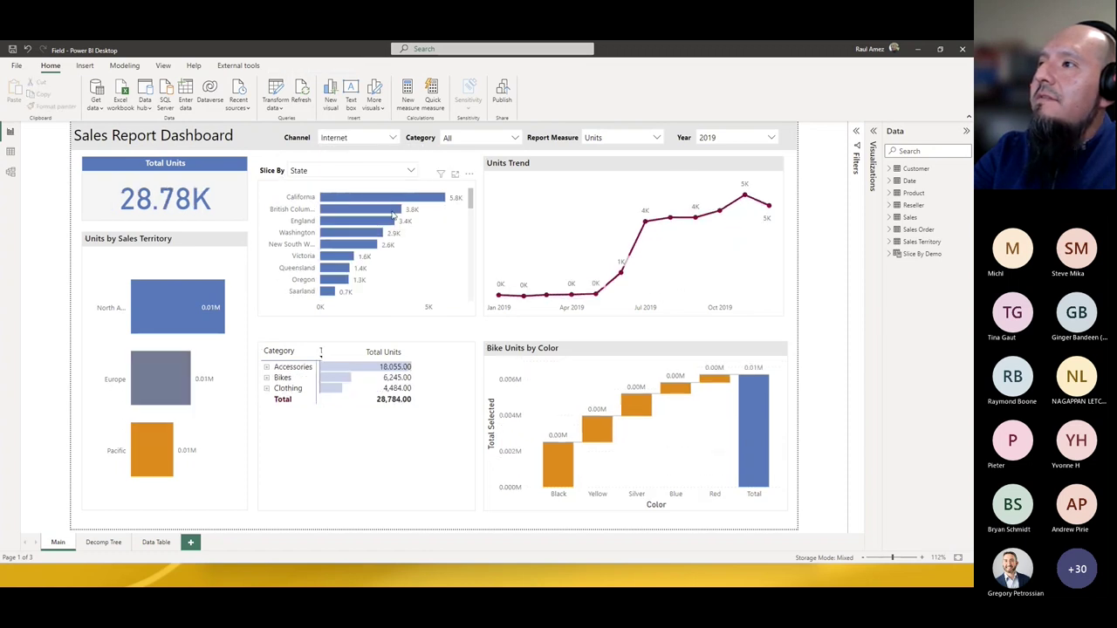
Step: Switch the bar chart's Slice By selection to Model
click(410, 171)
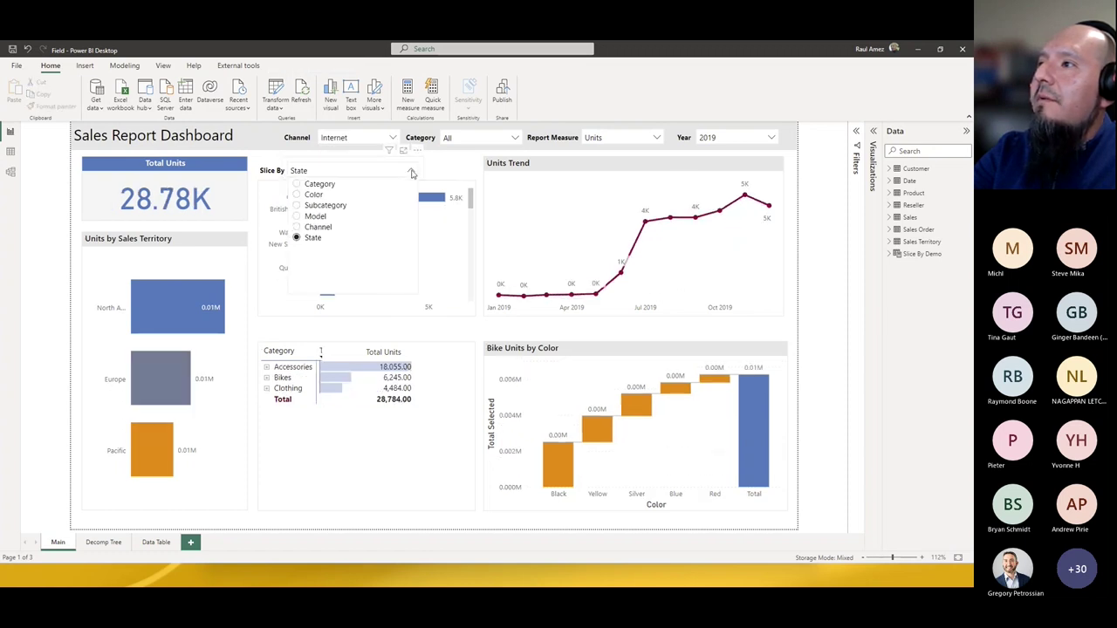
click(316, 217)
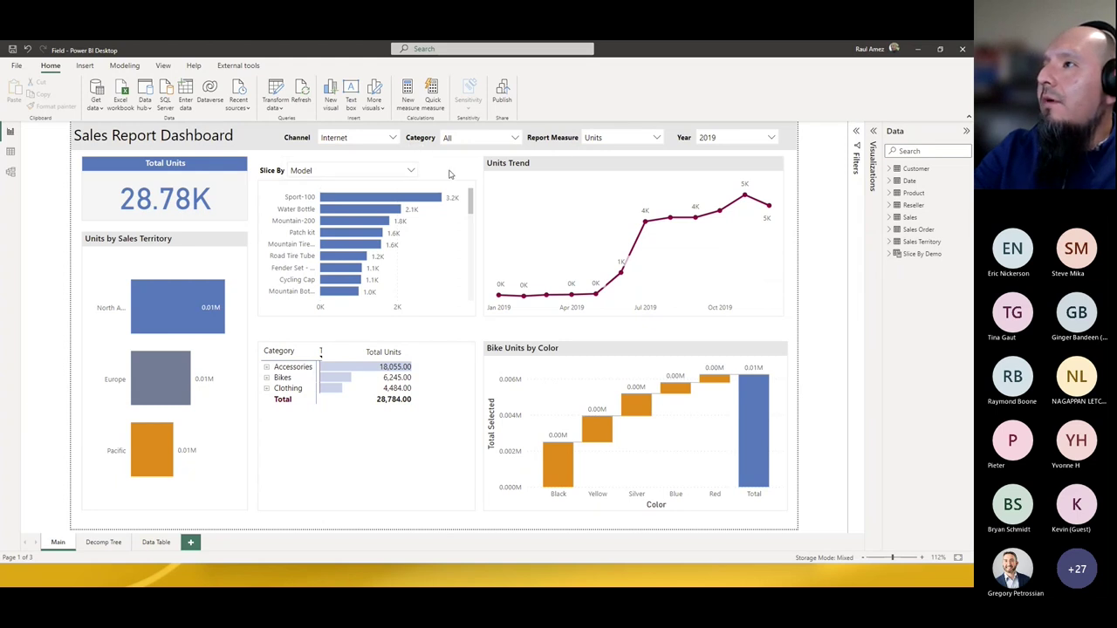
Step: Review the global preview features in the Options dialog, including DirectQuery for PBI datasets and AS, and close it without saving
click(16, 67)
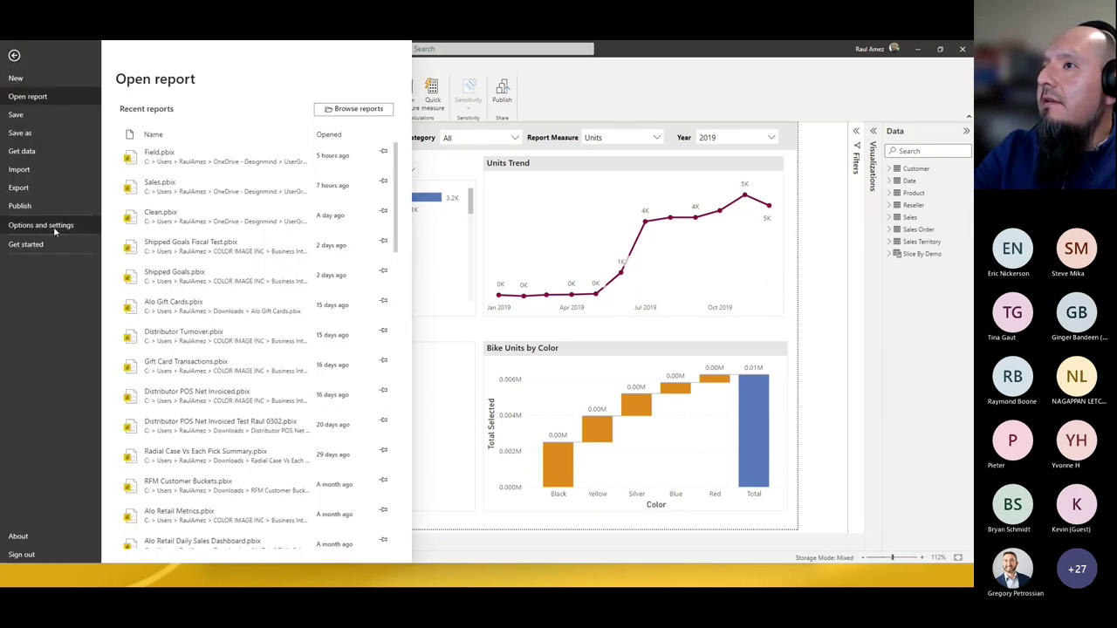
click(41, 225)
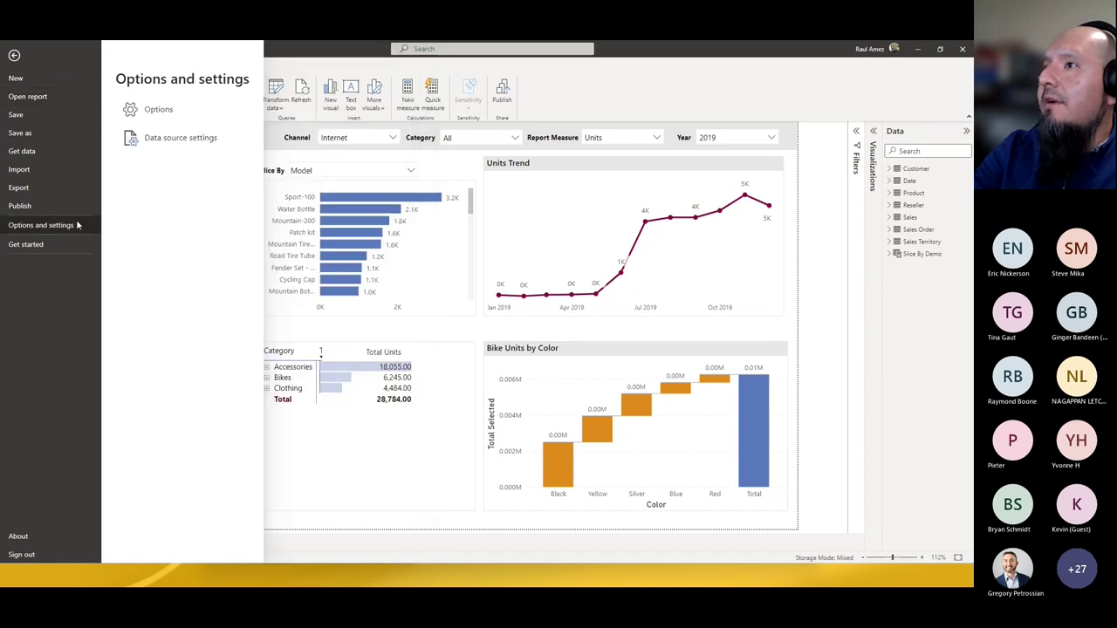
click(163, 116)
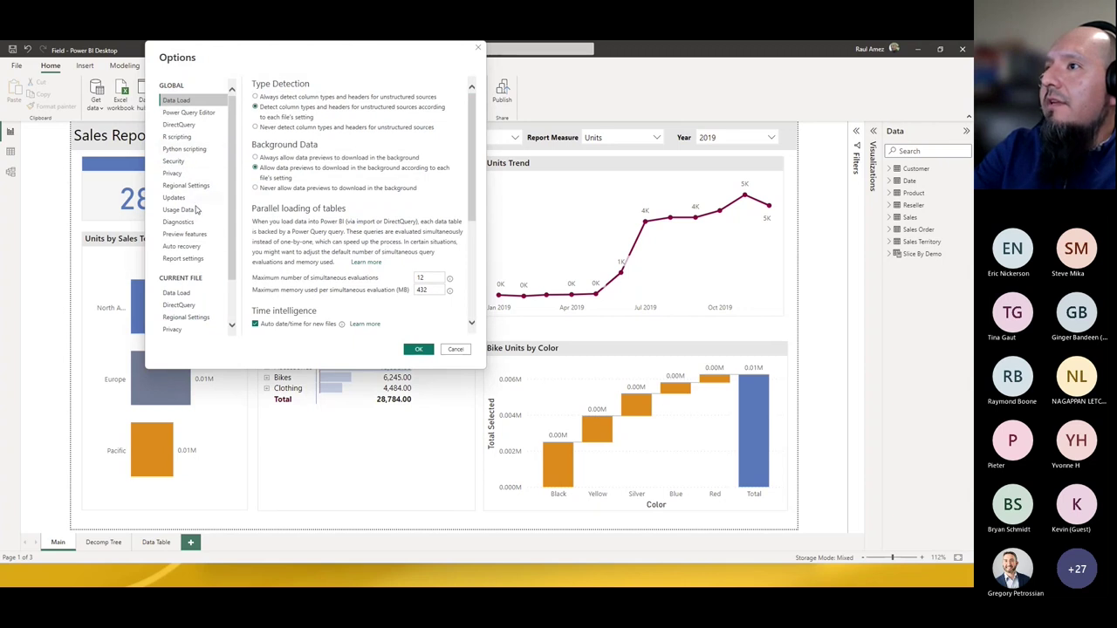
click(199, 234)
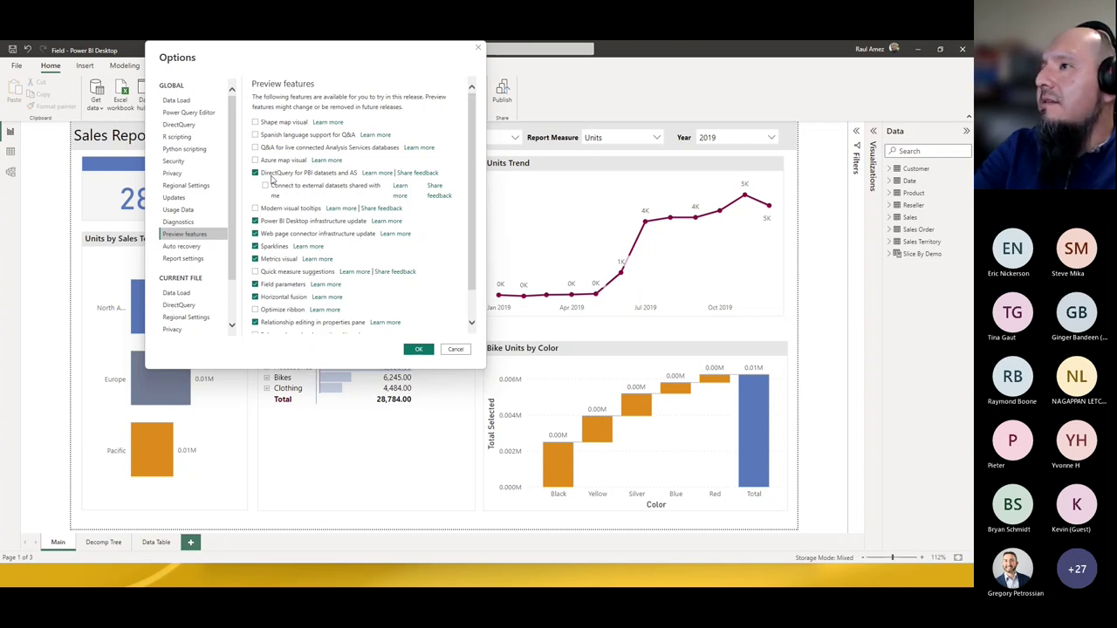
click(455, 349)
click(123, 66)
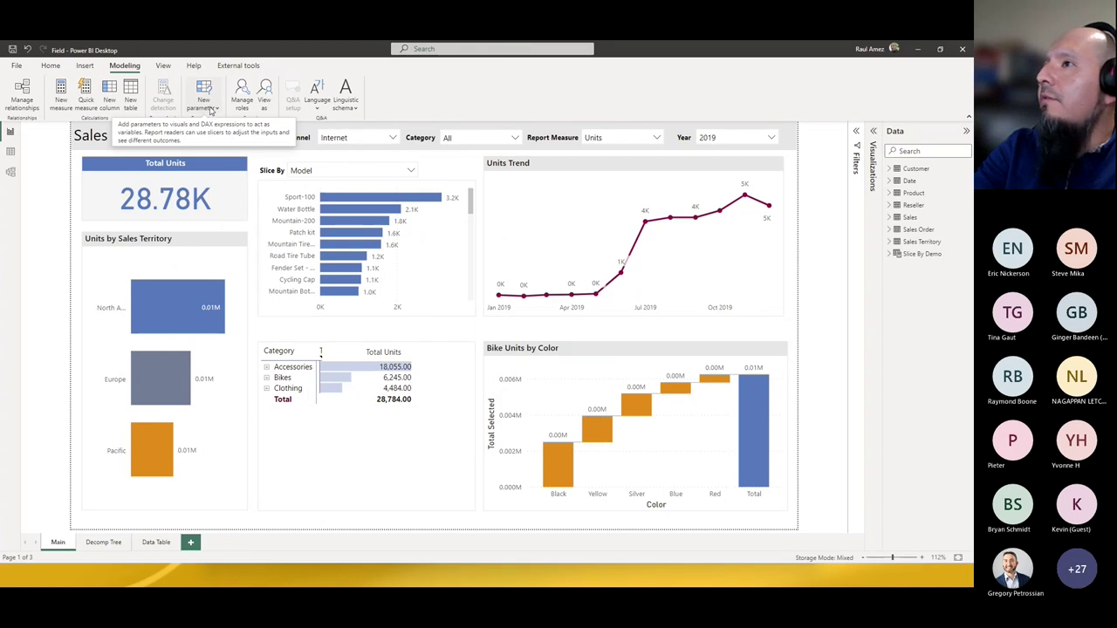
click(212, 110)
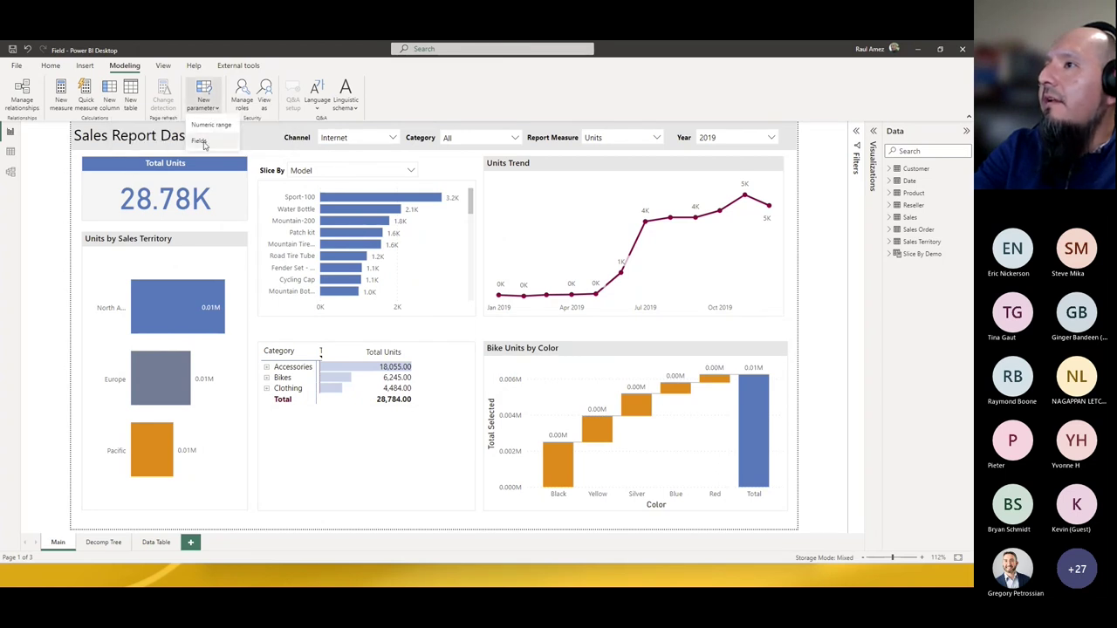
click(199, 141)
click(366, 237)
double_click(340, 237)
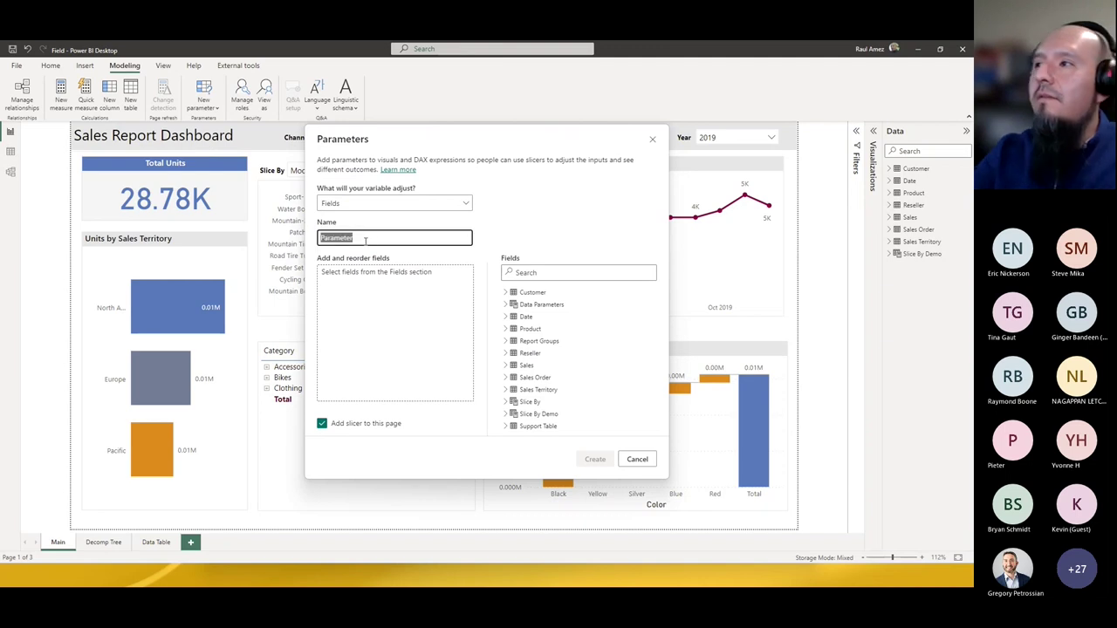
text(S)
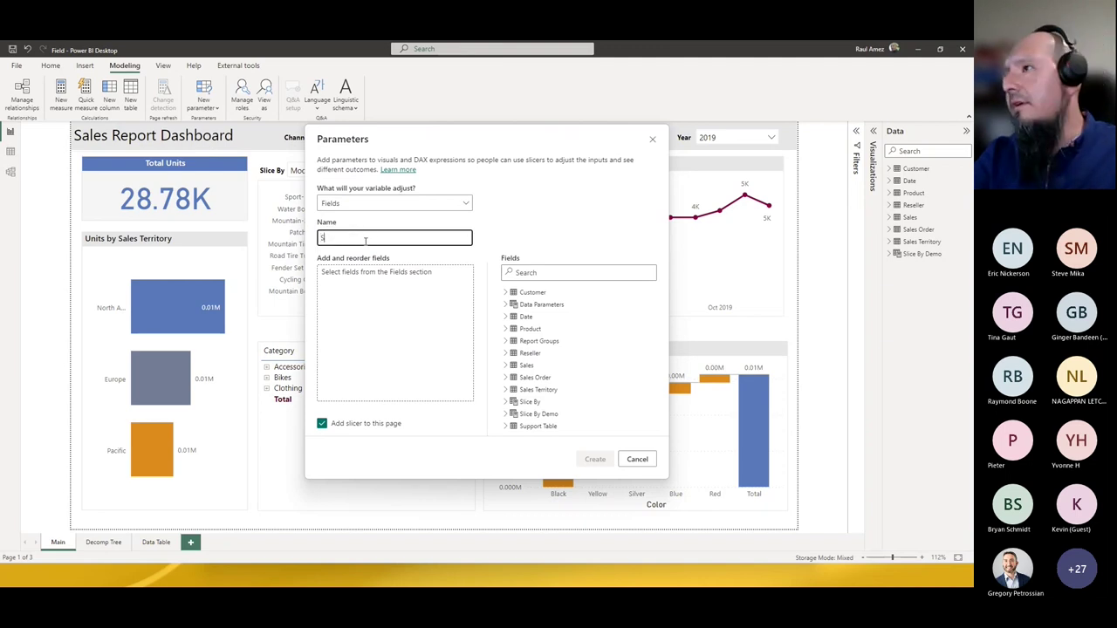
text(lice by)
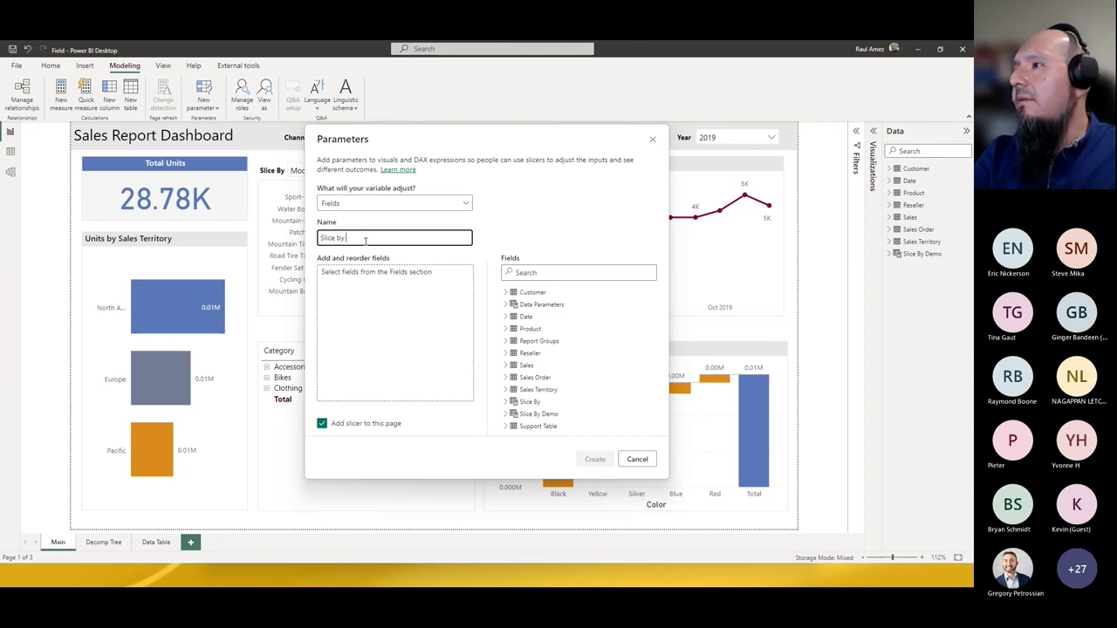
click(637, 461)
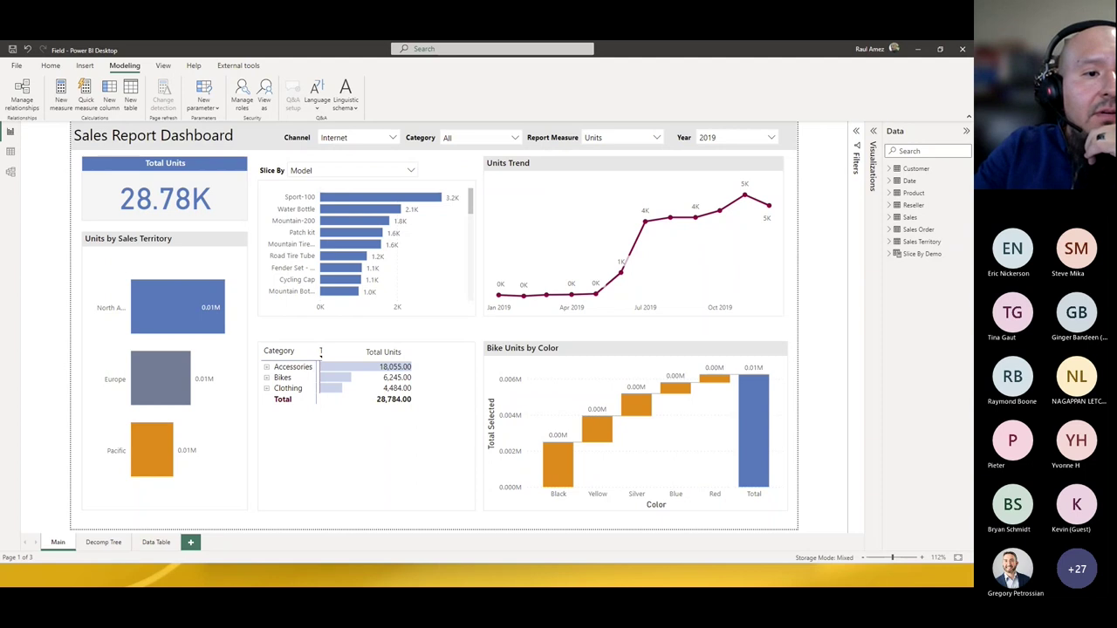
Step: Switch the Report Measure to Sales to compare the visuals, and set it back to Units
click(633, 140)
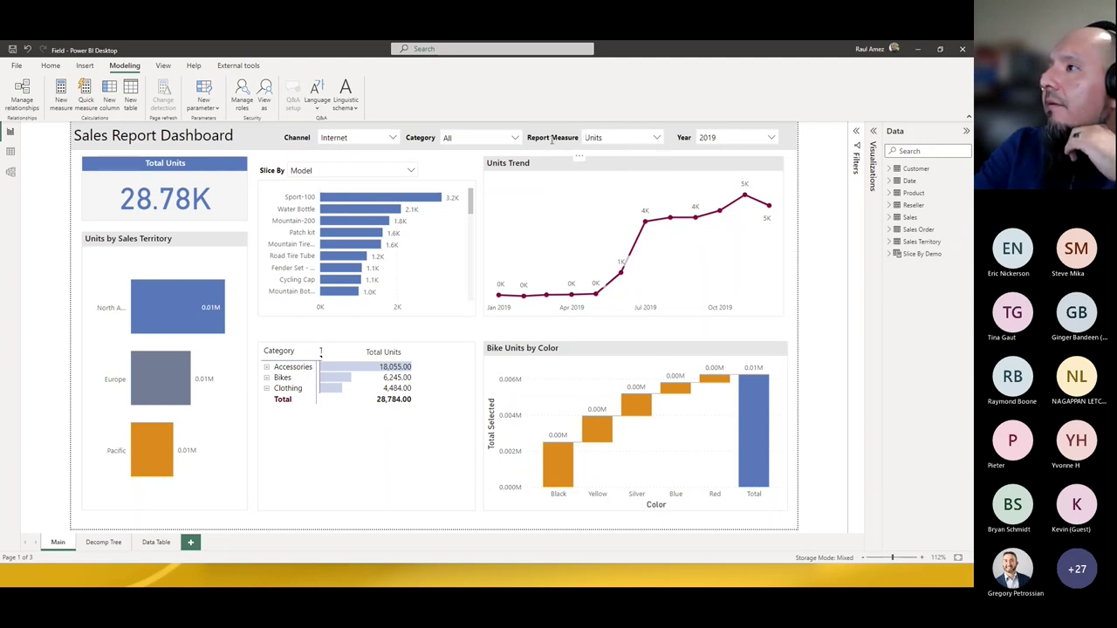
click(633, 141)
click(789, 155)
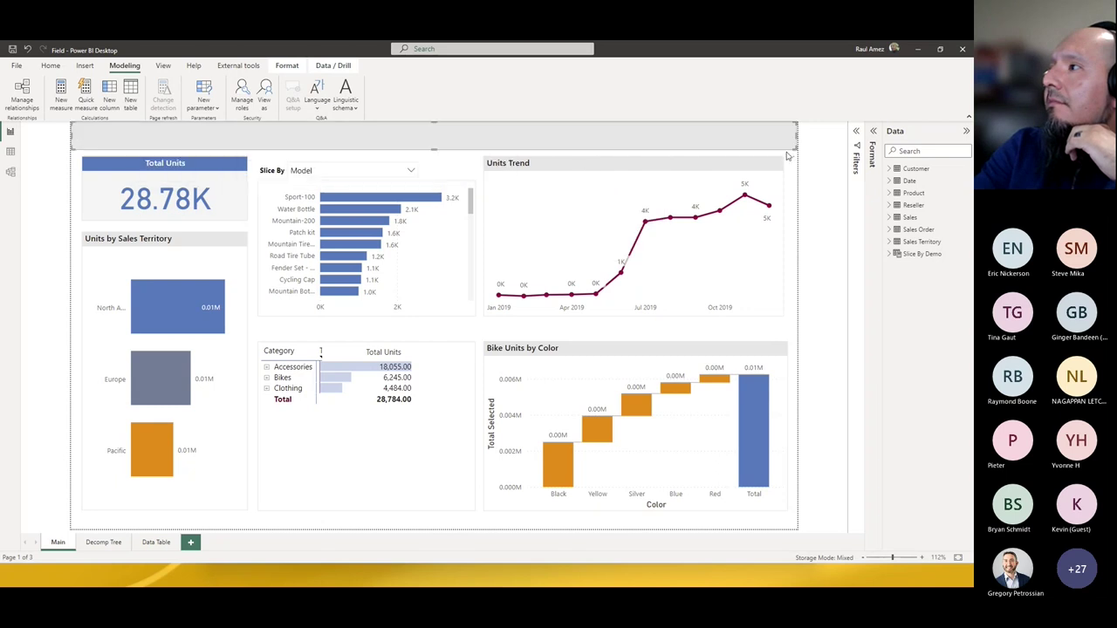
click(662, 138)
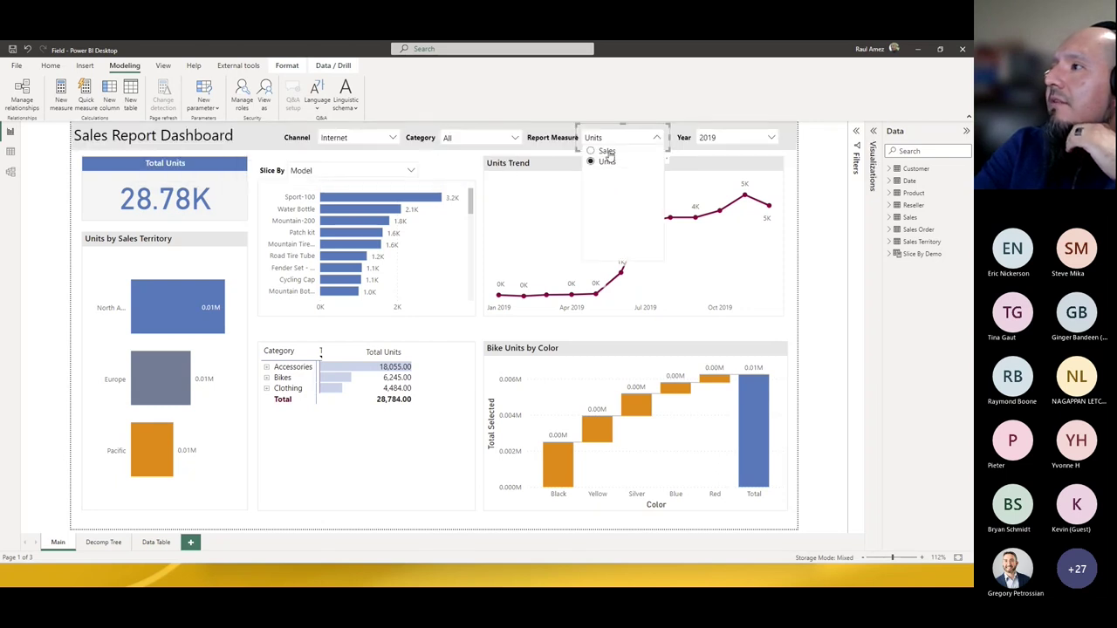
click(606, 151)
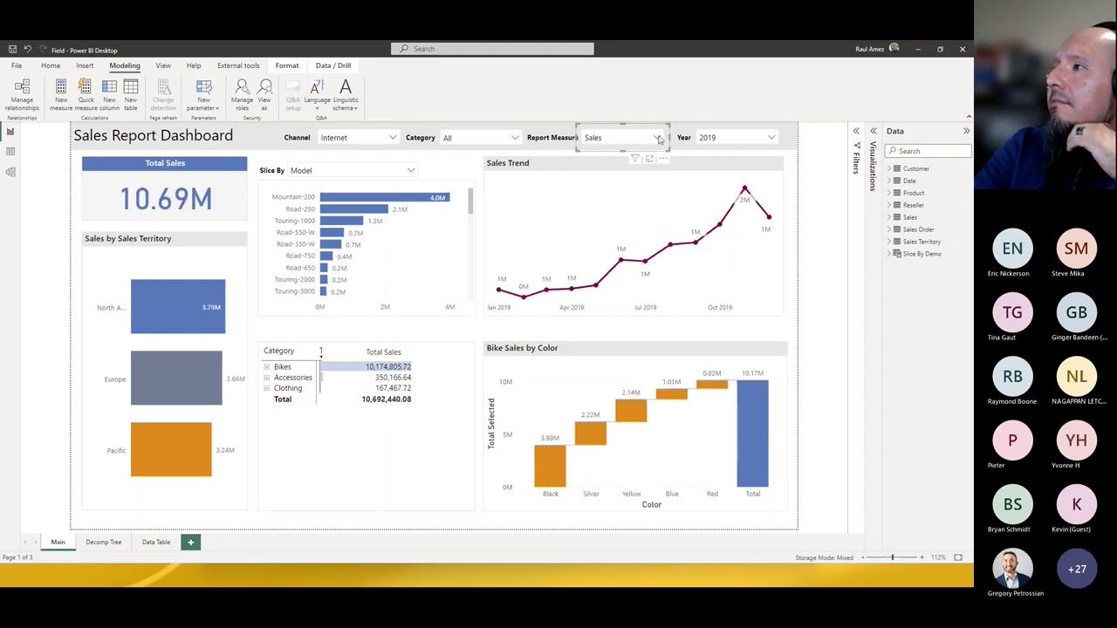
click(660, 139)
click(600, 162)
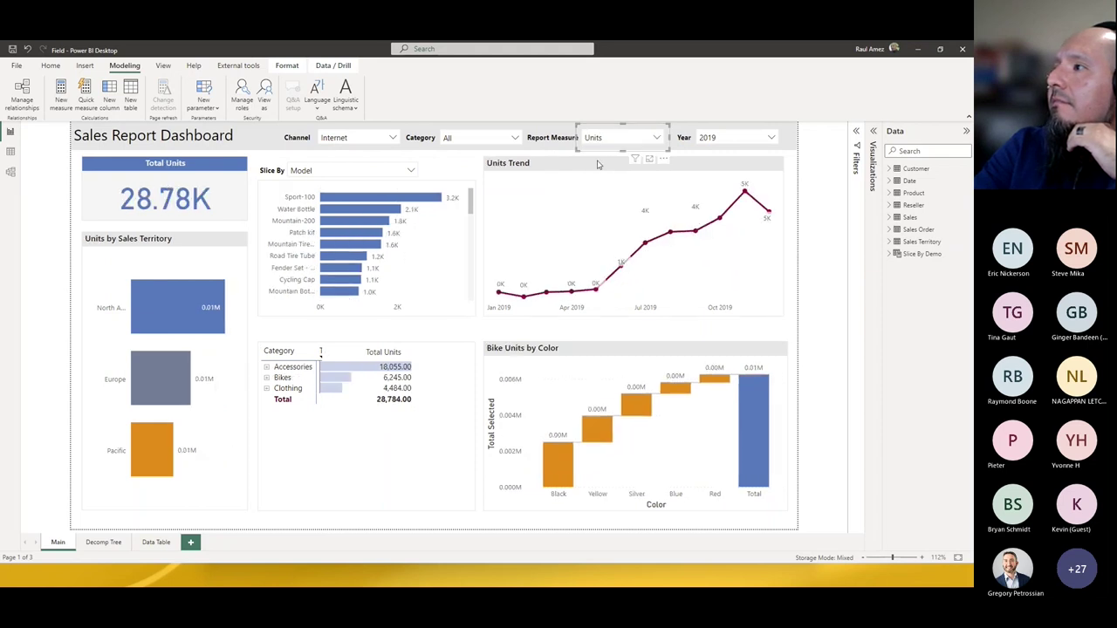
click(549, 158)
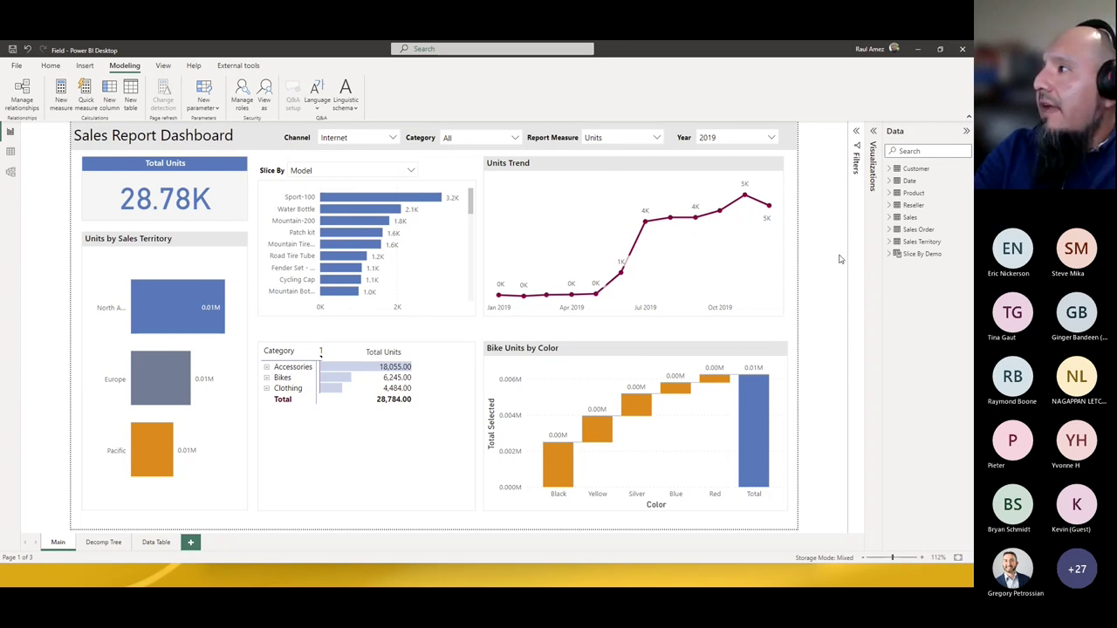
Step: Examine which fields the Units Trend chart uses, and select the Total Selected measure in the Sales table
click(891, 220)
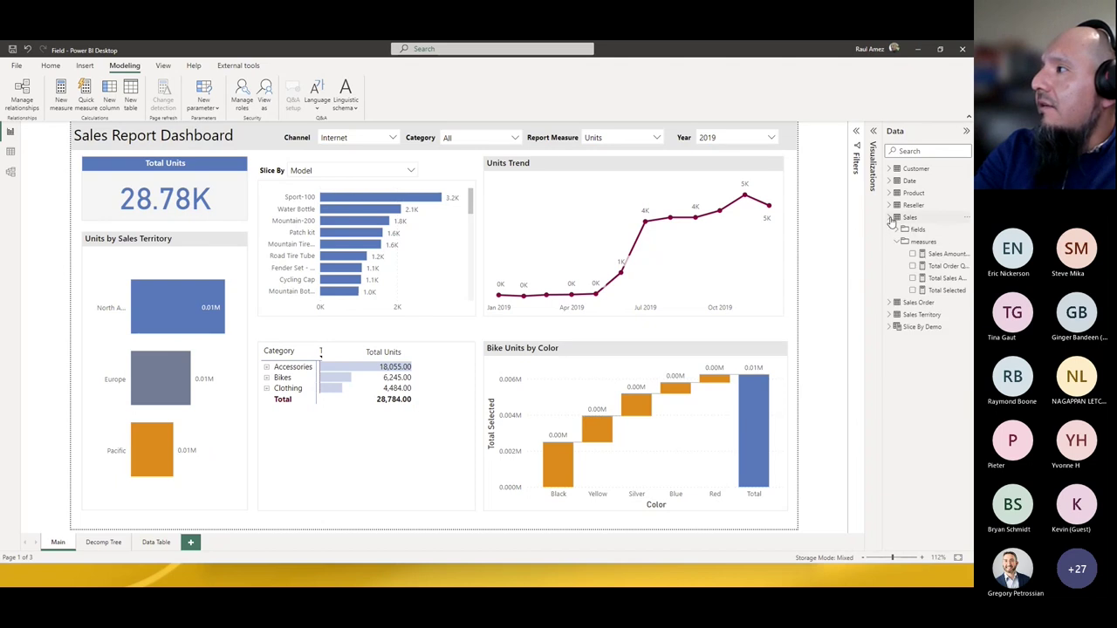
click(641, 167)
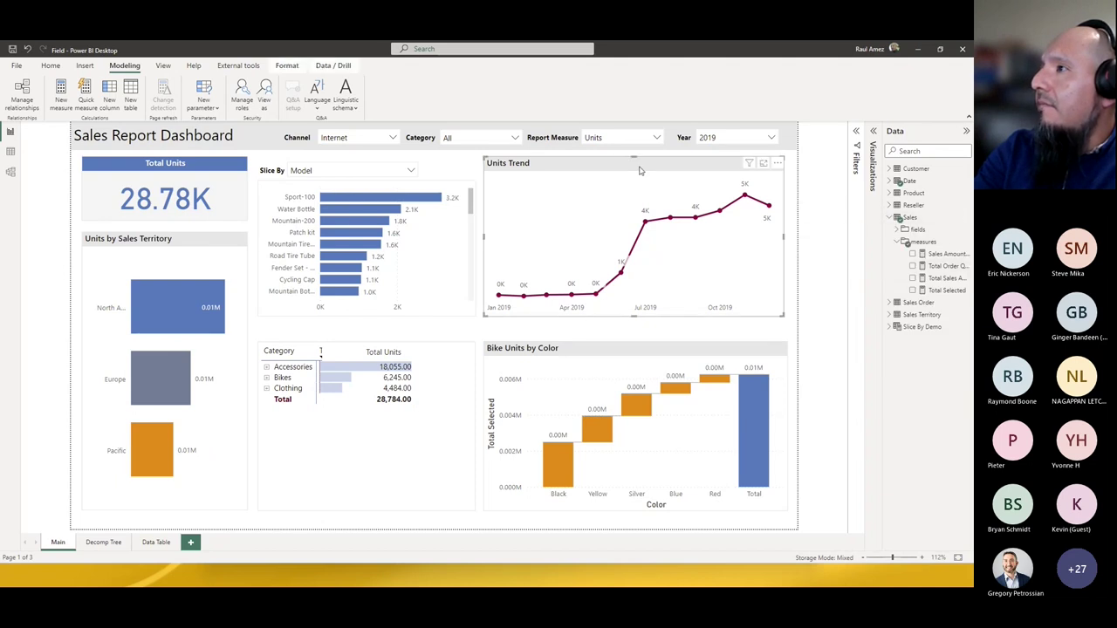
click(872, 140)
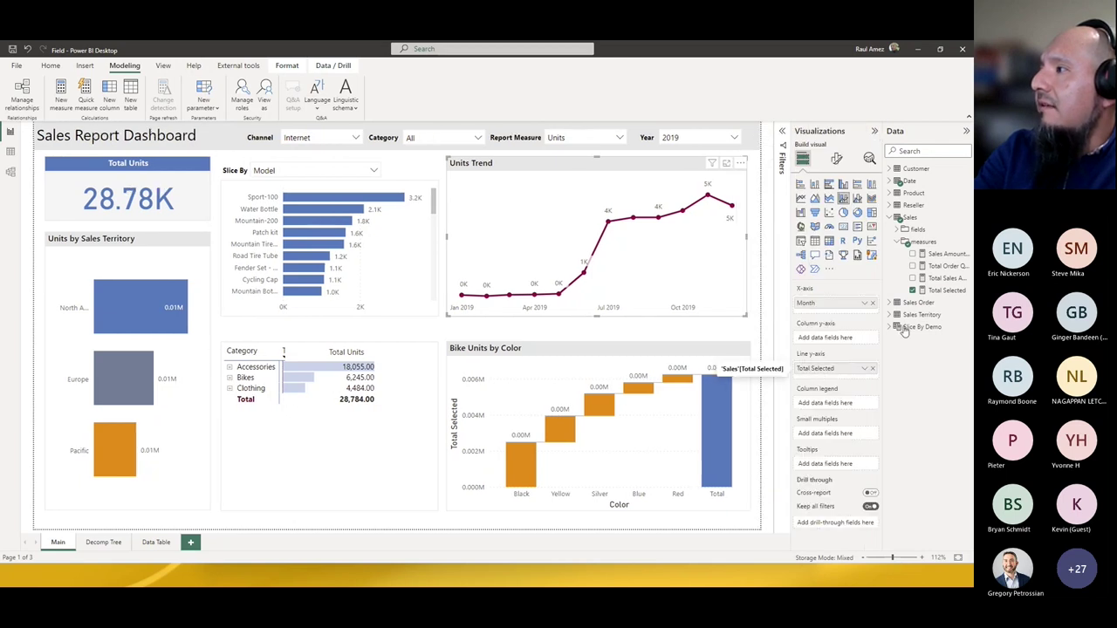
click(944, 290)
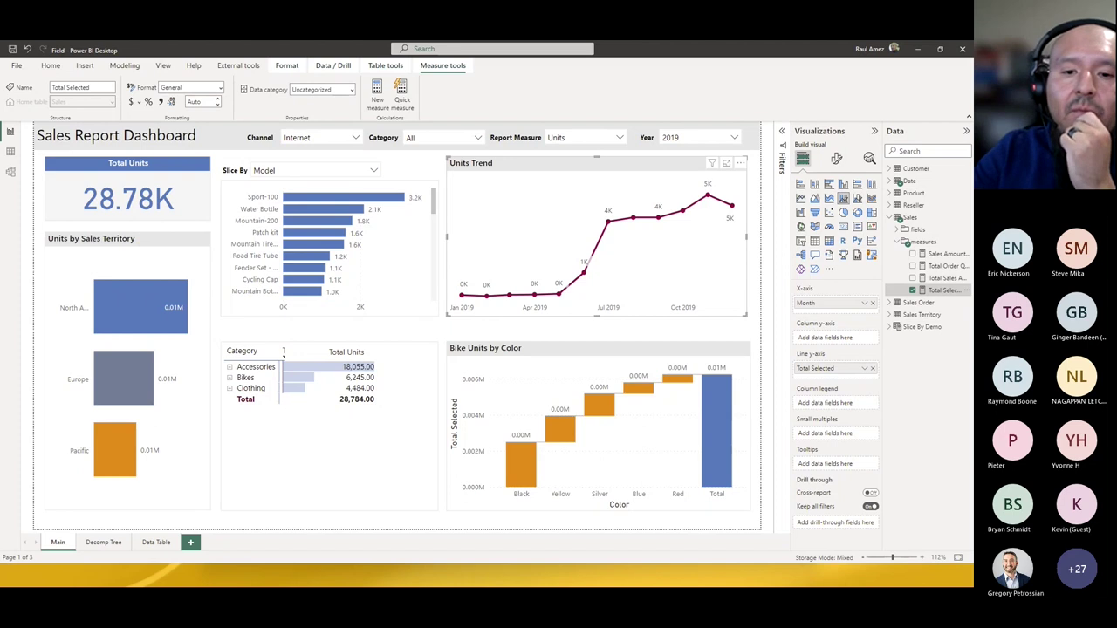
Step: Switch to the AdventureWorks Master file and view the formulas of the Total Sales Amount and Total Selected measures
key(alt+Tab)
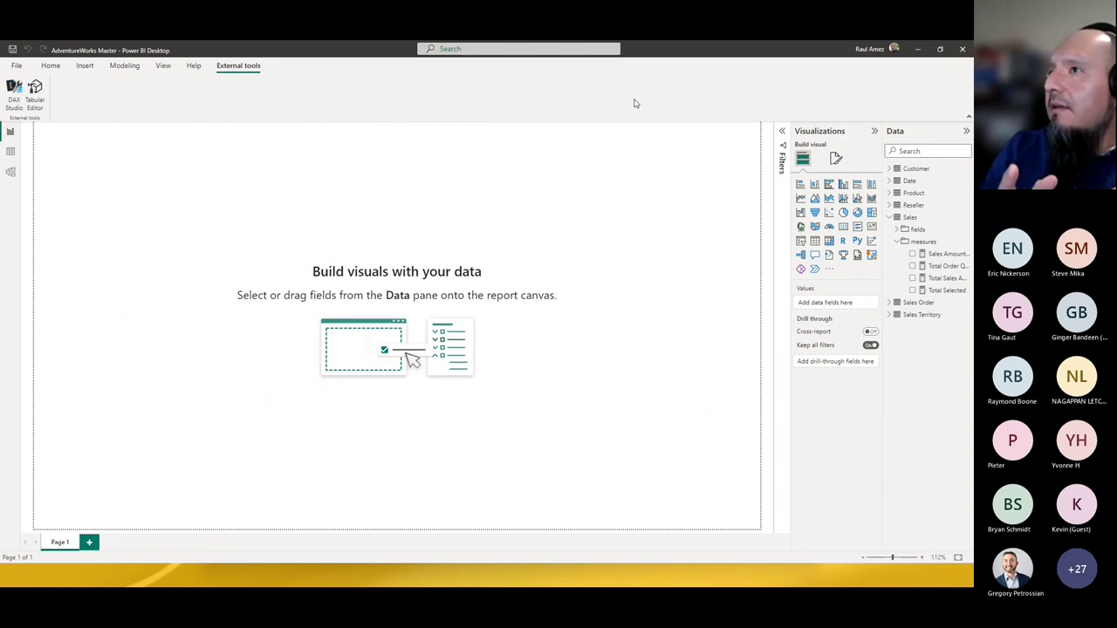
click(52, 68)
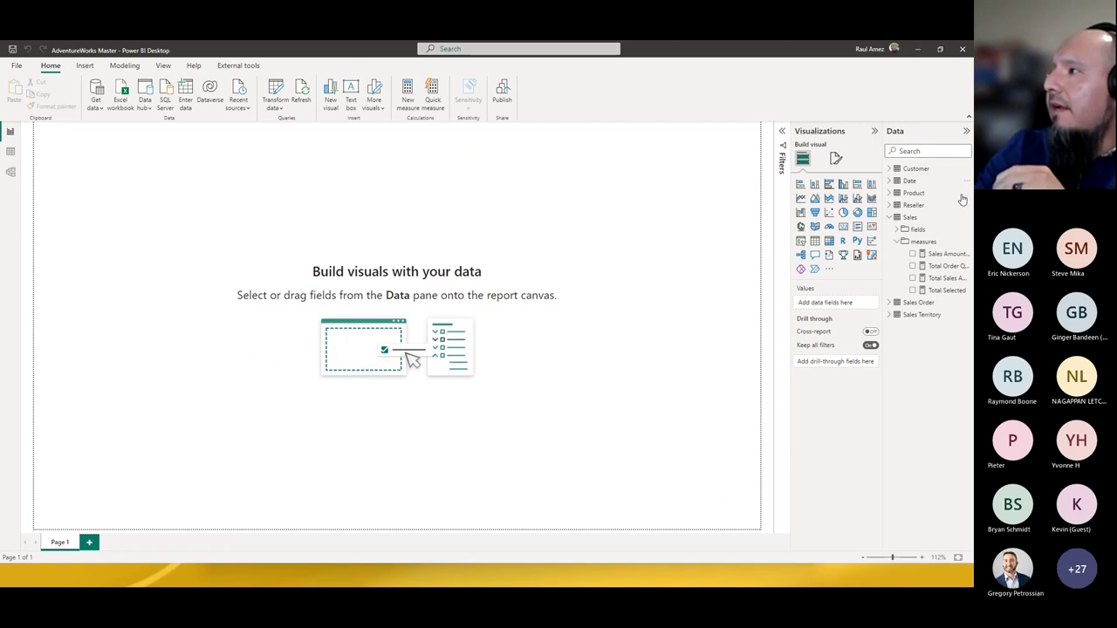
click(944, 280)
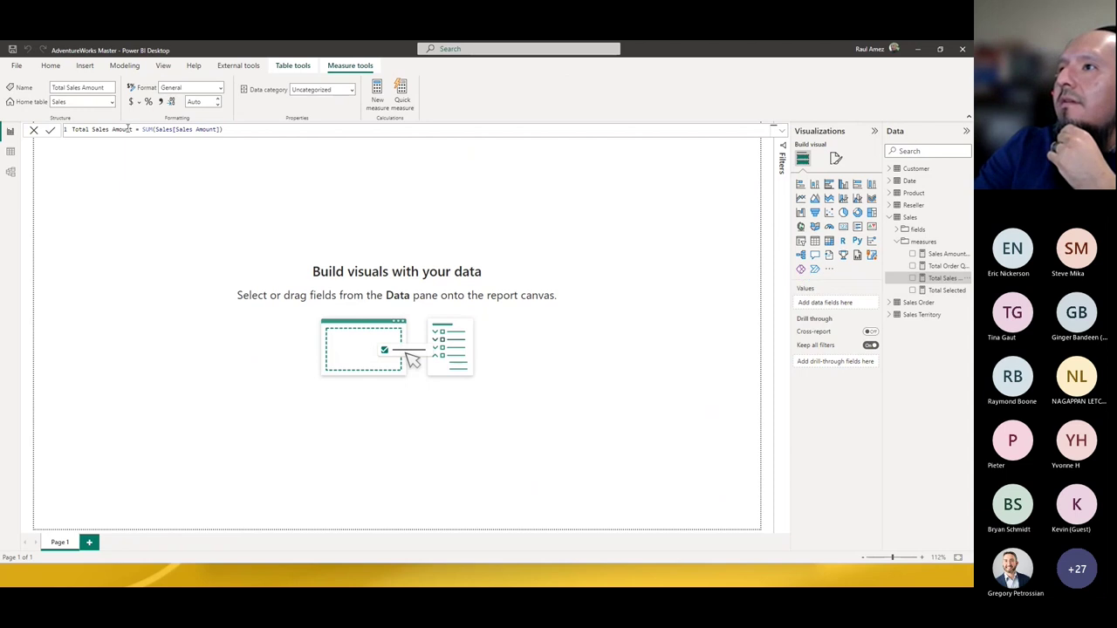
click(938, 290)
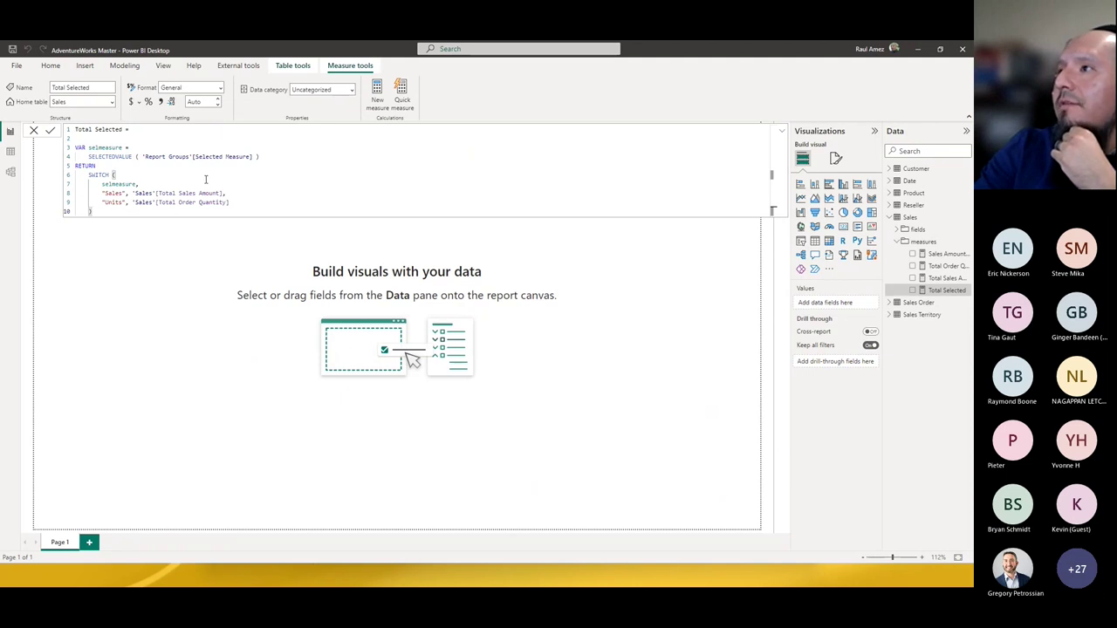
Step: Open the AdventureWorks Master model in Tabular Editor and examine the Total Selected measure's SELECTEDVALUE and SWITCH expression over the Field report
click(240, 68)
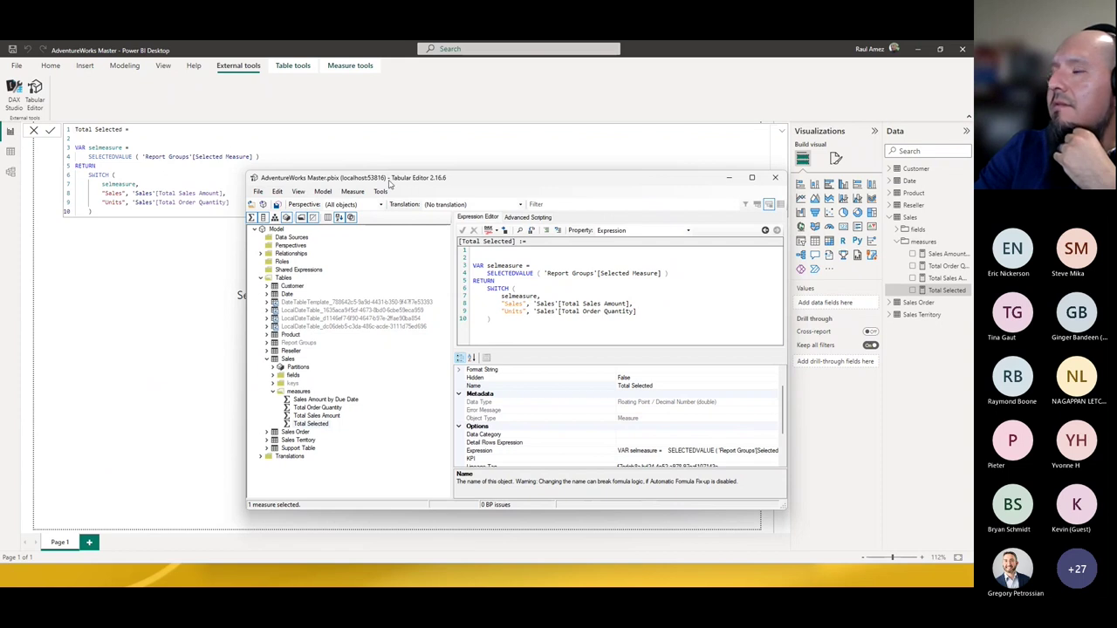
click(909, 53)
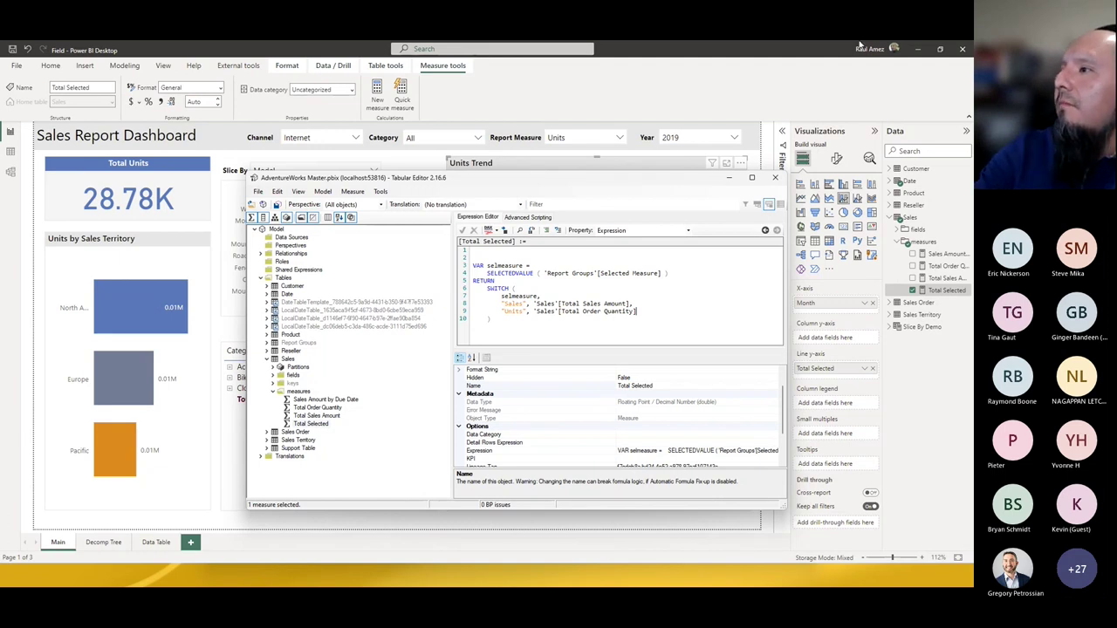
click(310, 424)
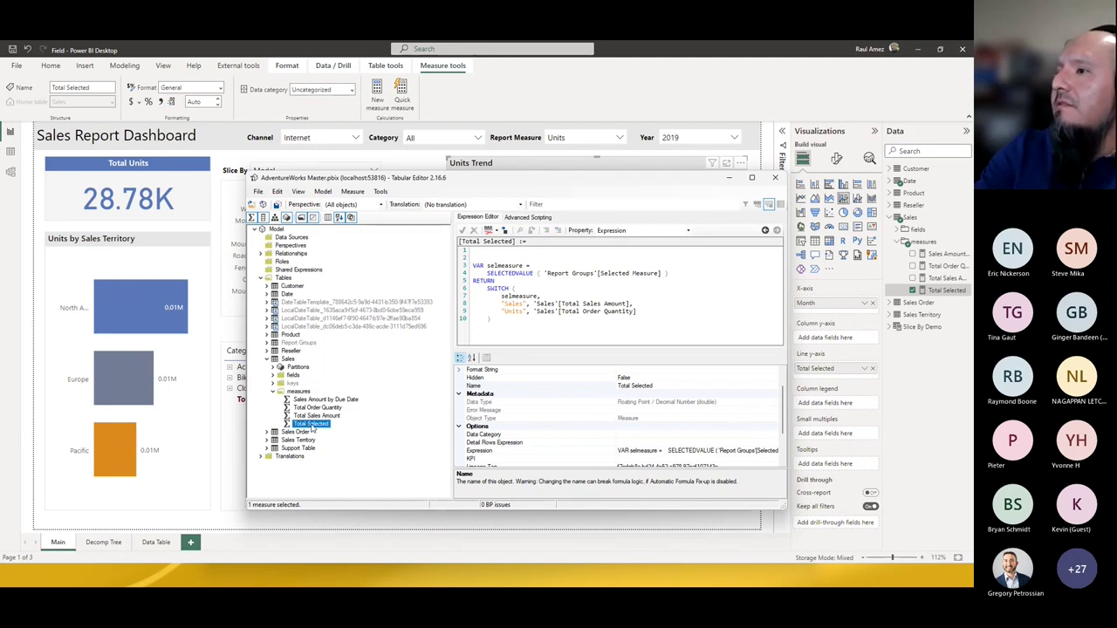
drag(567, 184, 478, 221)
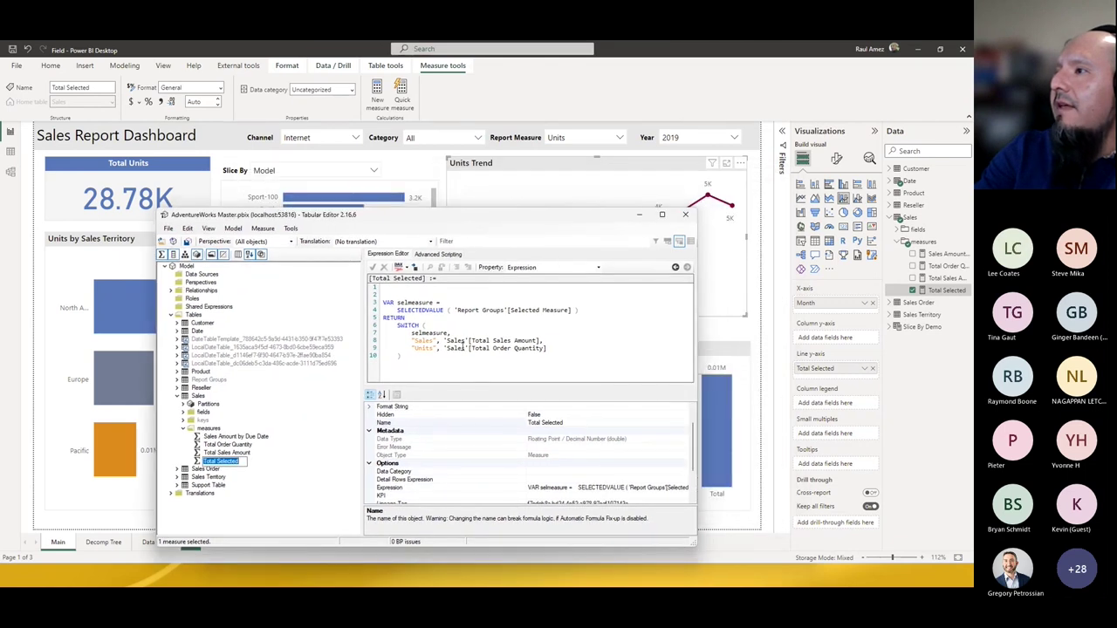
click(412, 316)
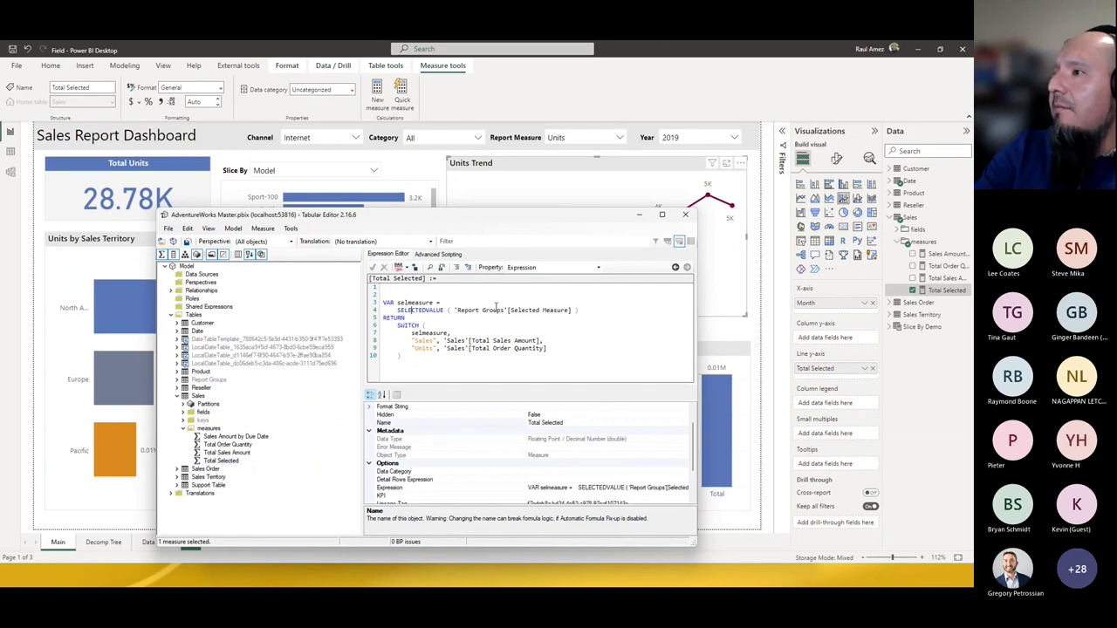
click(537, 316)
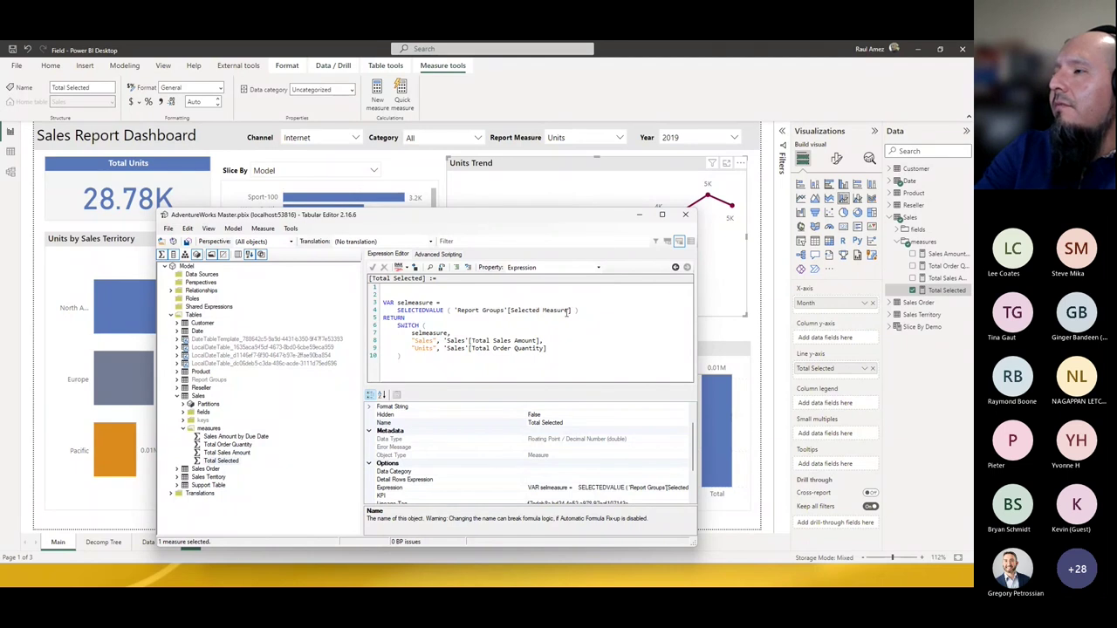
Step: Try to view the rows of the Report Groups table in the Field file's data view
click(12, 157)
click(11, 153)
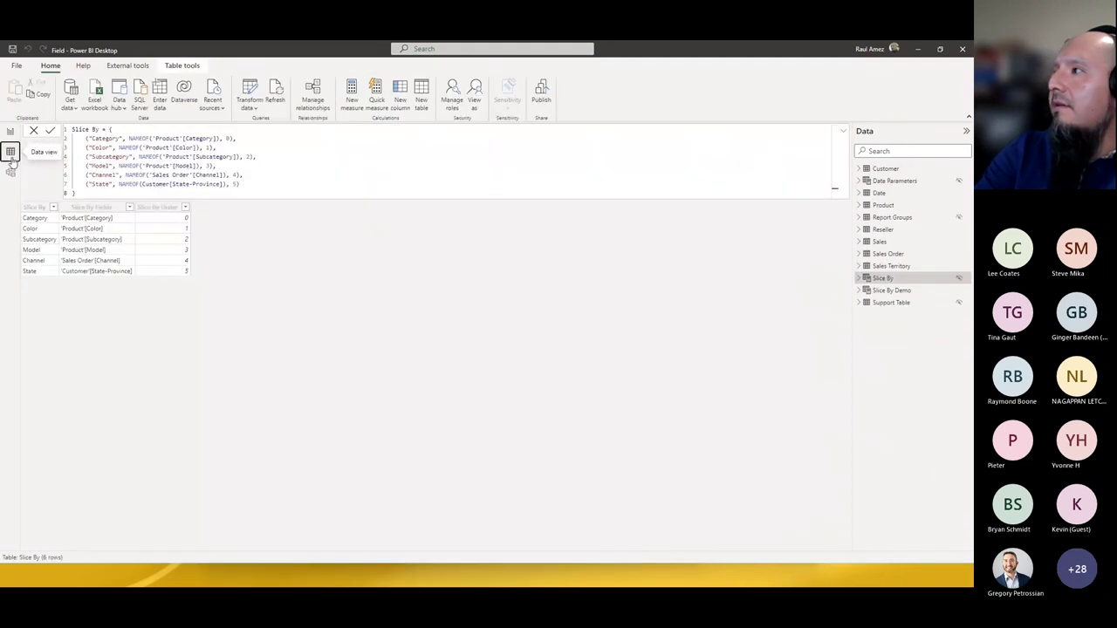
click(894, 218)
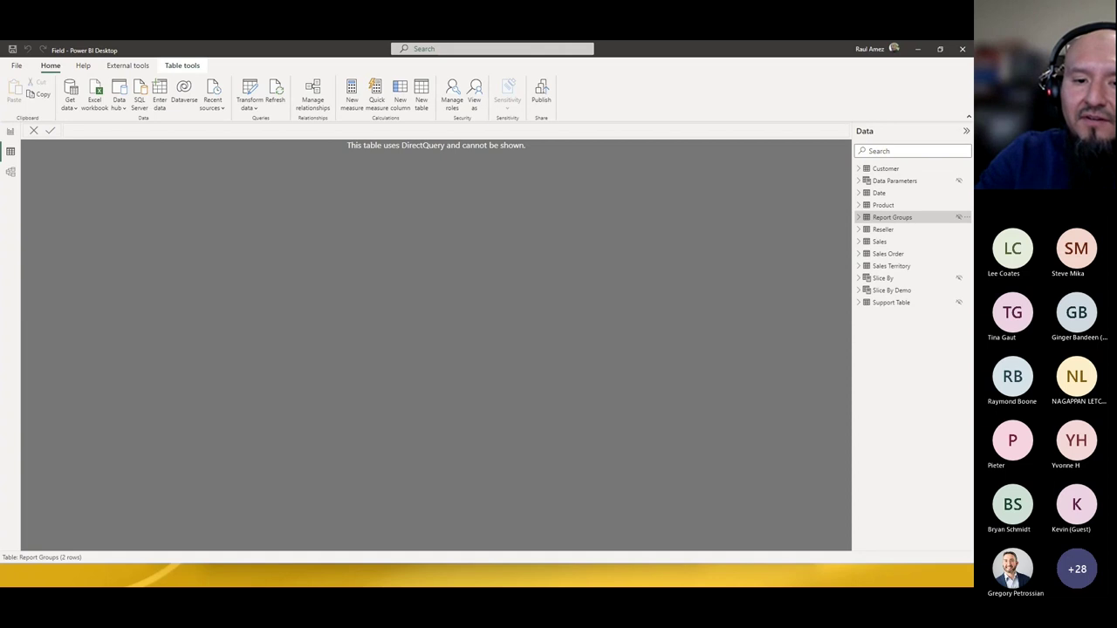
Step: View the rows of the Report Groups table in the AdventureWorks Master file, and return to the Field file
key(alt+Tab)
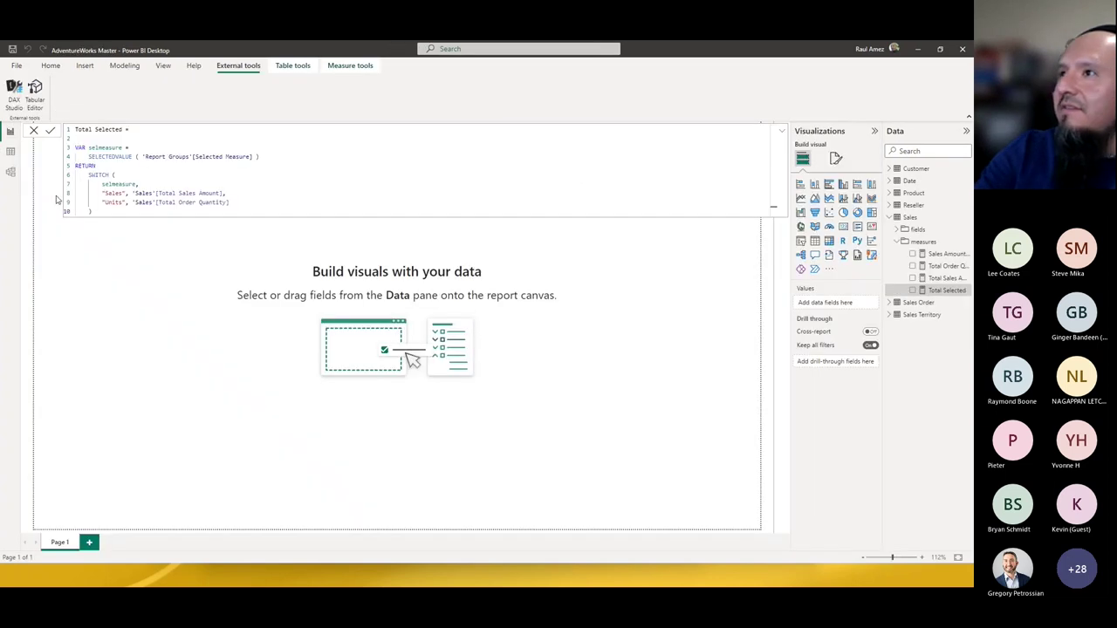
click(11, 155)
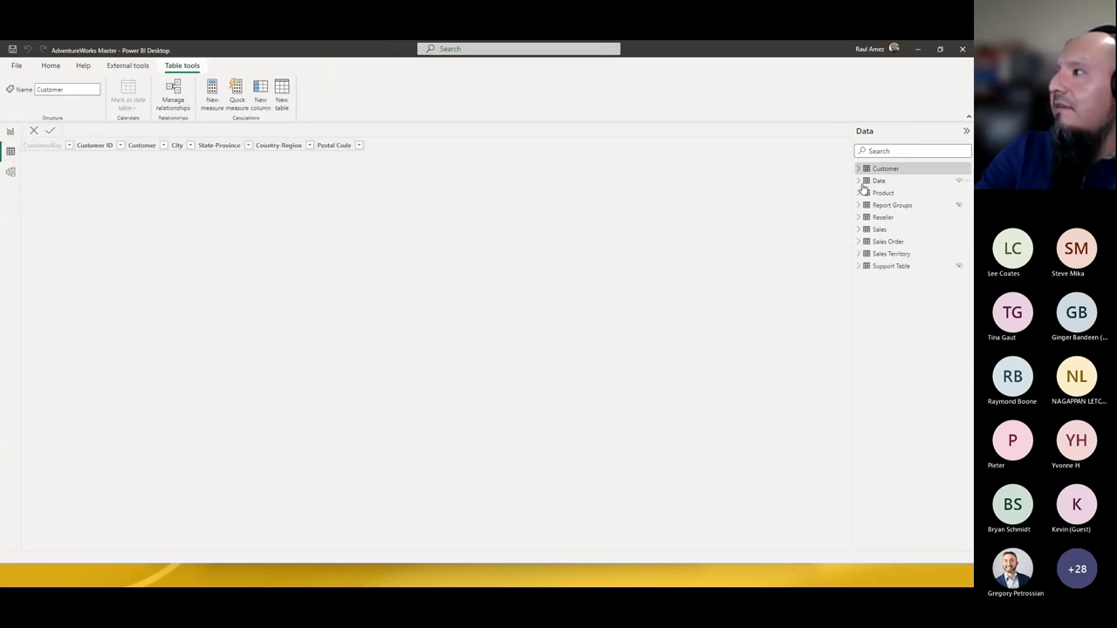
click(899, 205)
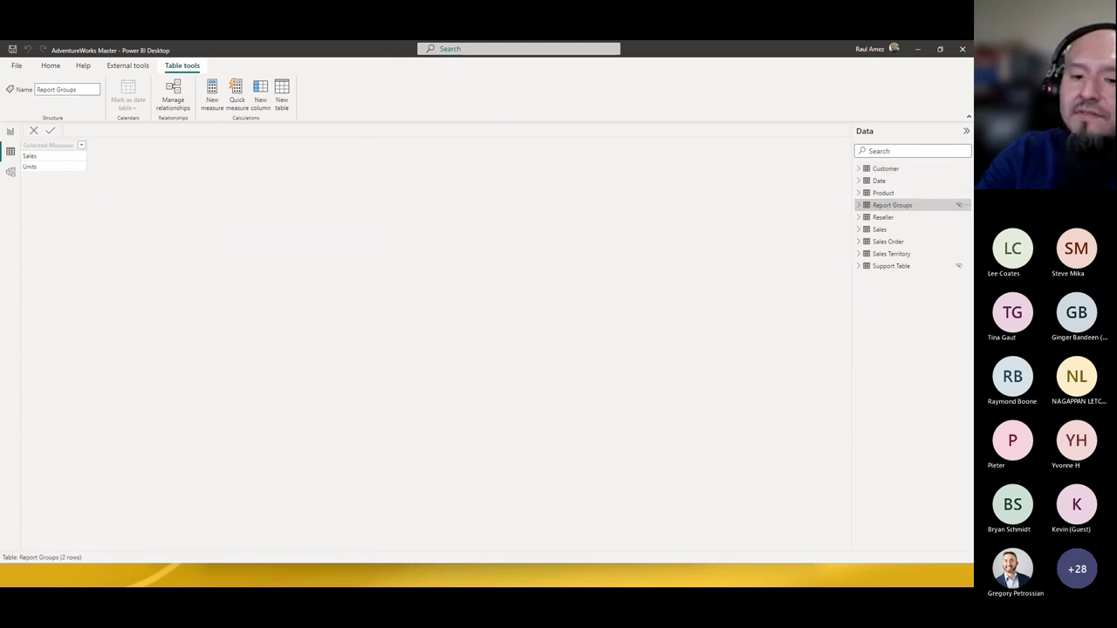
key(alt+Tab)
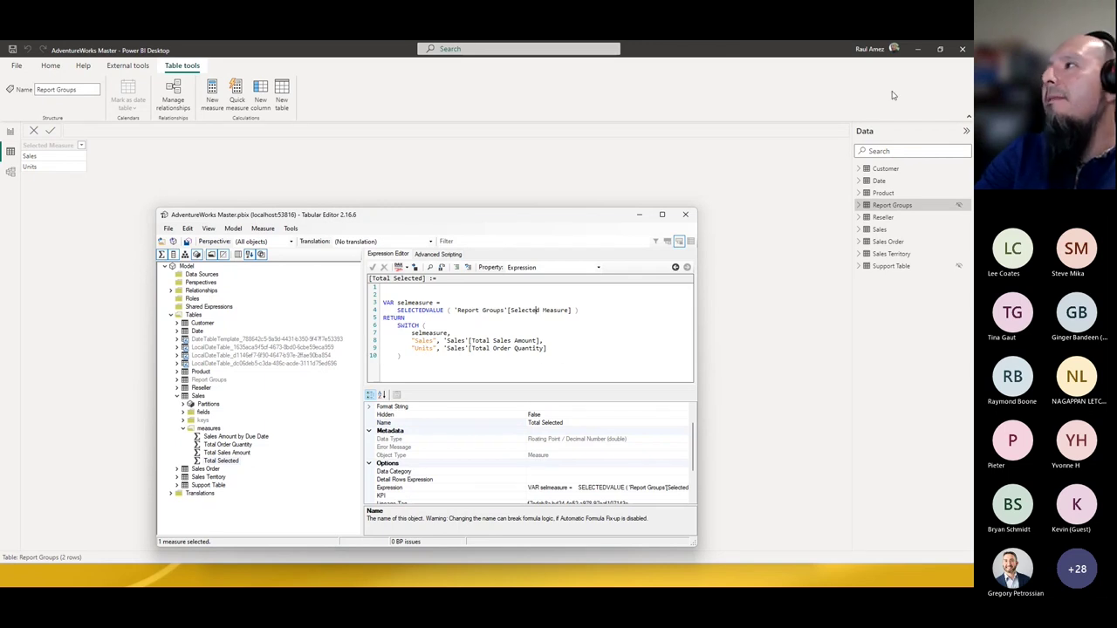
click(918, 49)
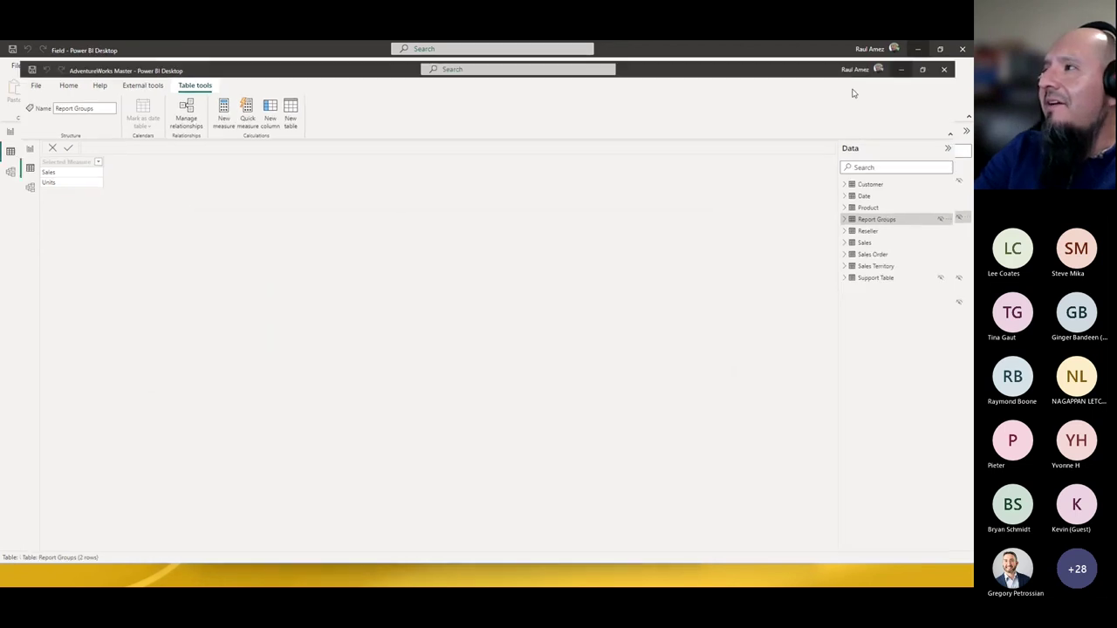
Step: On the Decomp Tree report page, explore the Road Bikes and Touring Bikes branches and return to Mountain Bikes
click(11, 131)
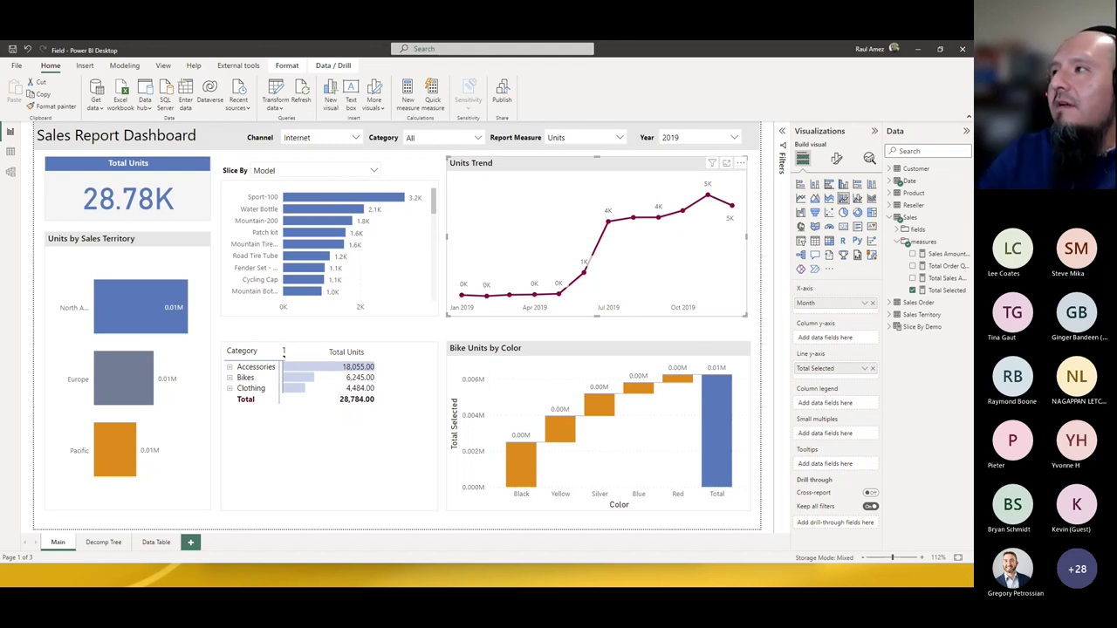
click(102, 543)
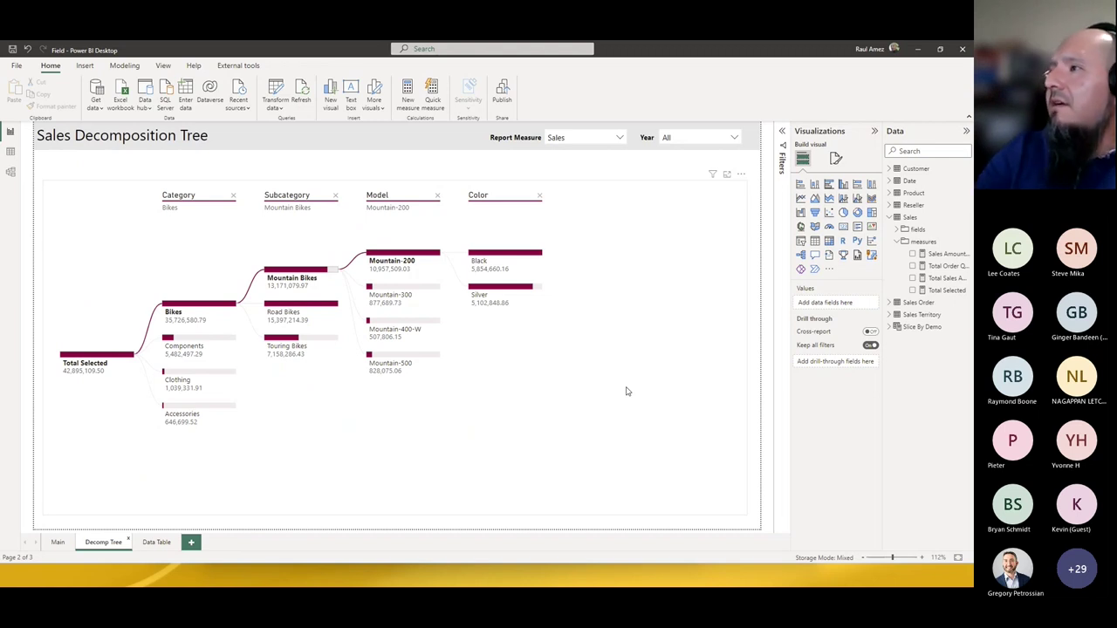
click(293, 292)
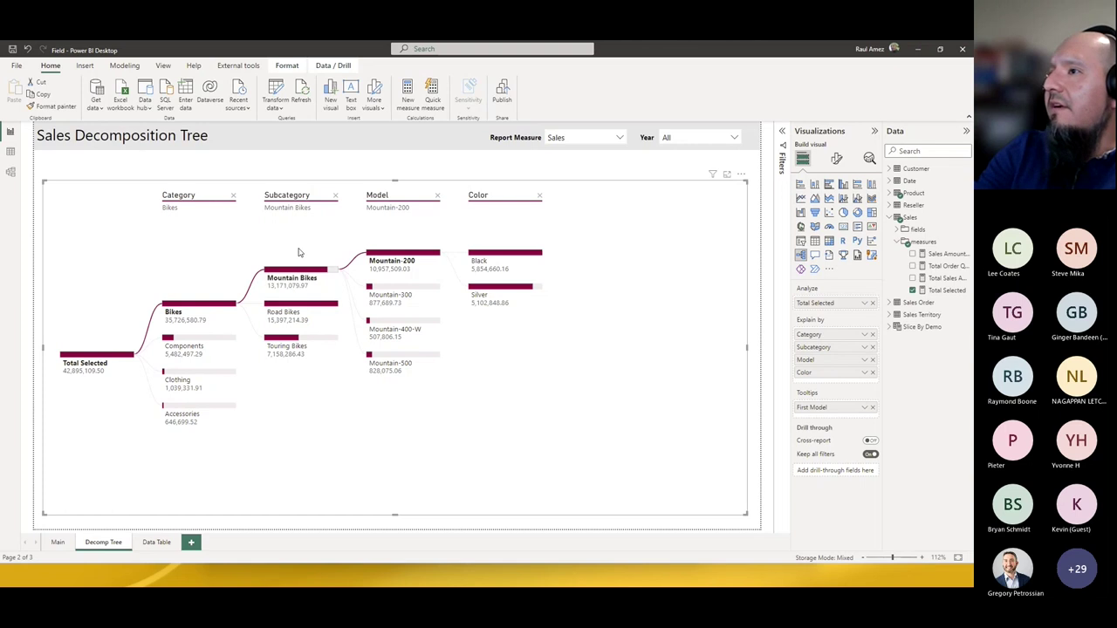
click(297, 312)
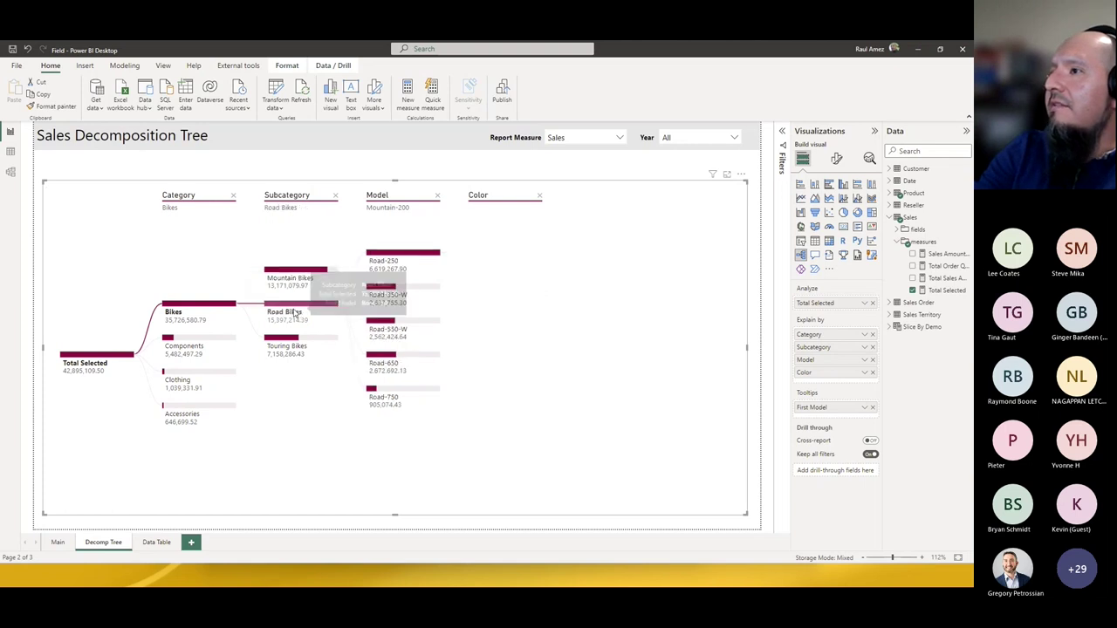
click(291, 349)
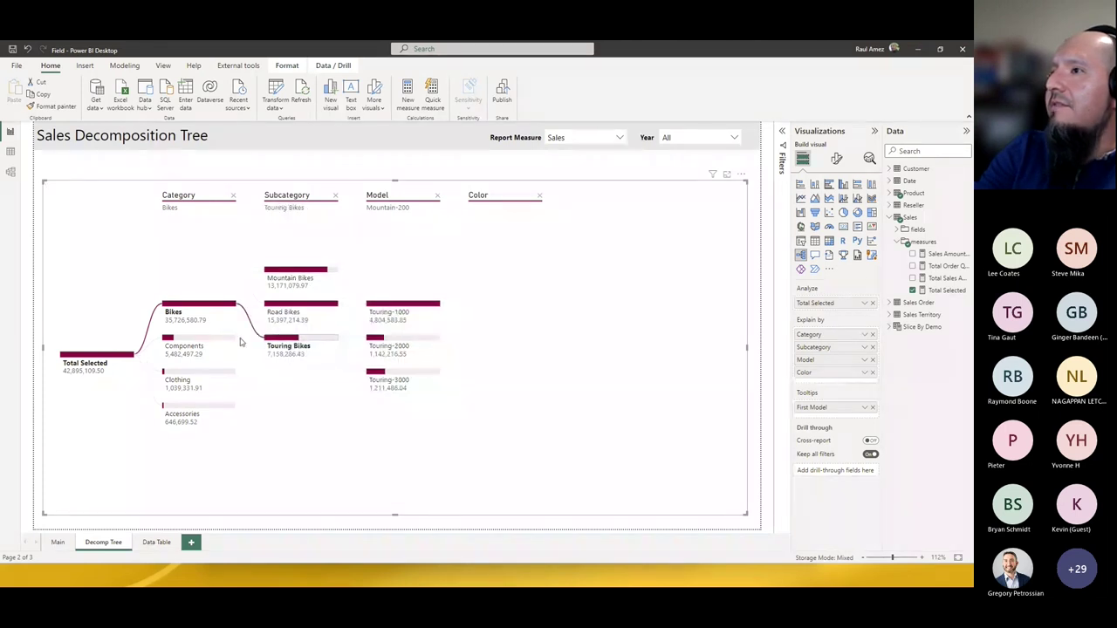
click(293, 277)
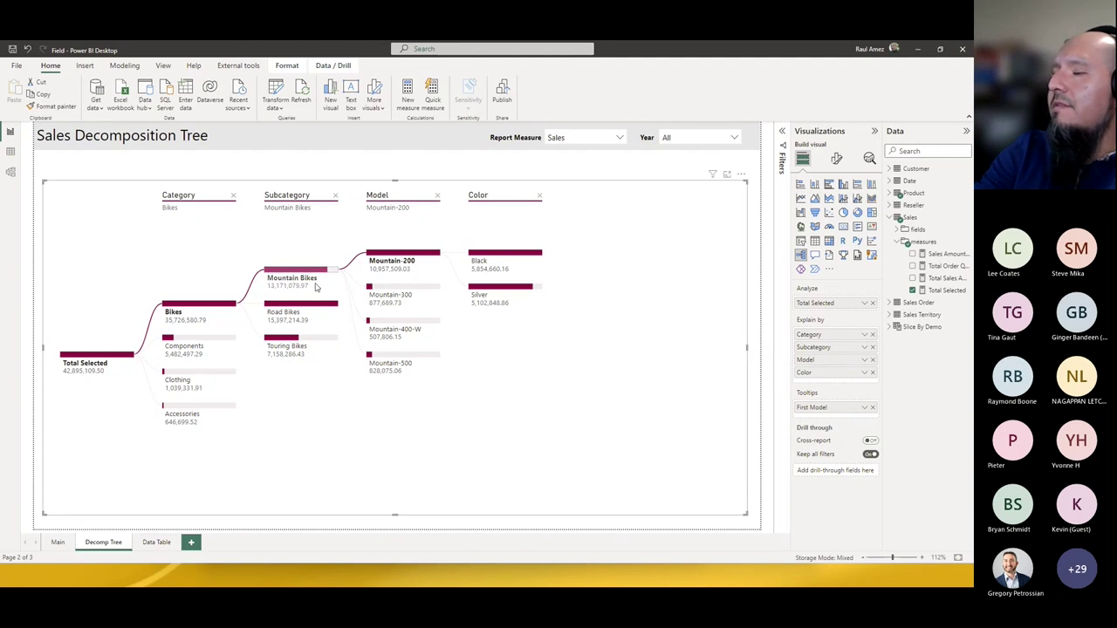
Step: On the Data Table page, add Color and Product to the selected Data Parameters
click(152, 543)
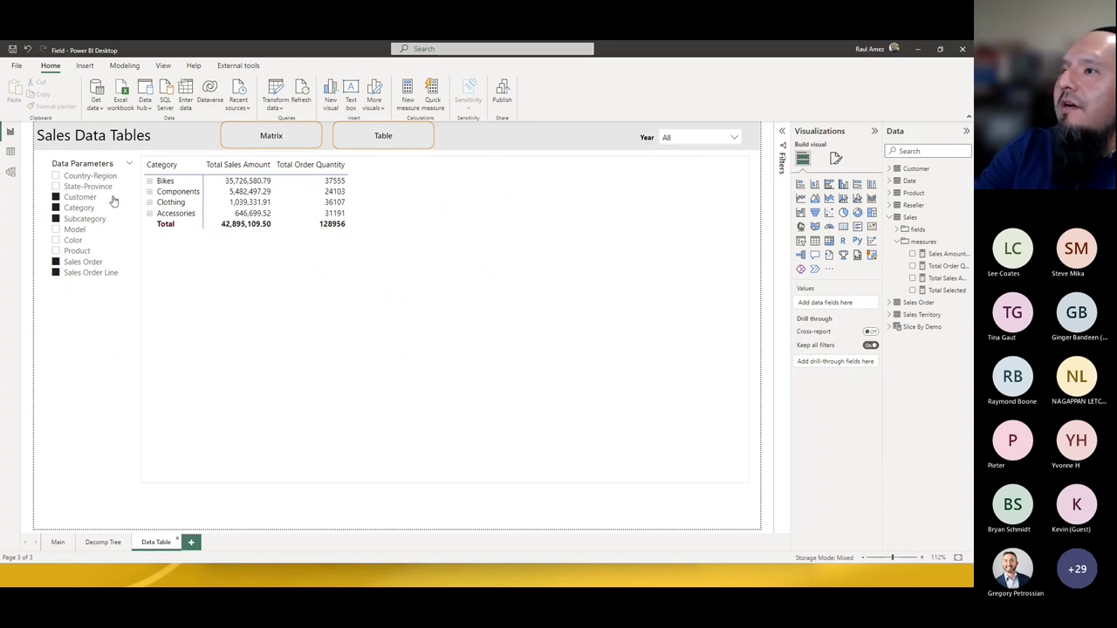
click(110, 348)
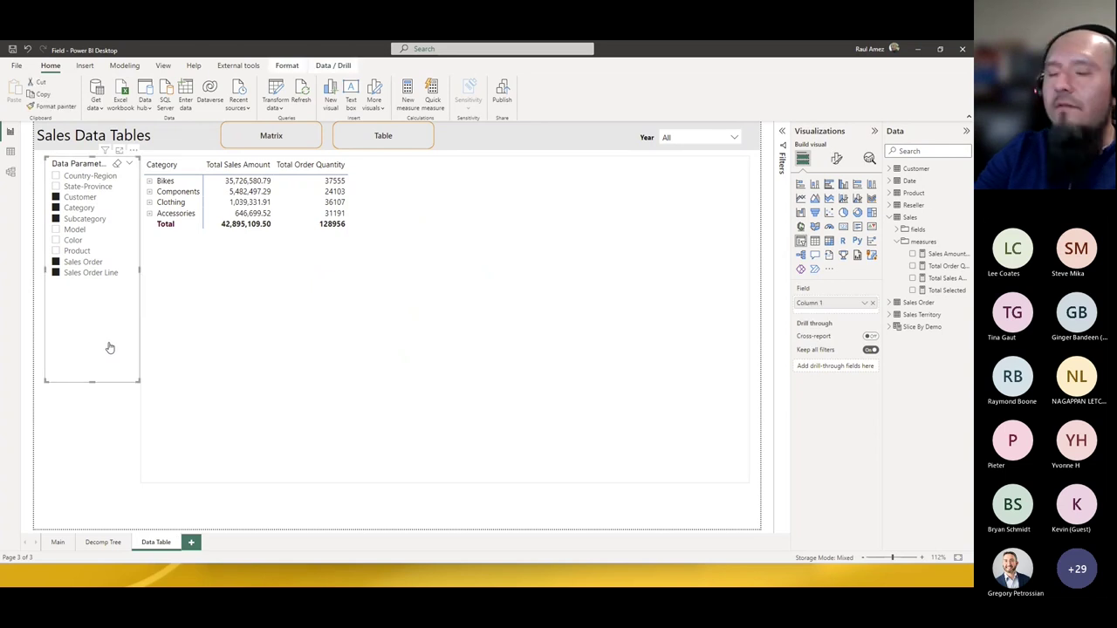
click(55, 241)
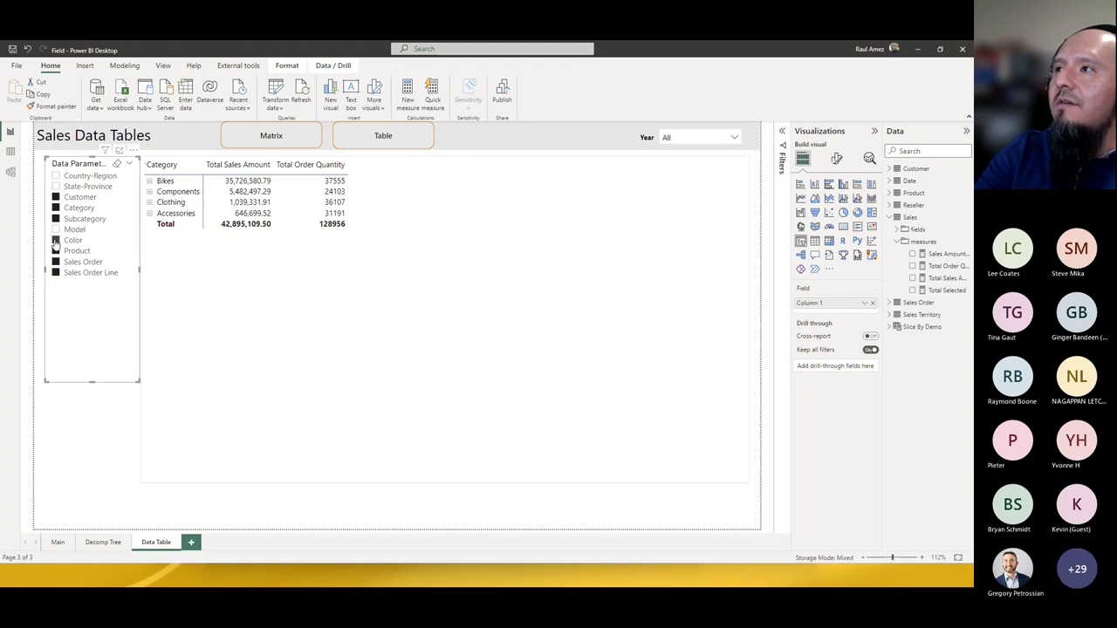
Step: Expand Accessories and Clothing in the matrix, drilling into the first named Clothing customer through order, order line and the Jerseys subcategory
click(149, 213)
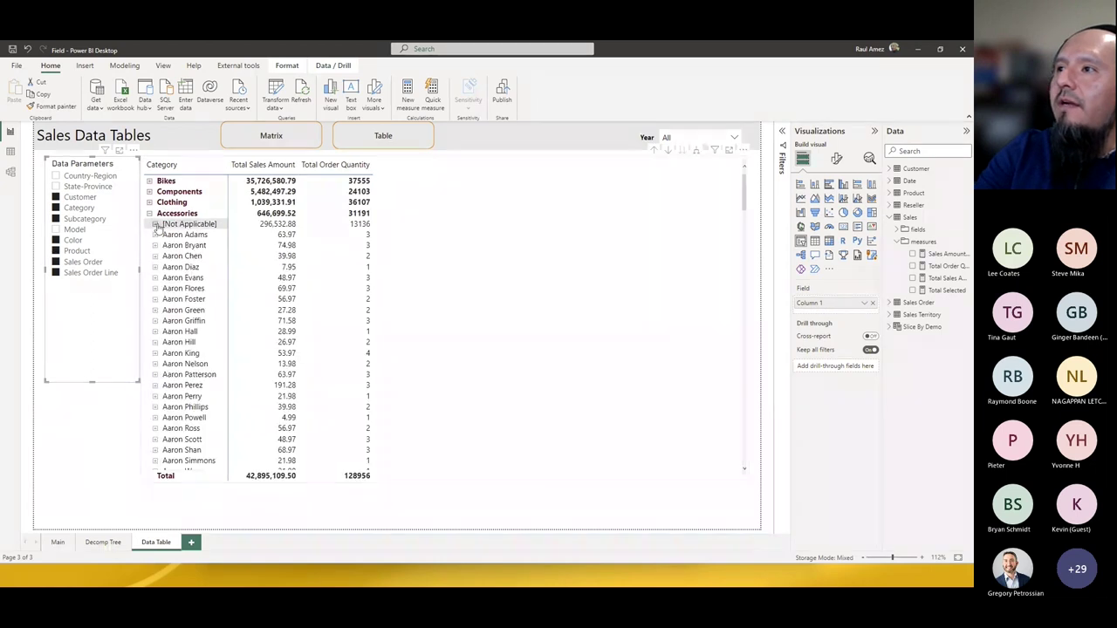
click(149, 202)
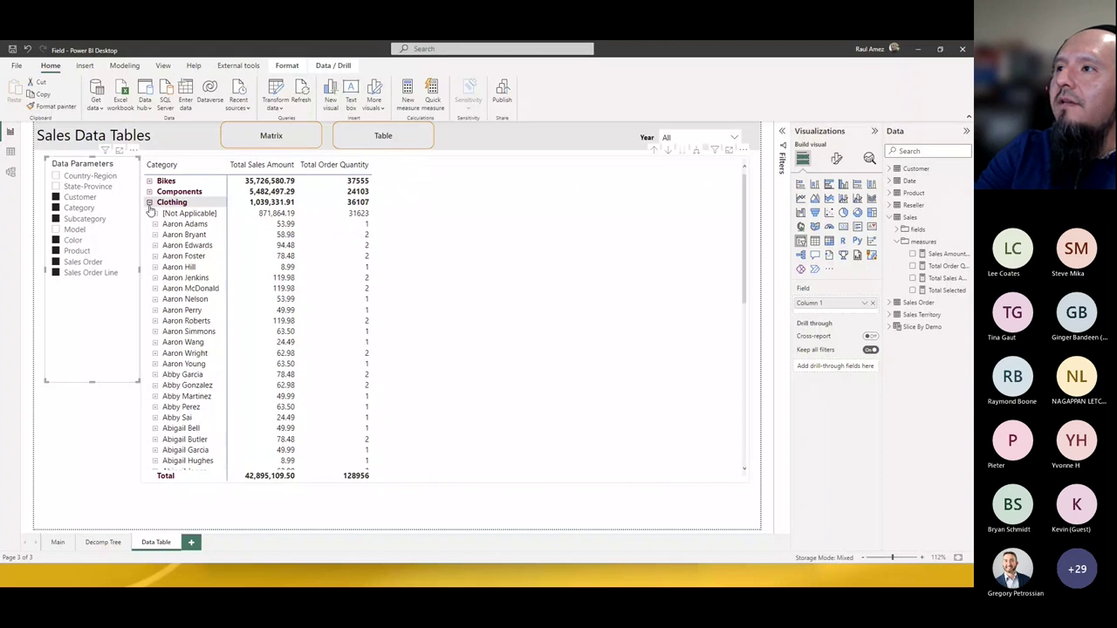
click(154, 224)
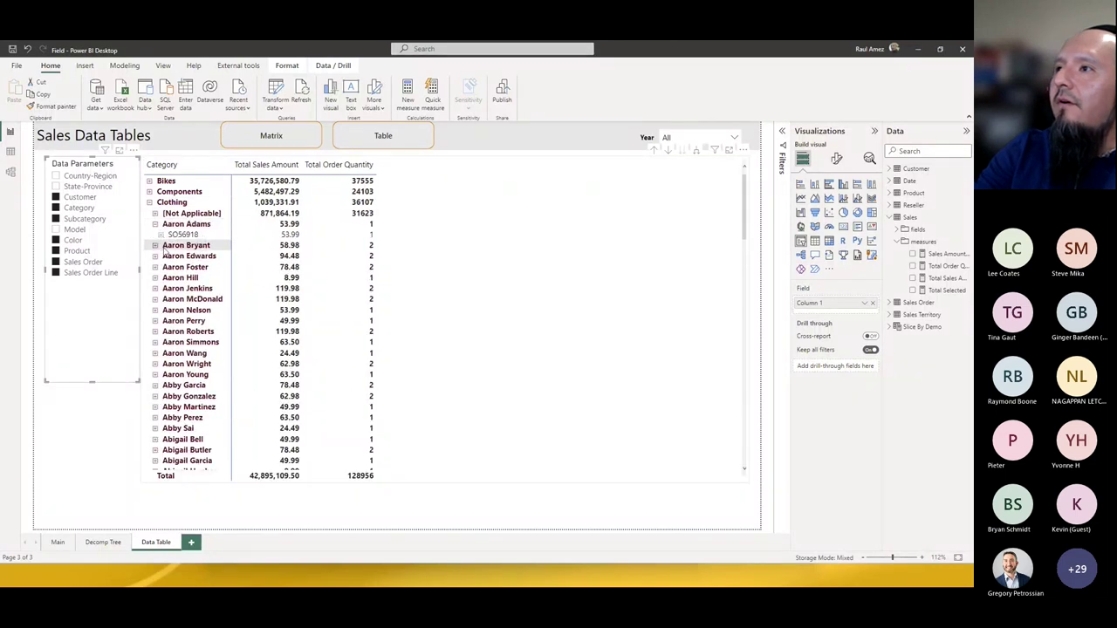
click(160, 234)
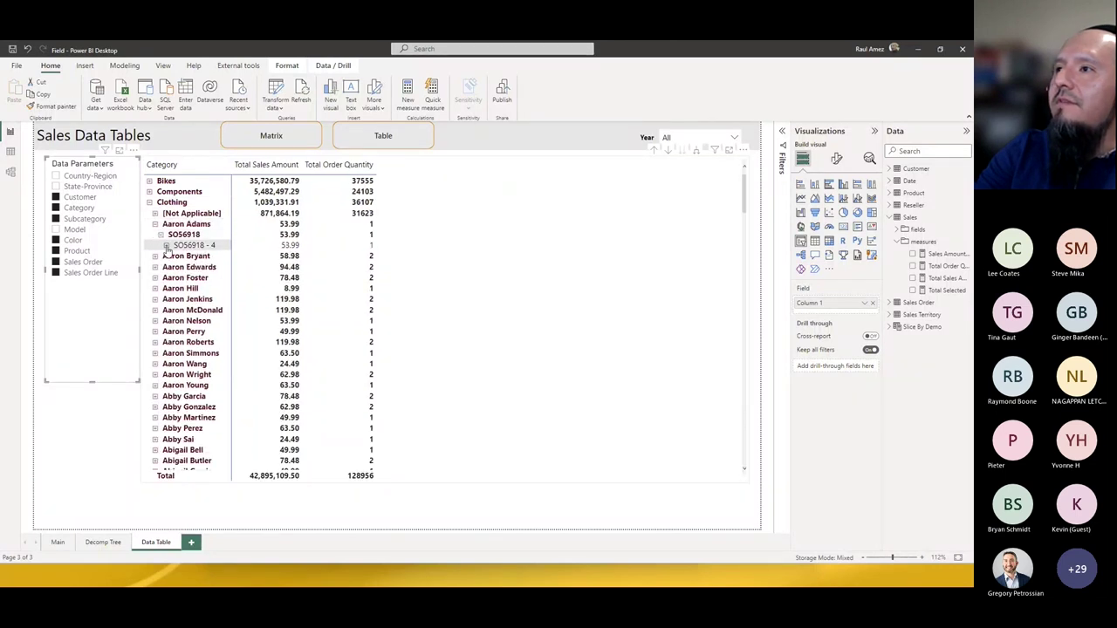
click(166, 245)
click(172, 255)
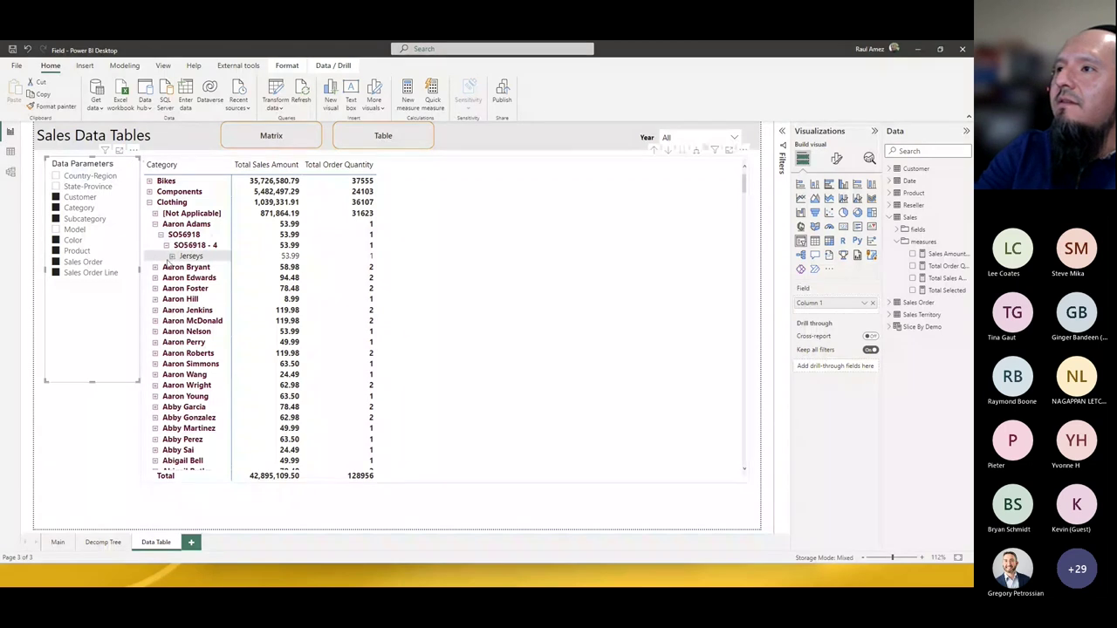
Step: Clear Sales Order and Sales Order Line from the Data Parameters, and switch the page from the matrix to the table view
click(55, 262)
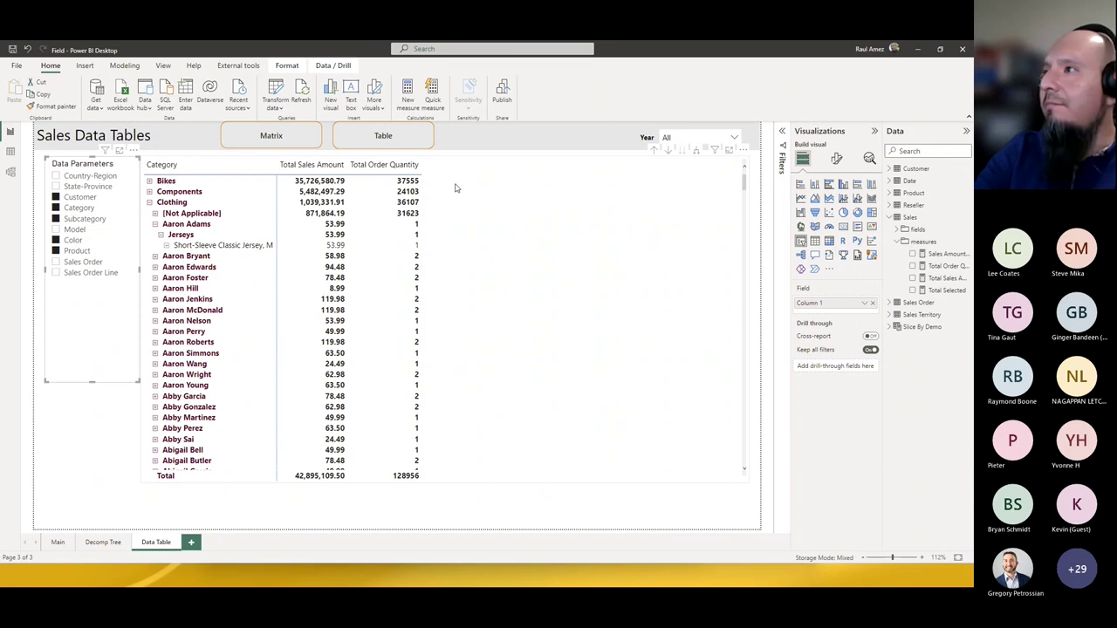
ctrl+click(378, 136)
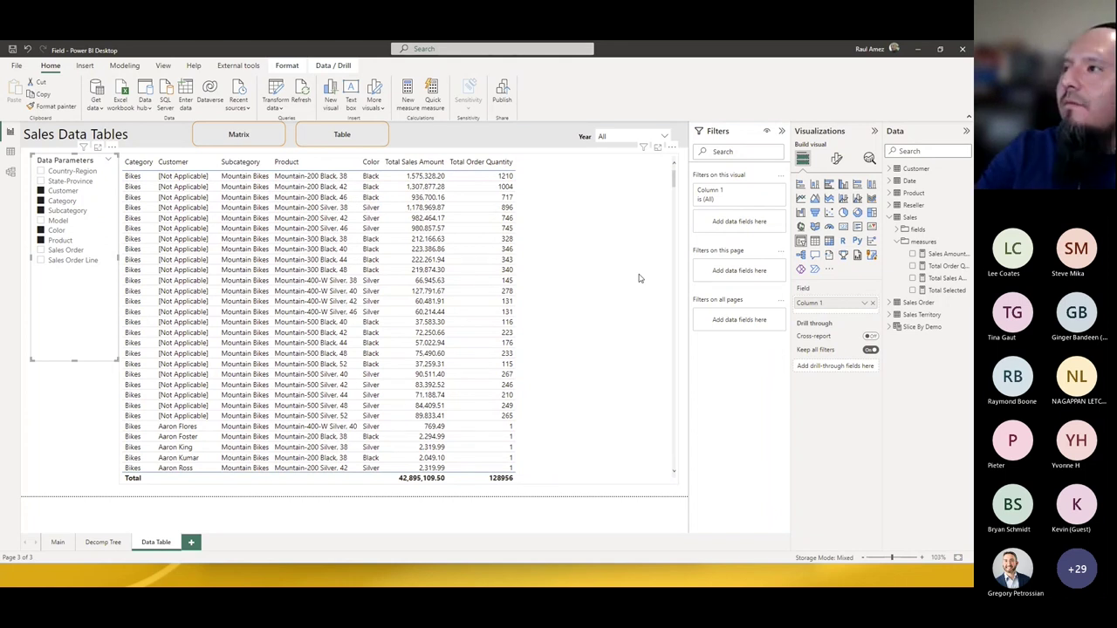
click(358, 143)
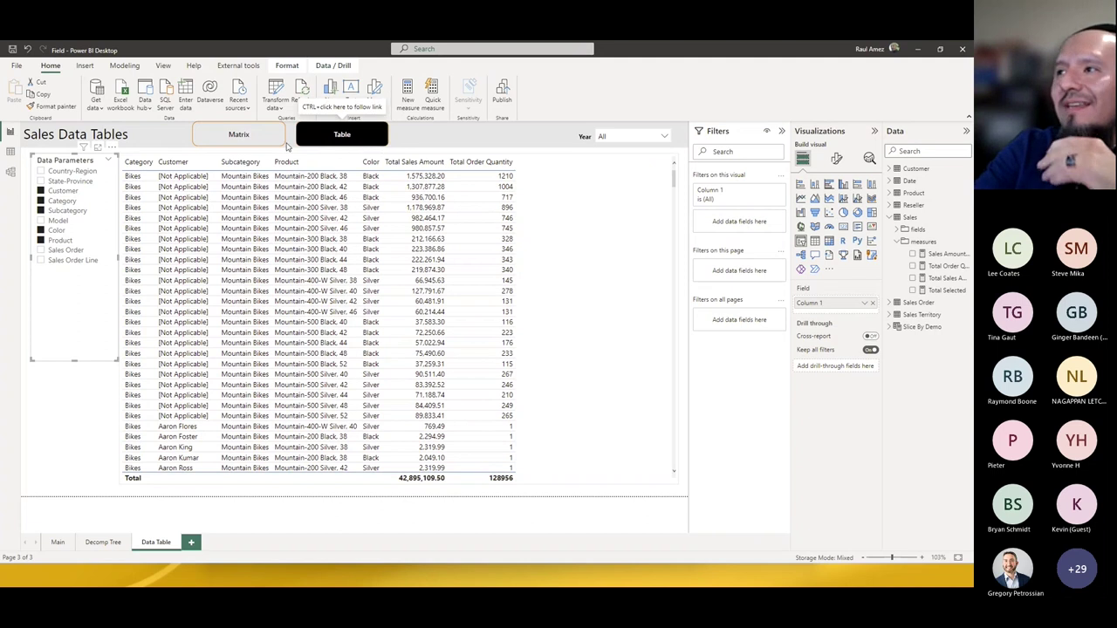
click(274, 134)
click(357, 140)
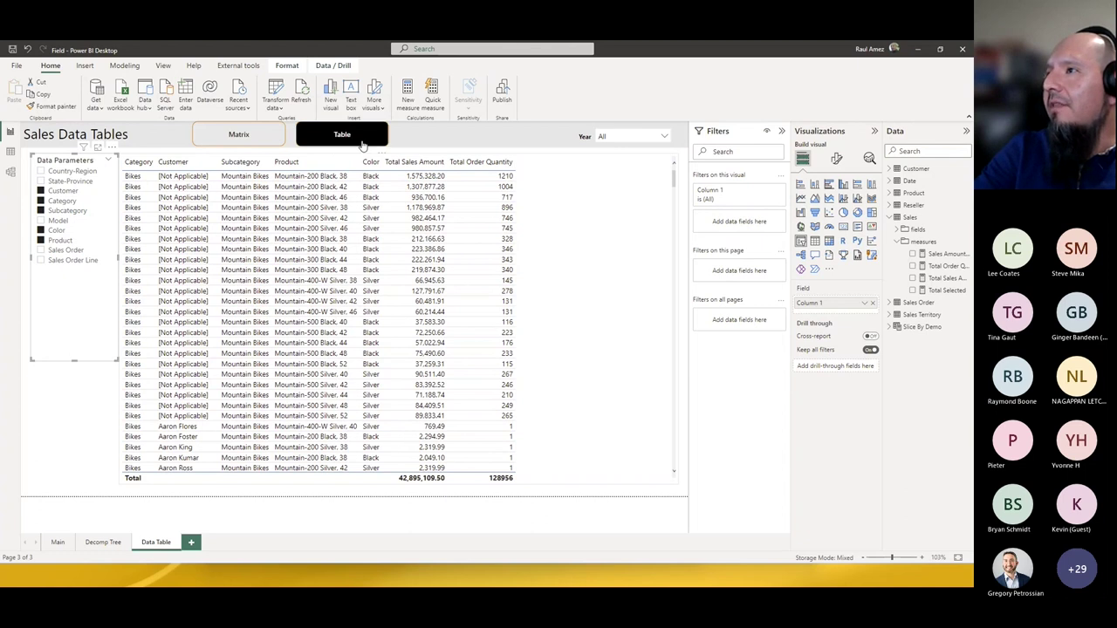
Step: Return to the Main dashboard page, and clear the Goal Chart selection in the Goals report
click(272, 145)
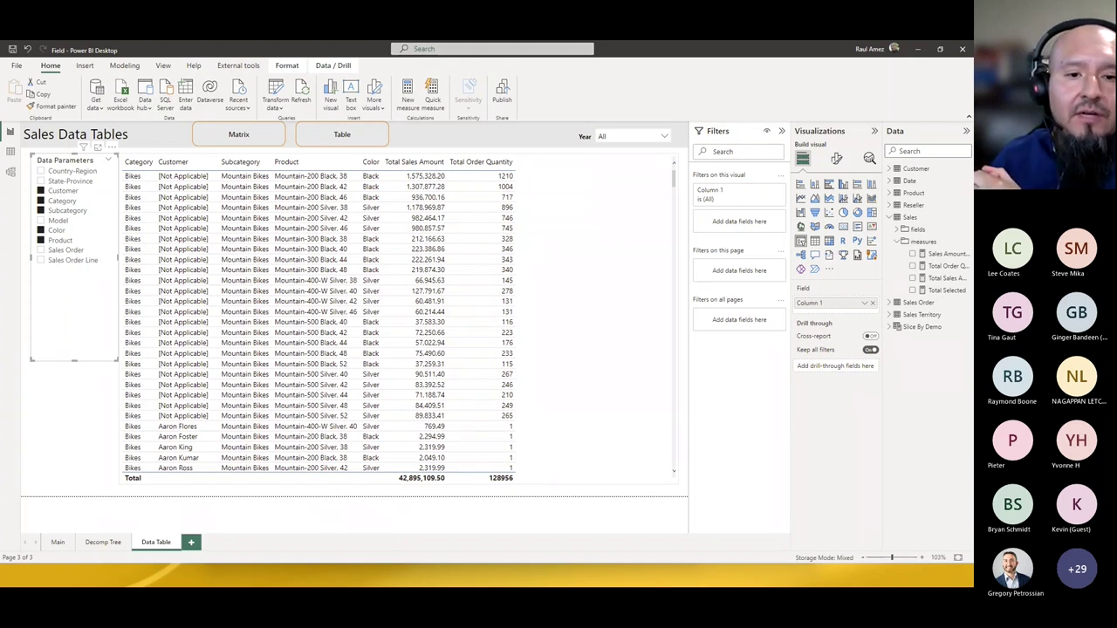
click(58, 543)
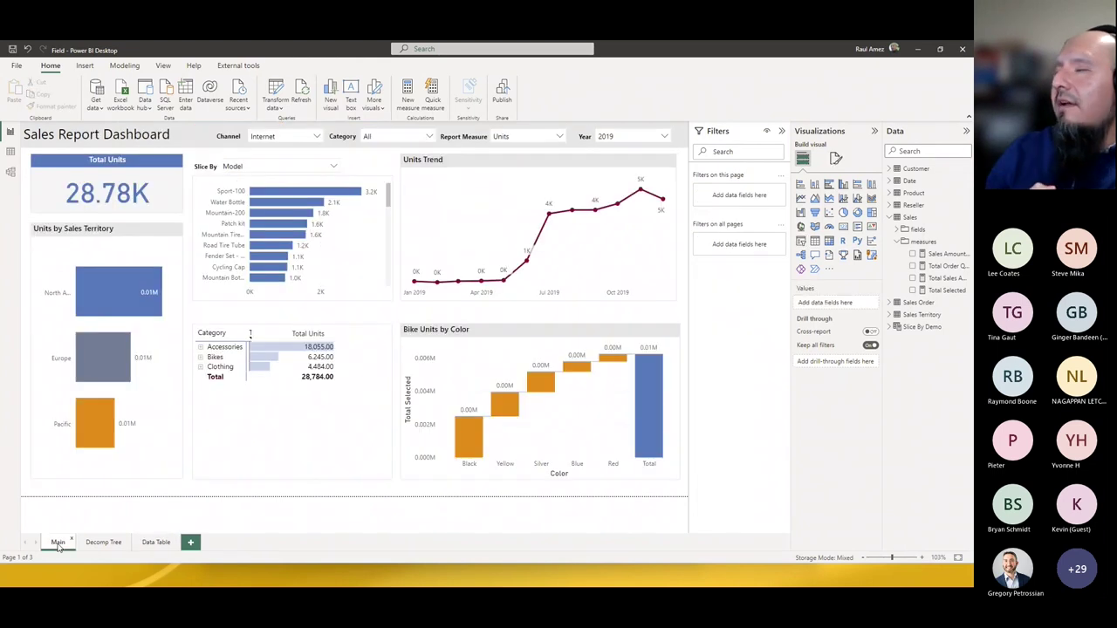
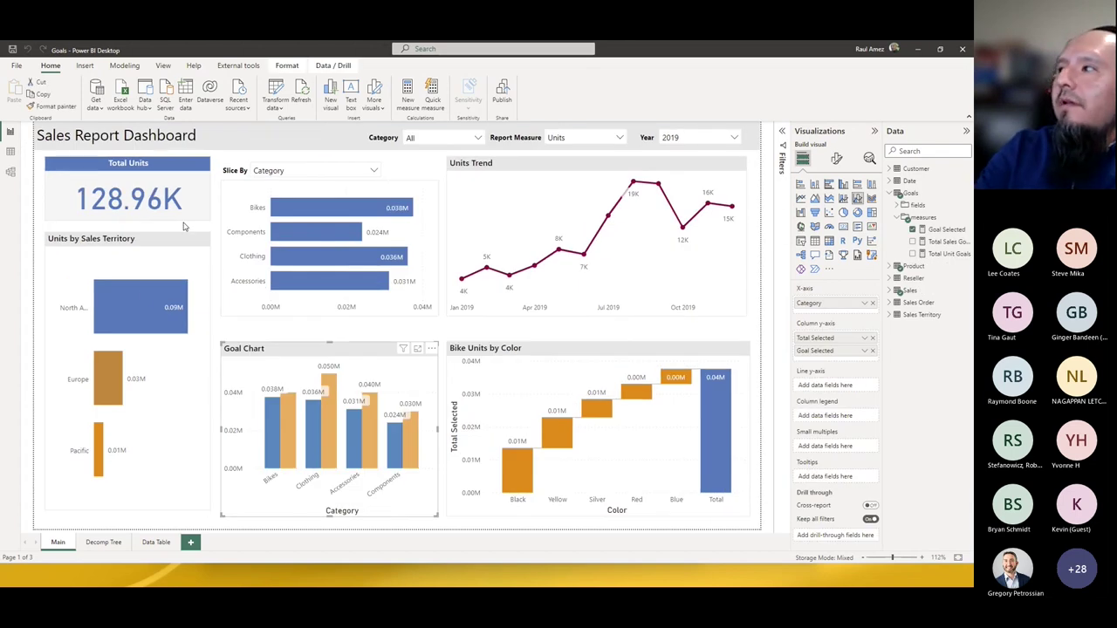
click(767, 244)
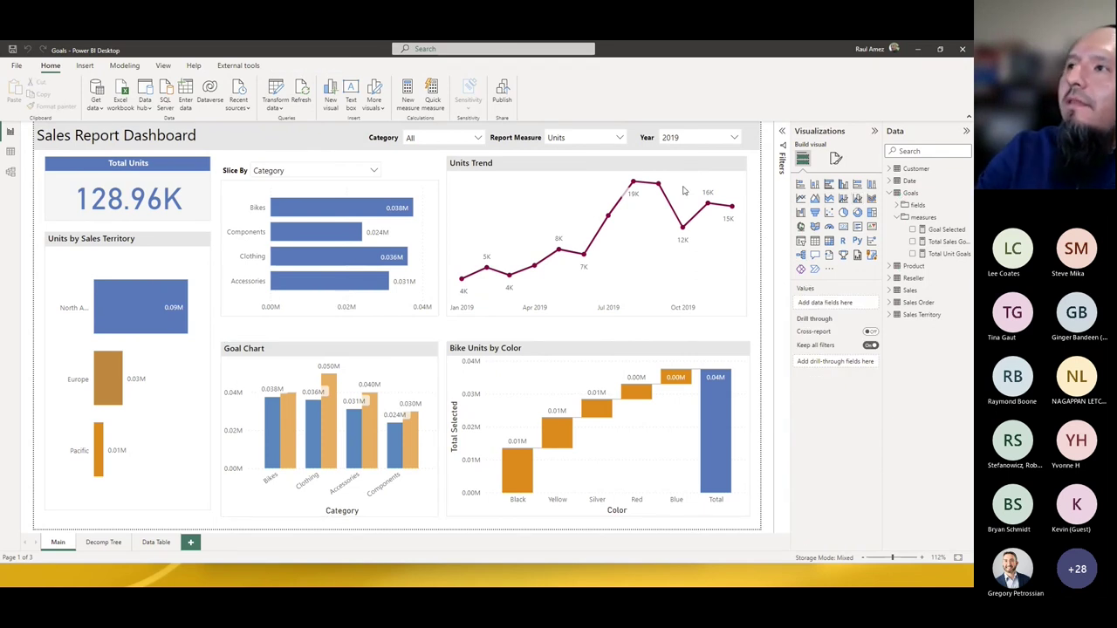
Step: Preview Sheet1 of goals.xlsx from the Self-Service PBI folder as an Excel source, and leave without loading it
click(126, 112)
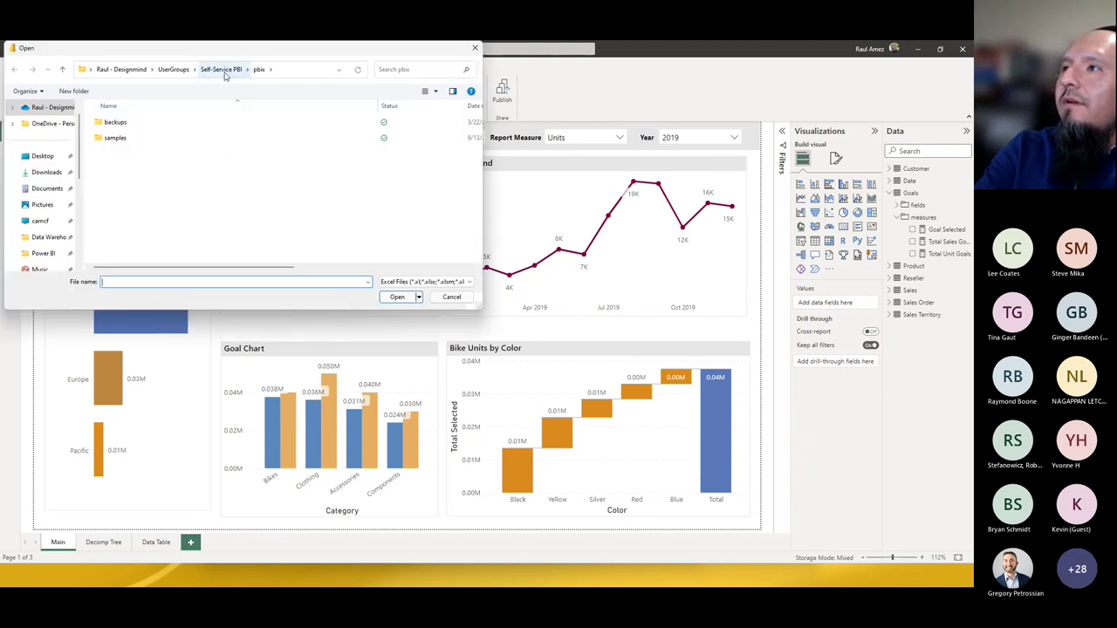
click(222, 70)
double_click(132, 187)
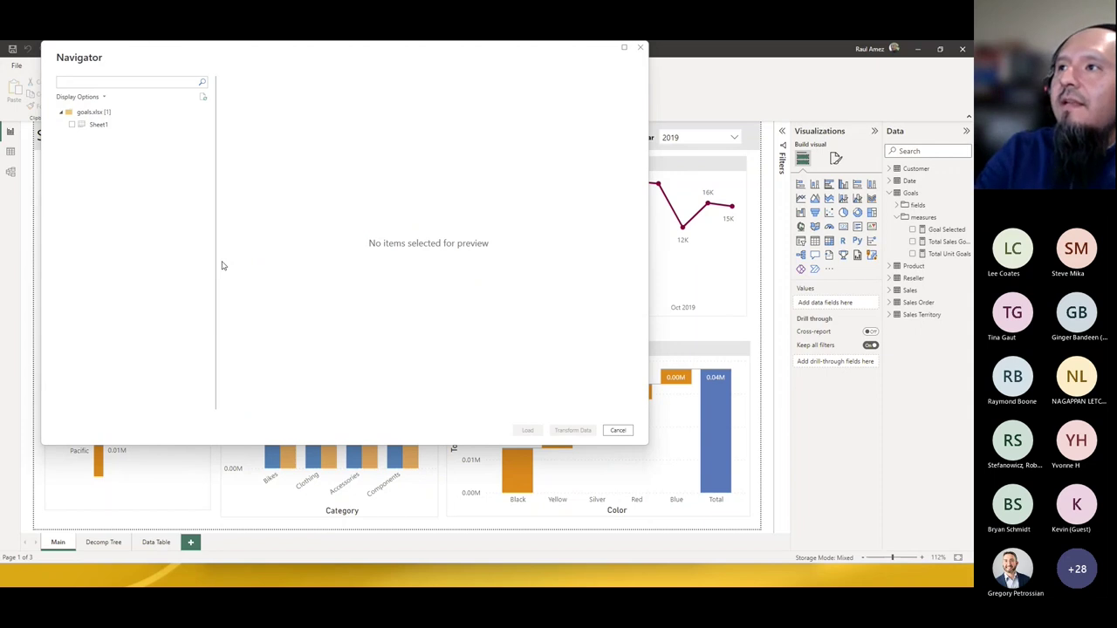
click(73, 124)
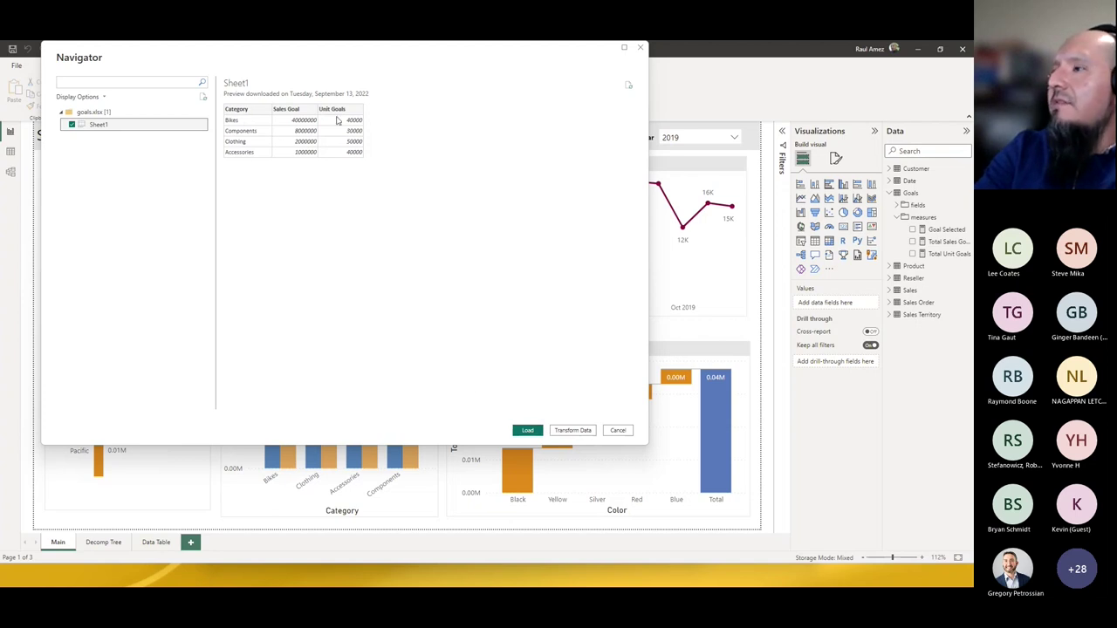
click(617, 431)
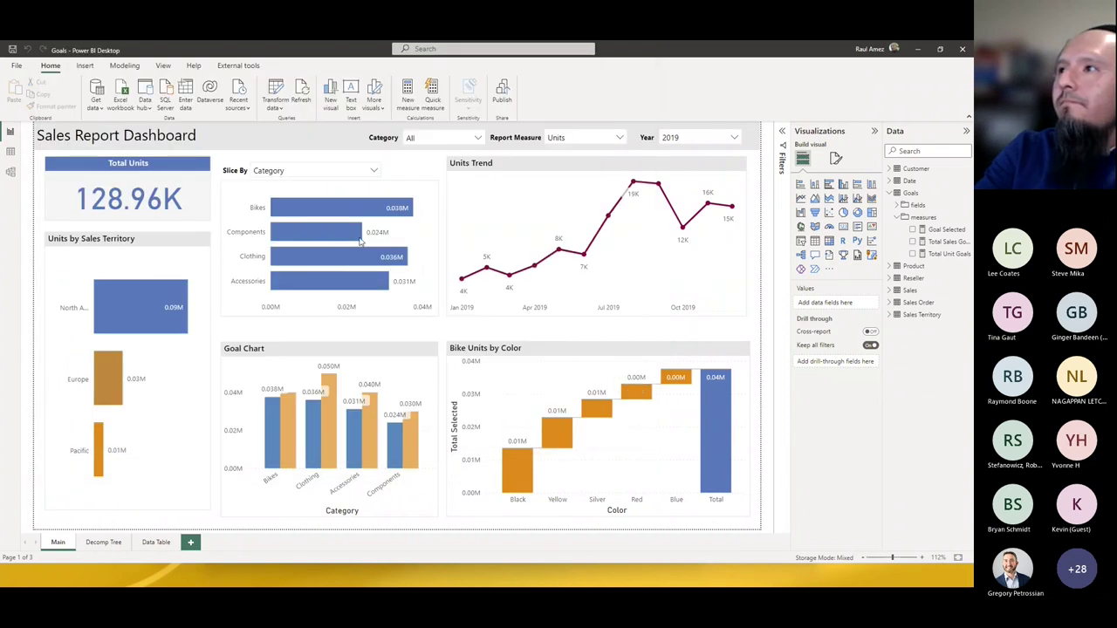
Step: Review how the Goals table is related to the Product table in the model's relationships, and close the list
click(124, 65)
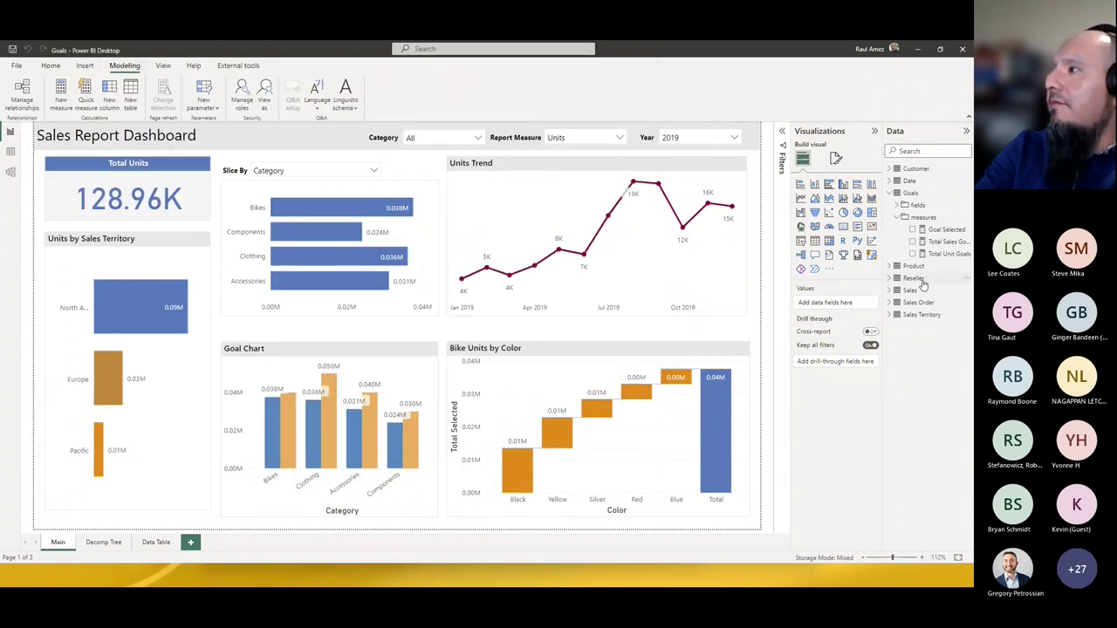
click(910, 195)
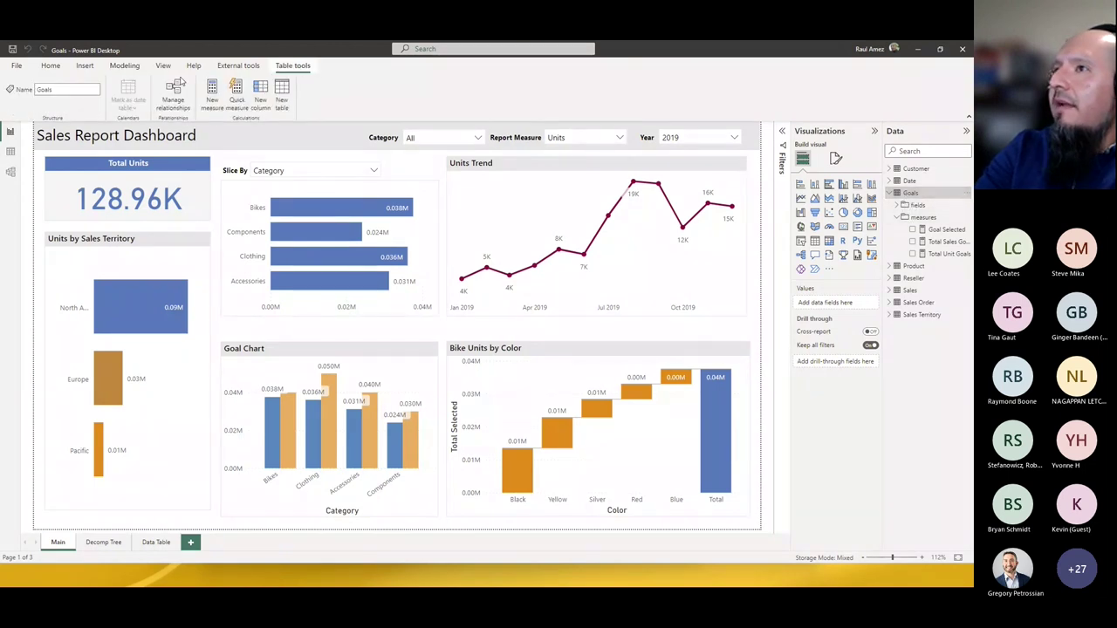
click(174, 104)
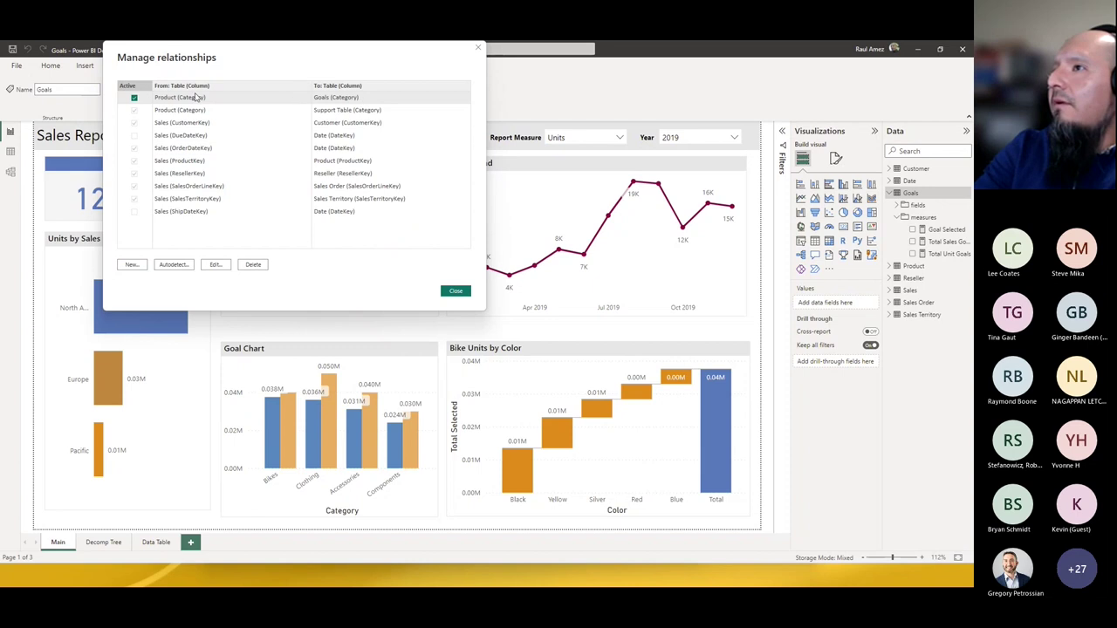
click(456, 291)
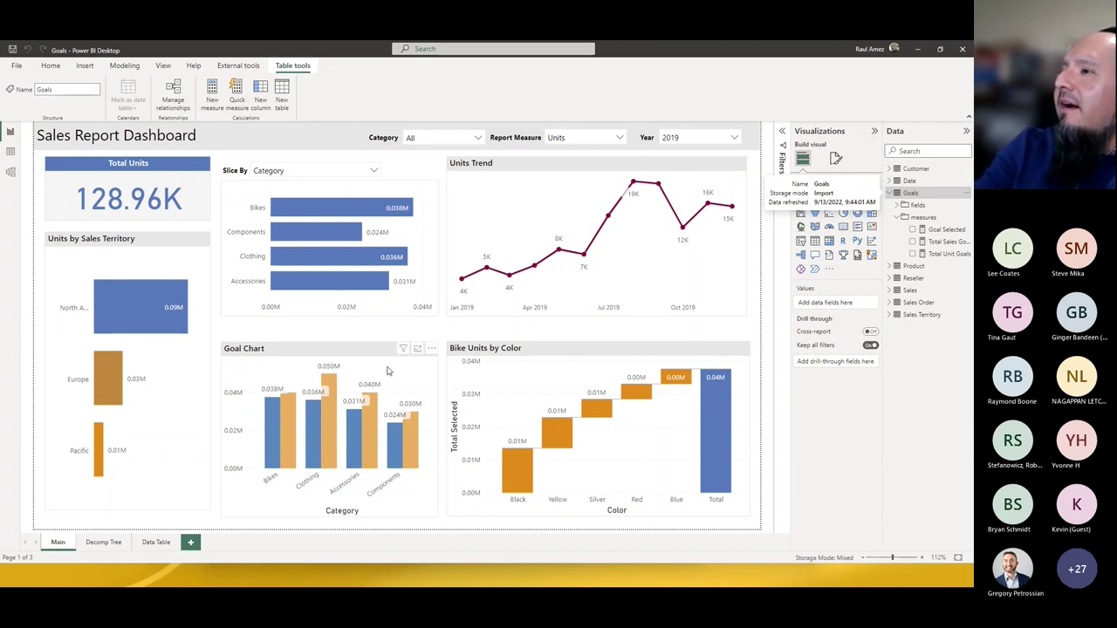
Step: Check the fields used by the Goal Chart, review the Goal Selected measure's DAX formula, and close it unchanged
click(388, 371)
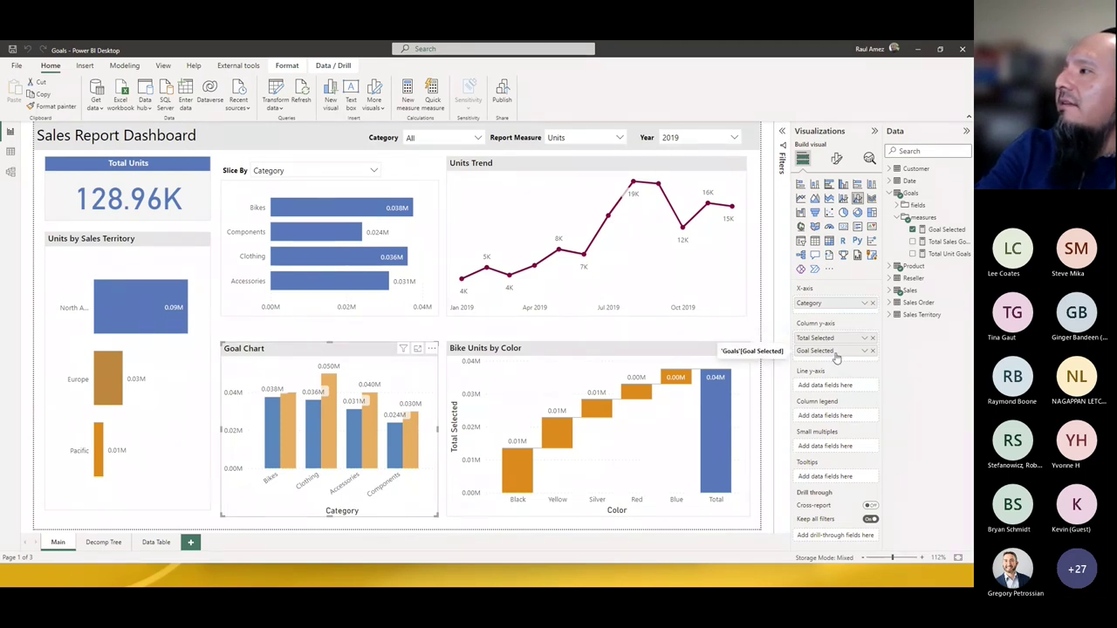
click(945, 231)
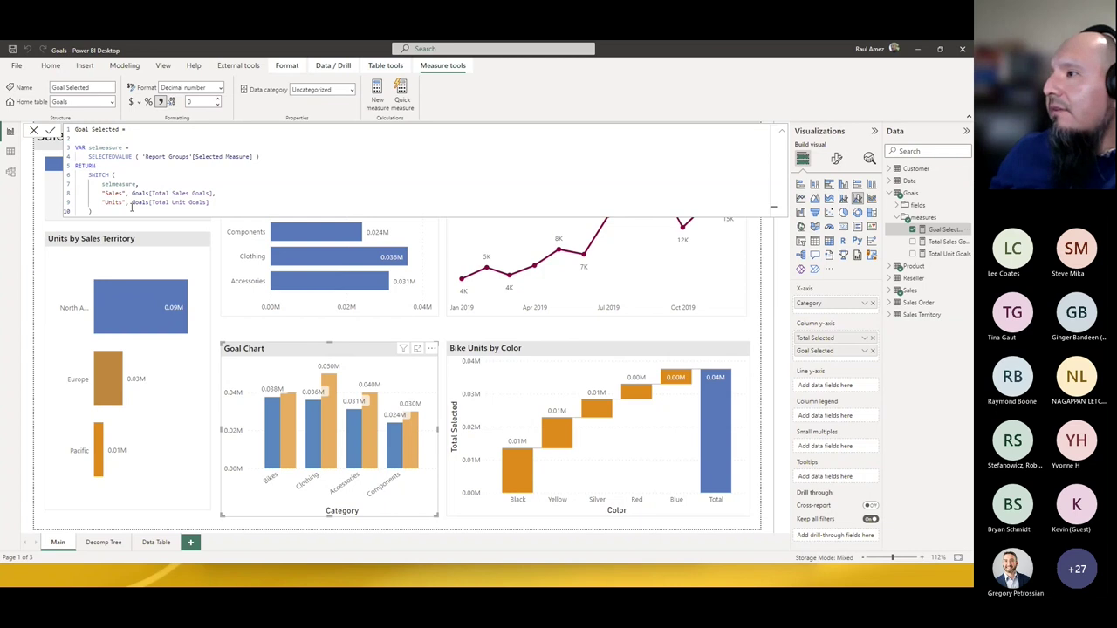
click(38, 133)
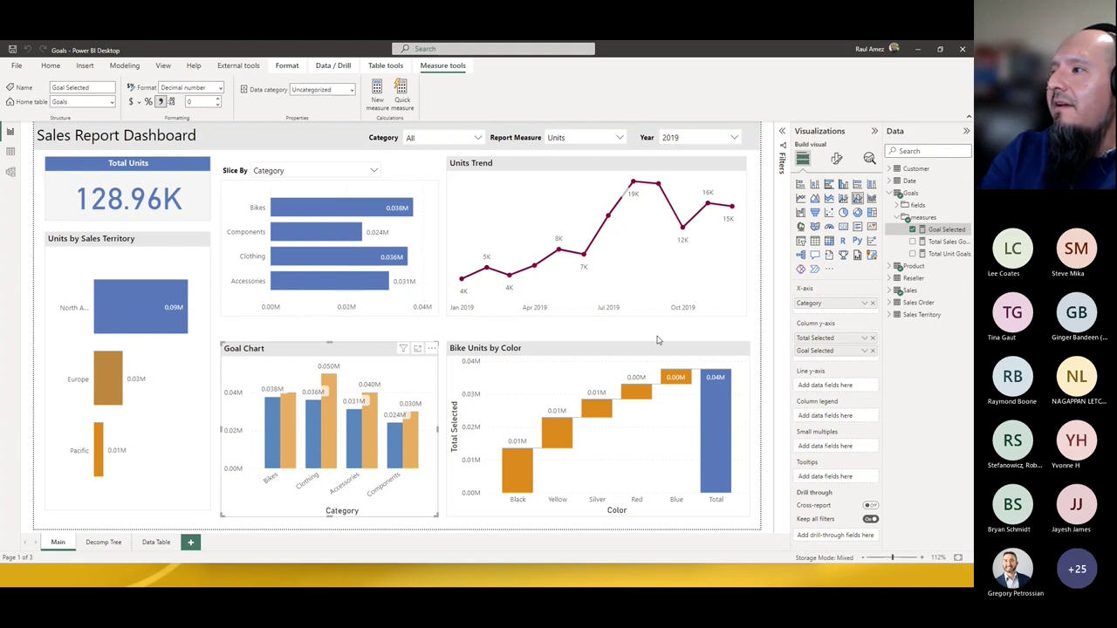
Step: Inspect the fields of the Bike Units by Color waterfall chart and the choices in the Report Measure slicer
click(611, 352)
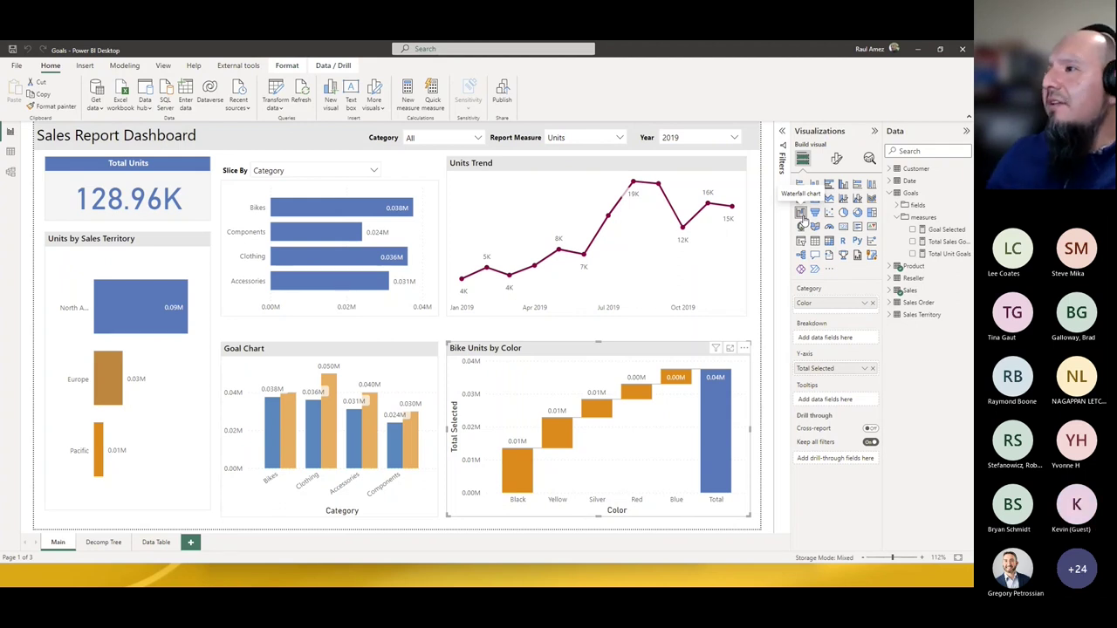
click(578, 146)
click(580, 142)
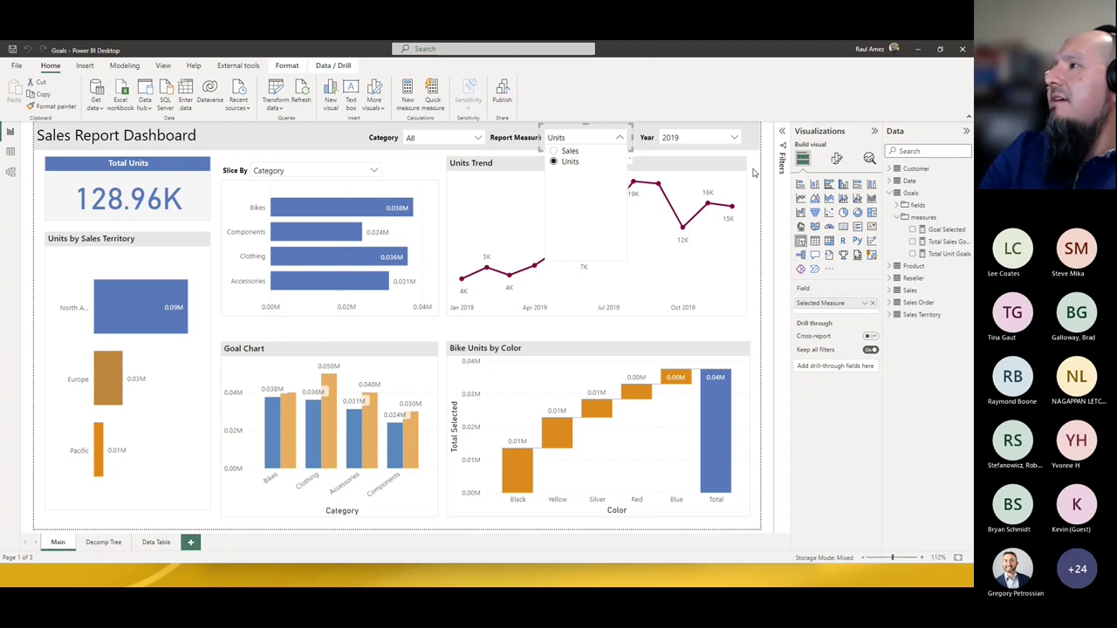
click(756, 181)
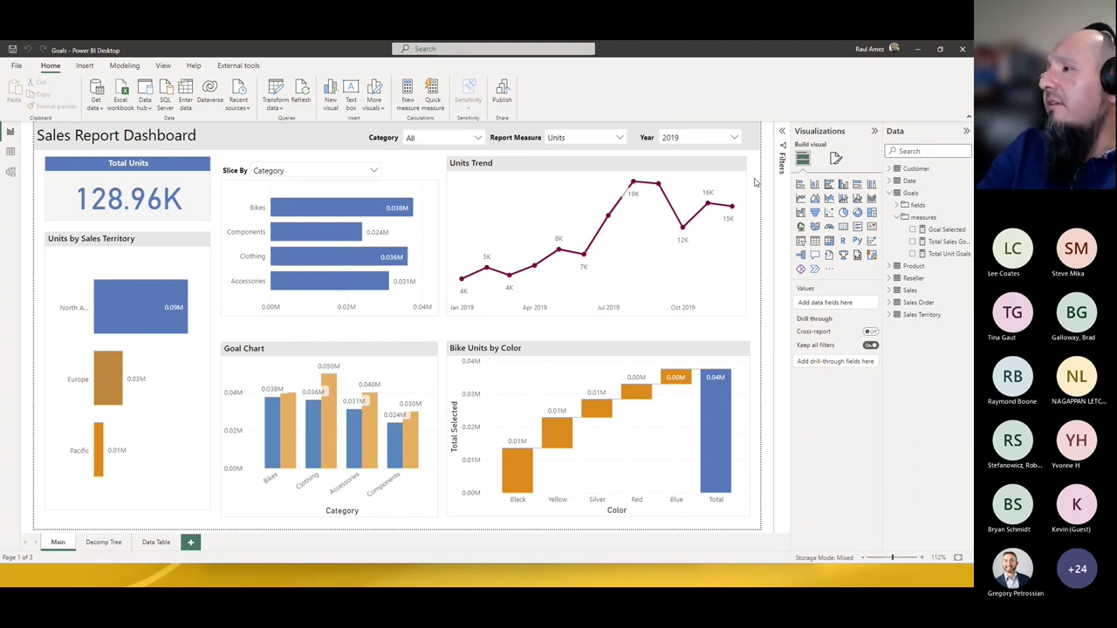
click(657, 351)
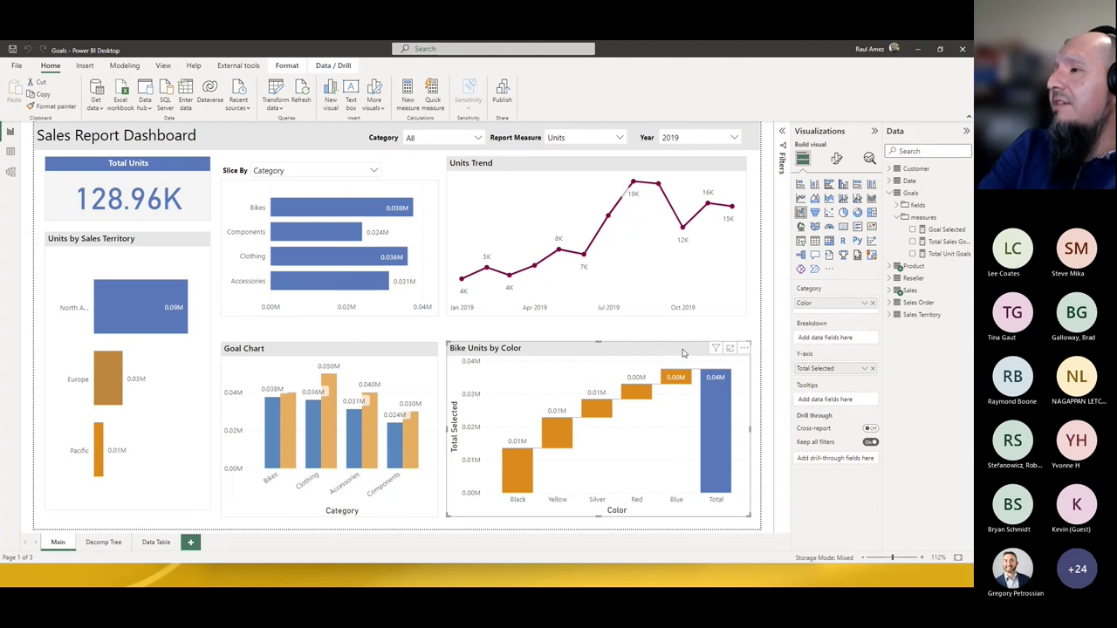
click(754, 366)
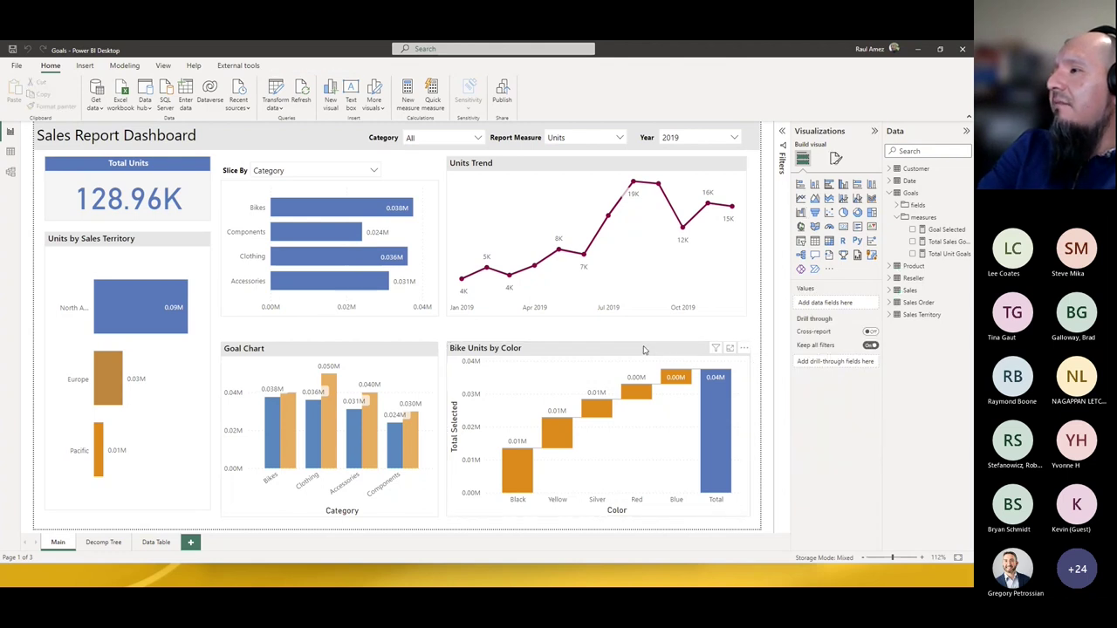
click(748, 370)
click(756, 373)
click(750, 366)
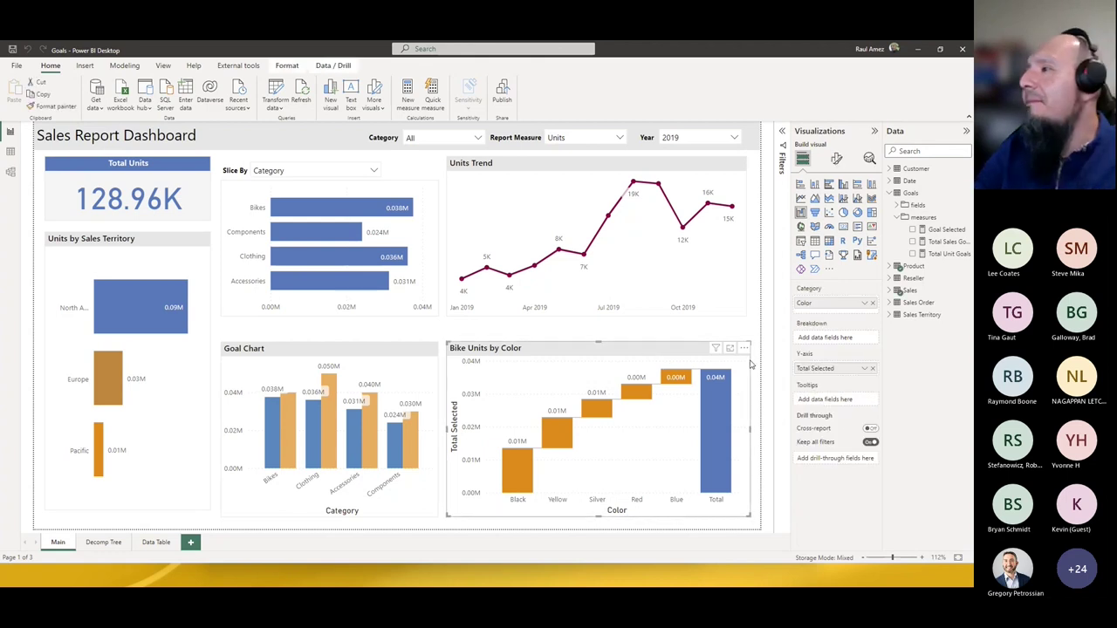
click(756, 366)
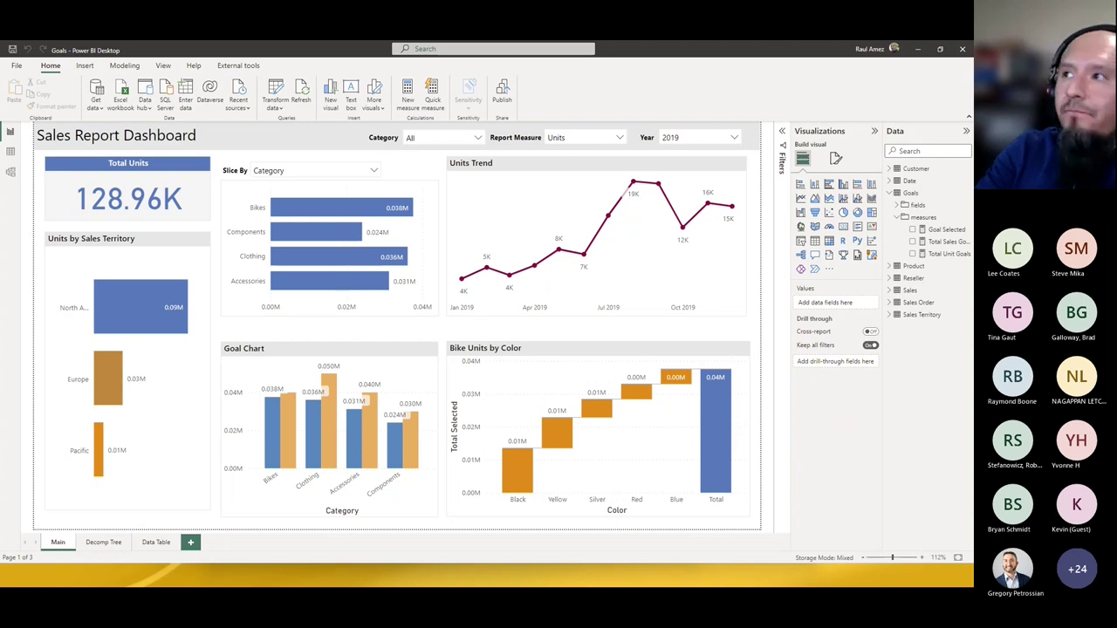
Step: Switch to the Power BI service and open the Goals dataflow's table from the Adventure Works Demo workspace in Power Query
key(alt+Tab)
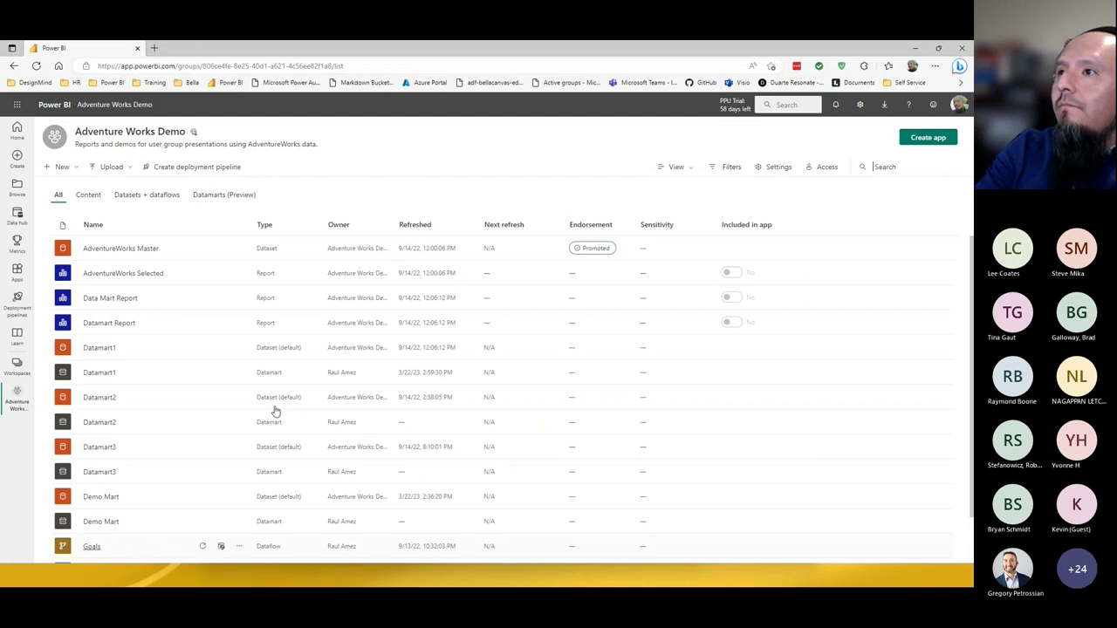
click(24, 373)
click(100, 221)
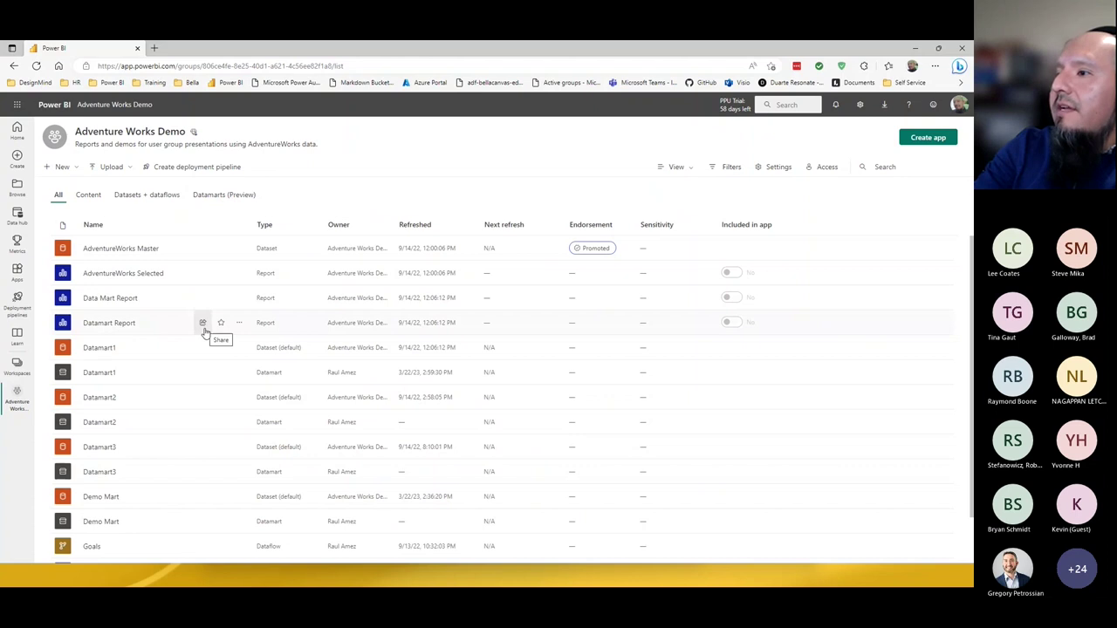
scroll(170, 459, down, 2)
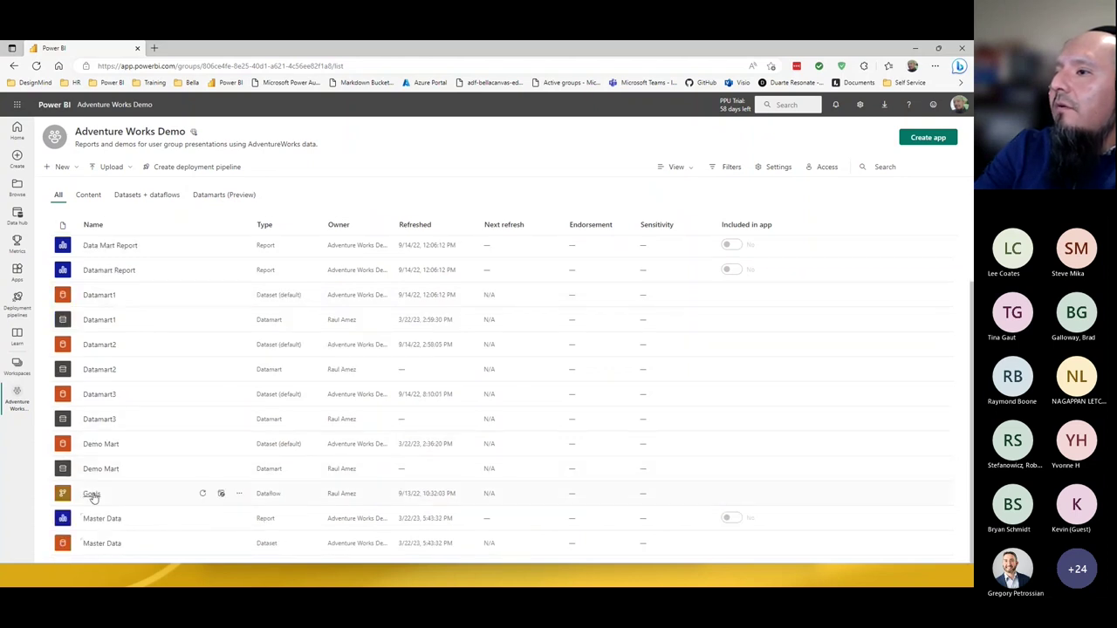
click(92, 494)
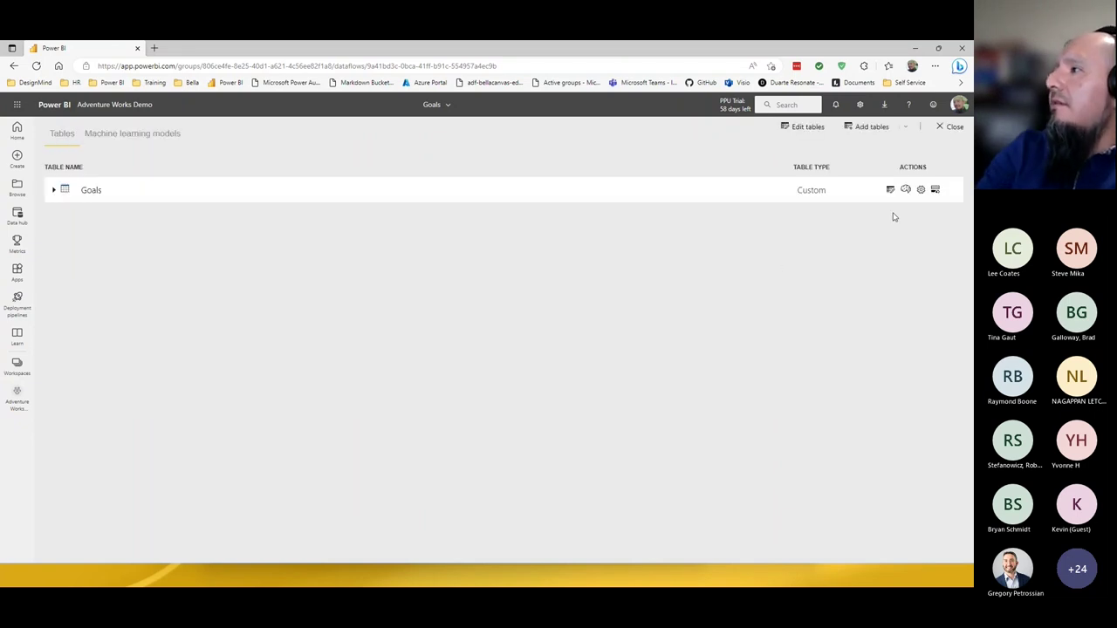
click(890, 190)
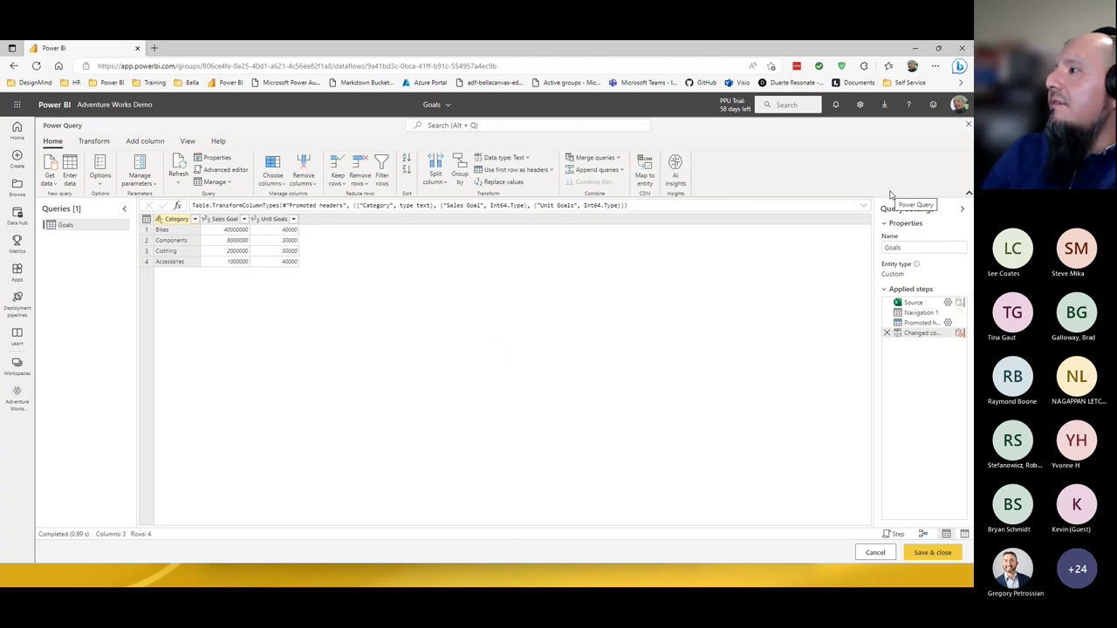
Step: Inspect the Excel workbook link in the Goals query's Source step, and leave the Power Query editor without saving
click(947, 302)
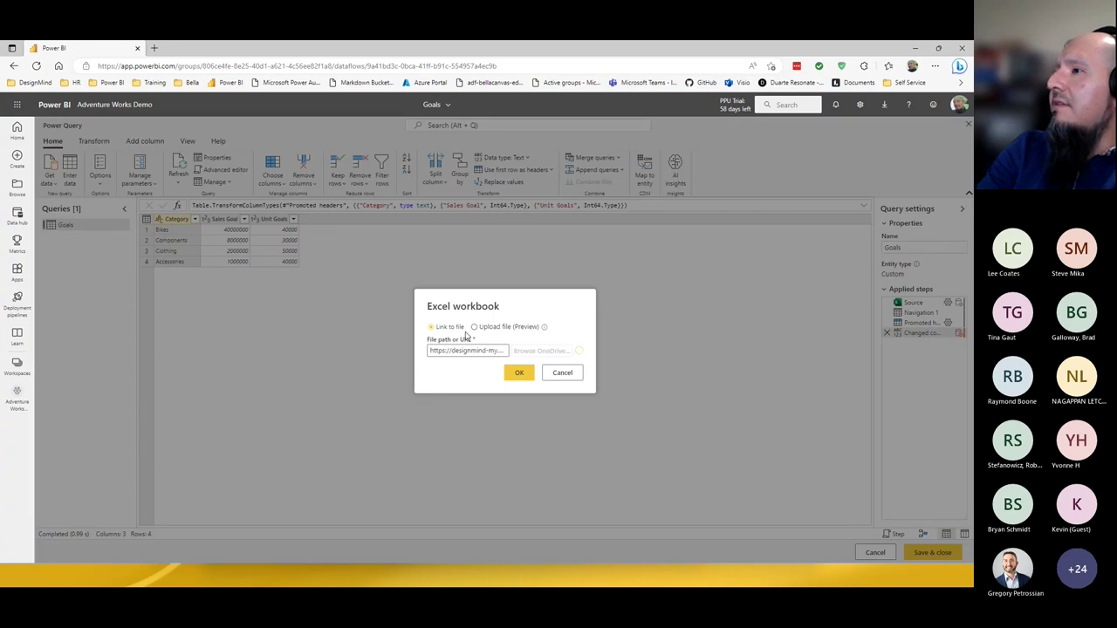
click(559, 377)
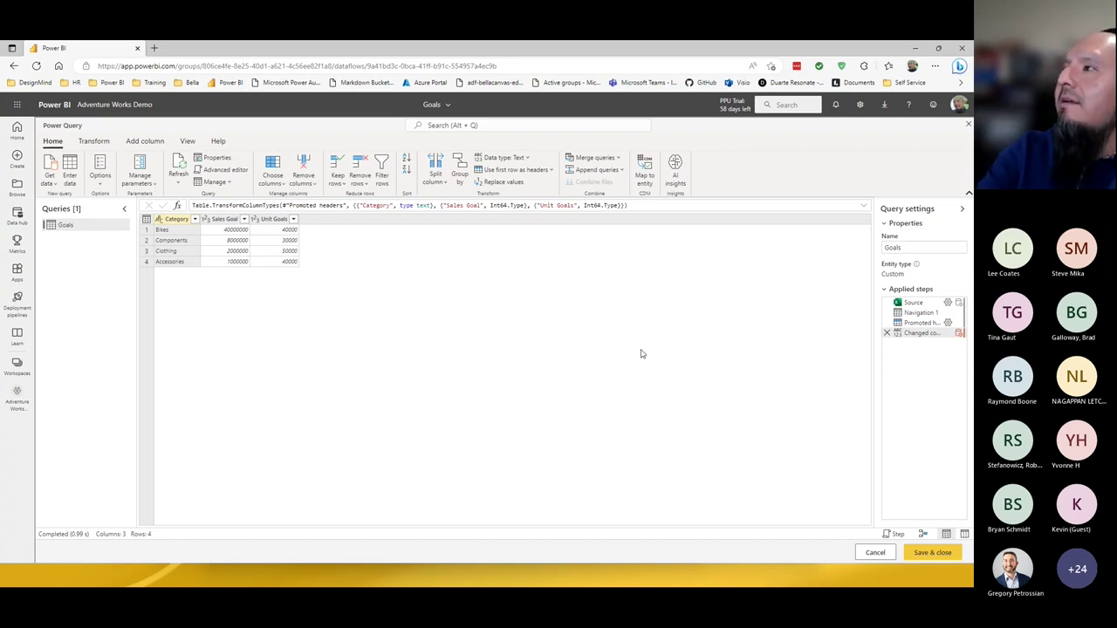
click(882, 555)
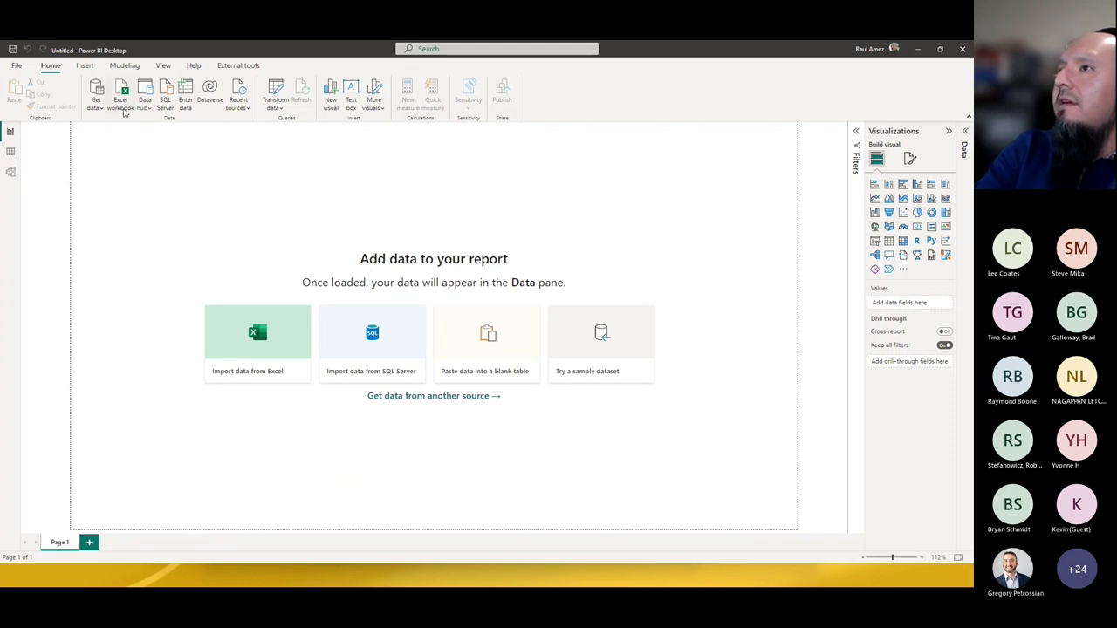
Step: Start a new data connection using the Power Platform Dataflows connector rather than the legacy Power BI dataflows one
click(95, 104)
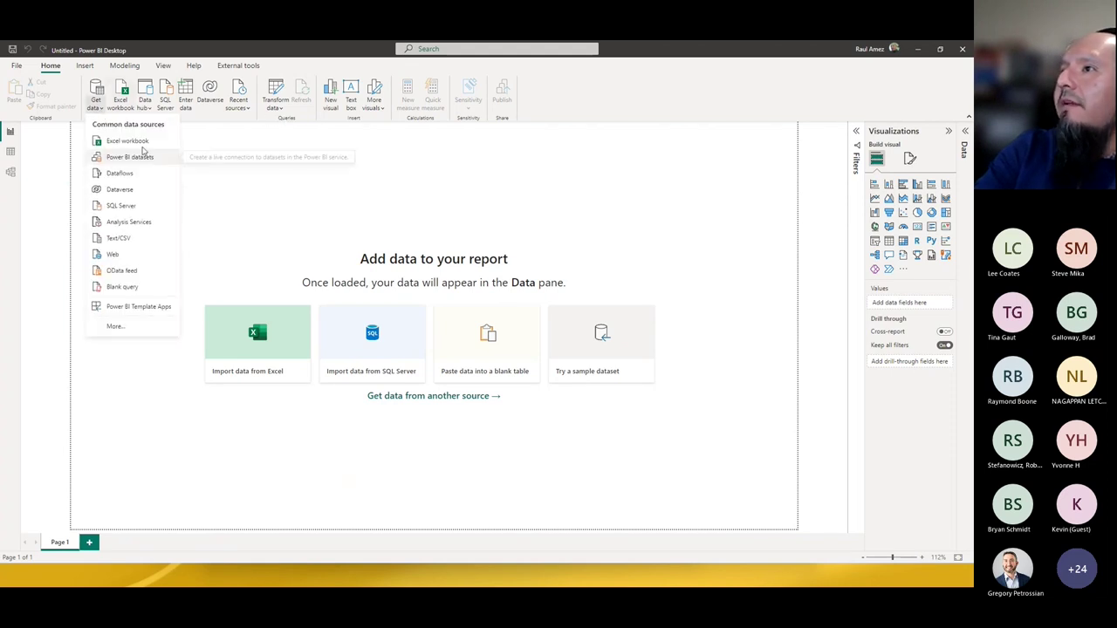
click(96, 92)
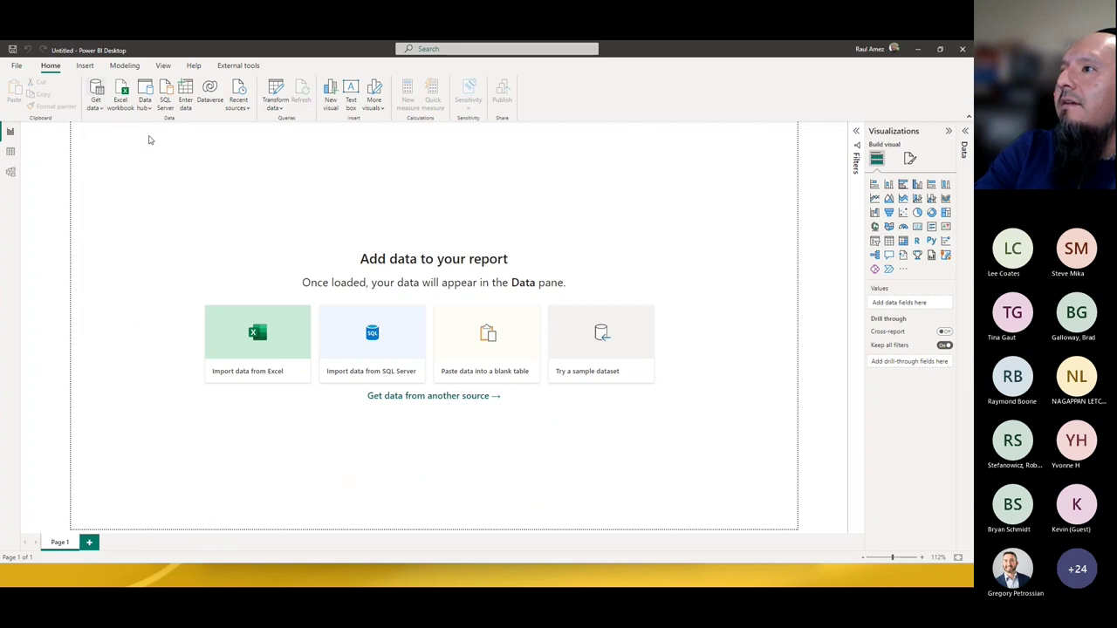
click(96, 90)
click(396, 243)
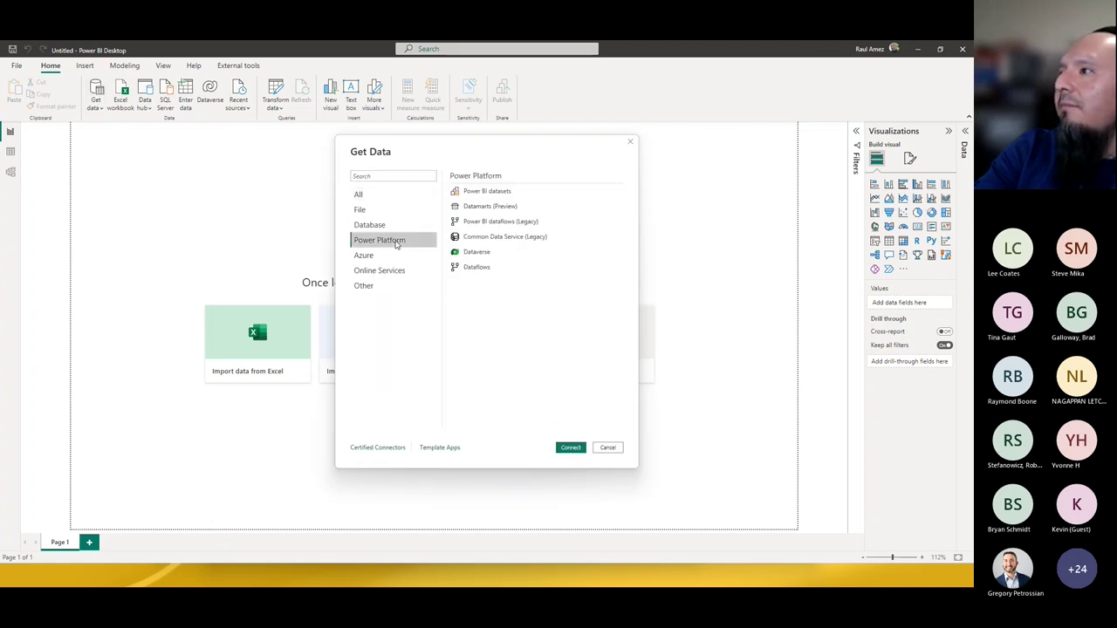
click(479, 225)
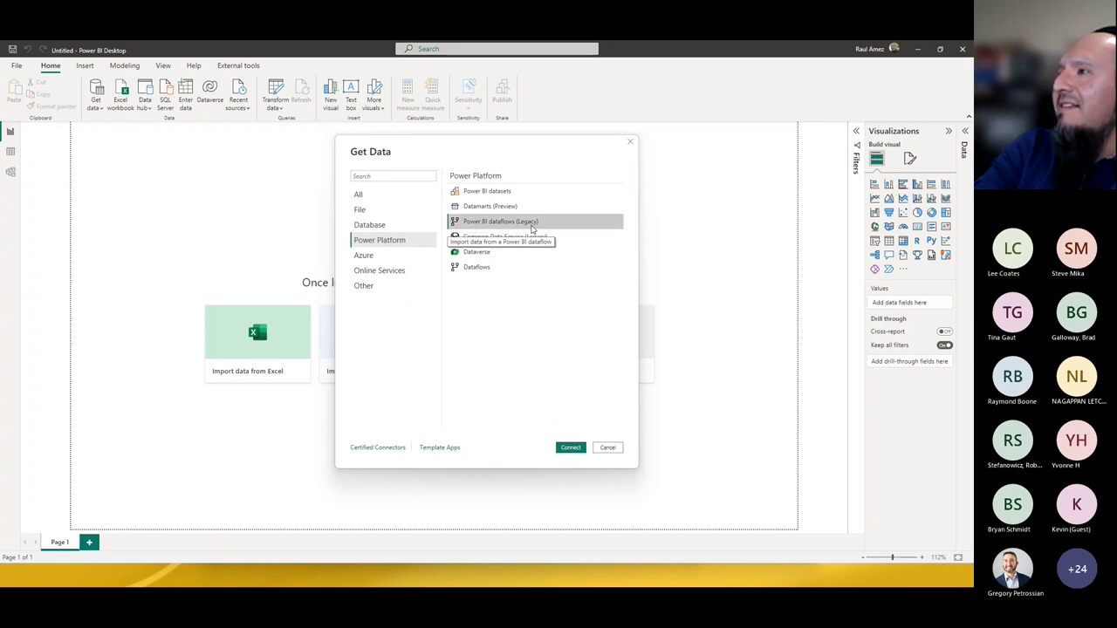
click(486, 272)
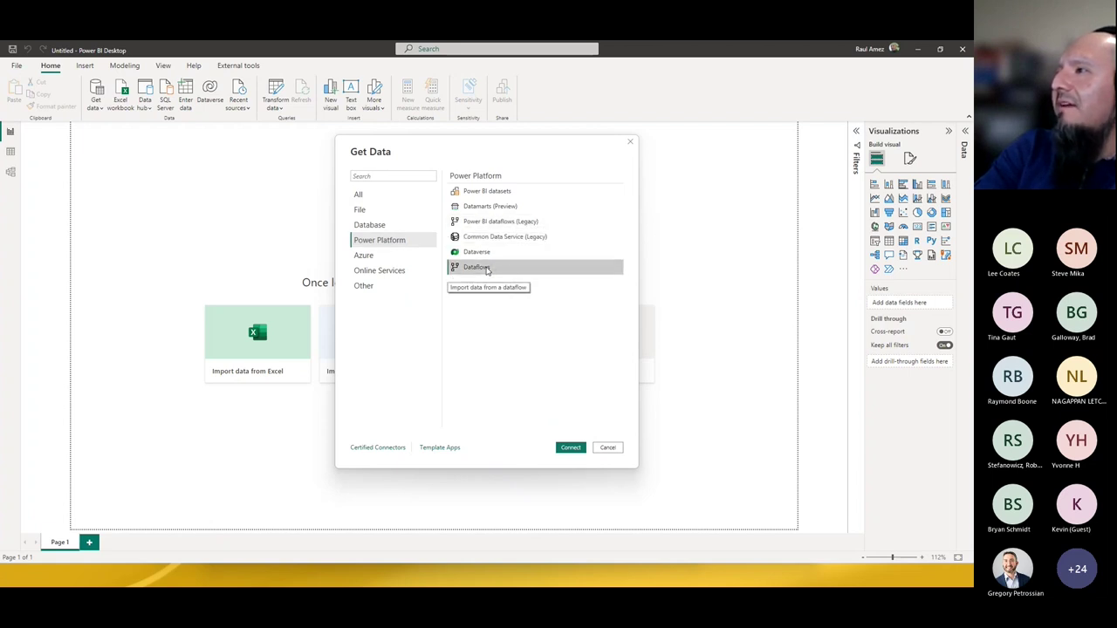
click(521, 225)
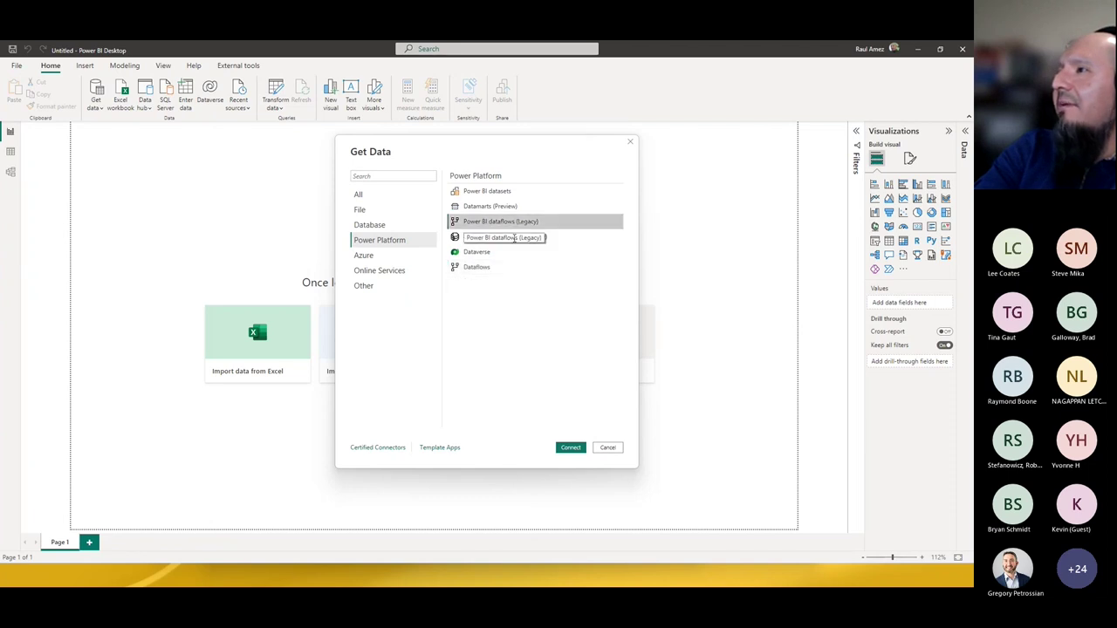
click(489, 268)
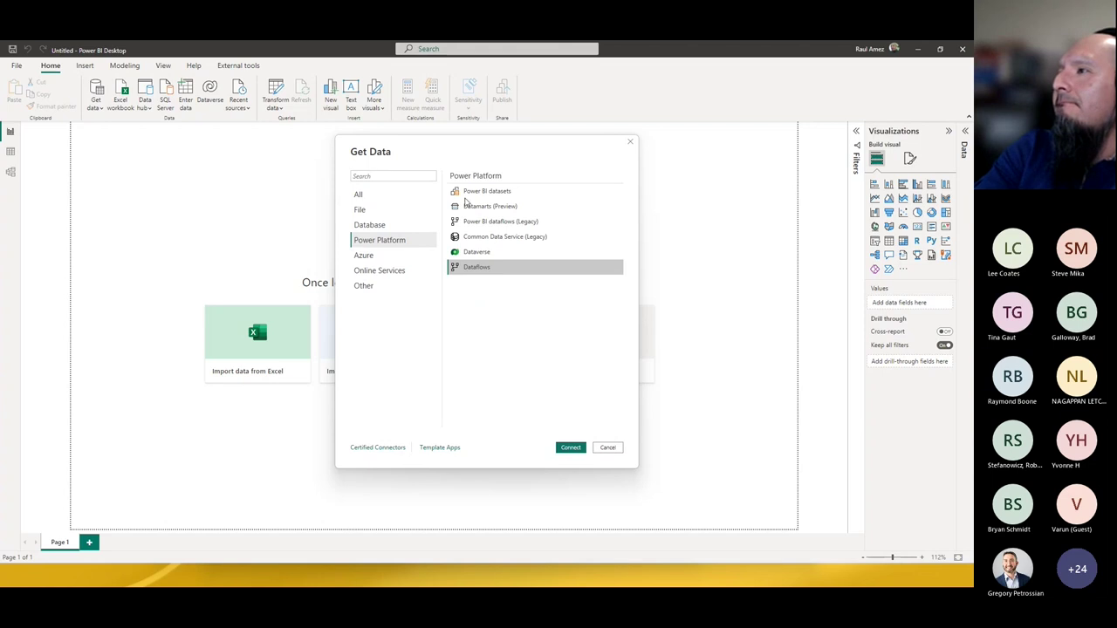
click(572, 447)
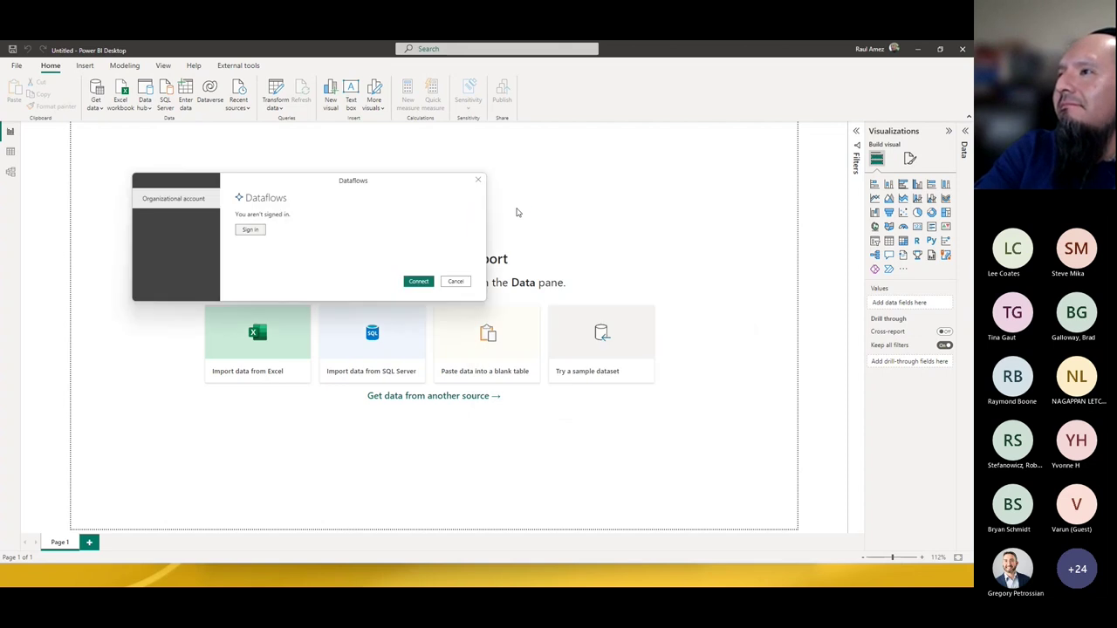
Step: Sign in to Dataflows with the organizational account connected to Windows and open the connection
click(250, 229)
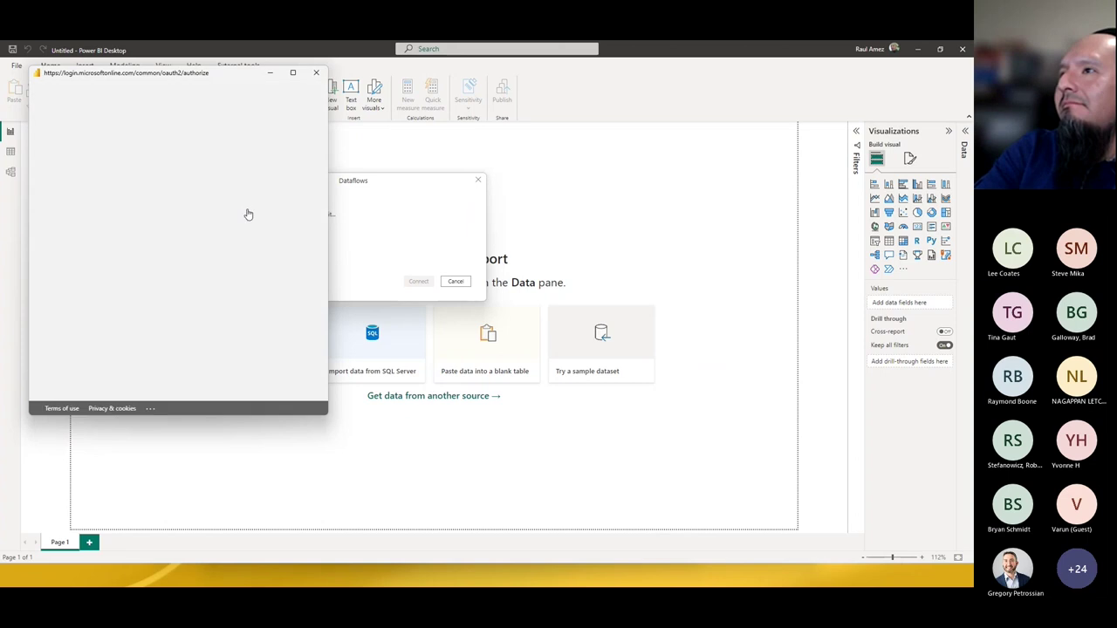
click(152, 202)
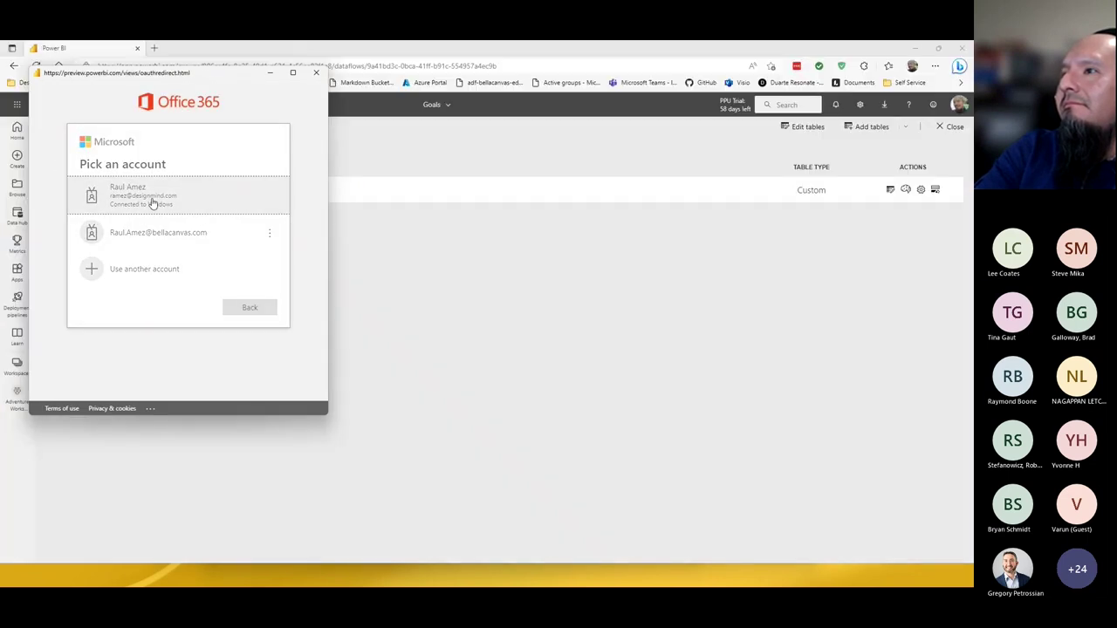
click(418, 281)
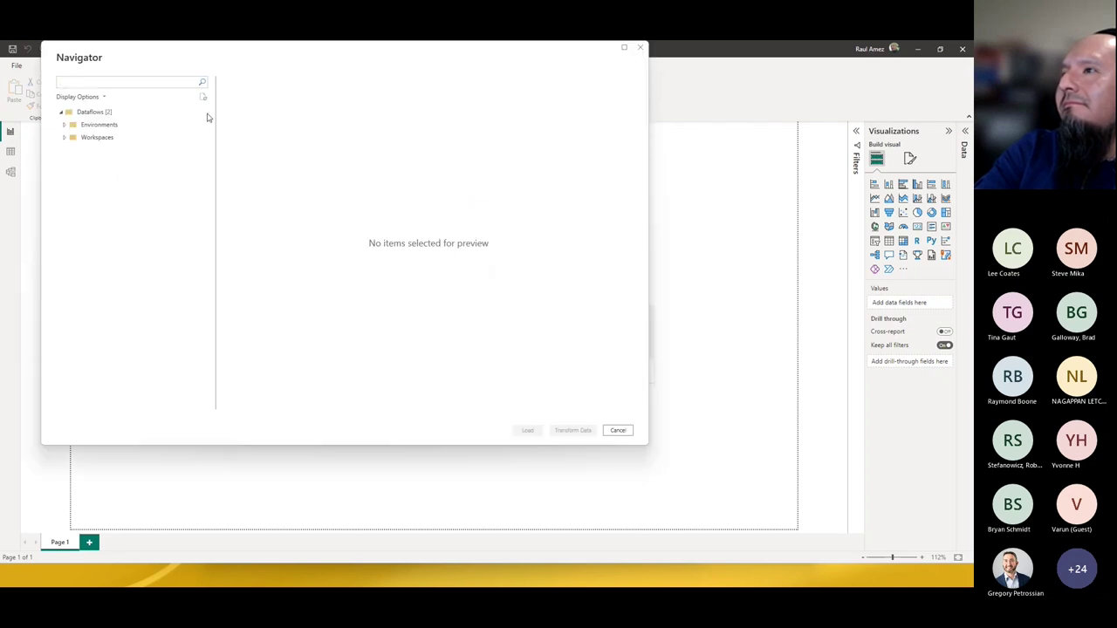
Step: Load the Goals table from the Goals dataflow in the Adventure Works Demo workspace into the report
click(64, 139)
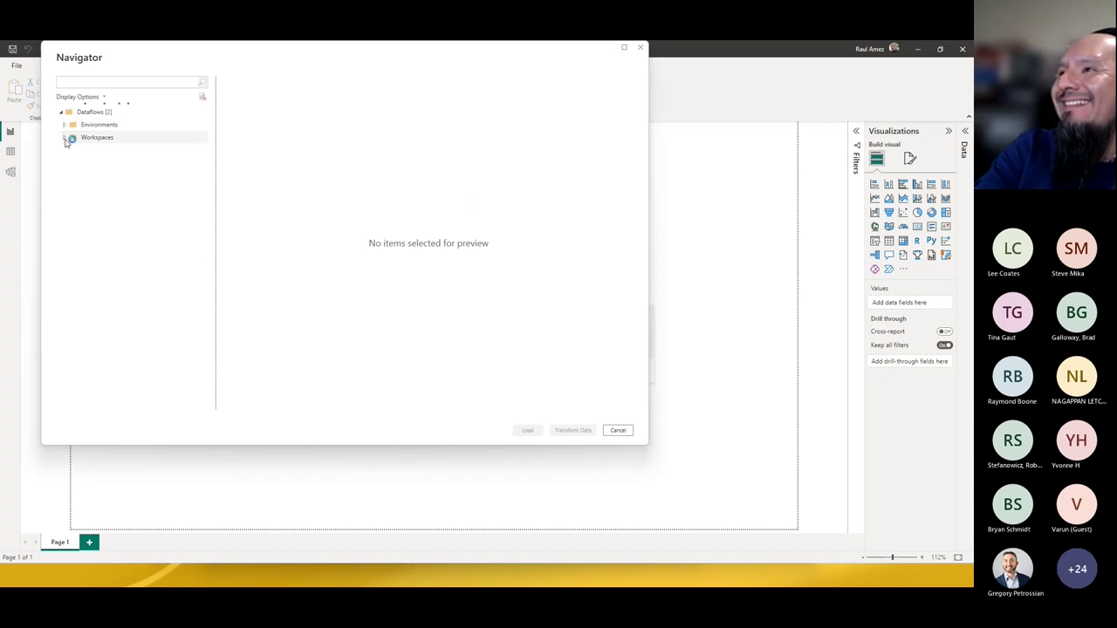
click(67, 137)
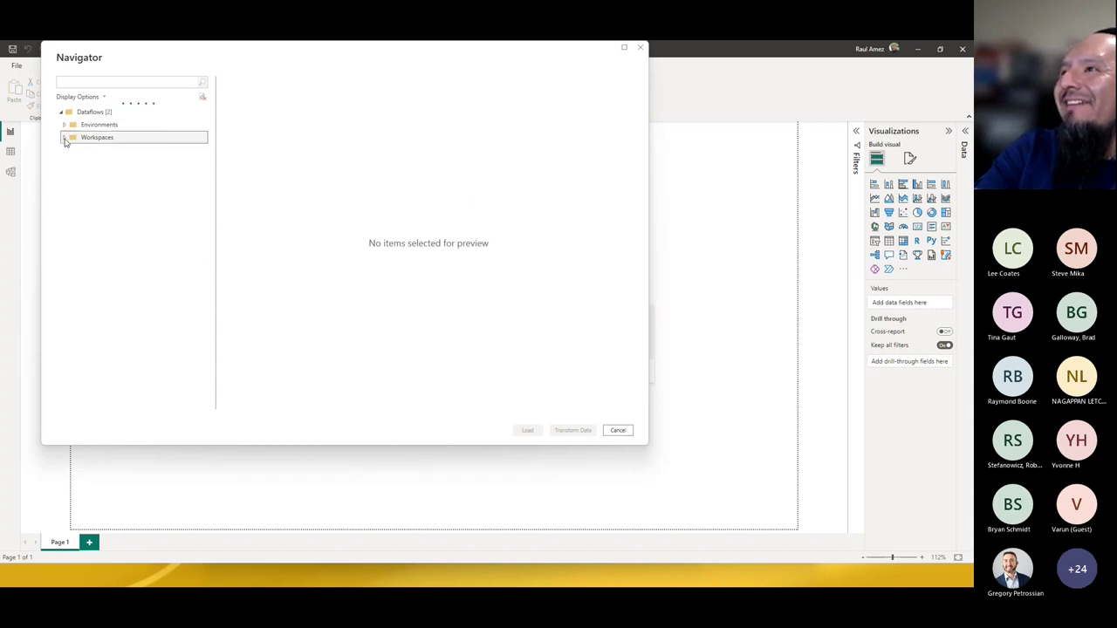
drag(253, 51, 376, 140)
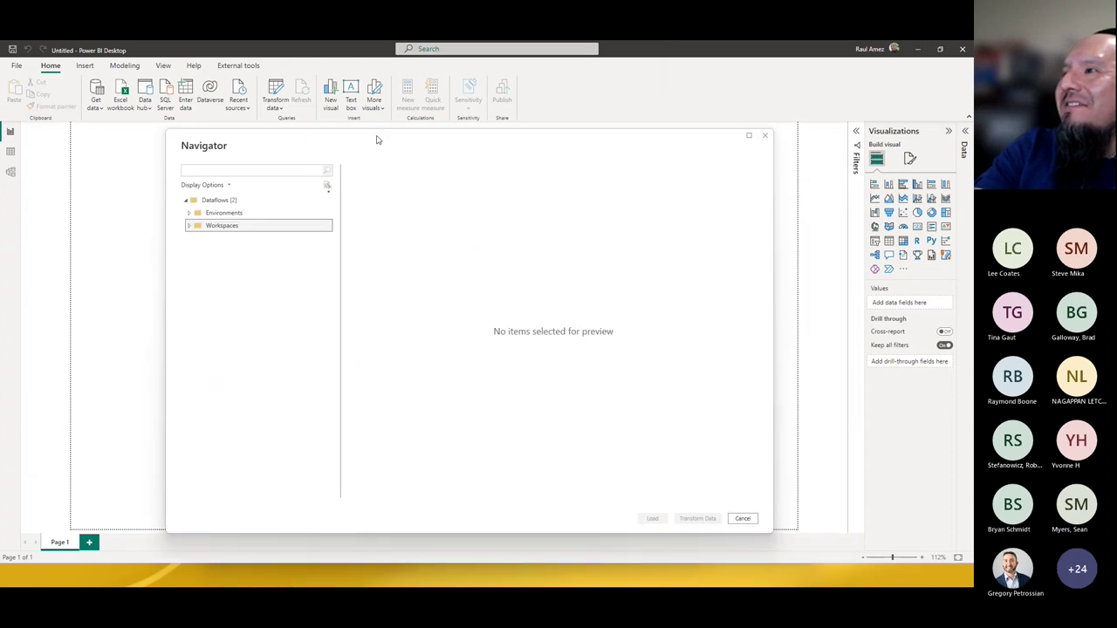
click(194, 240)
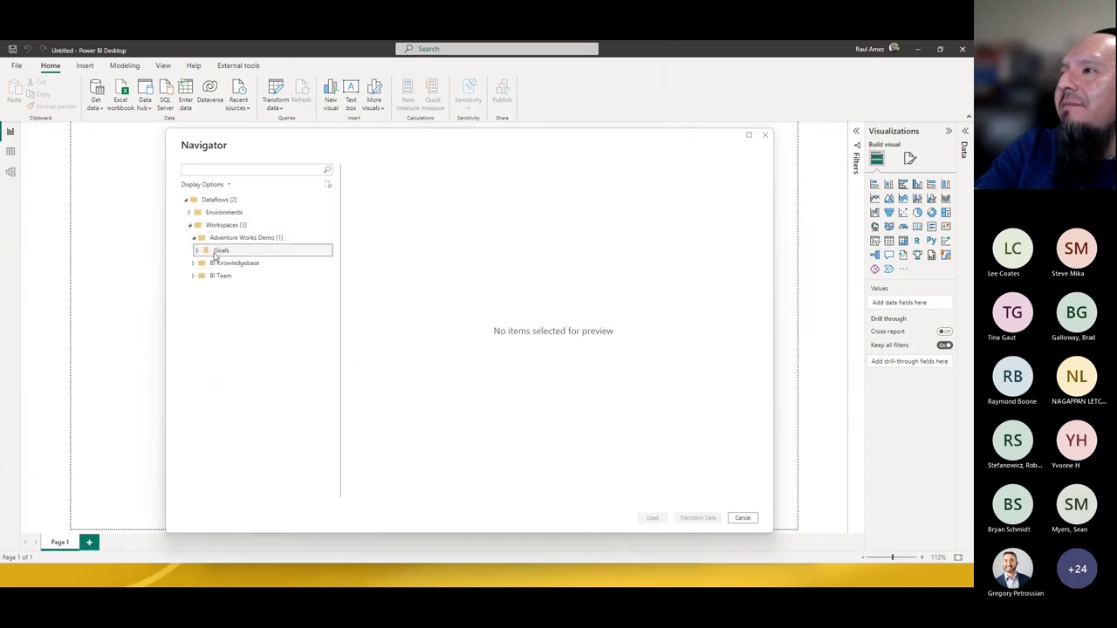
click(198, 251)
click(208, 263)
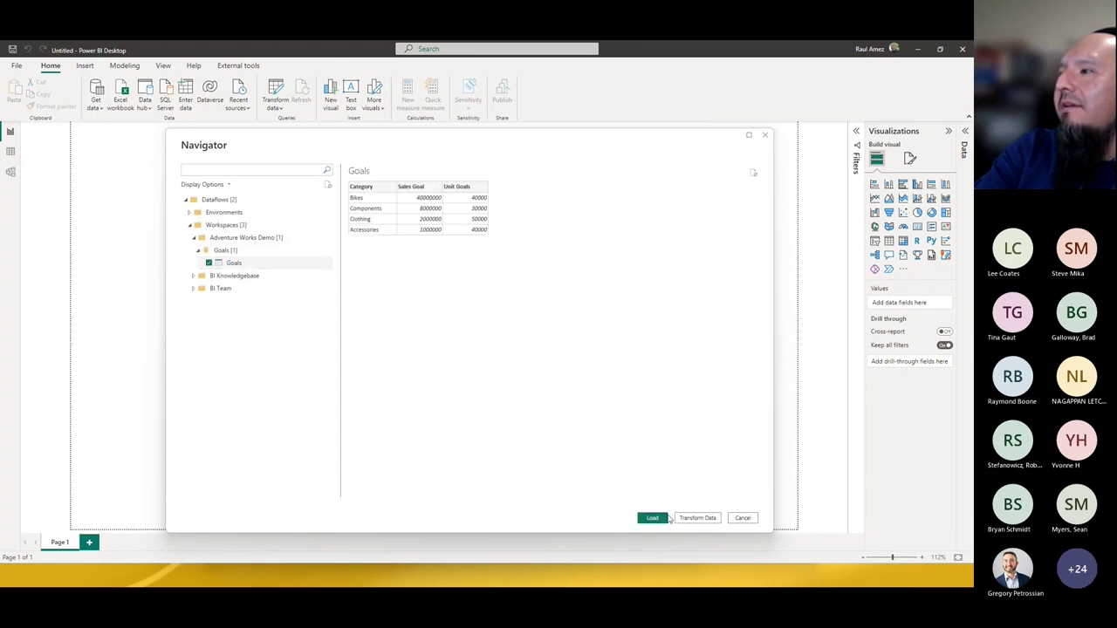
click(651, 519)
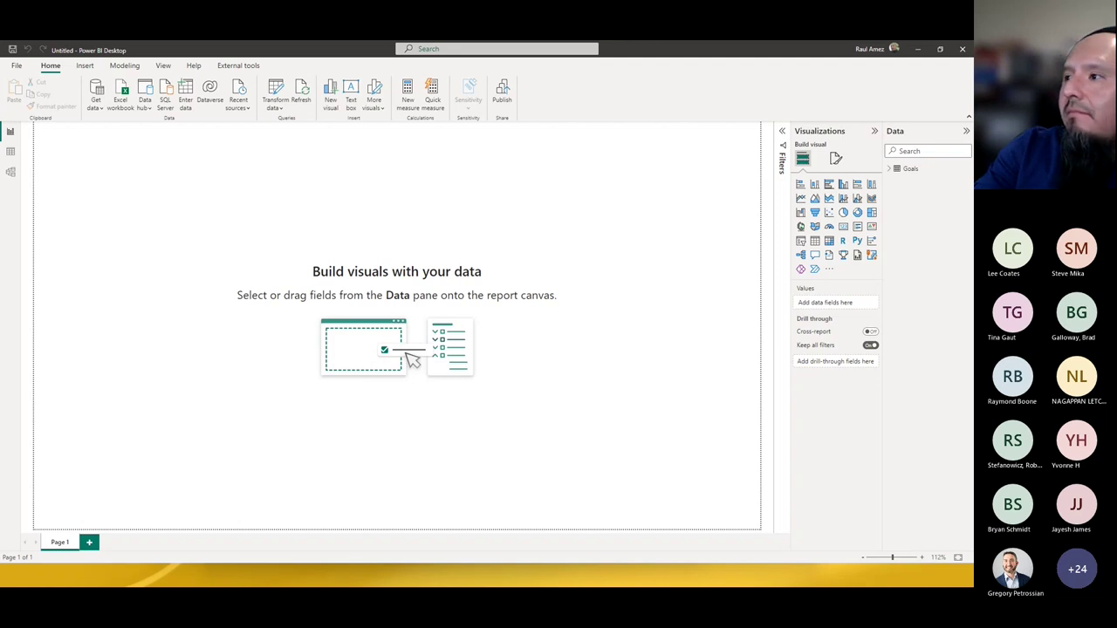
Step: Switch to the Power BI service, review the available data sources in the Goals table's Power Query editor, and leave without saving
click(916, 52)
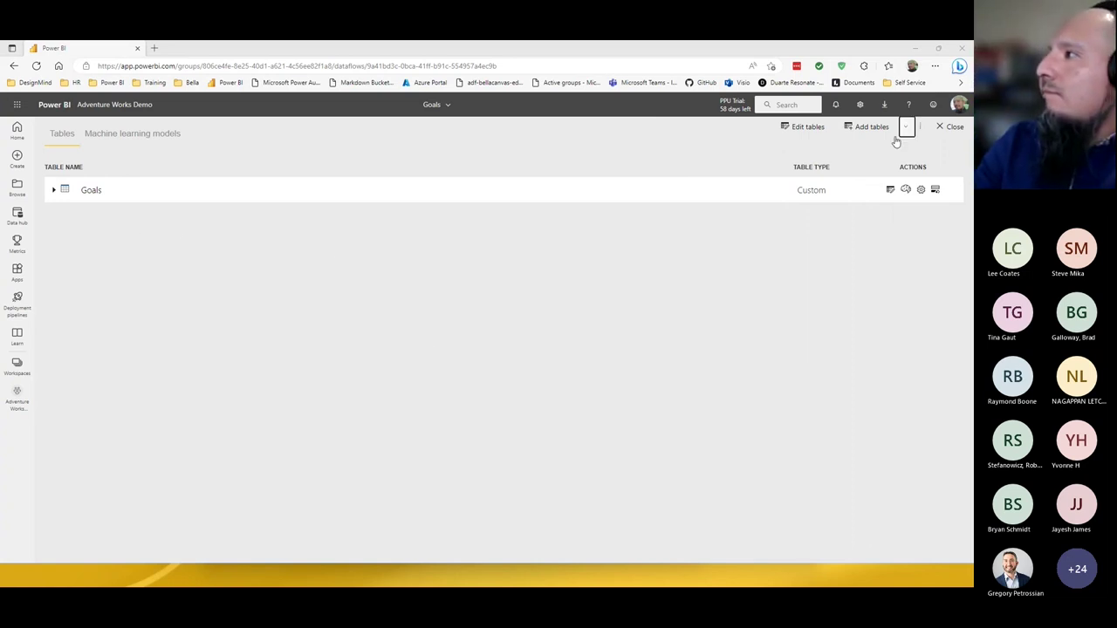
click(888, 191)
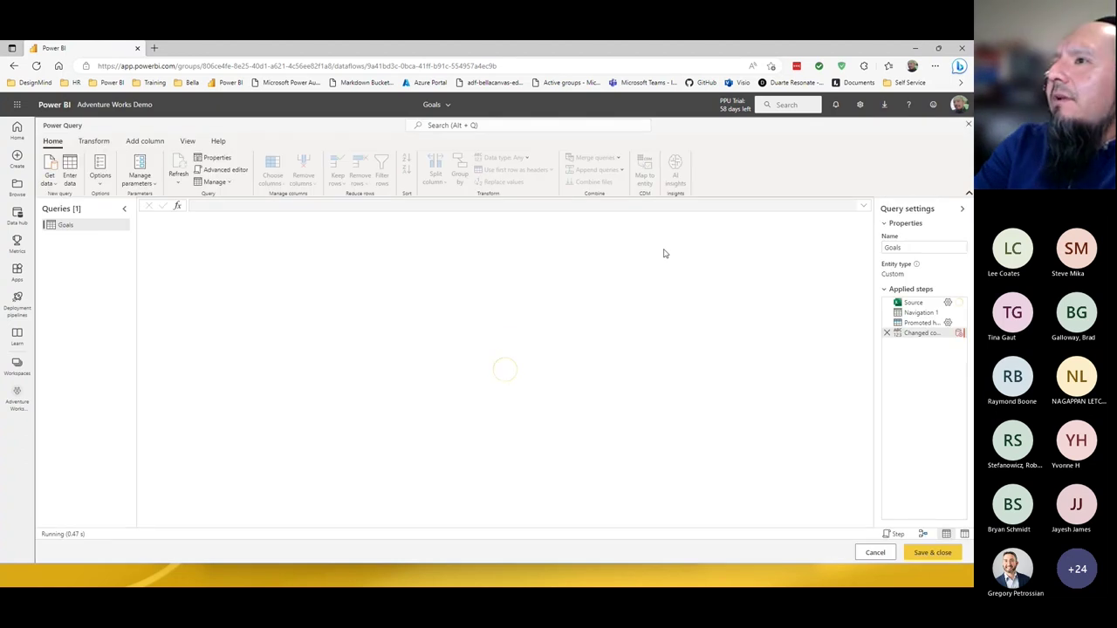
click(51, 183)
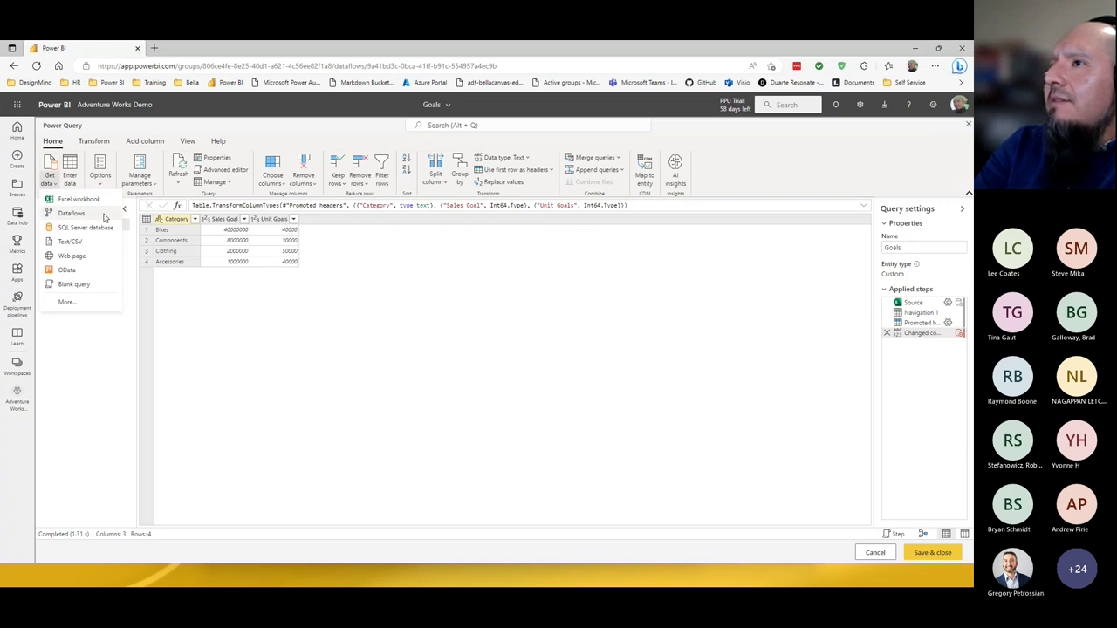
click(278, 384)
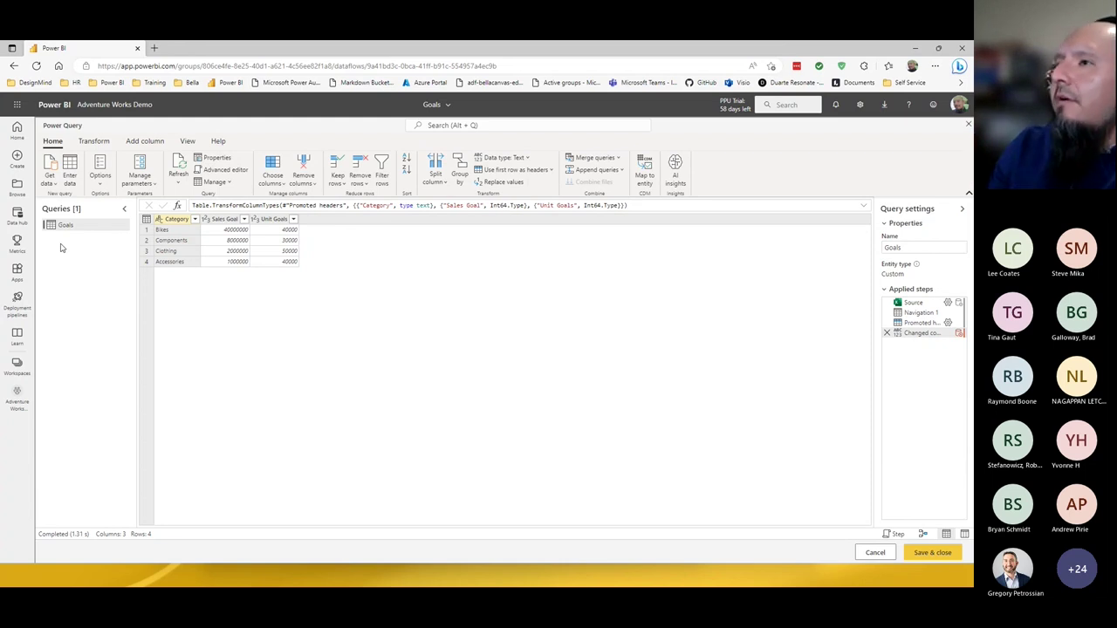
click(50, 181)
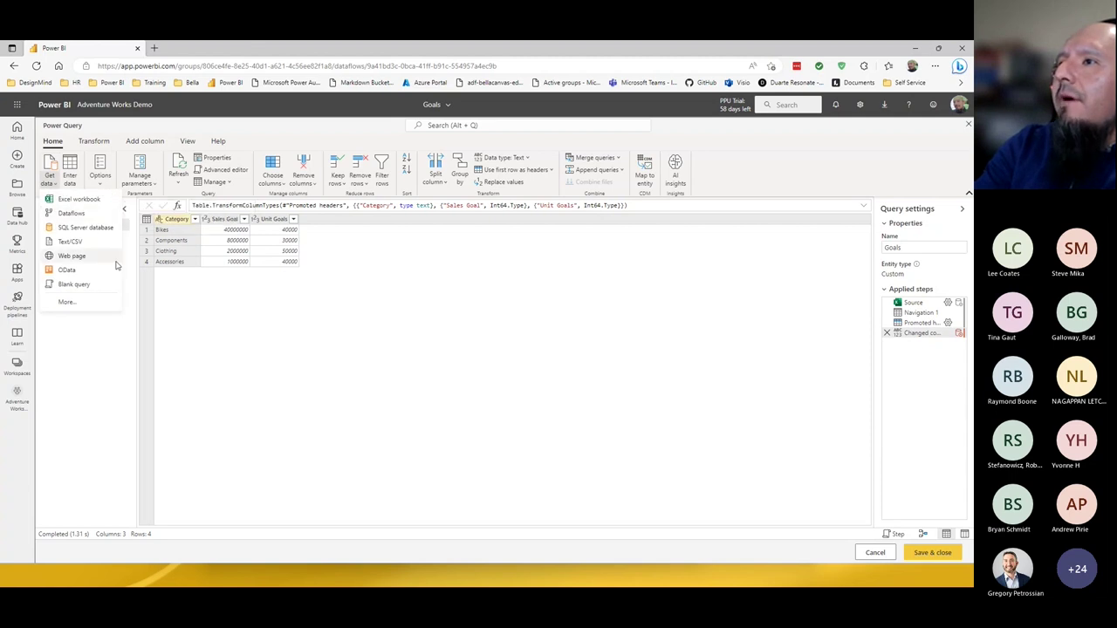
click(111, 388)
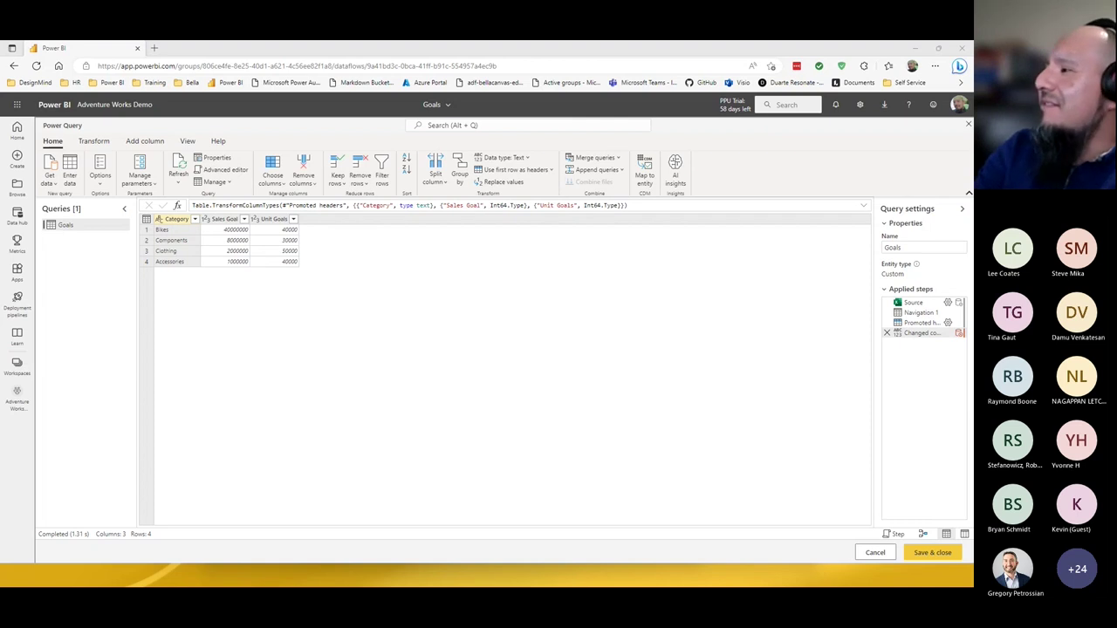
click(875, 553)
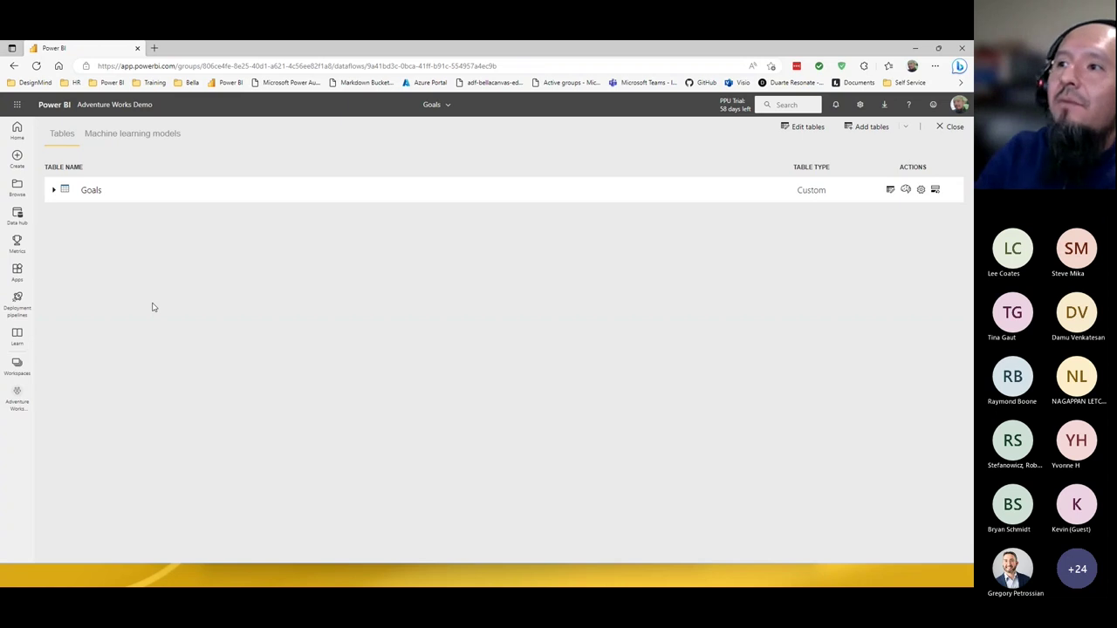
Step: Return to the Adventure Works Demo workspace and open the Datamart1 datamart
click(16, 370)
click(100, 217)
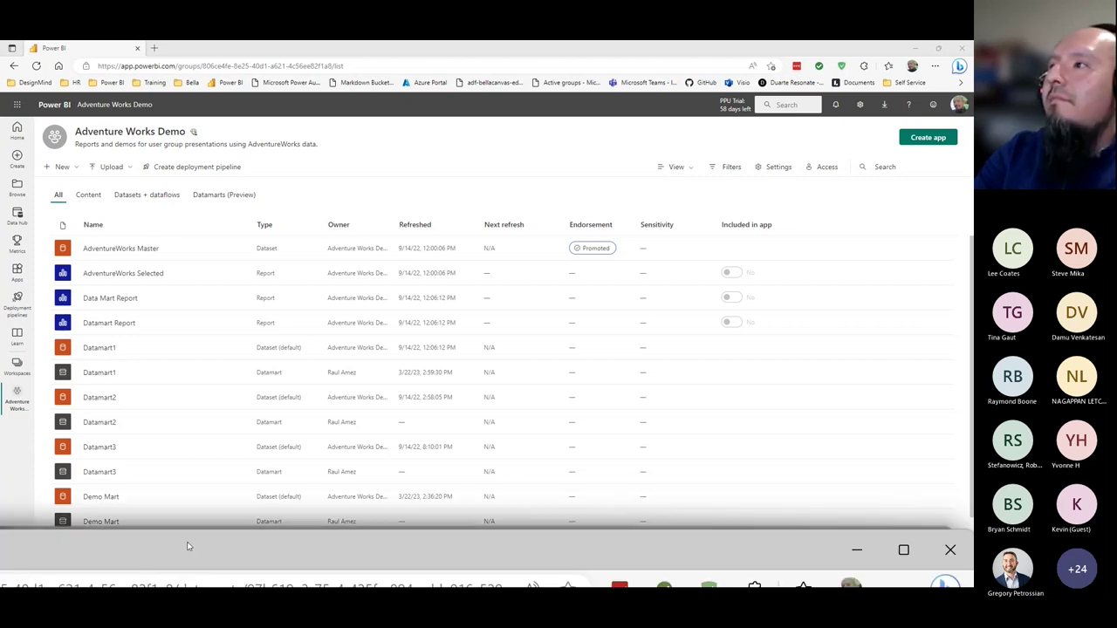
click(489, 549)
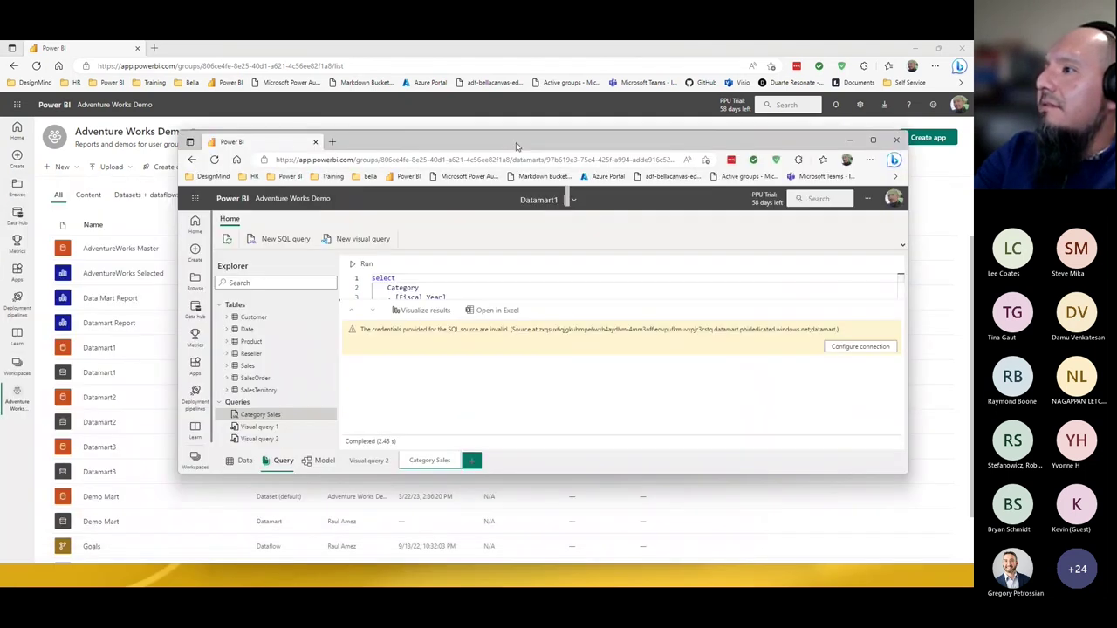
click(683, 47)
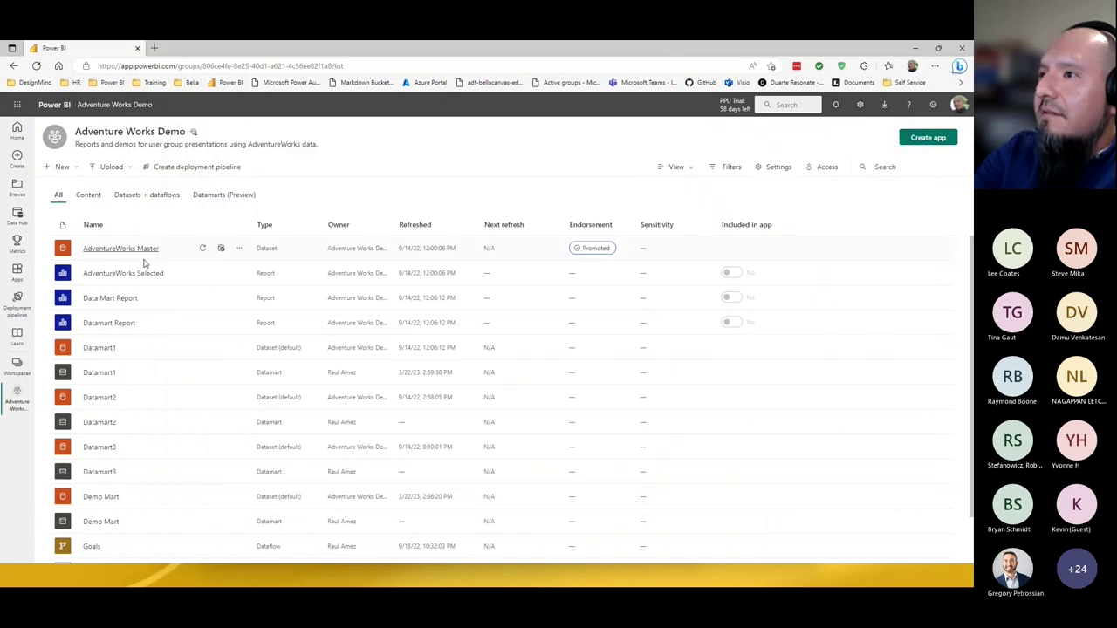
click(100, 377)
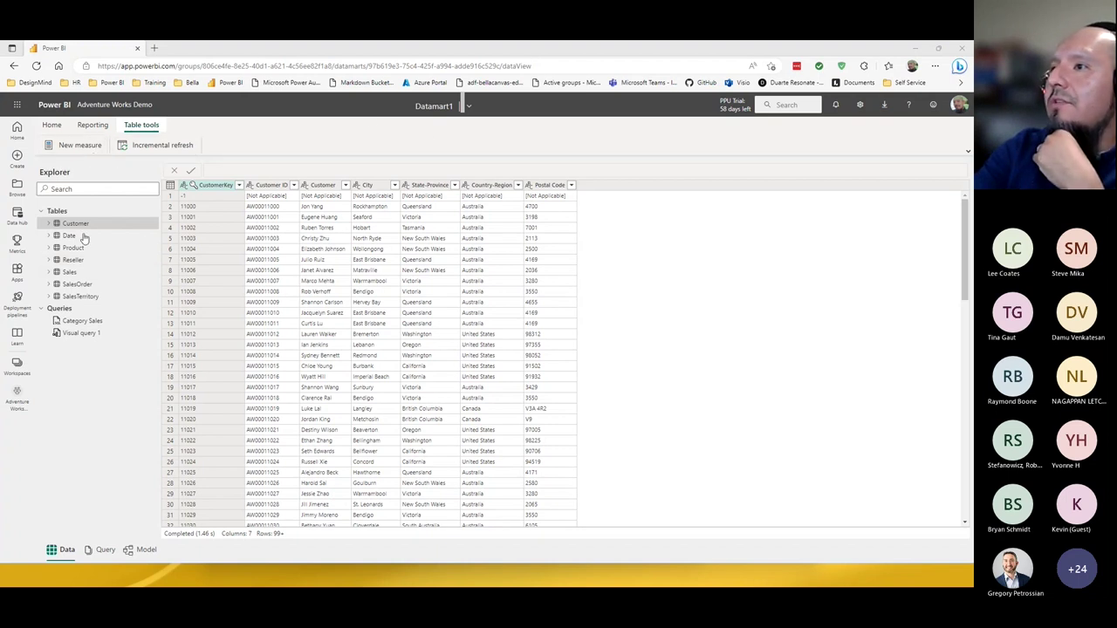
Step: Inspect the Sales table's data and fields, and review the Total Sales Amount measure's formula
click(70, 273)
click(49, 272)
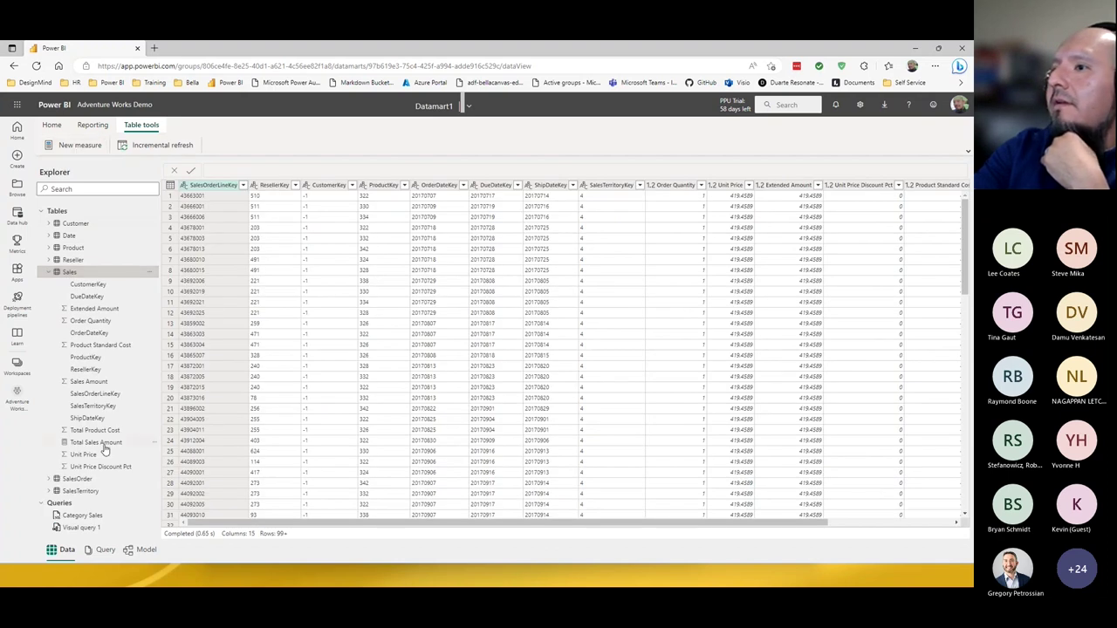
click(137, 445)
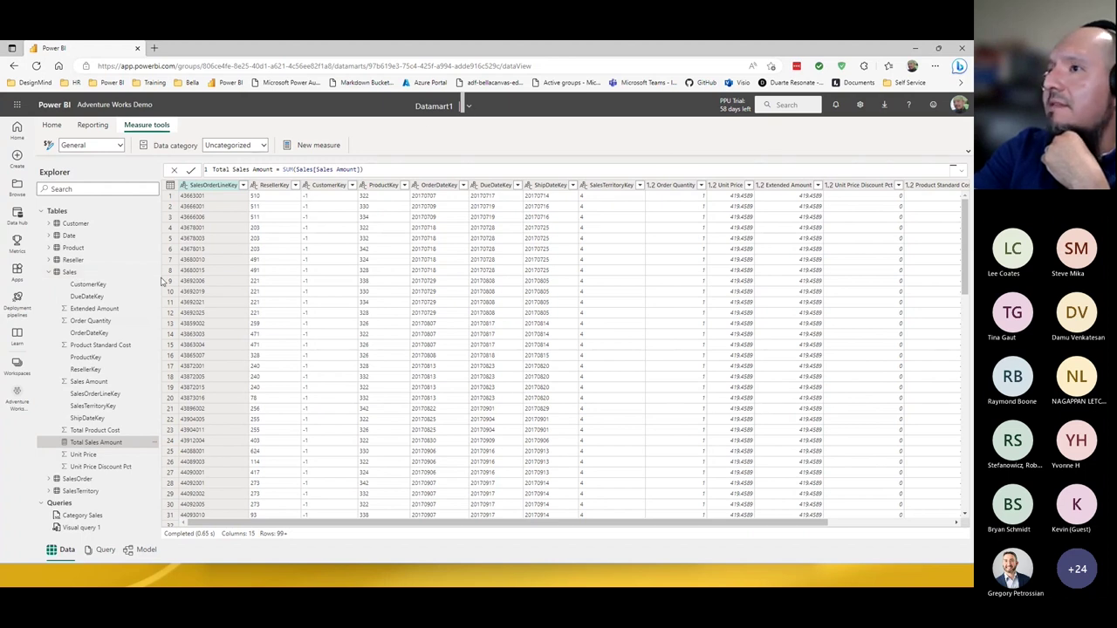
Step: Create a Total Quantity measure in the Sales table with the formula sum(Sales[Order Quantity])
click(88, 273)
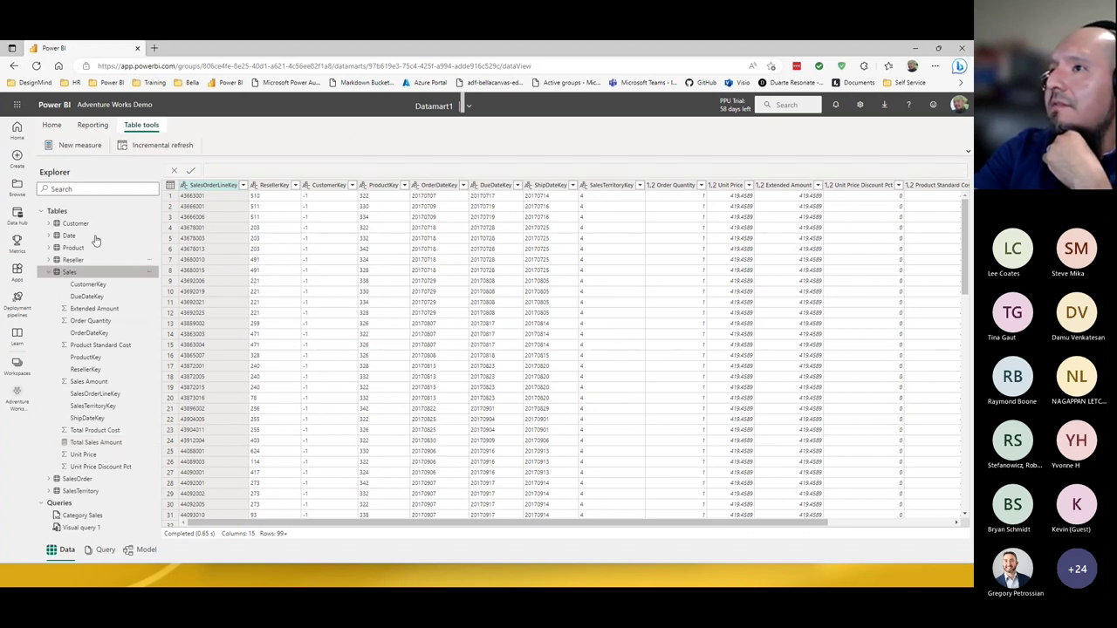
click(85, 148)
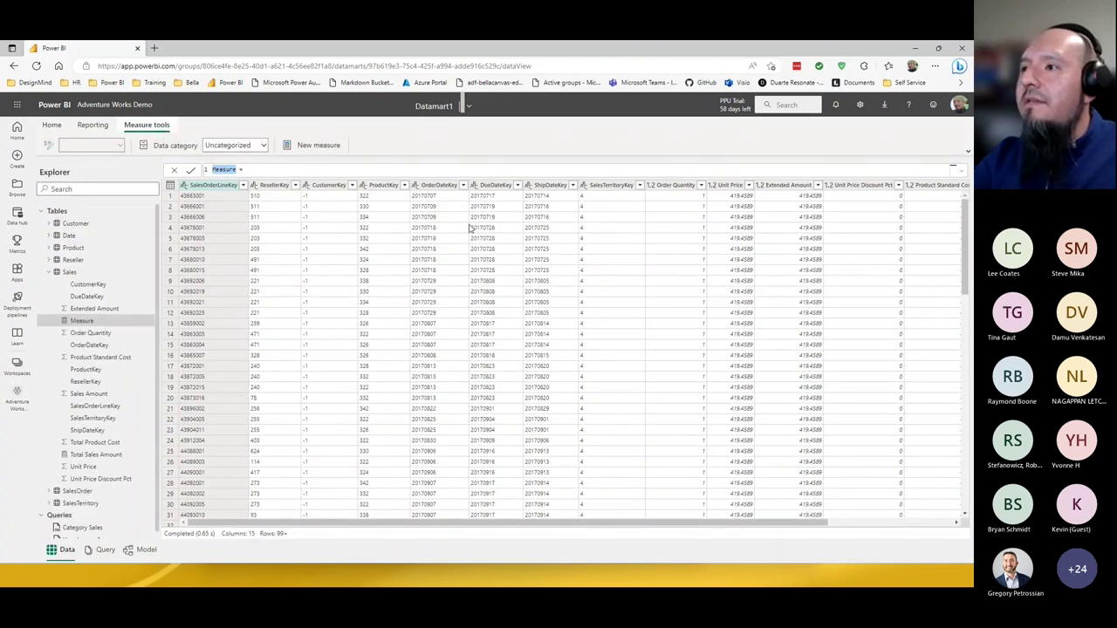
text(Total Quantity)
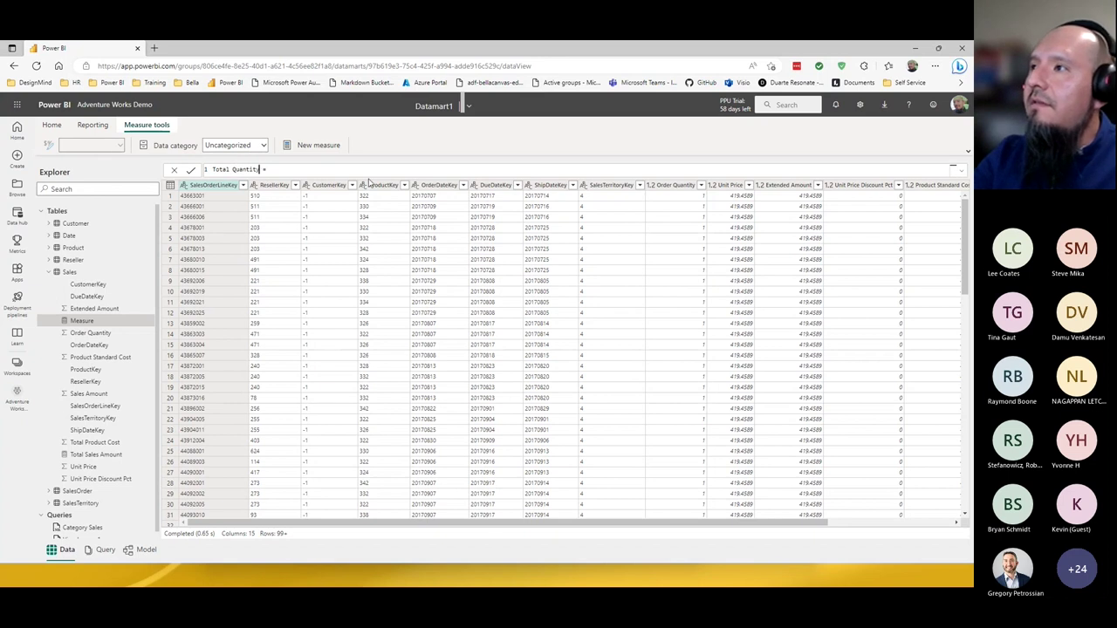
text(sum()
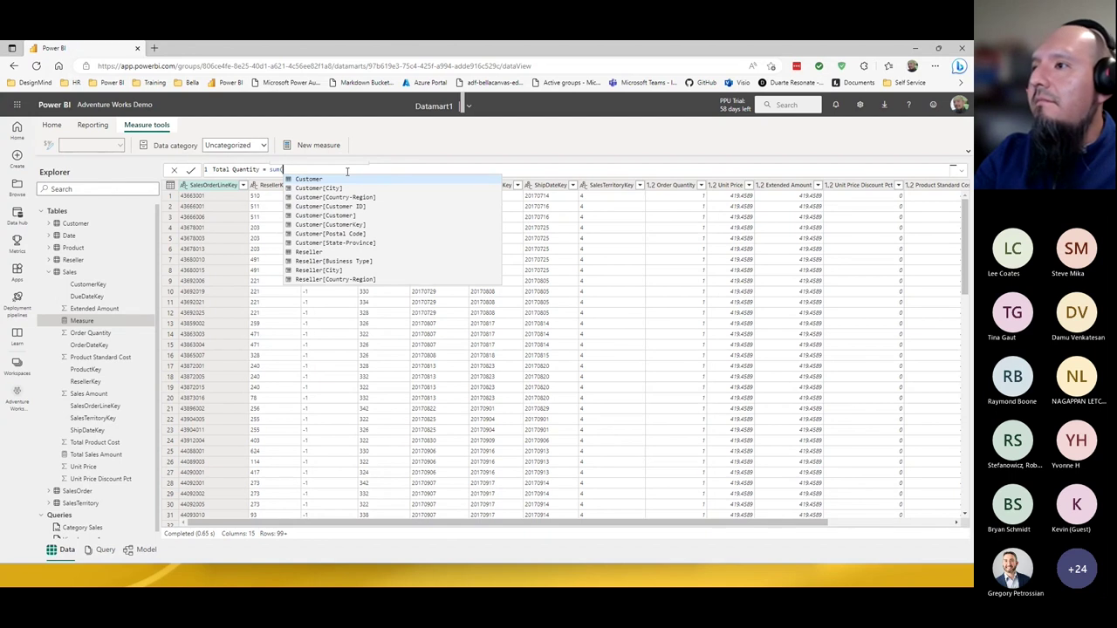
text(Sales[Order Quantity)
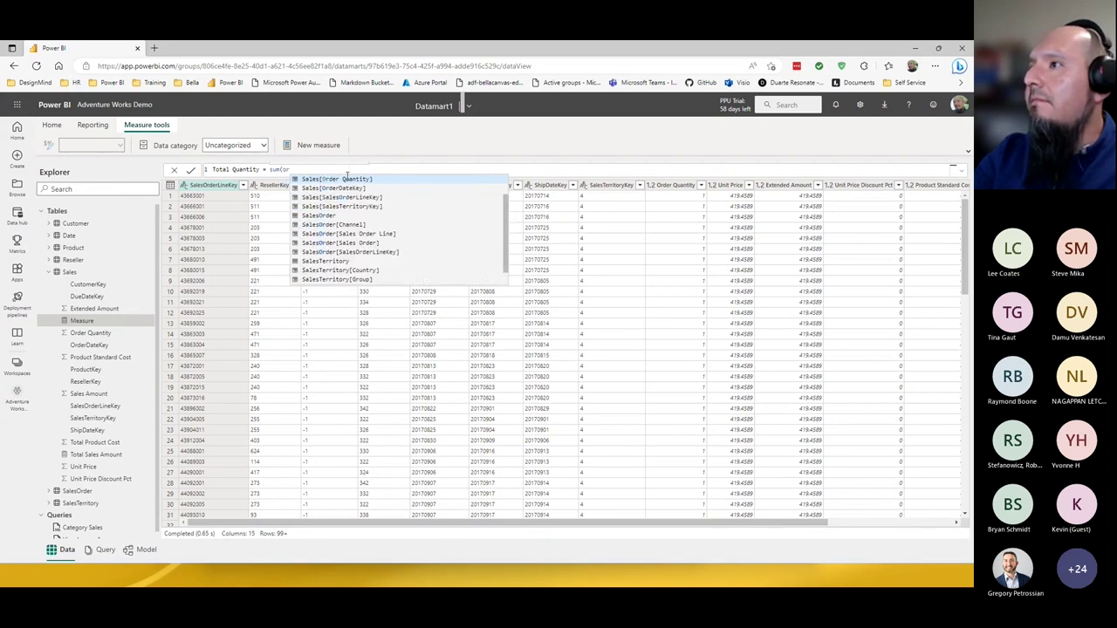
click(349, 181)
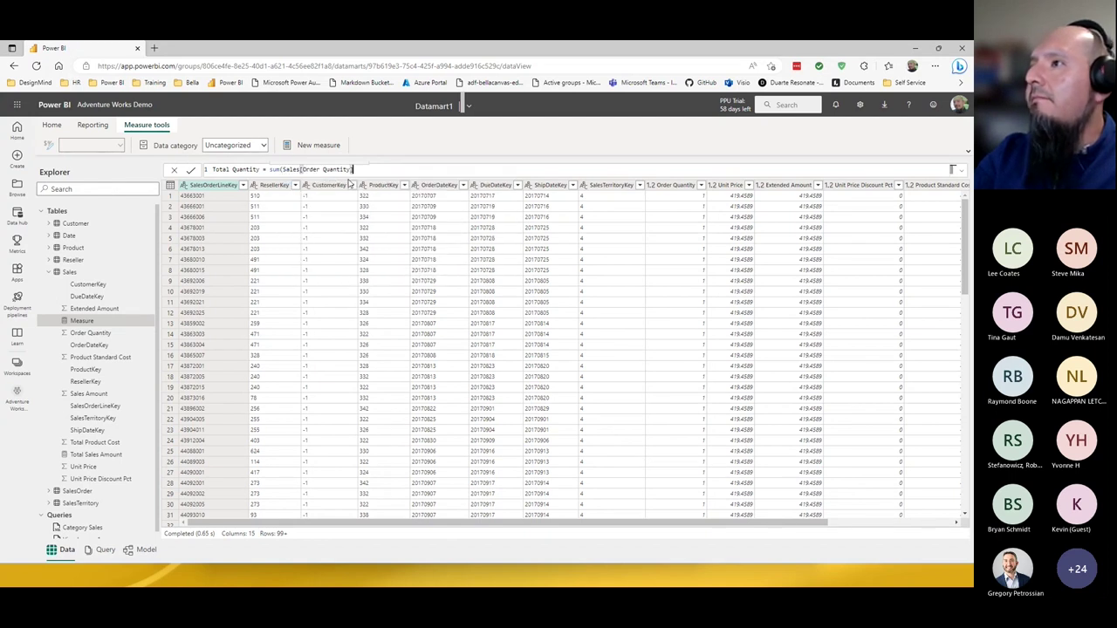
click(190, 171)
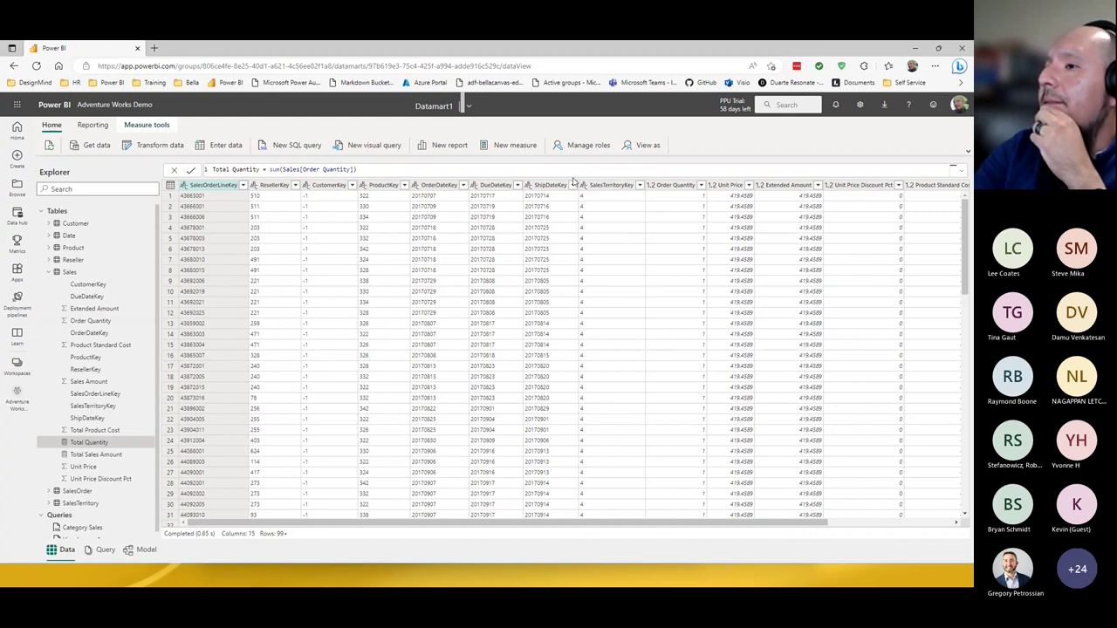
Step: Open the saved Category Sales SQL query, review its select, join and grouping clauses, and run it
click(104, 551)
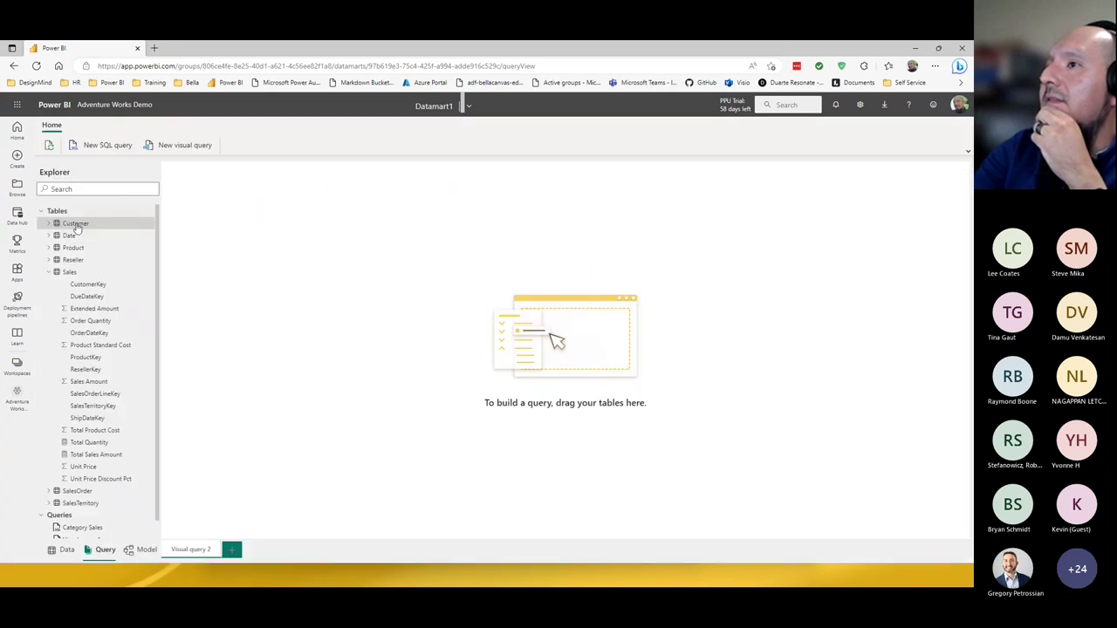
scroll(94, 295, down, 1)
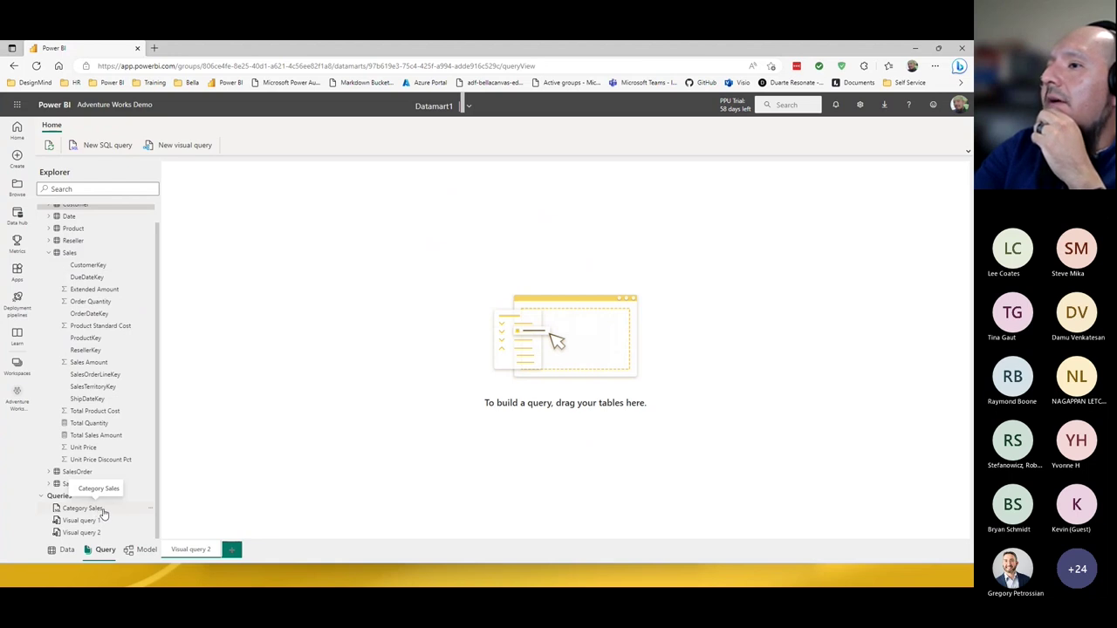
click(96, 514)
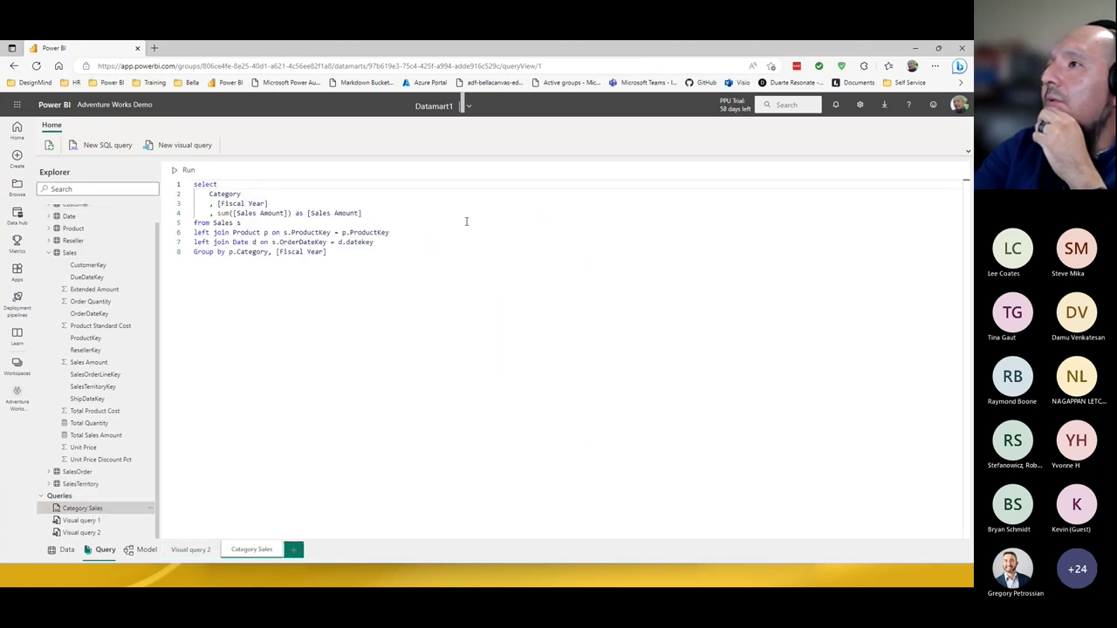
click(241, 194)
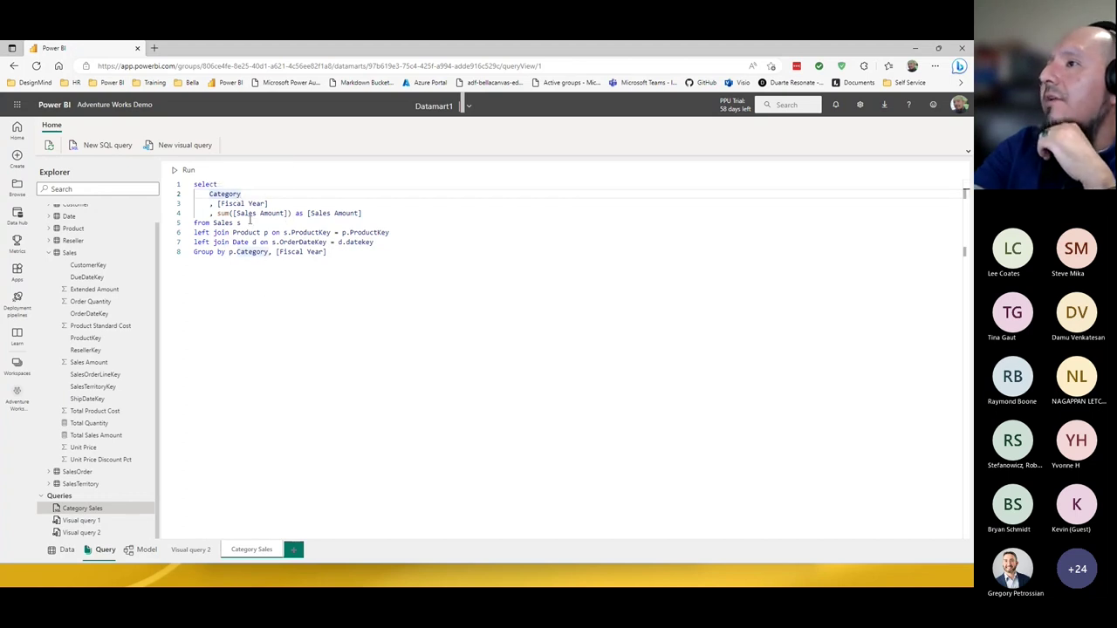
click(258, 224)
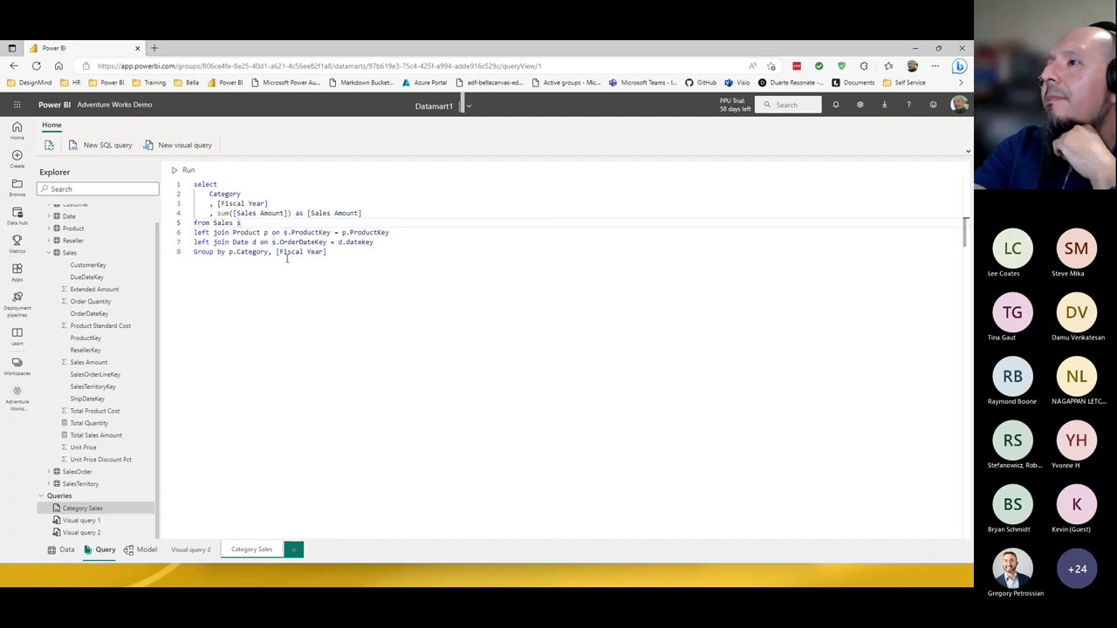
click(254, 244)
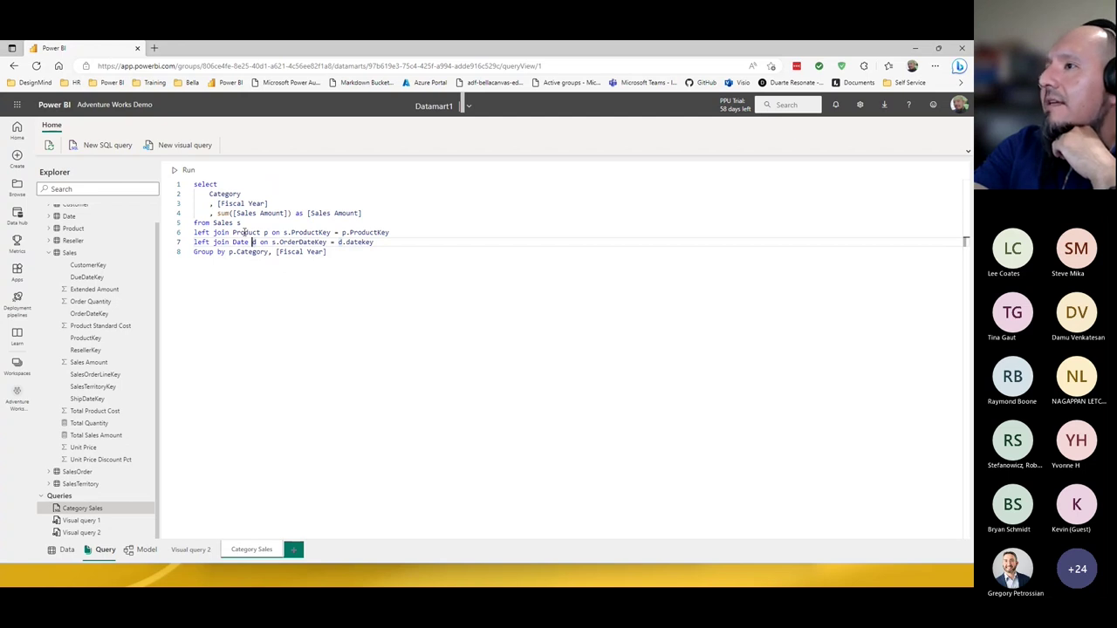
click(202, 252)
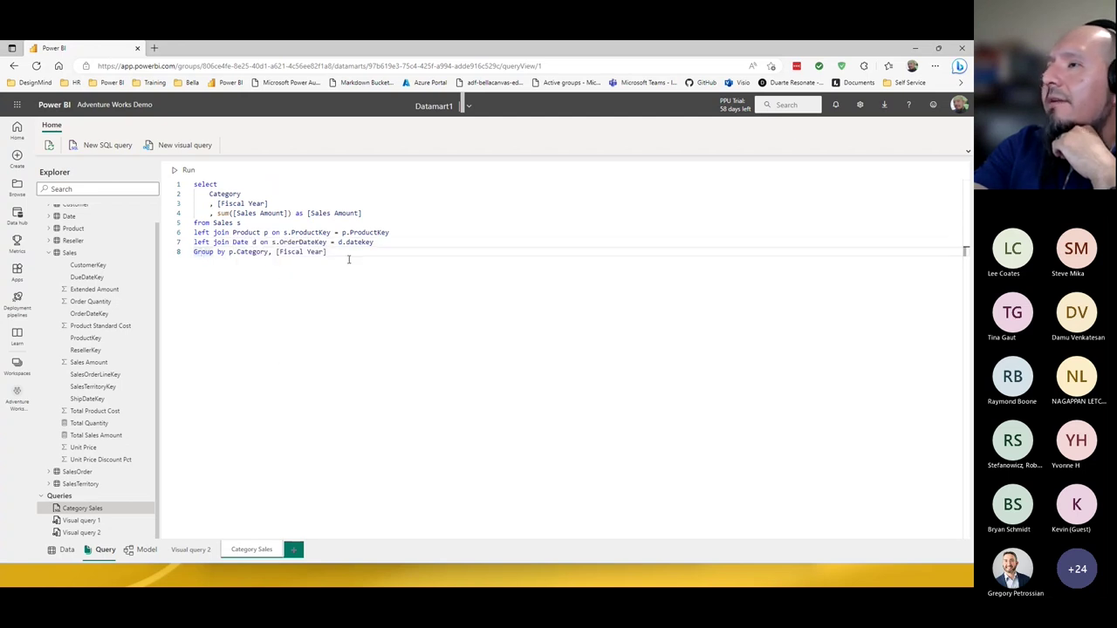
click(188, 171)
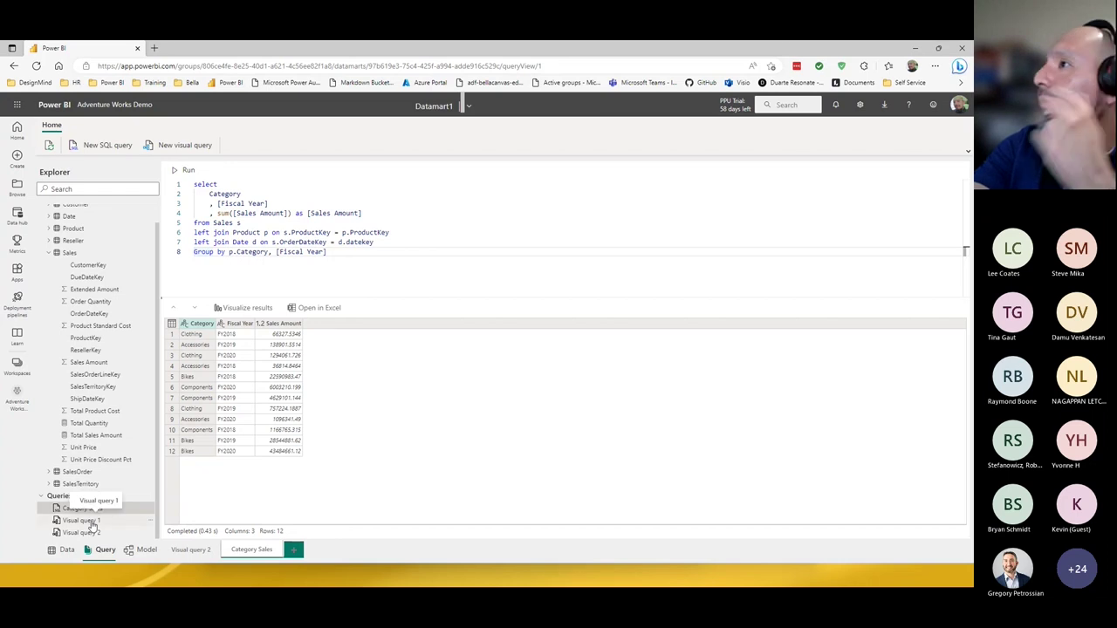
Step: Open Visual query 1, inspect its Customer and Merge nodes, and view the SQL behind it without editing
click(77, 521)
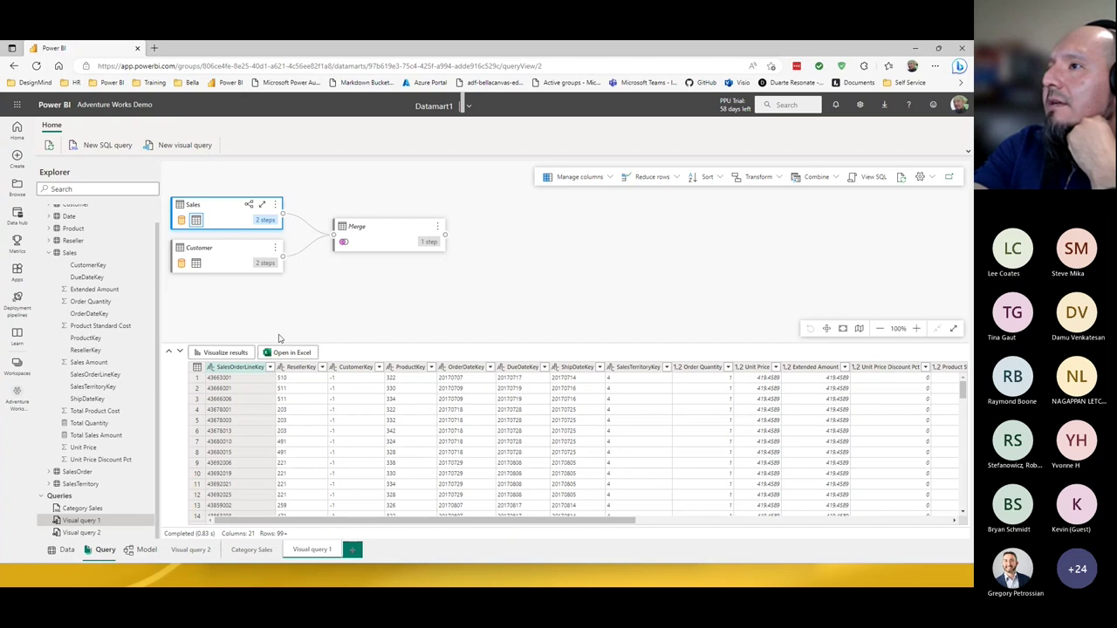
click(220, 254)
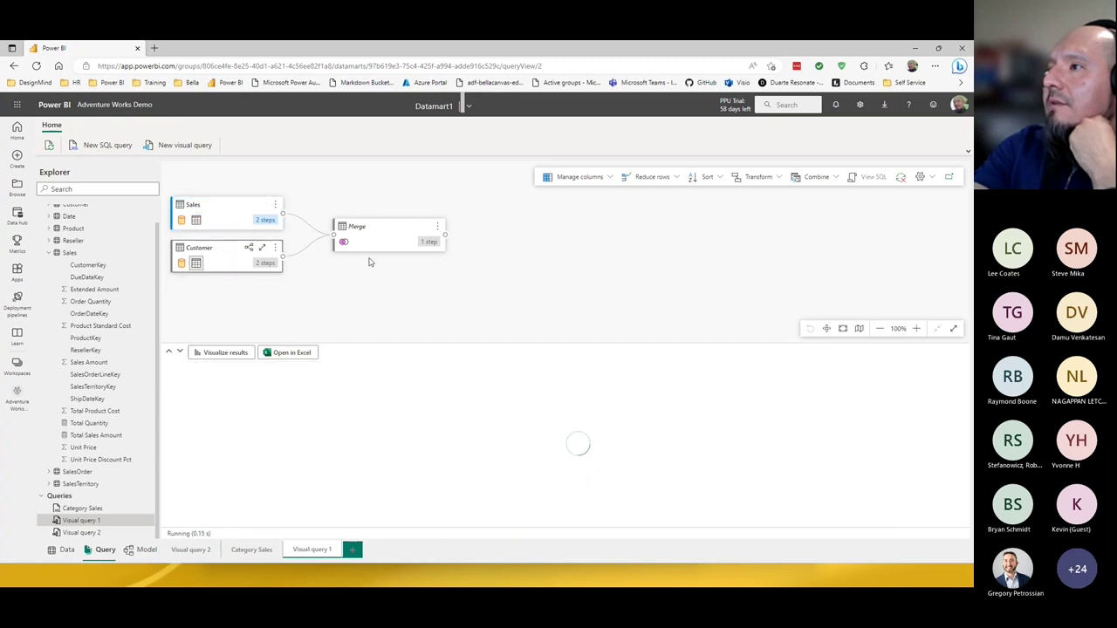
click(399, 231)
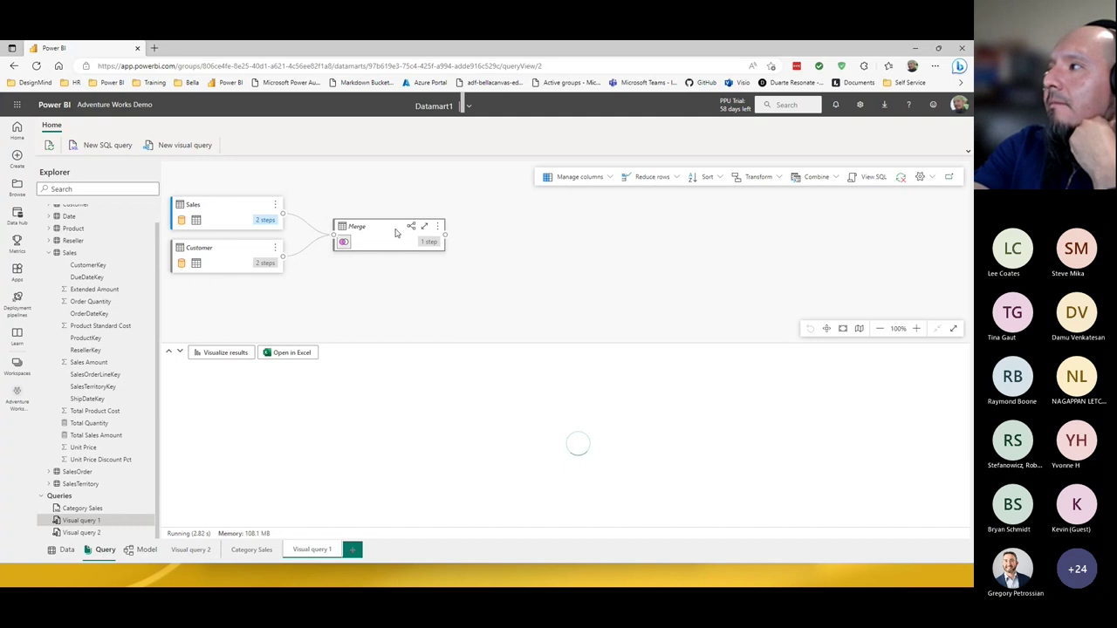
click(873, 177)
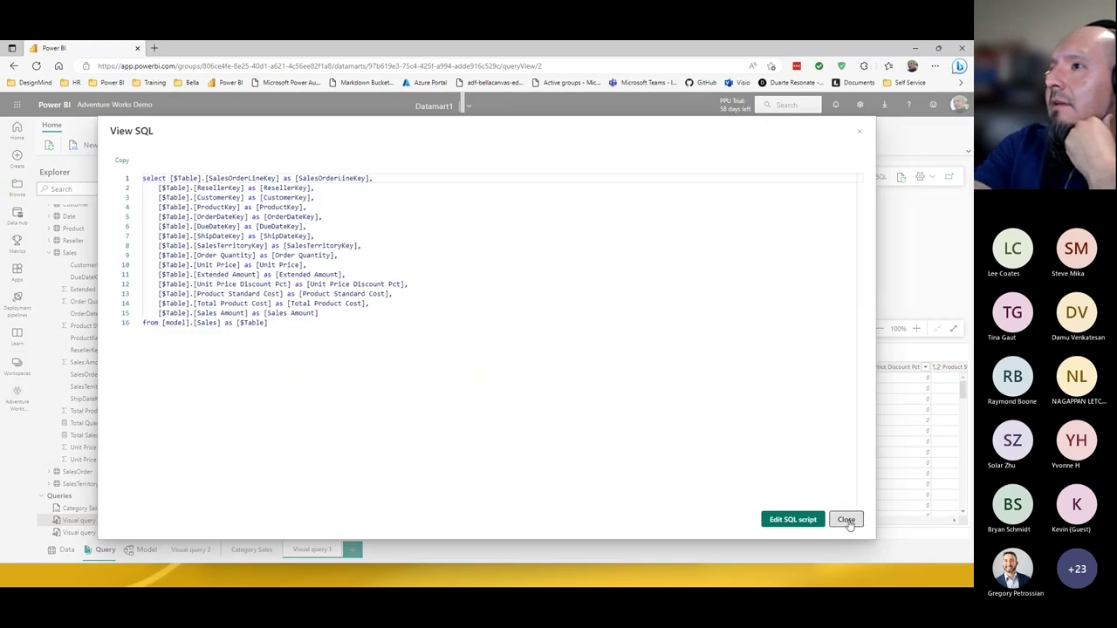
click(846, 520)
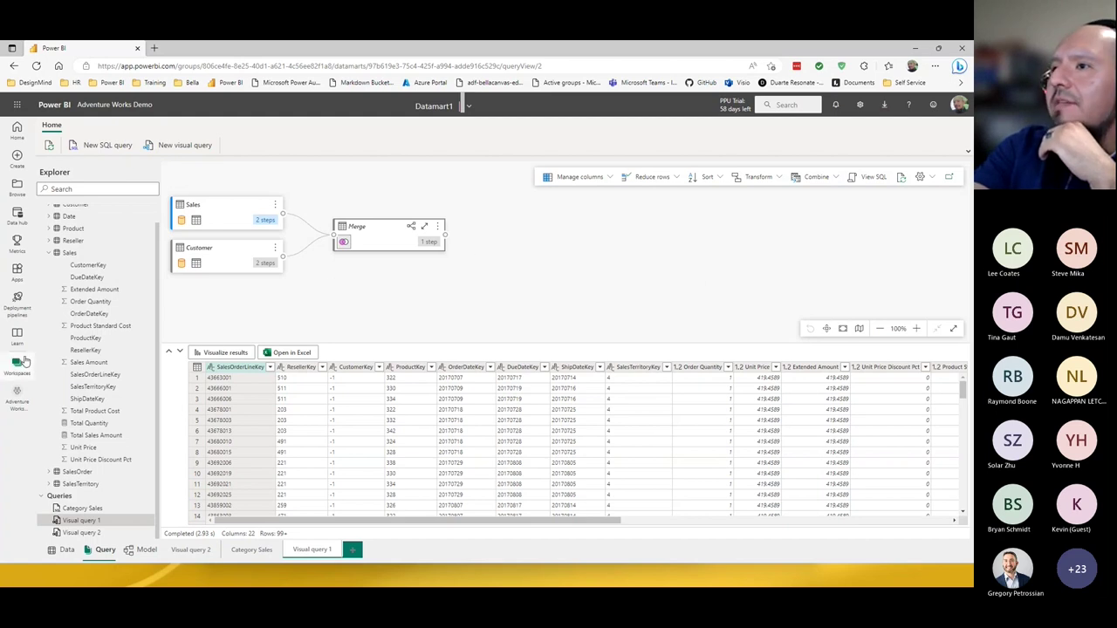
Step: Return to the Adventure Works Demo workspace and create a new datamart named Demo Mart 2
click(17, 395)
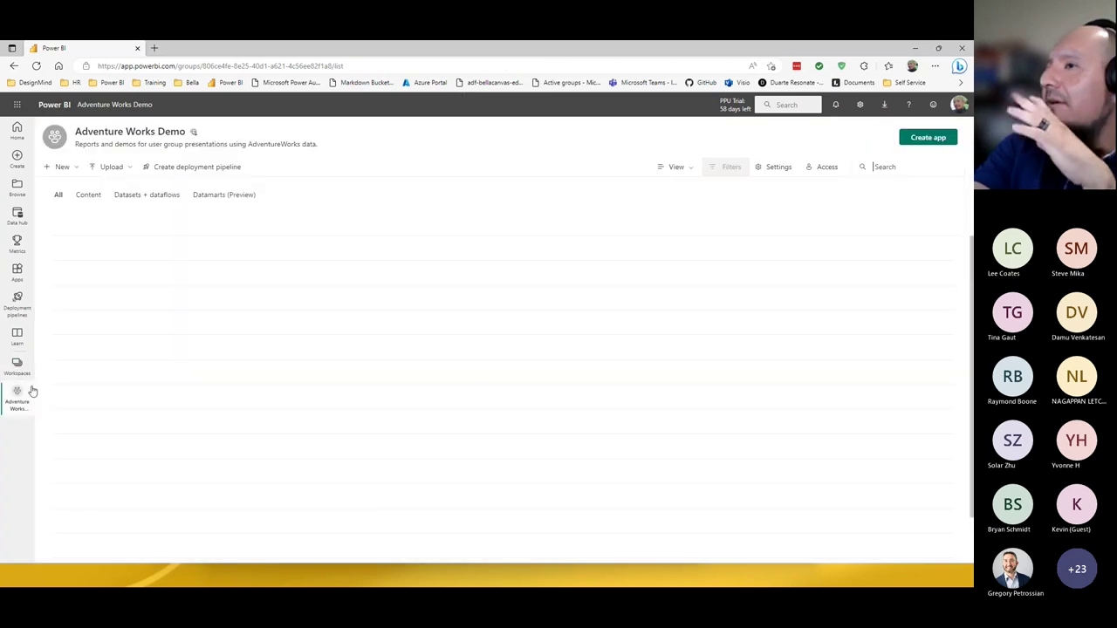
click(75, 174)
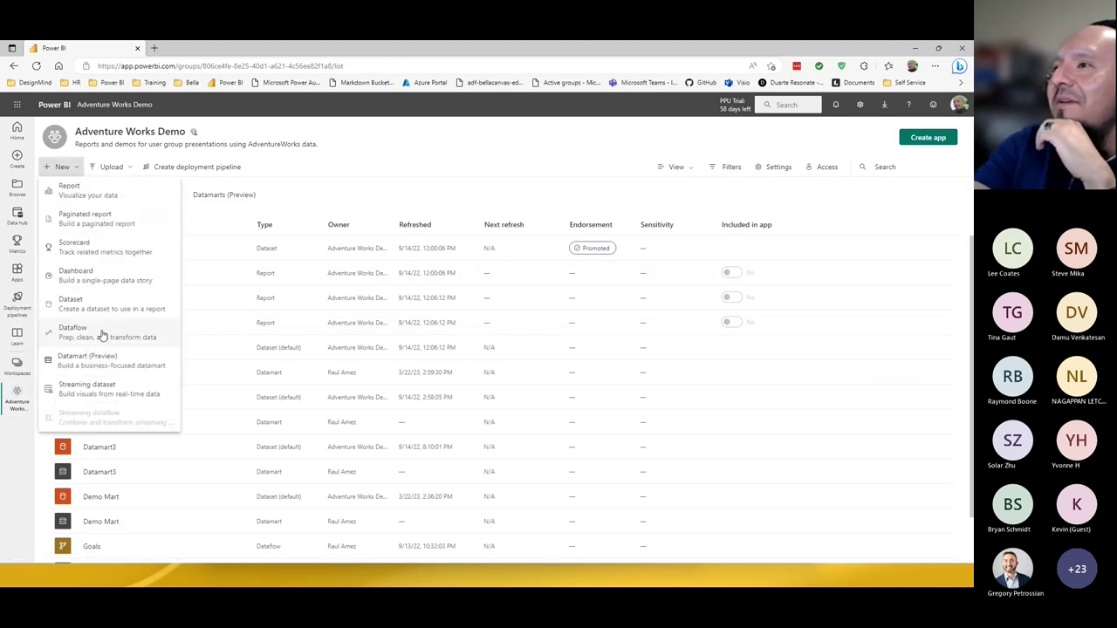
click(104, 365)
click(463, 303)
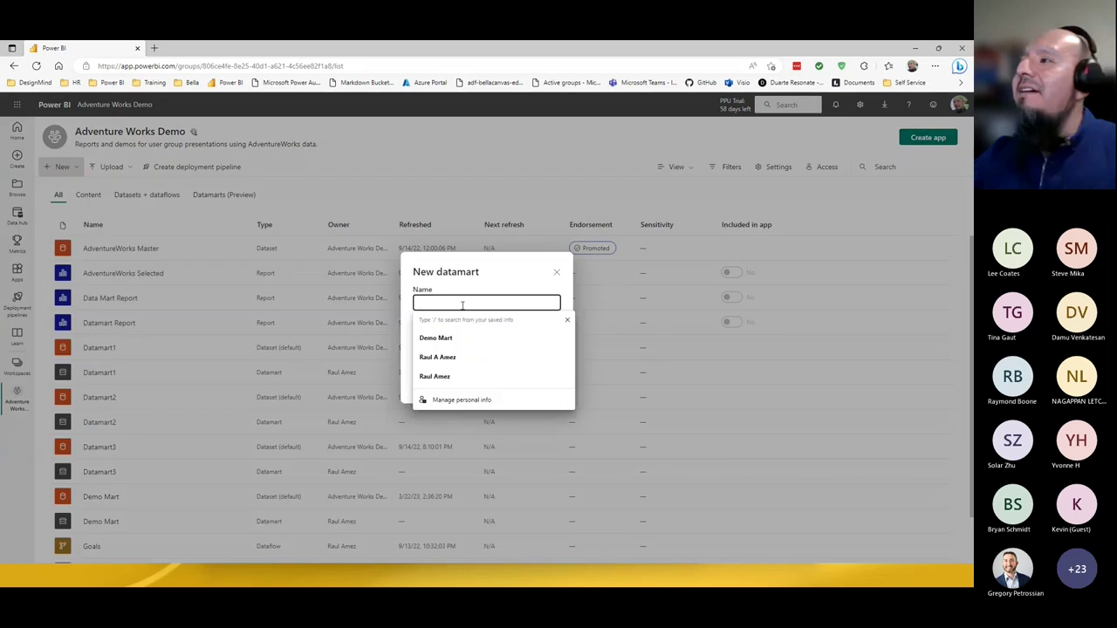
text(Demo Mart 2)
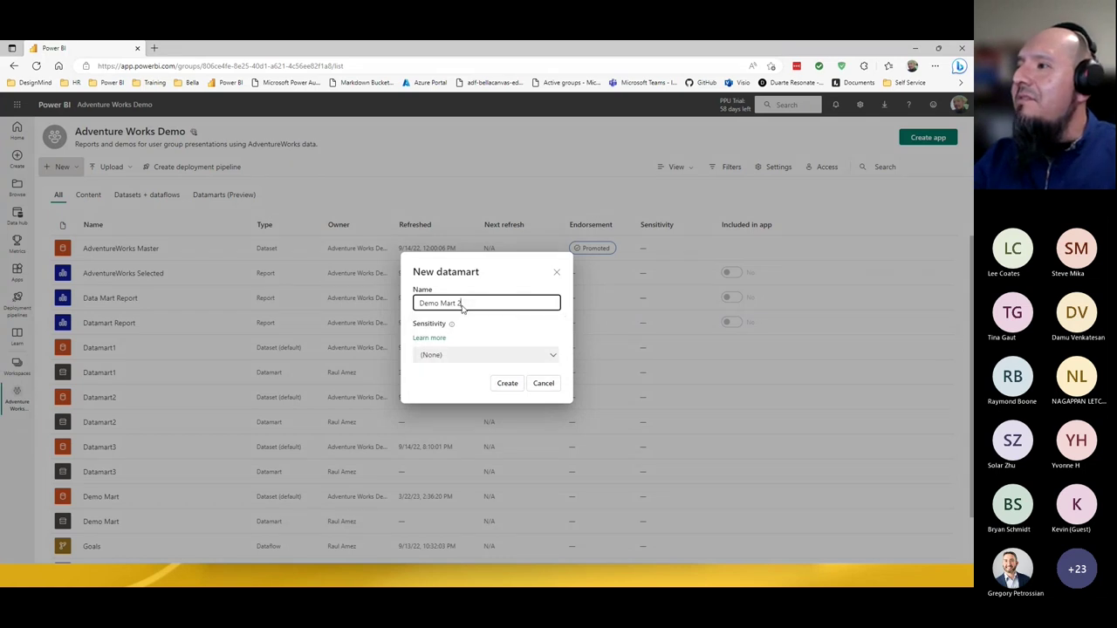
click(470, 340)
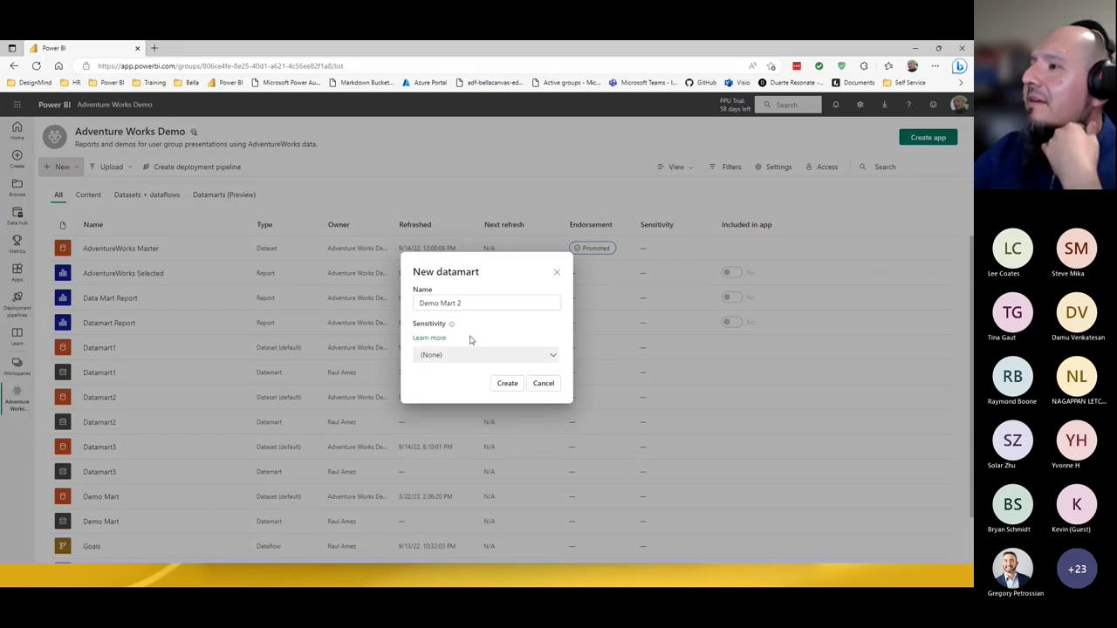
click(508, 385)
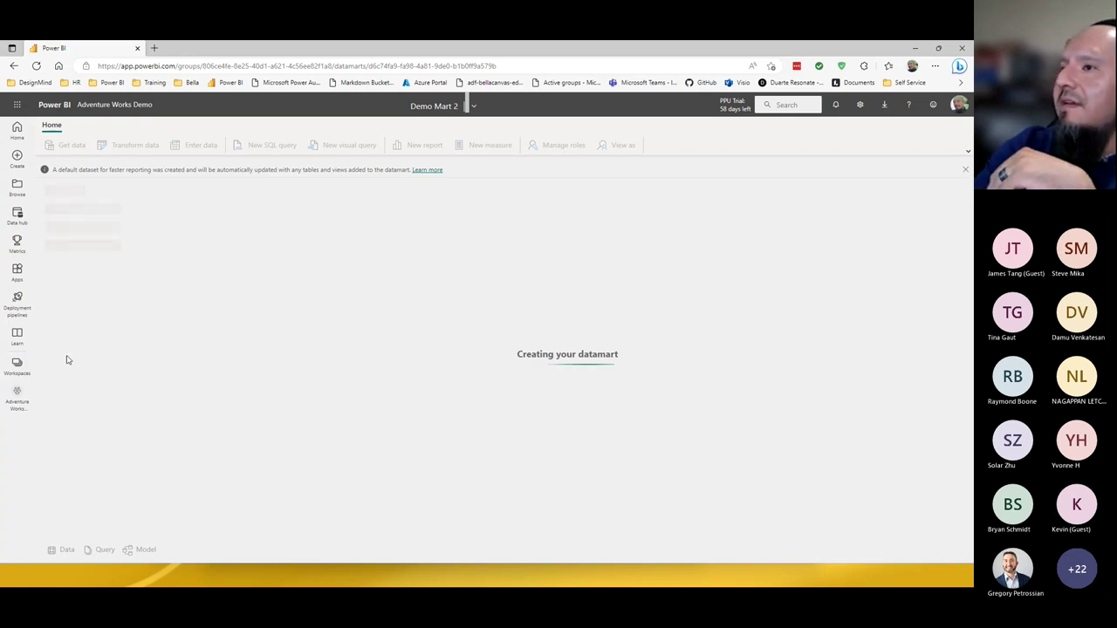
Step: Connect the new datamart to an Excel workbook source by uploading the file AdventureWorks Sales.xlsx
click(17, 364)
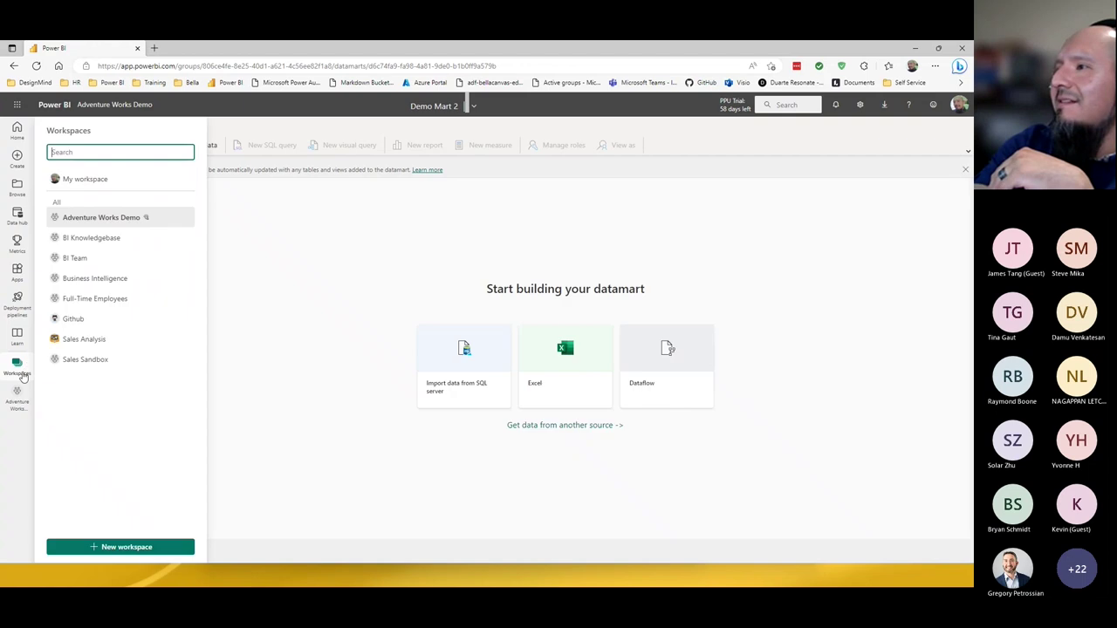
click(555, 327)
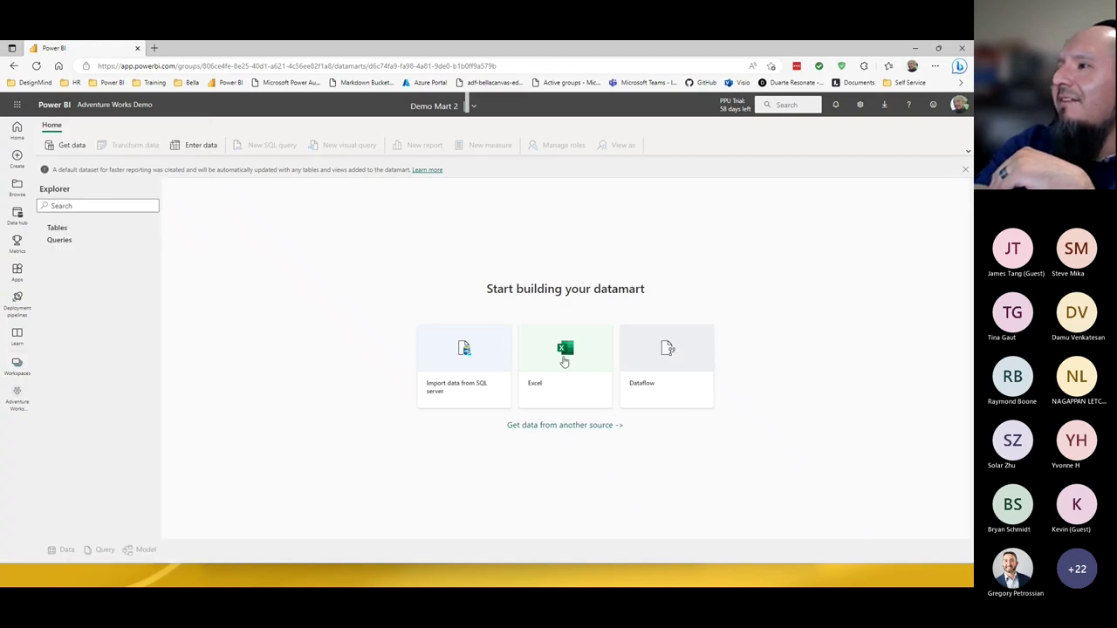
click(563, 364)
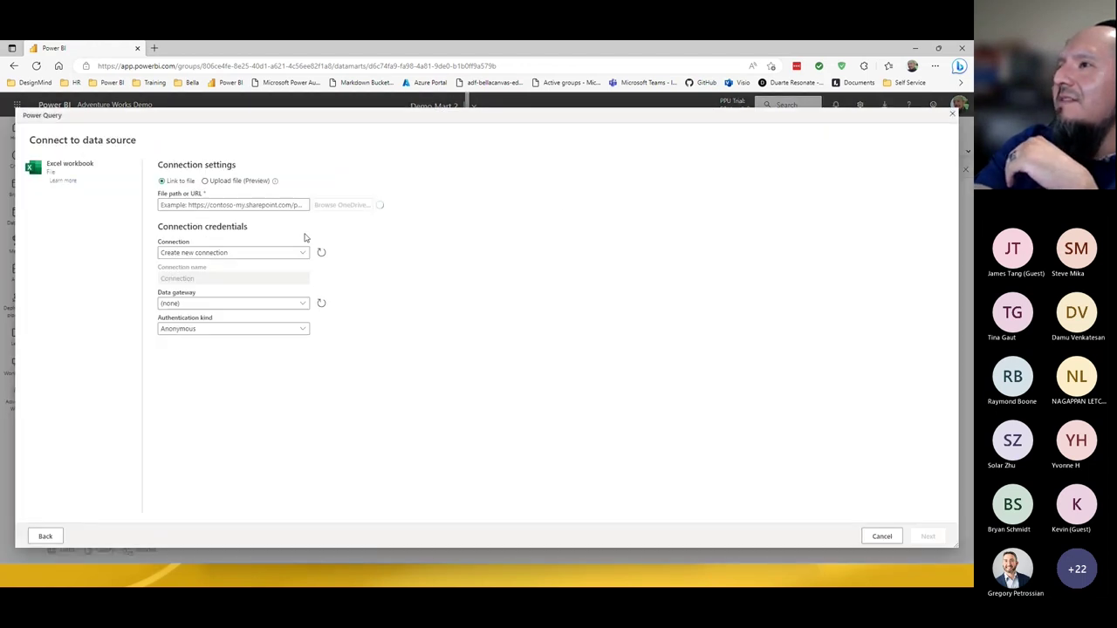
click(238, 183)
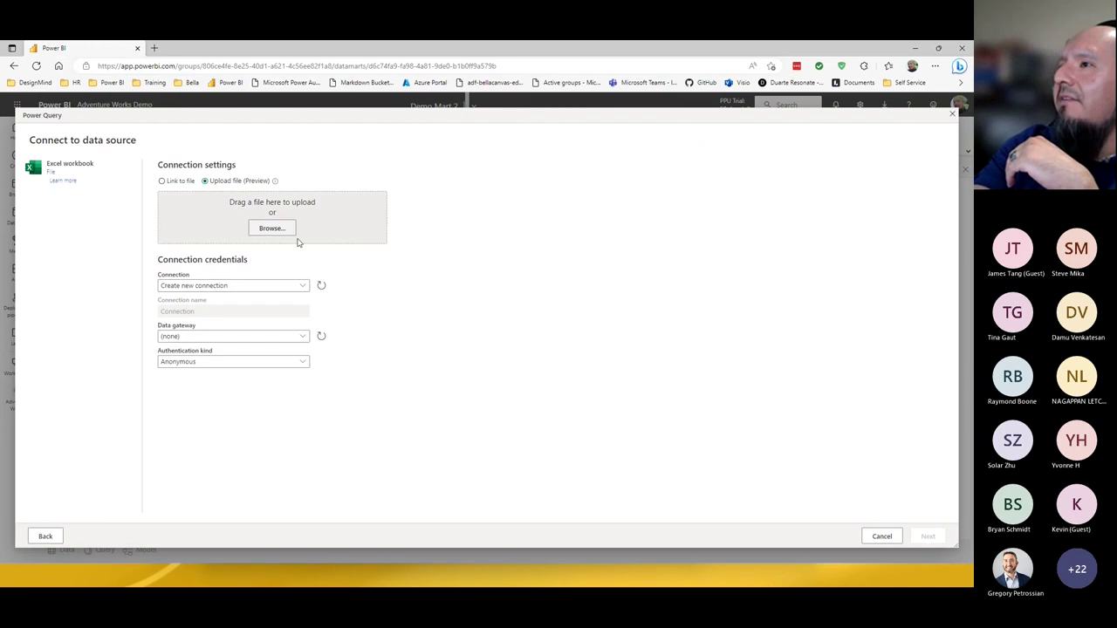
click(363, 190)
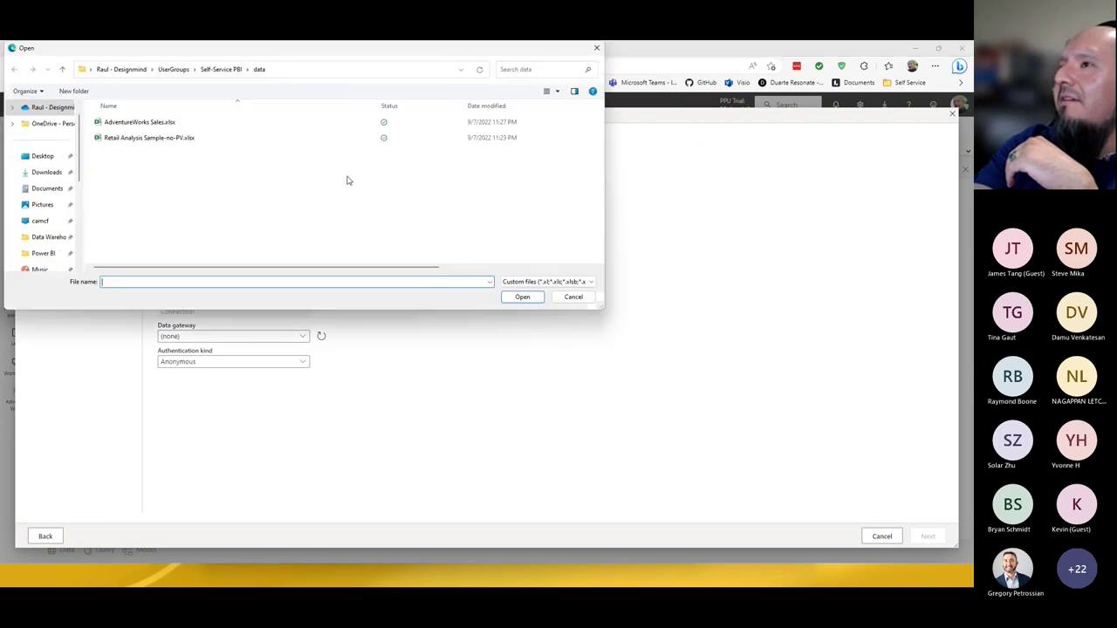
double_click(155, 125)
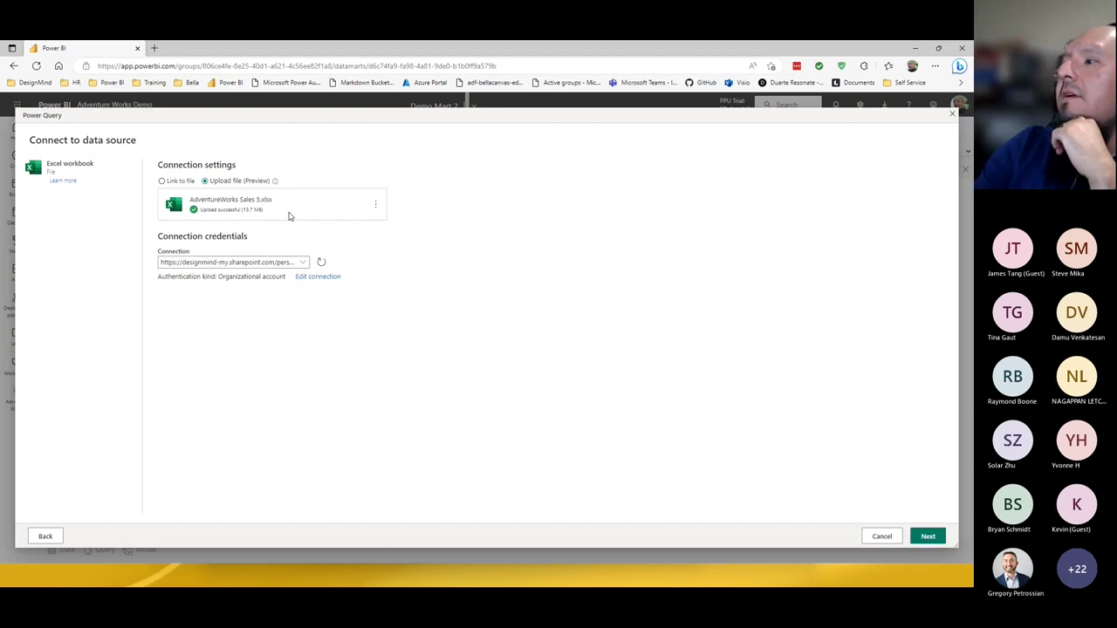
click(928, 537)
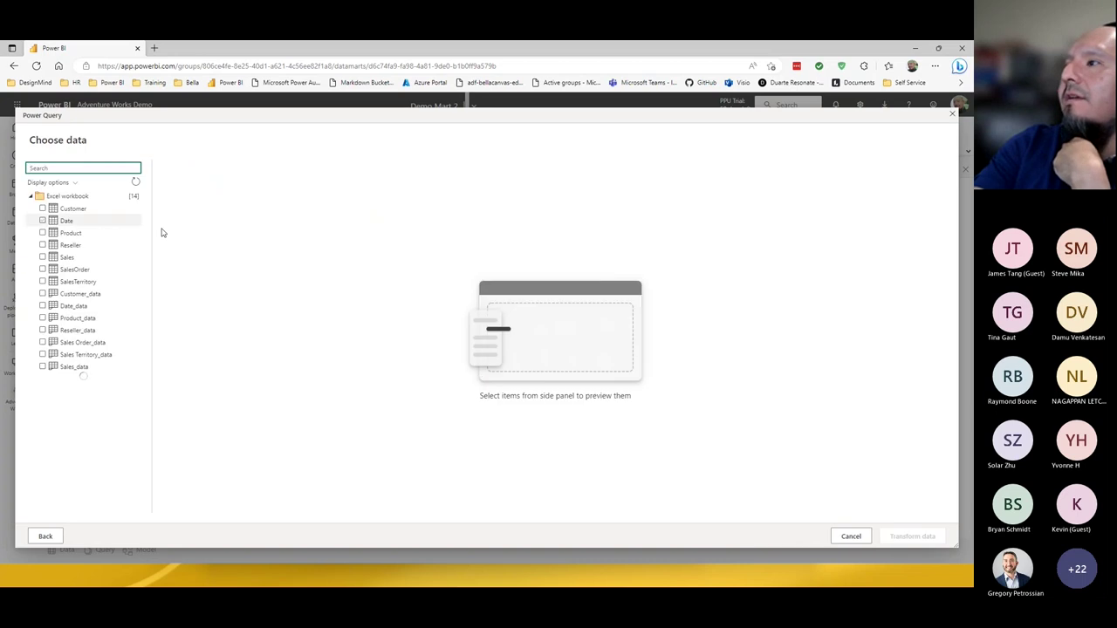
Step: Select the Customer, Date, Product and Sales tables from the workbook and load them into the datamart
click(41, 210)
click(42, 221)
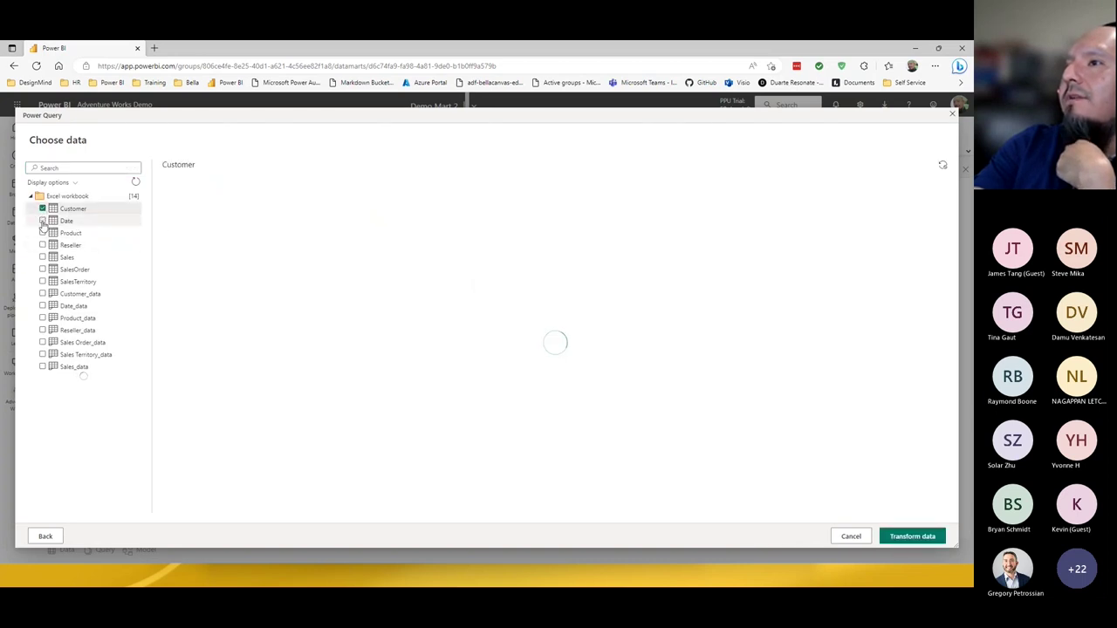
click(42, 233)
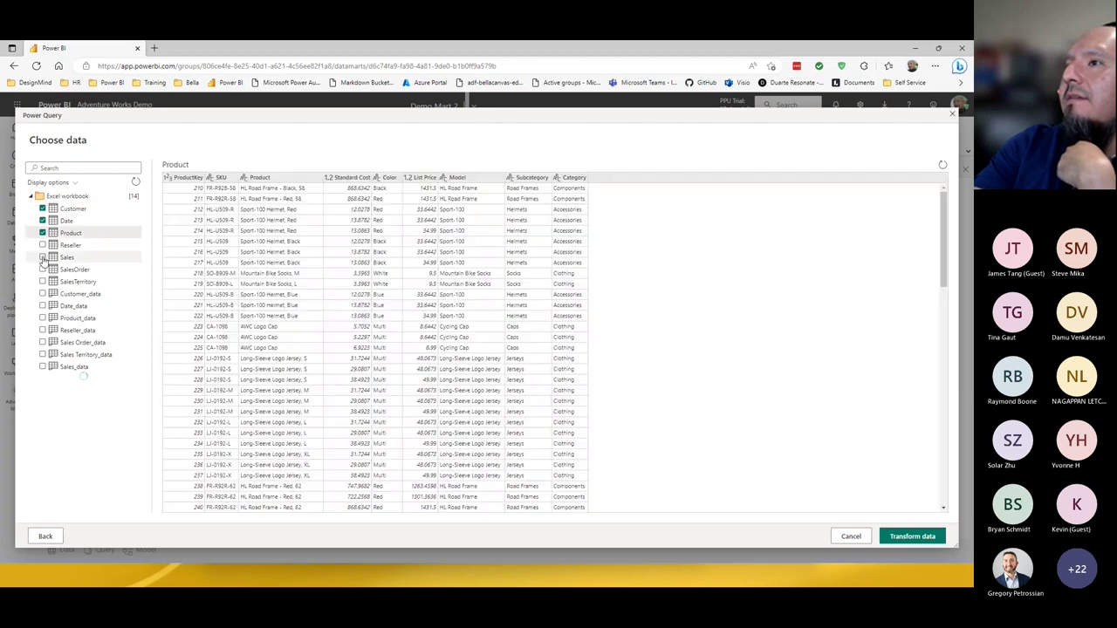
click(42, 258)
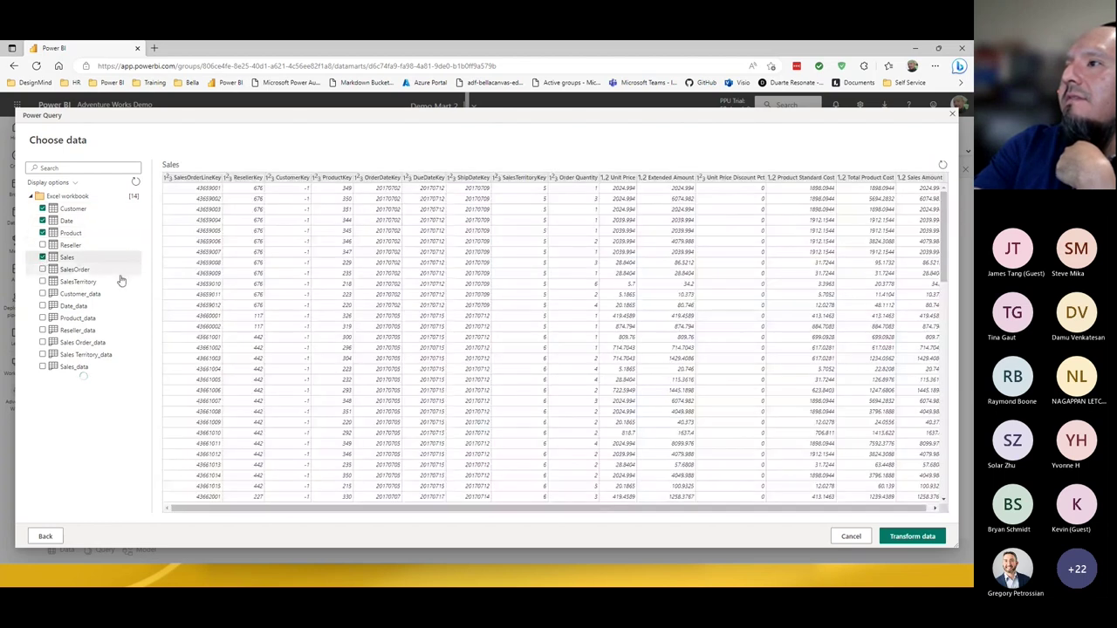
click(909, 538)
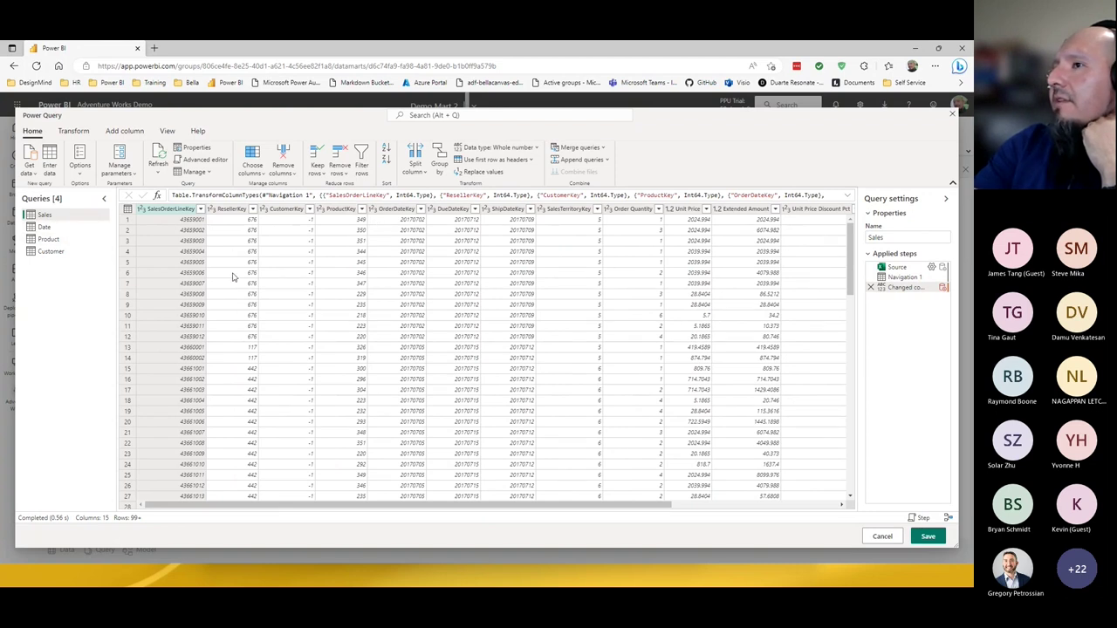
click(927, 538)
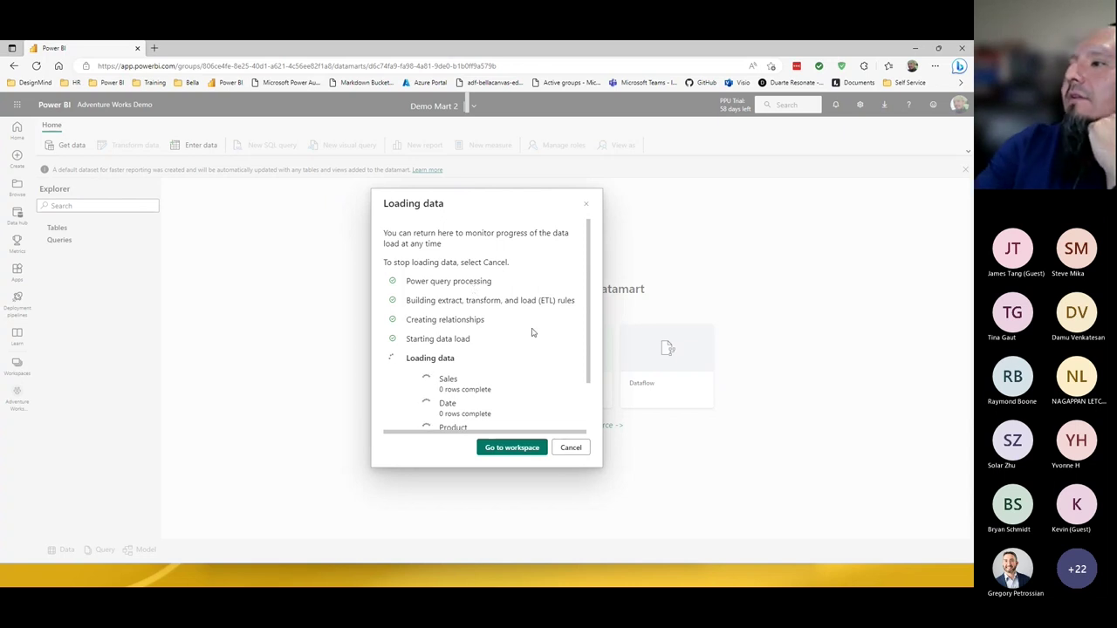
scroll(532, 332, down, 1)
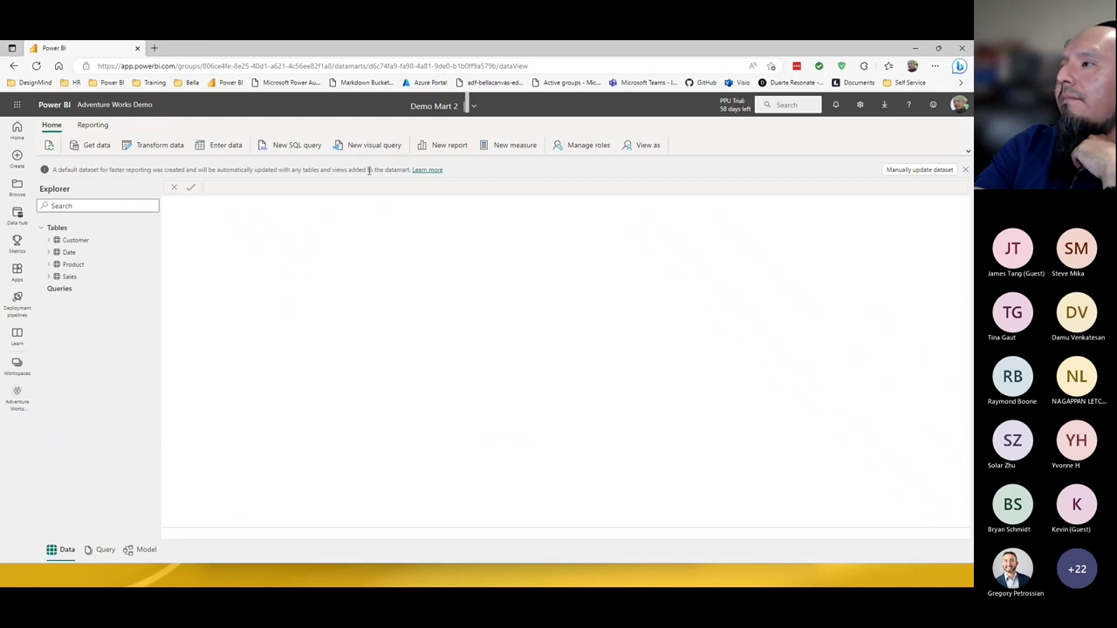
Step: View the security role management of Demo Mart 2 and close it without creating a role
click(577, 157)
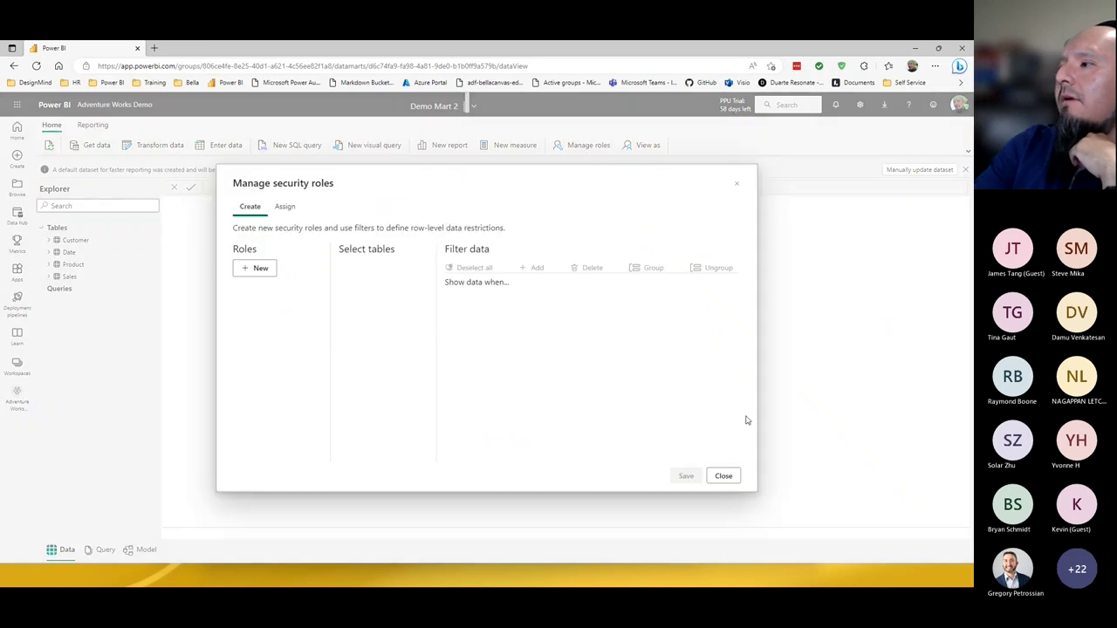
click(723, 473)
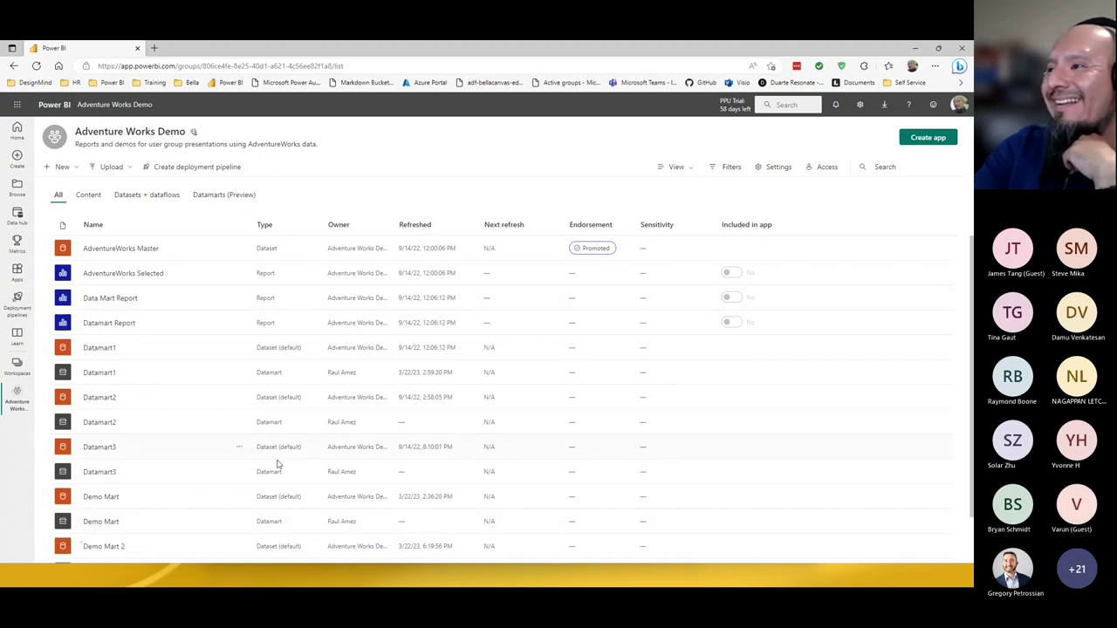
Step: View the settings of Datamart1 from the workspace and return to the content list
click(238, 372)
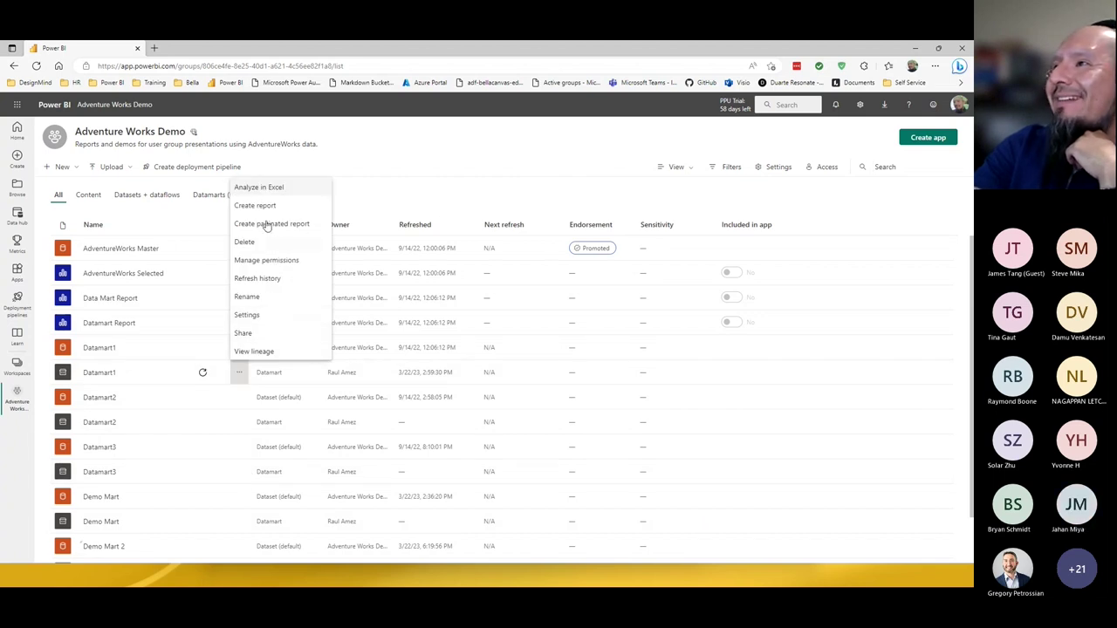
click(255, 316)
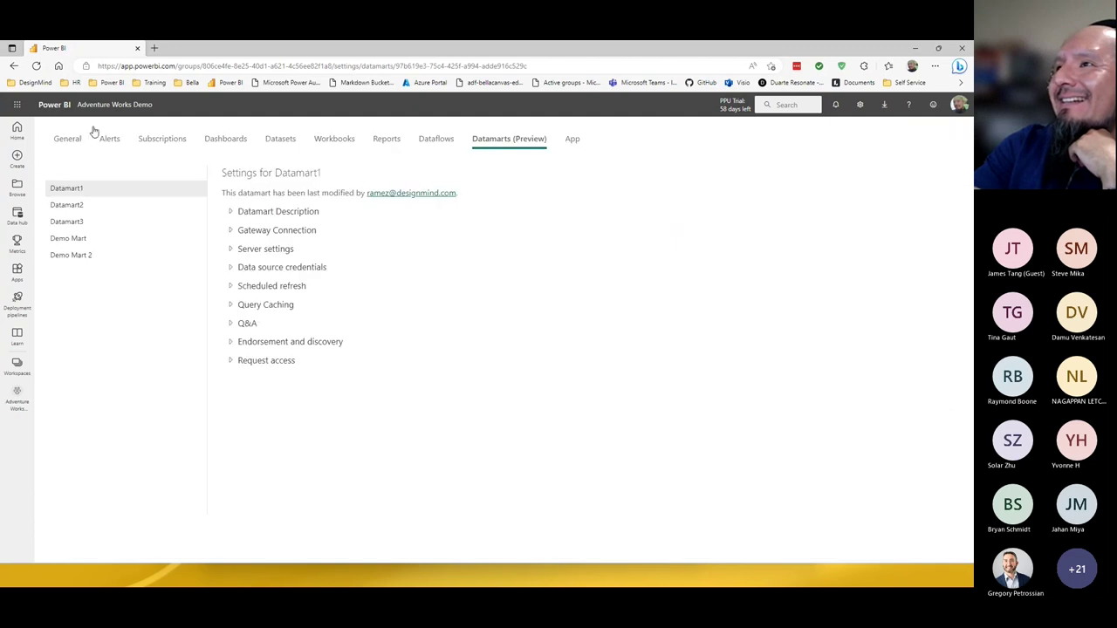
key(alt+Left)
Step: Open Datamart1 and look at its reporting commands, including manual and automatic dataset update
click(102, 377)
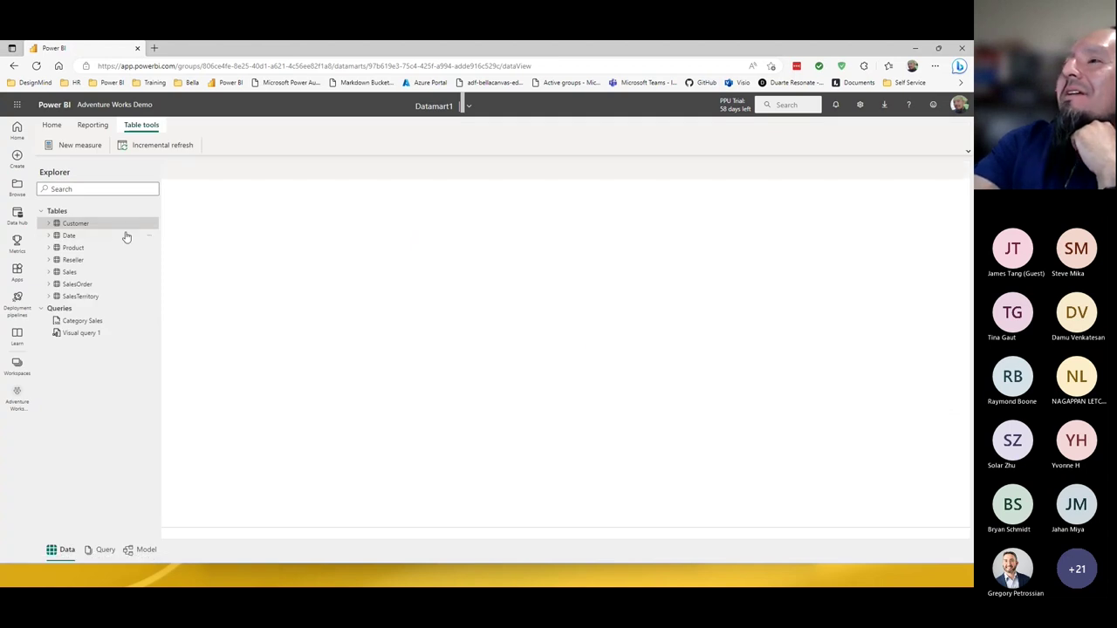
click(93, 126)
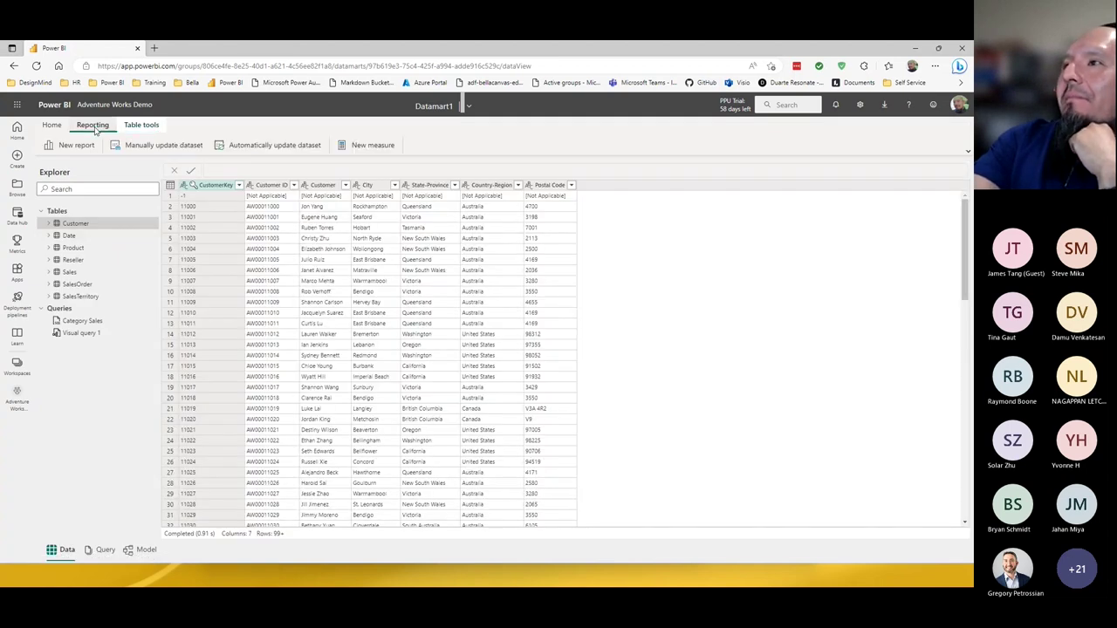
click(51, 125)
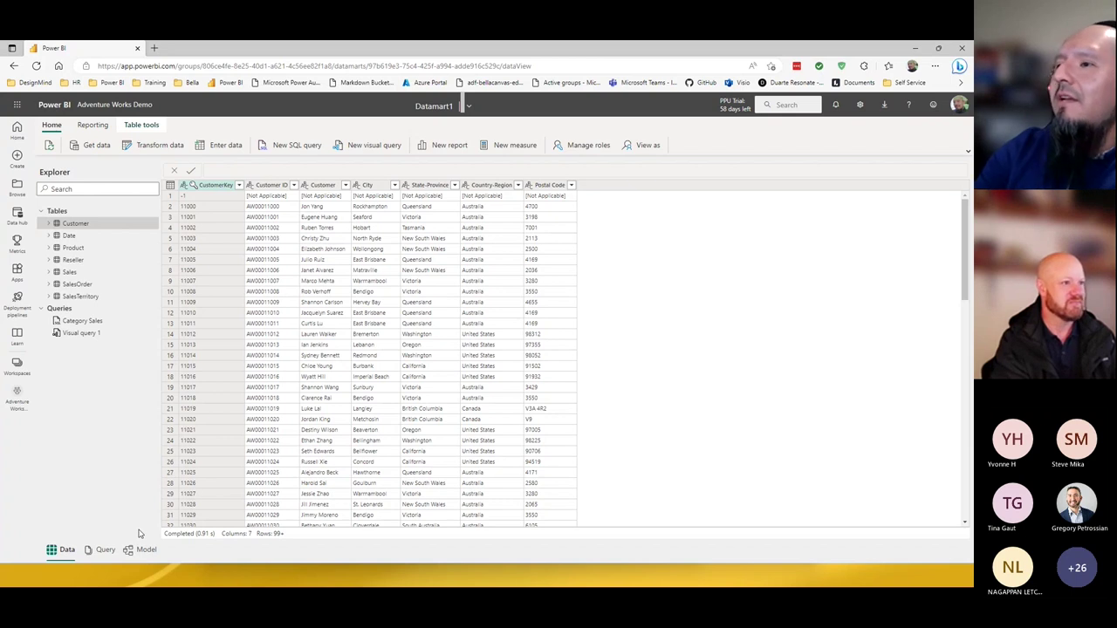
Step: Examine the Datamart1 model diagram at 90% zoom, checking how SalesOrder and Customer relate to the Sales table
click(141, 550)
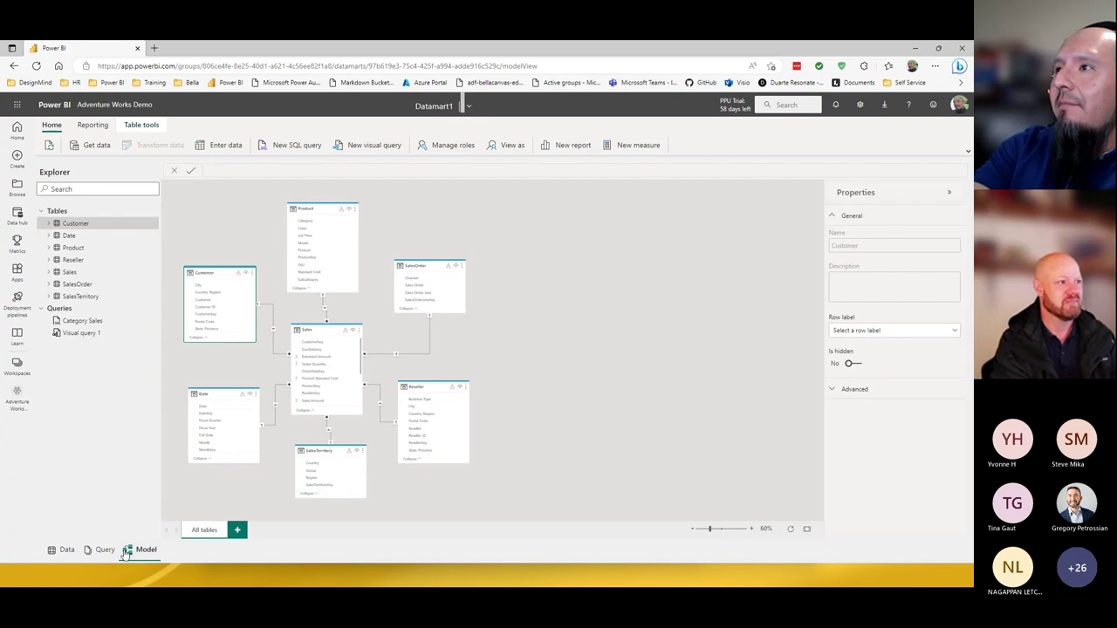
click(426, 356)
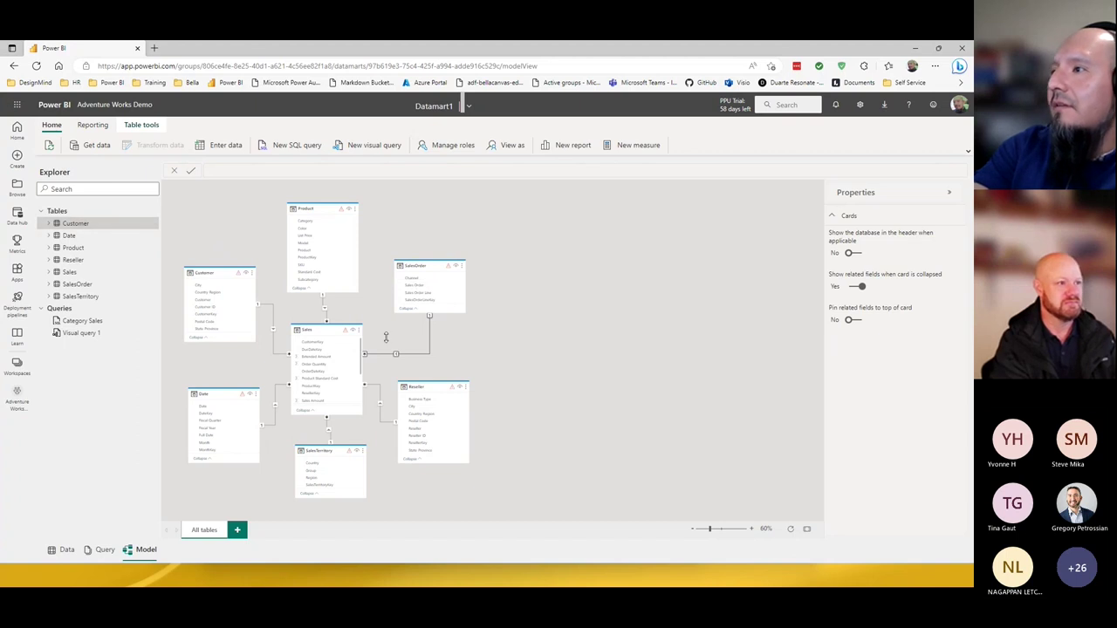
click(324, 332)
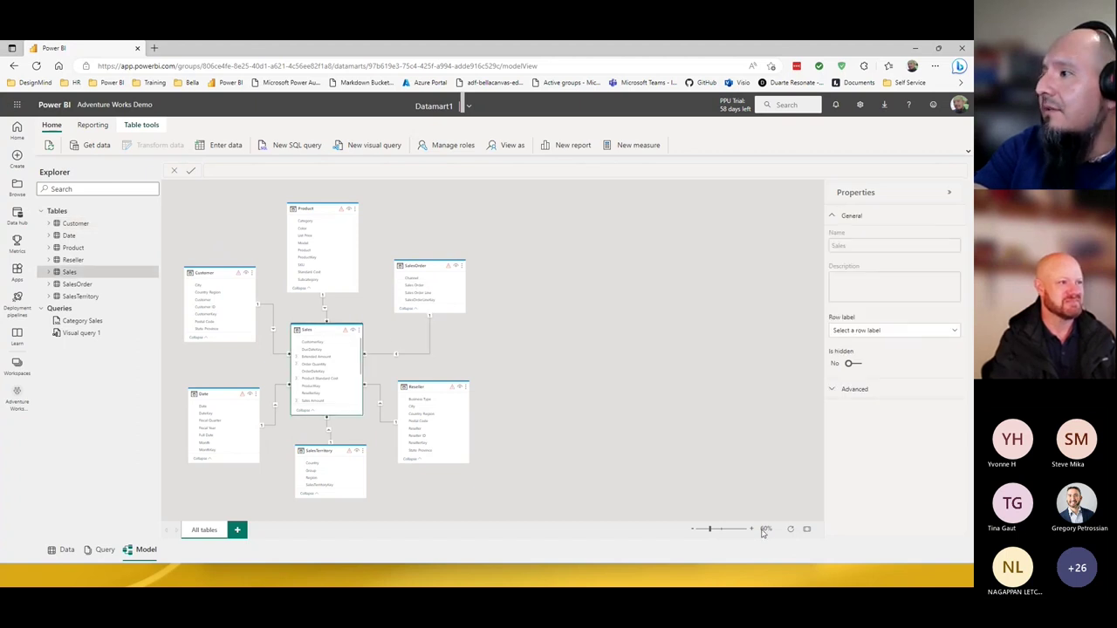
click(751, 530)
click(751, 530)
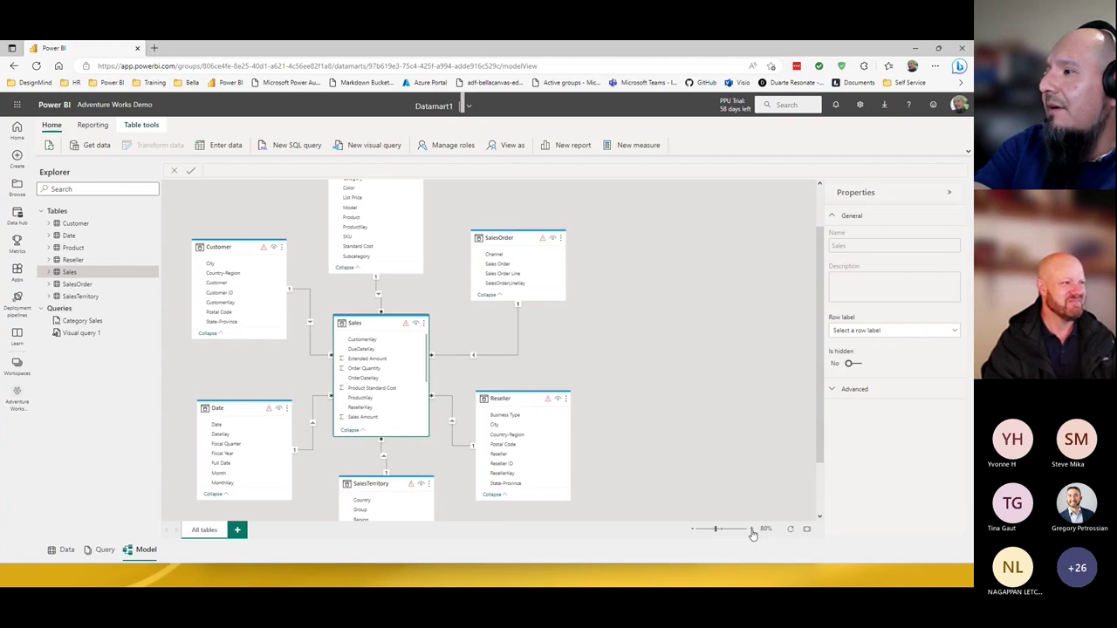
click(751, 530)
scroll(730, 402, up, 2)
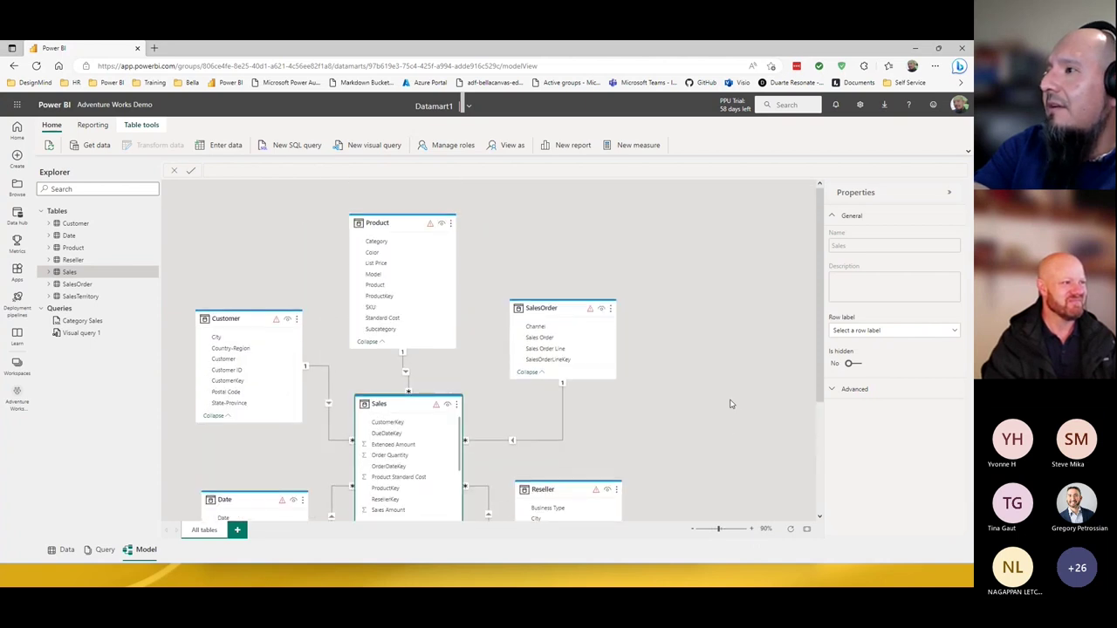
scroll(730, 402, down, 1)
click(563, 310)
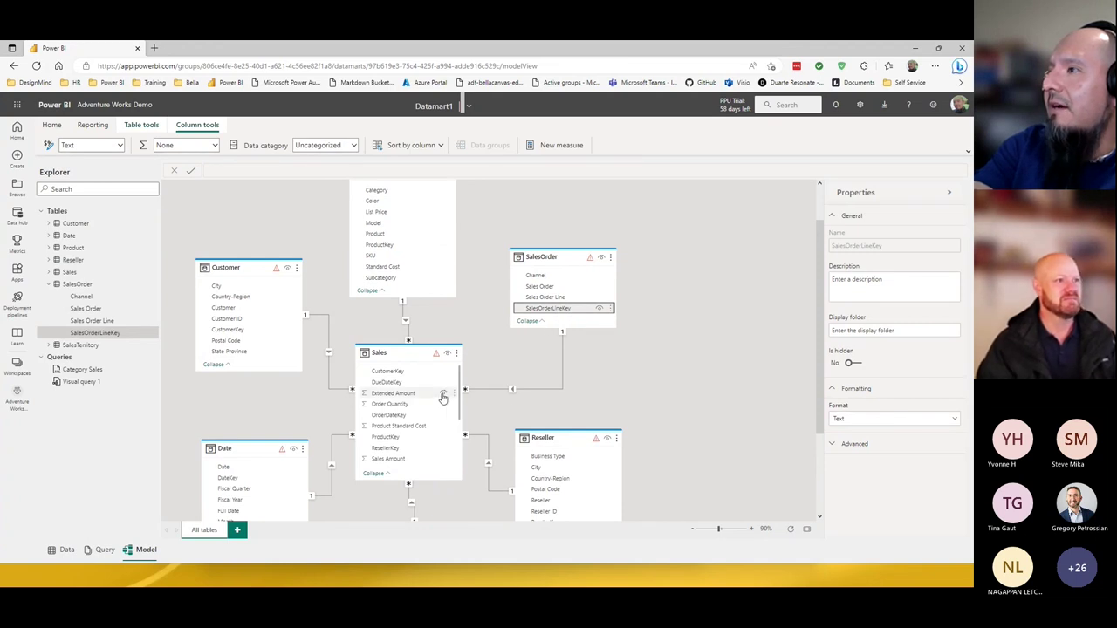
click(262, 307)
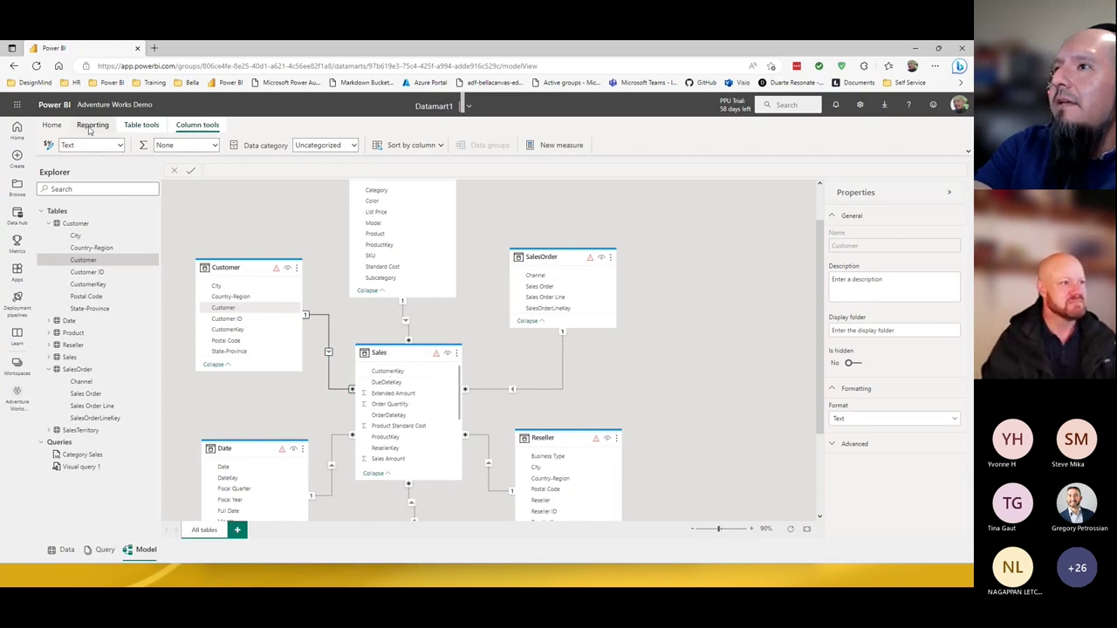
Step: Review the United States security role, its SalesTerritory country filter and its assigned members, and close it unchanged
click(51, 125)
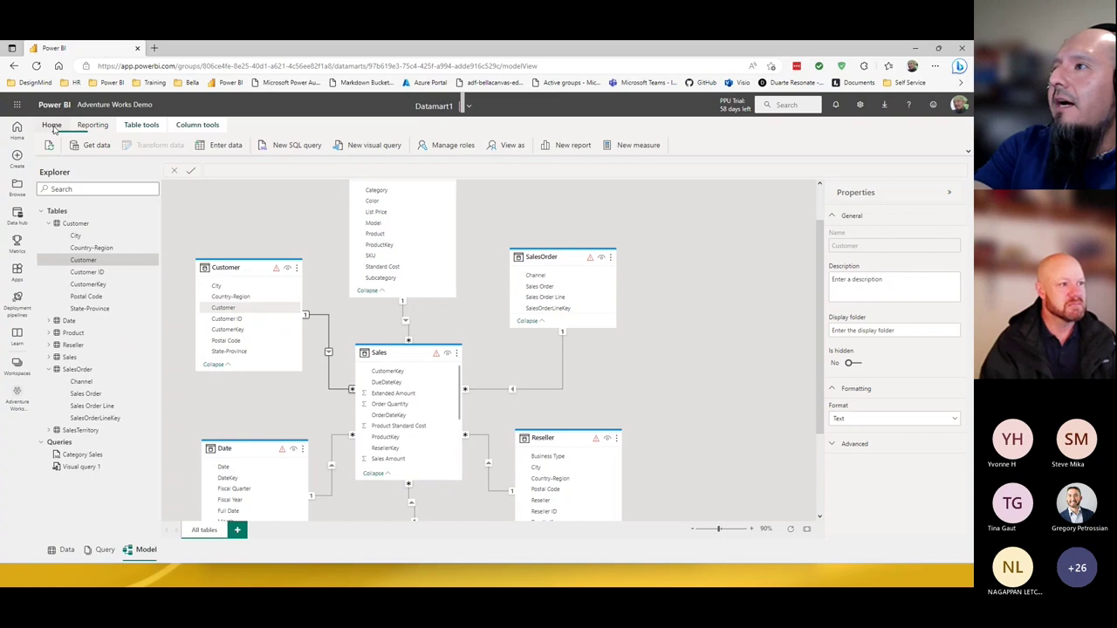
click(446, 154)
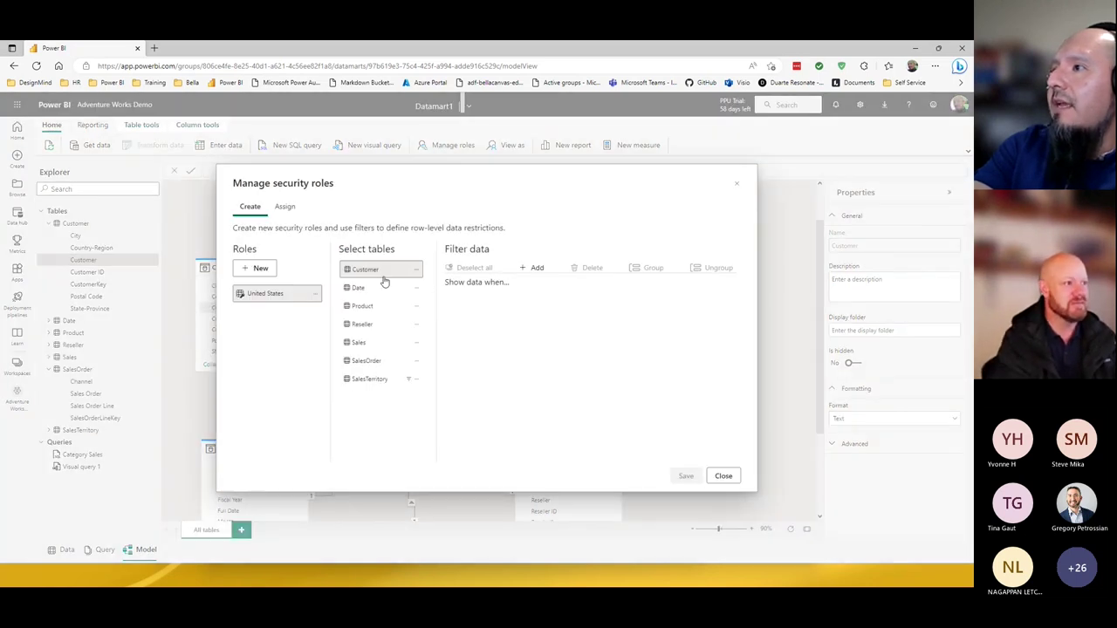
click(368, 385)
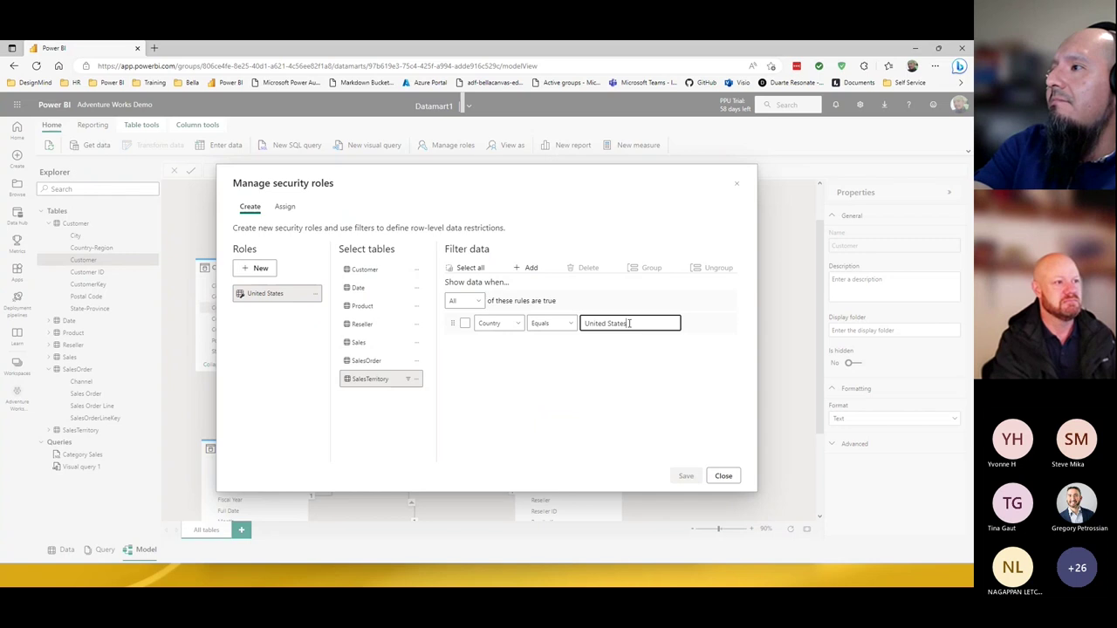
click(284, 207)
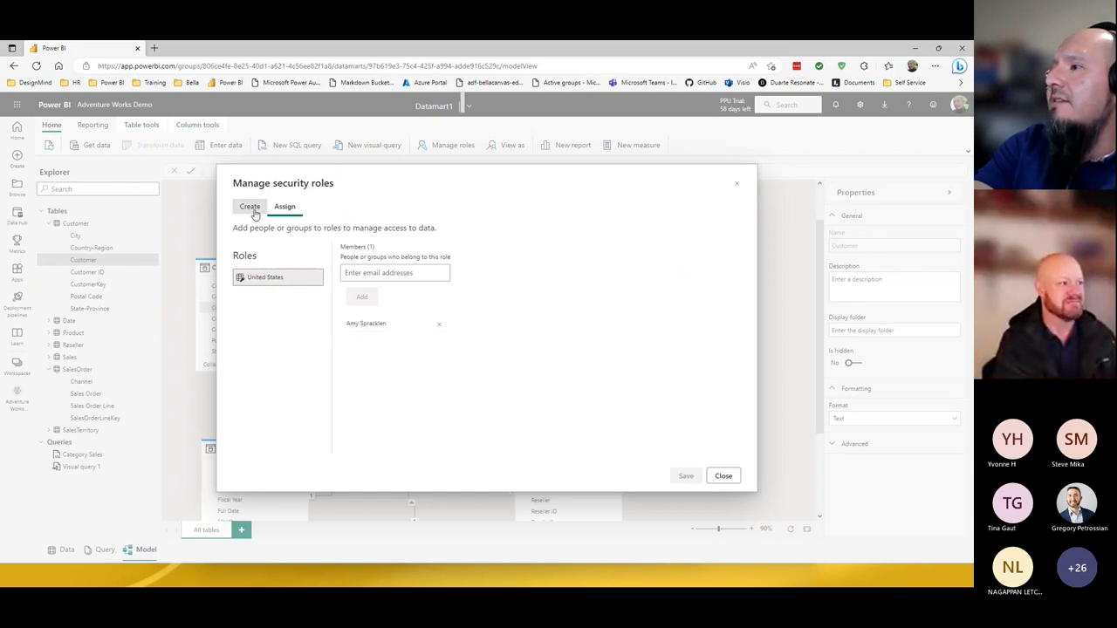
click(251, 206)
click(723, 476)
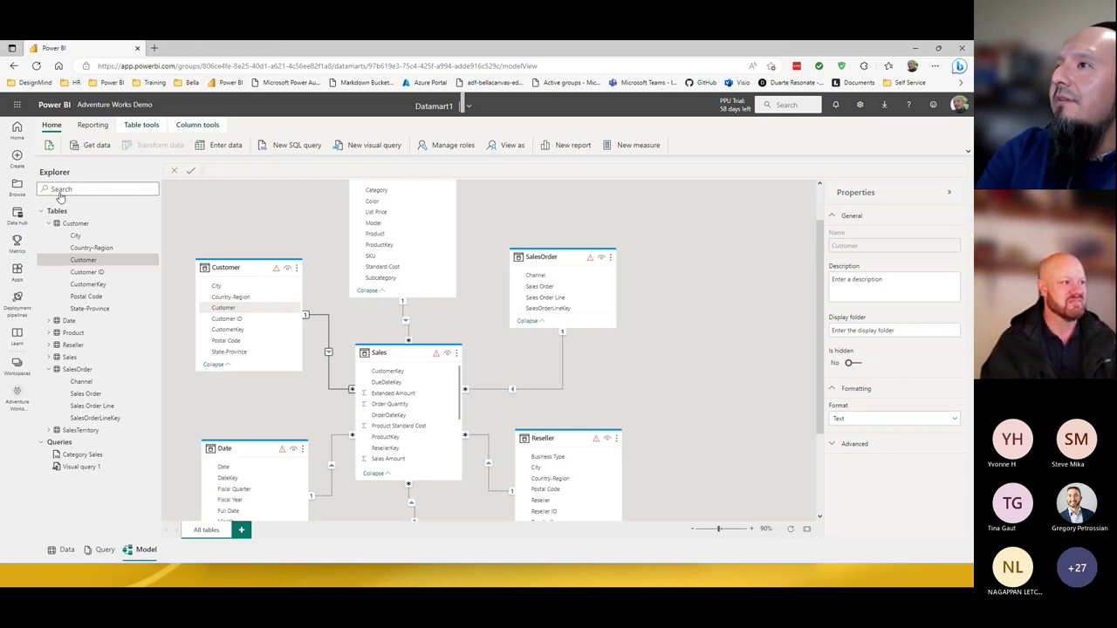
Step: Create a new report from Datamart1 and show the Customer table's State-Province field as a table visual
click(87, 124)
click(77, 145)
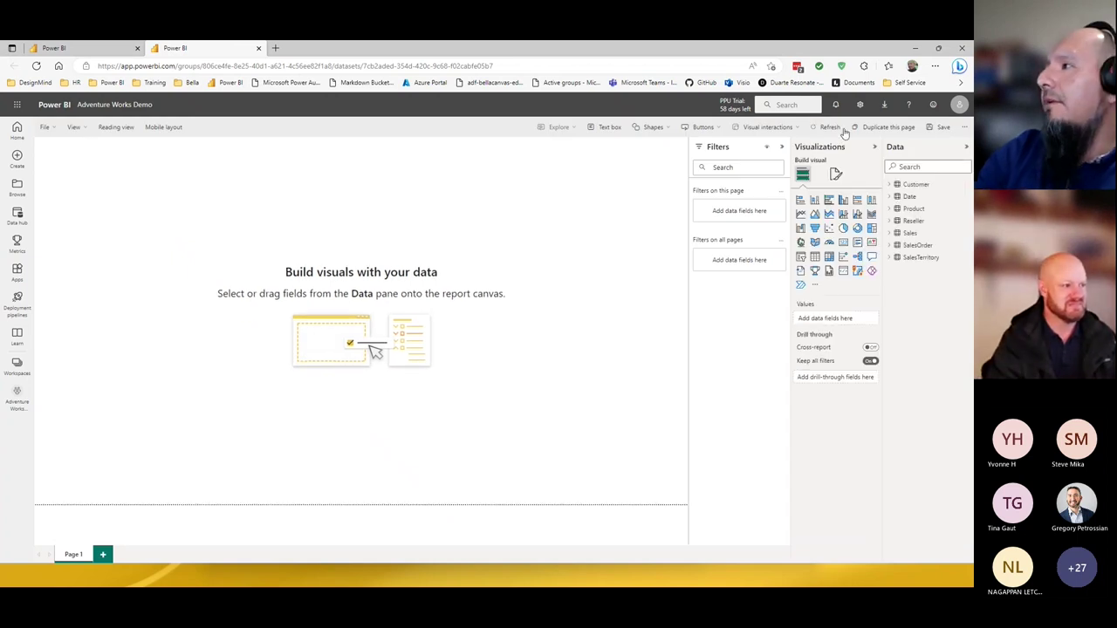
click(892, 184)
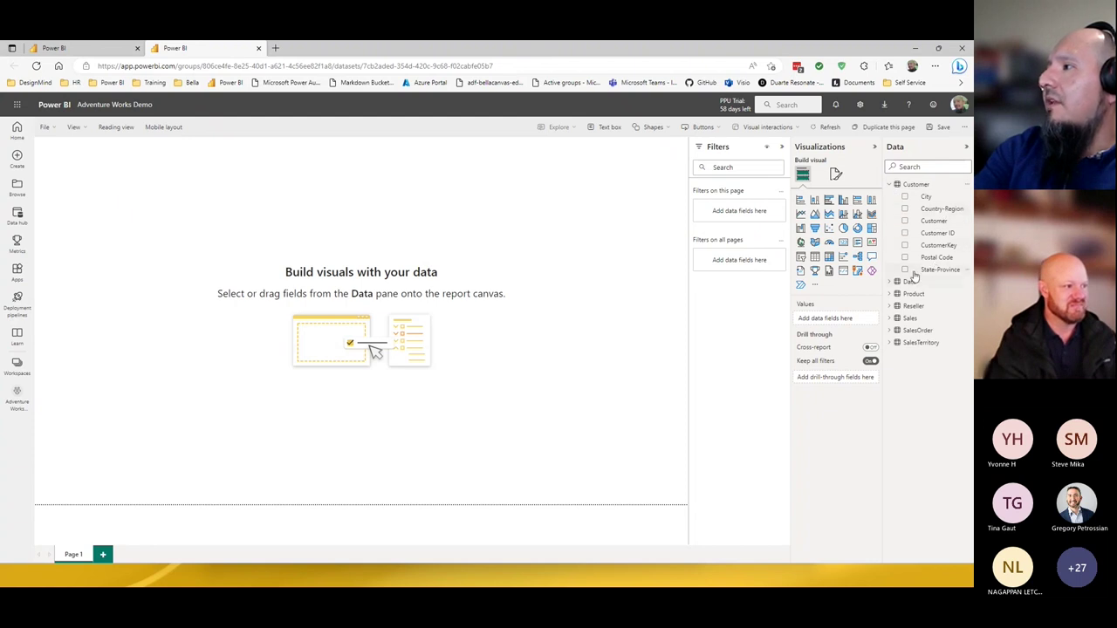
drag(939, 269, 376, 274)
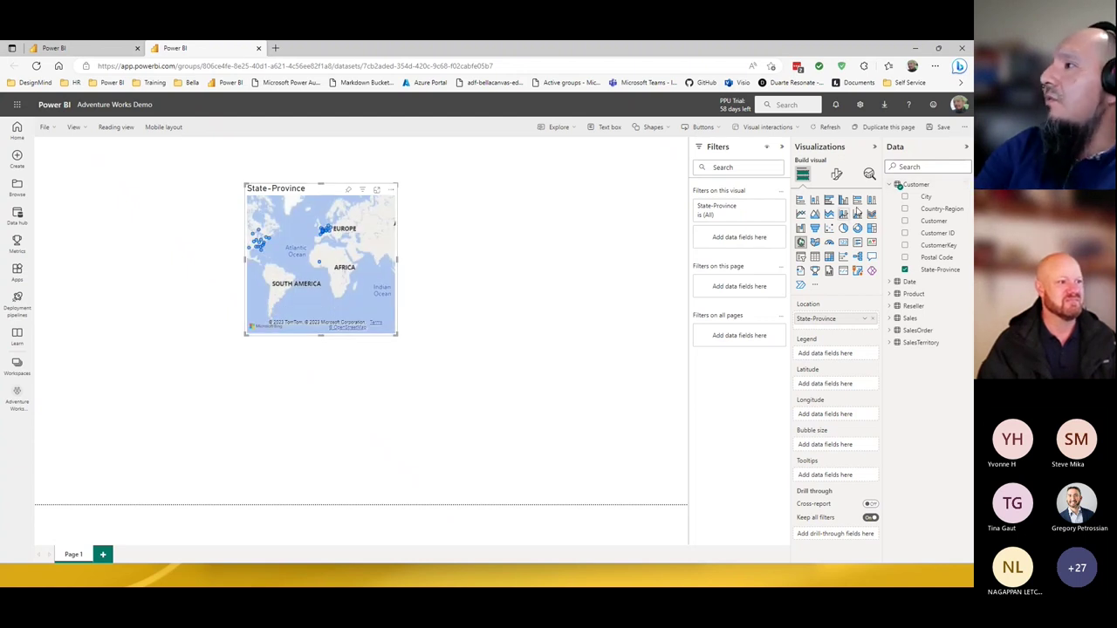
click(815, 257)
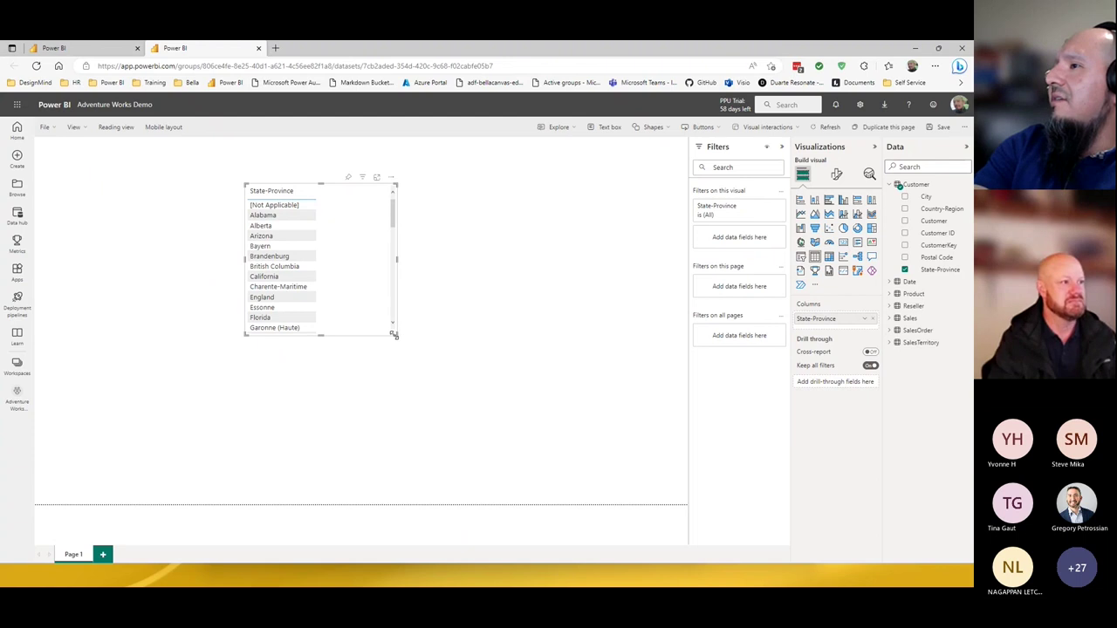
Step: Enlarge the State-Province table visual and add Sales Amount from the Sales table as a second column
drag(393, 334, 439, 365)
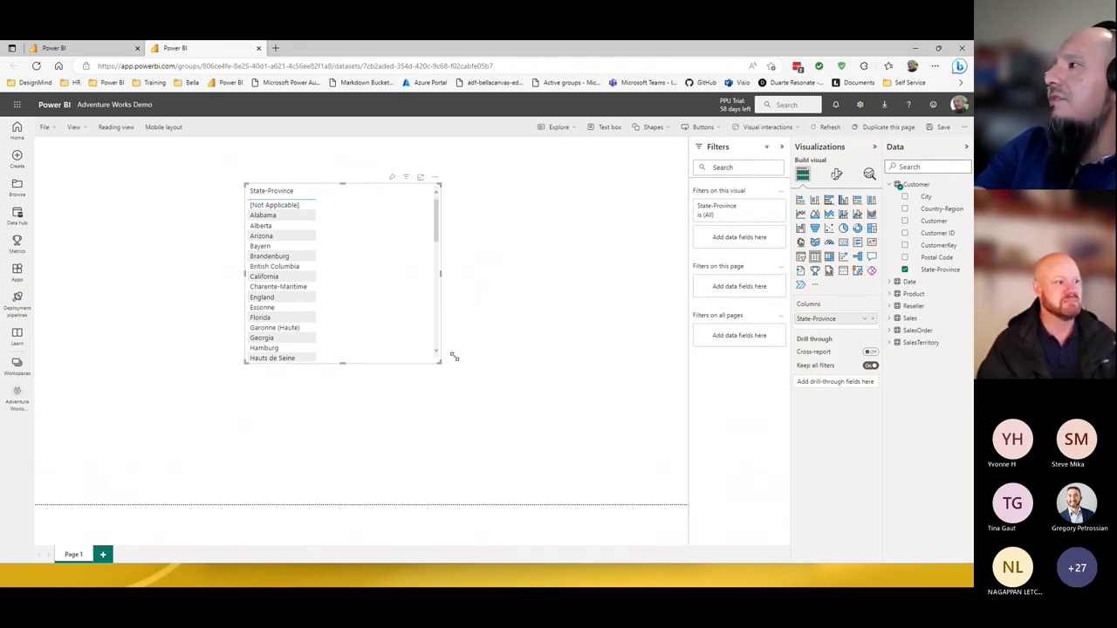
click(889, 319)
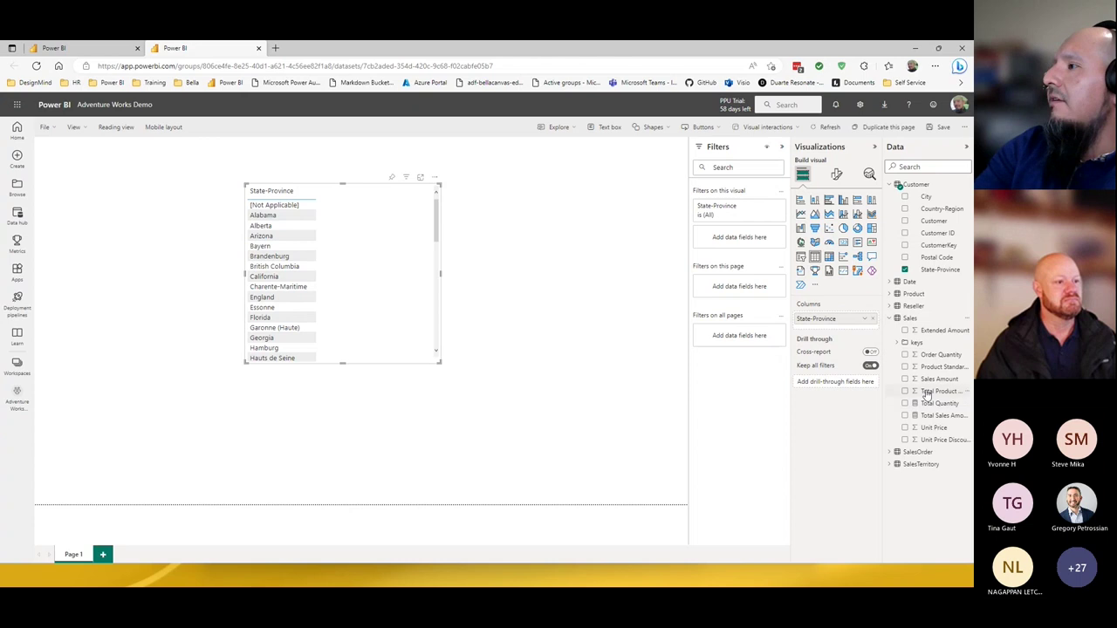
drag(943, 384, 844, 332)
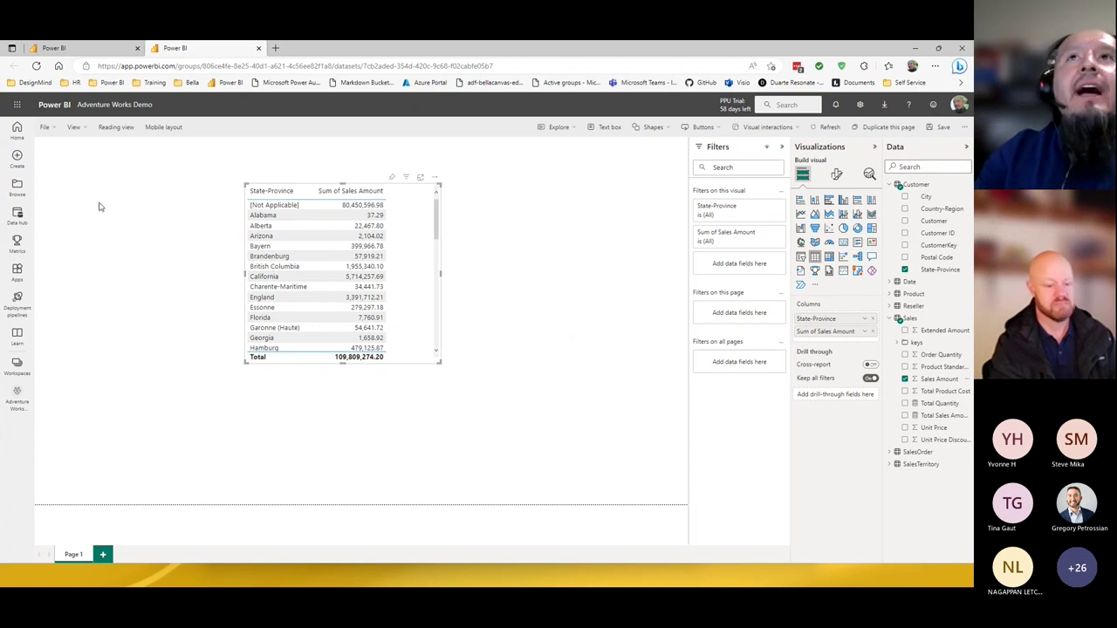
Step: Switch to the datamart reference pages and skim the Power BI Datamart January 2023 Feature Summary down to Takeover Ownership
key(alt+Tab)
double_click(576, 147)
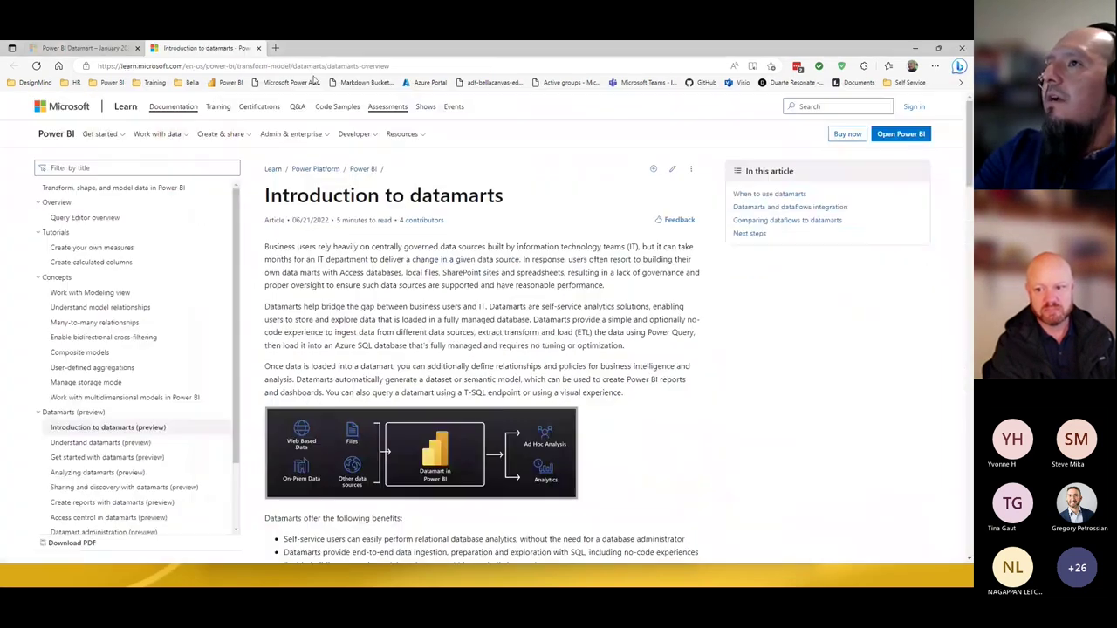
click(82, 48)
scroll(172, 206, up, 20)
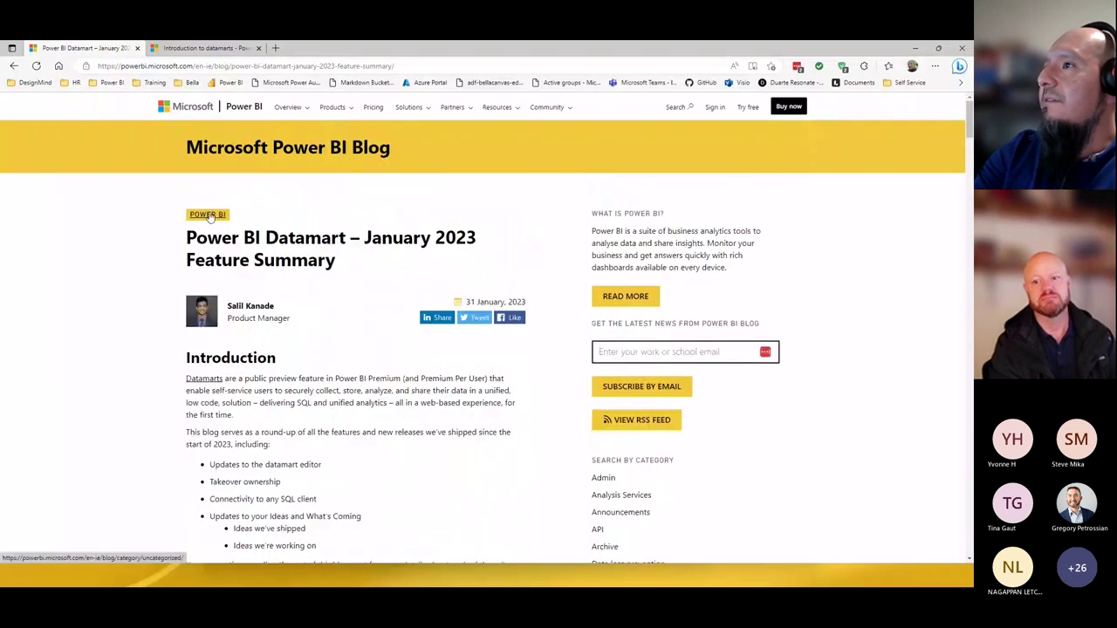
scroll(201, 213, down, 3)
scroll(200, 213, down, 10)
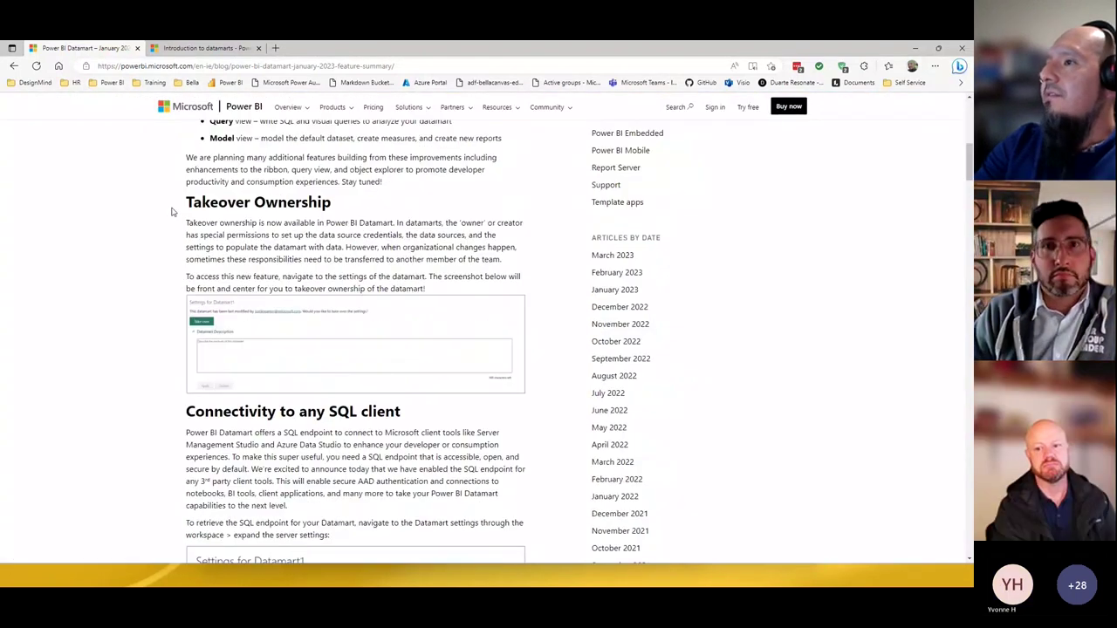
Step: Skim the January 2023 feature summary's sections on SQL client connectivity, shipped ideas and ideas being worked on
scroll(172, 211, up, 2)
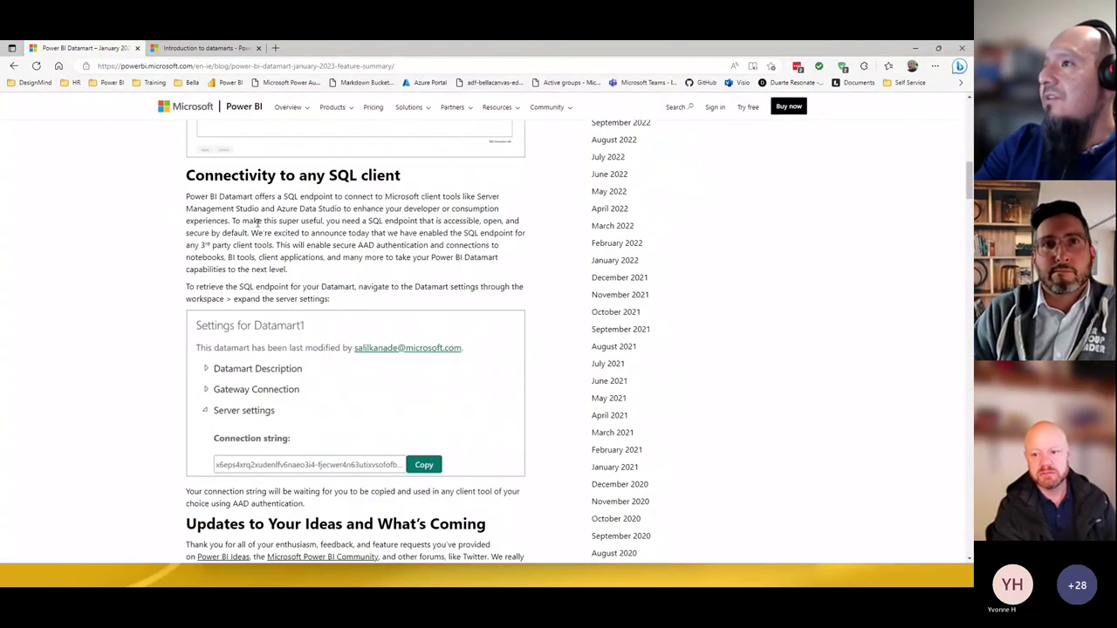
scroll(281, 196, down, 1)
scroll(278, 205, down, 2)
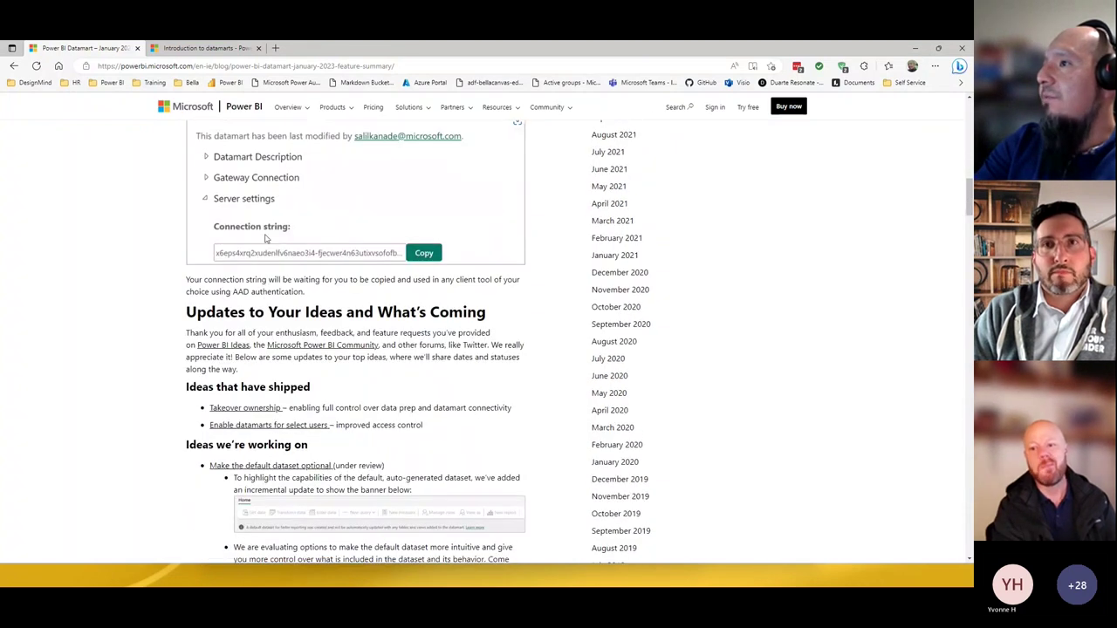
scroll(275, 244, down, 3)
scroll(270, 243, down, 4)
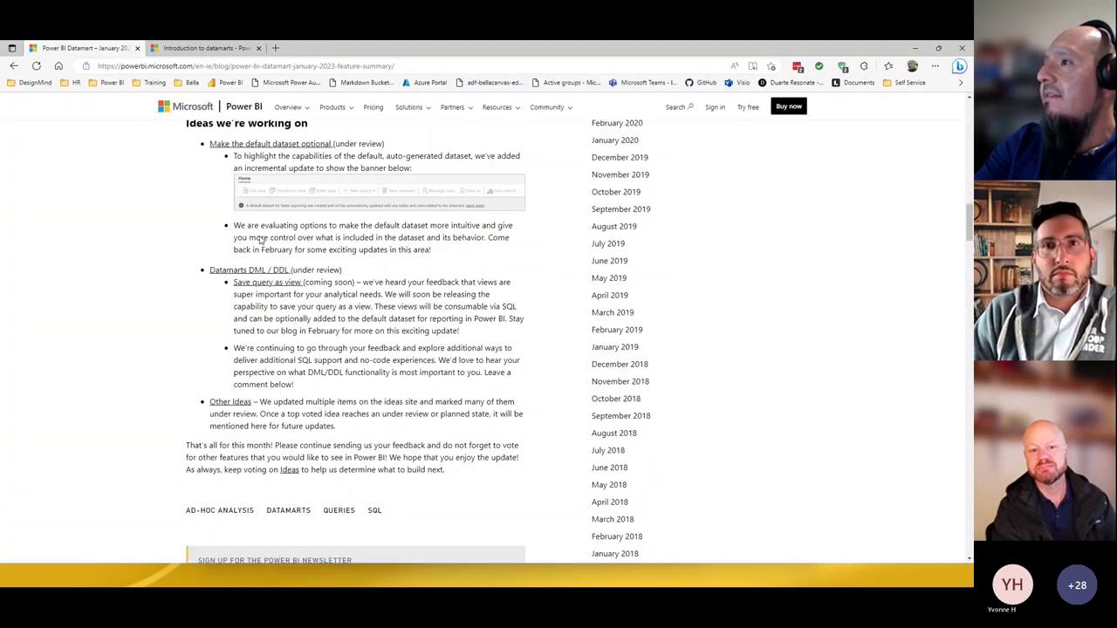
scroll(256, 242, up, 5)
scroll(260, 239, up, 4)
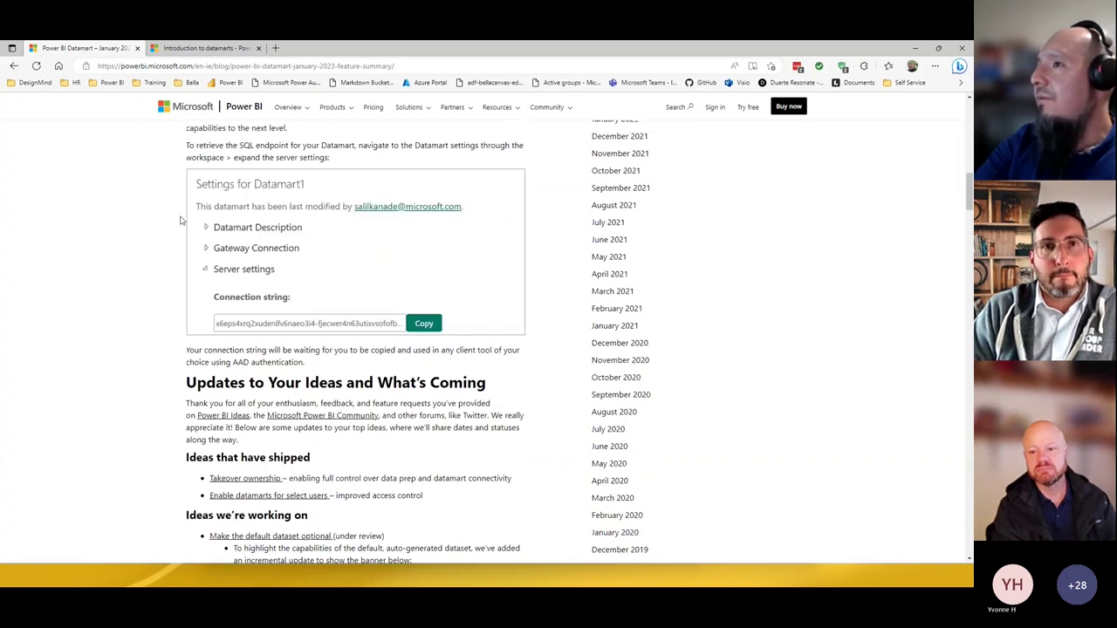
scroll(181, 201, up, 3)
scroll(189, 101, down, 1)
Step: Glance at the Introduction to datamarts article, skim the January 2023 feature summary again to the newsletter sign-up, and minimise the reference pages
click(210, 52)
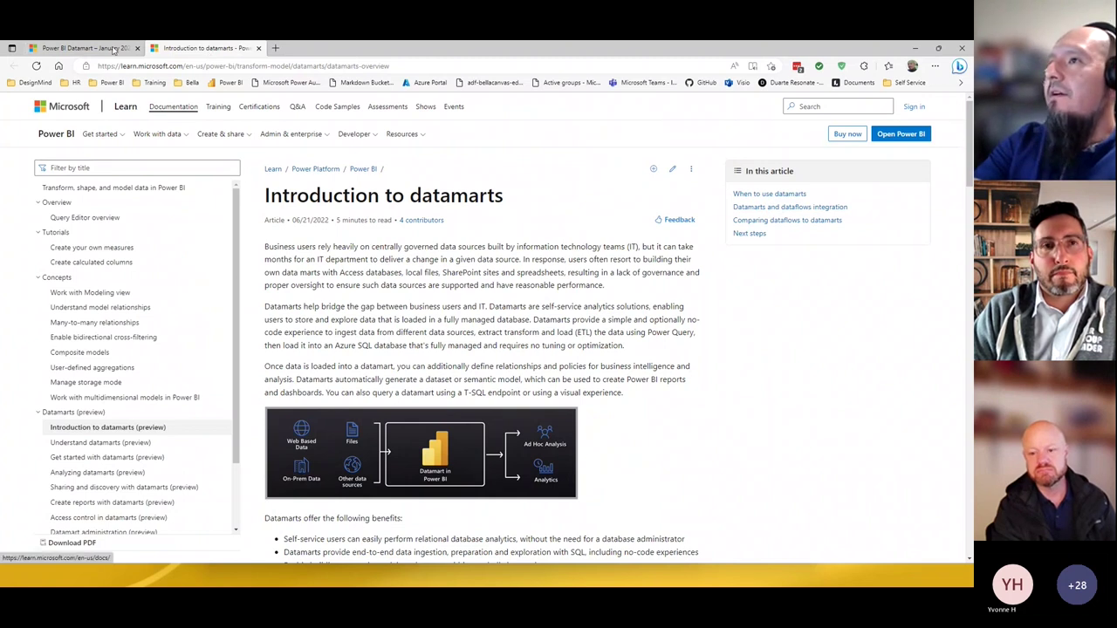
click(115, 50)
scroll(276, 264, up, 2)
scroll(276, 263, up, 10)
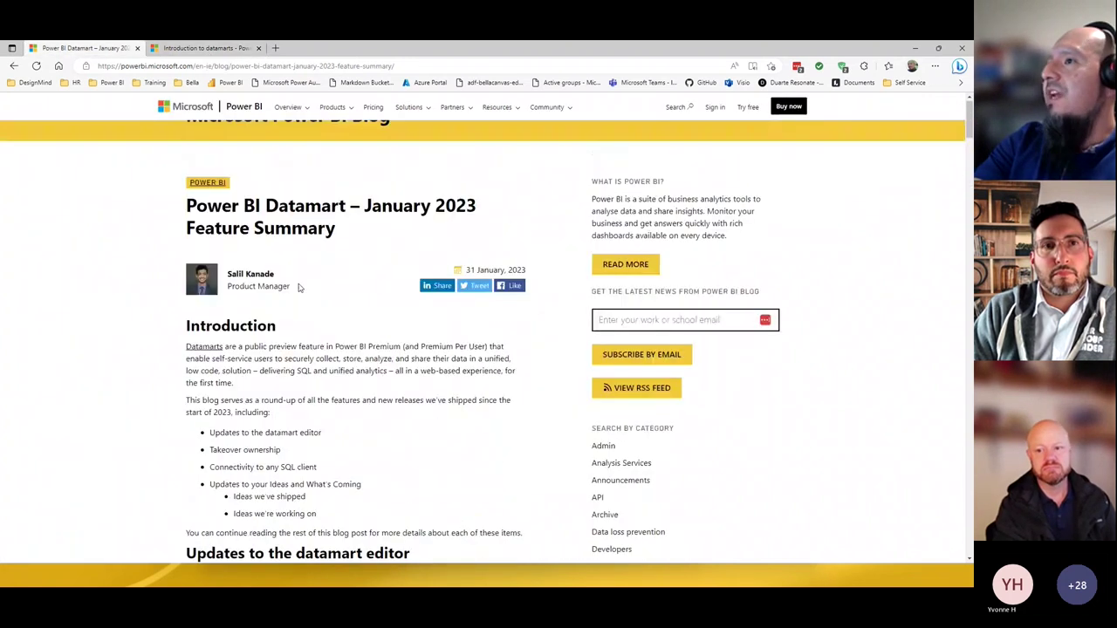
scroll(355, 330, down, 15)
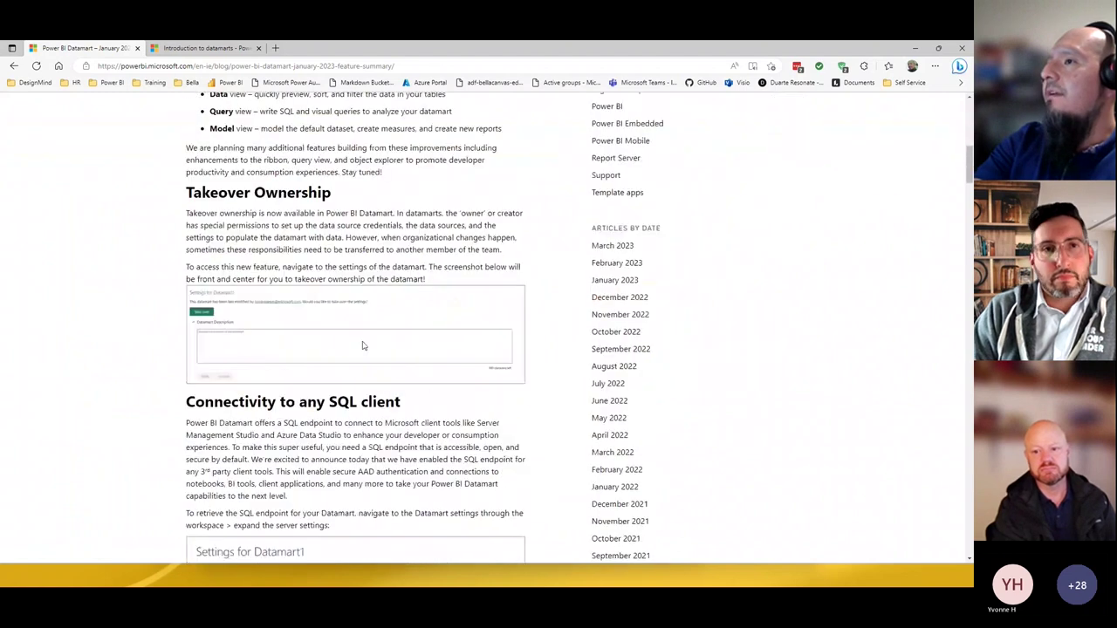
scroll(363, 344, down, 10)
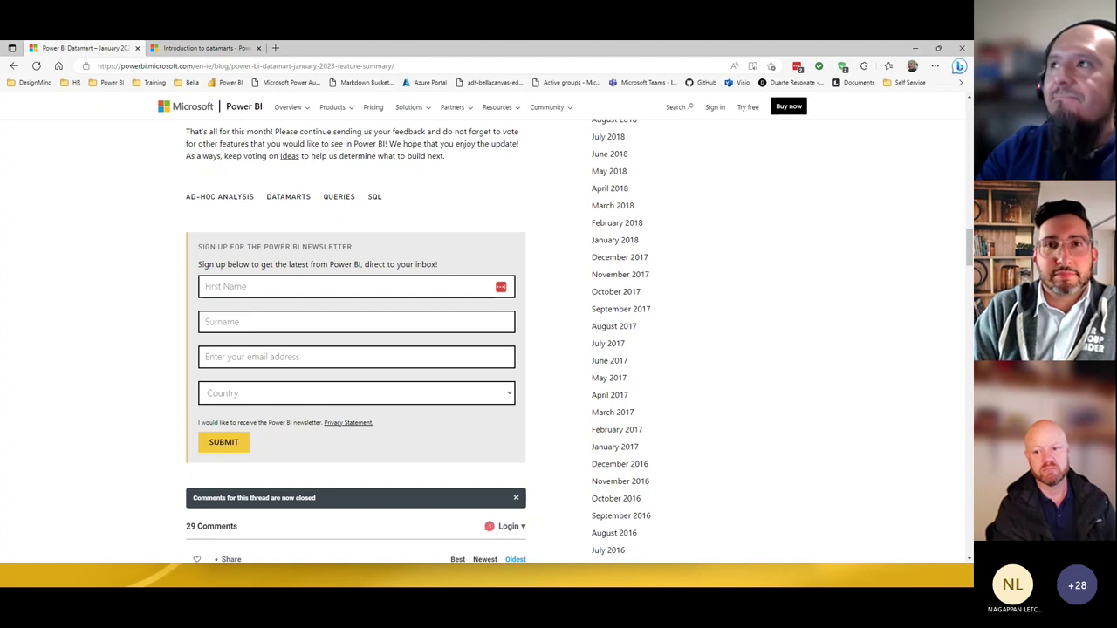
click(918, 47)
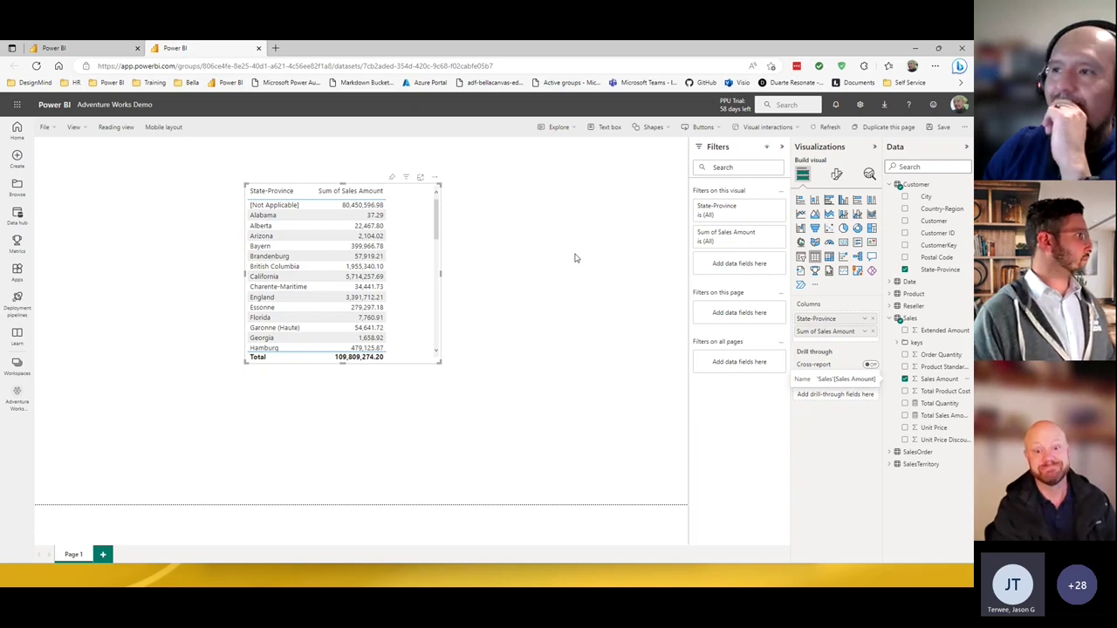
click(860, 105)
click(630, 279)
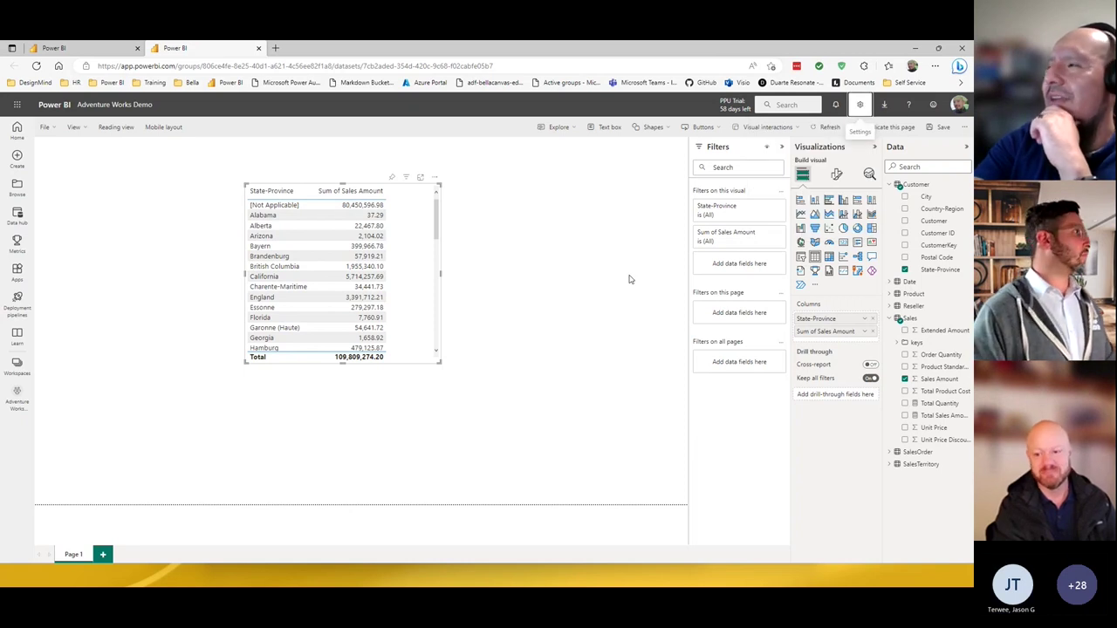
click(861, 106)
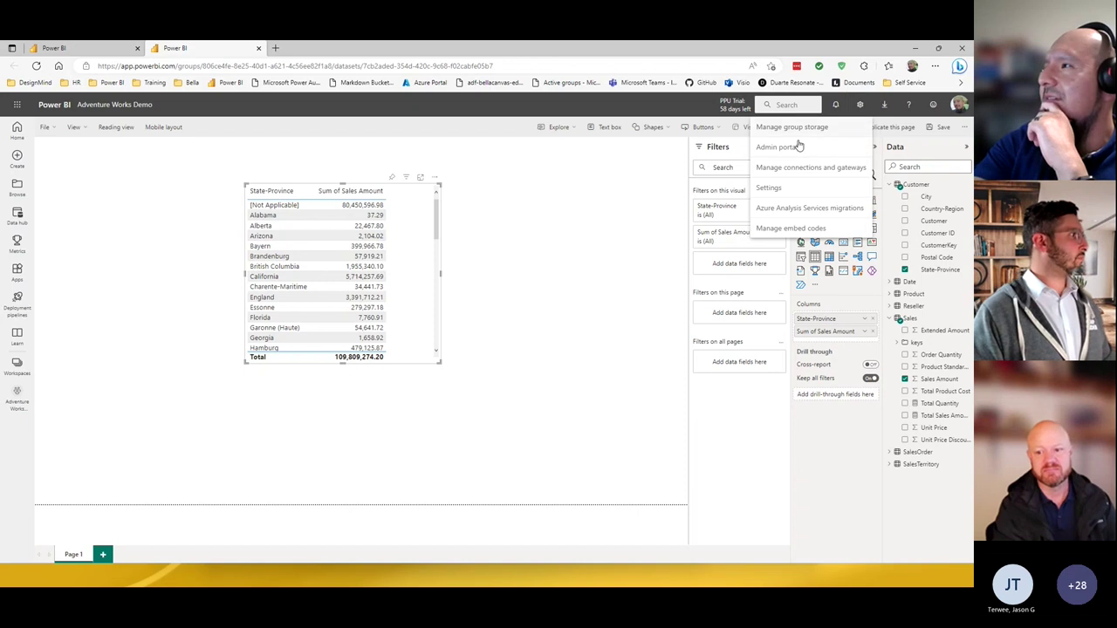
click(769, 188)
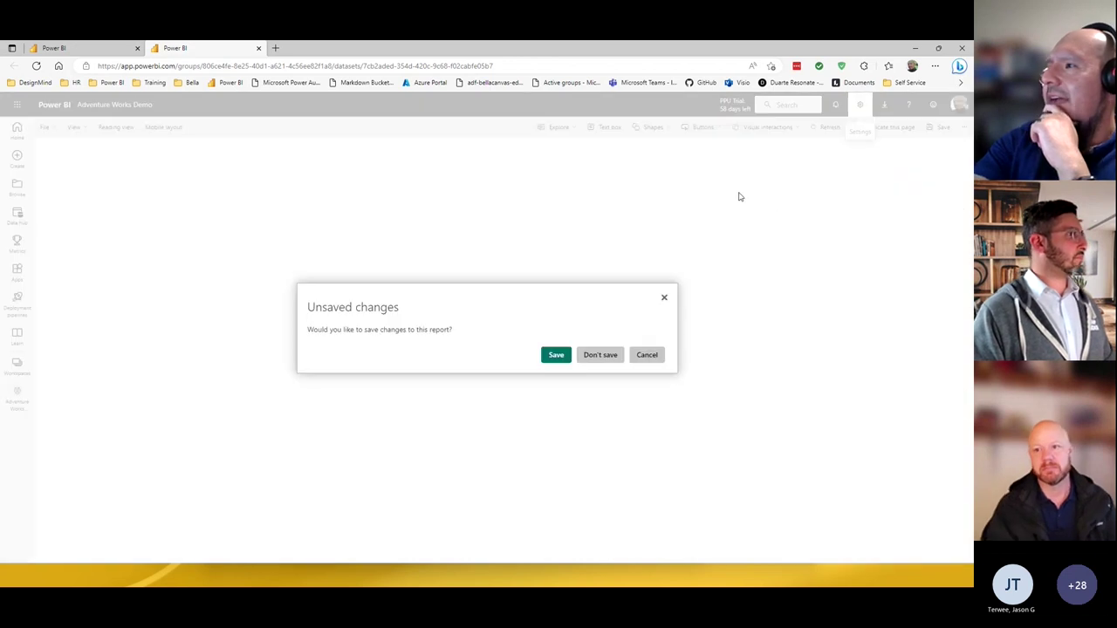
click(664, 297)
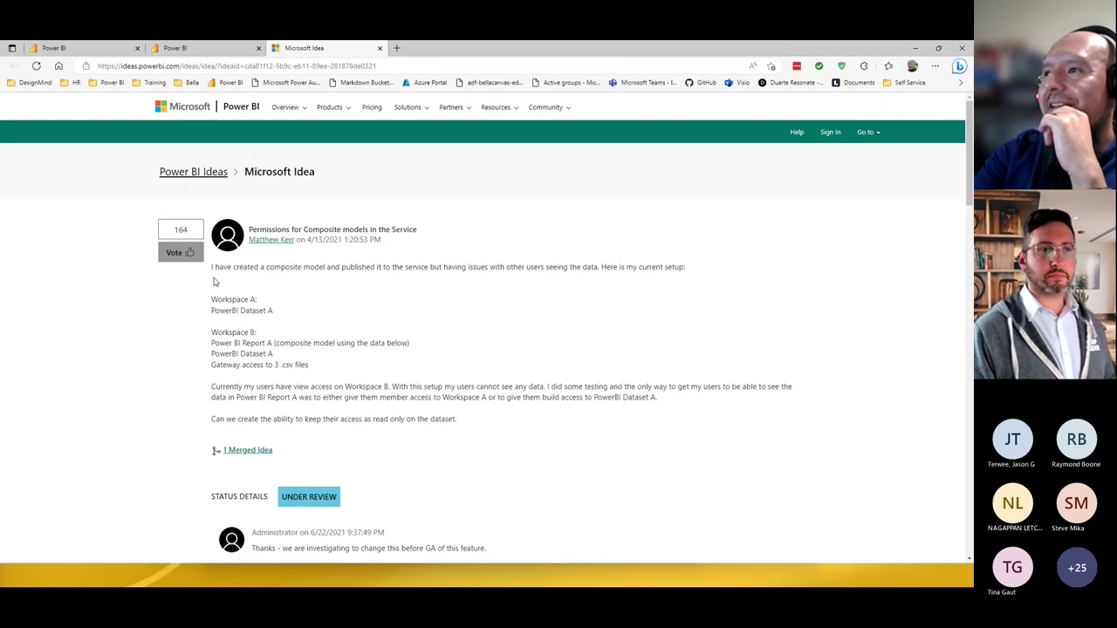
Step: Sign in to Power BI Ideas with the work account and vote for the idea "Permissions for Composite models in the Service"
click(183, 252)
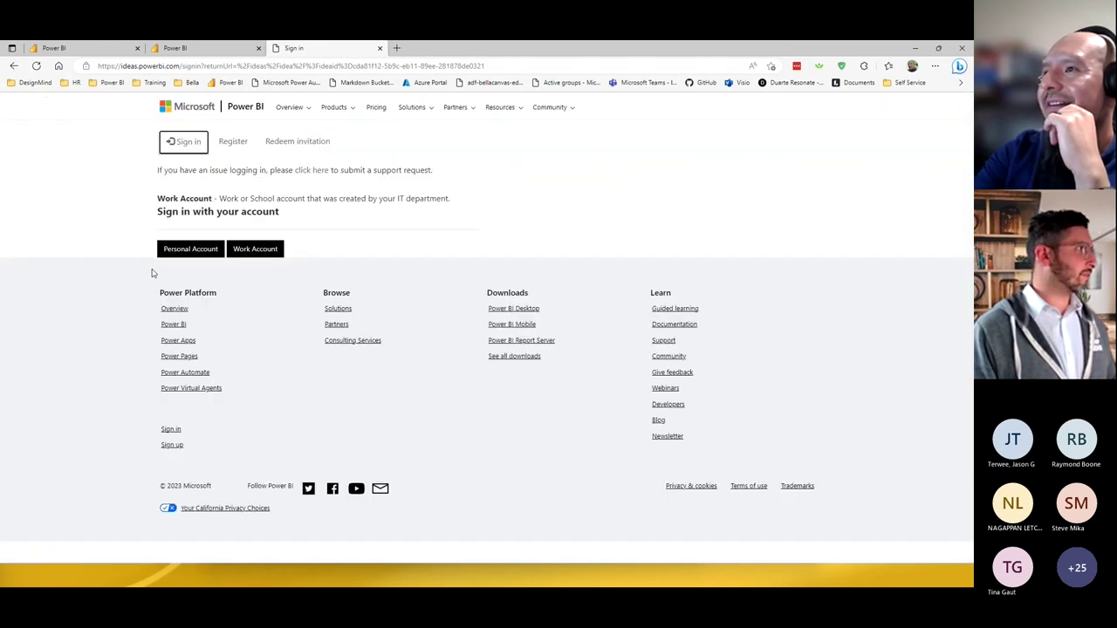
click(241, 252)
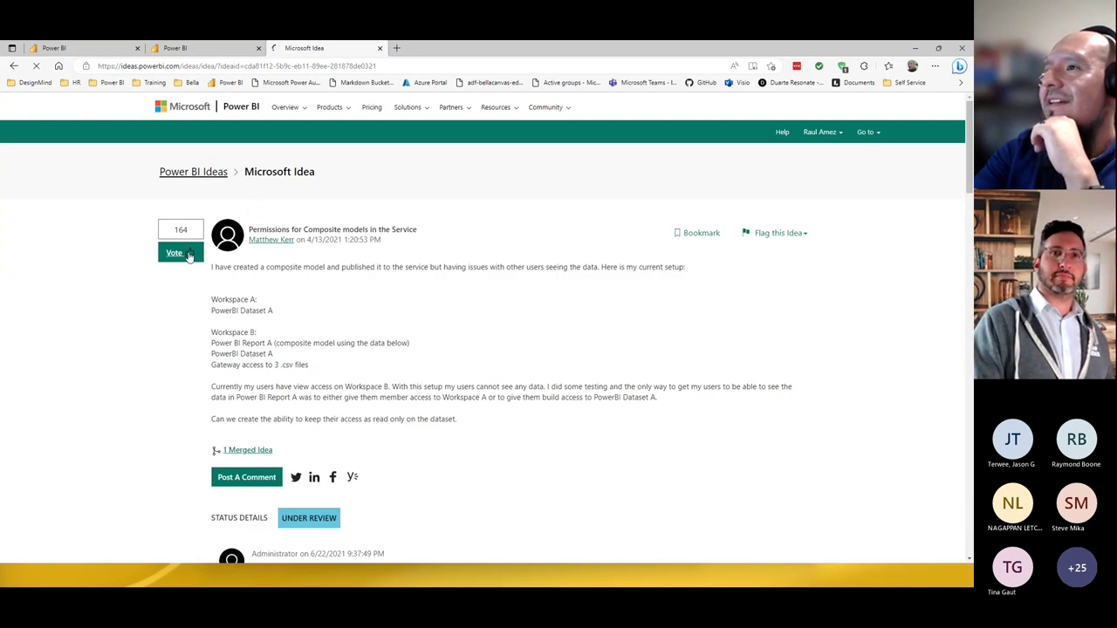
click(185, 252)
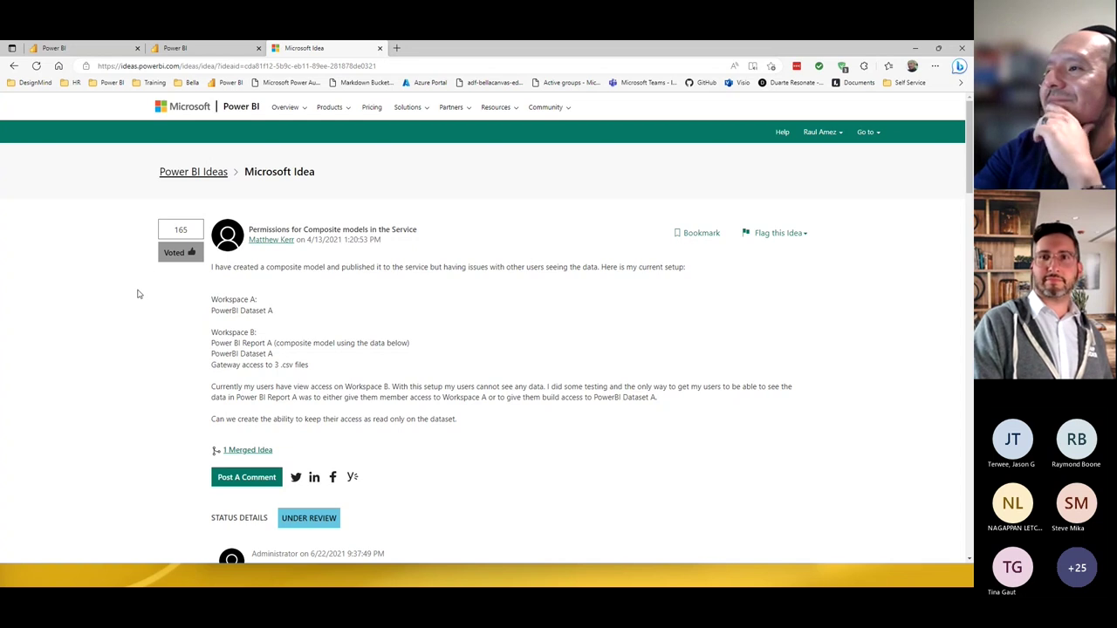
Step: Review the composite model permissions idea's status details and comments, and minimise the browser window
scroll(137, 294, down, 3)
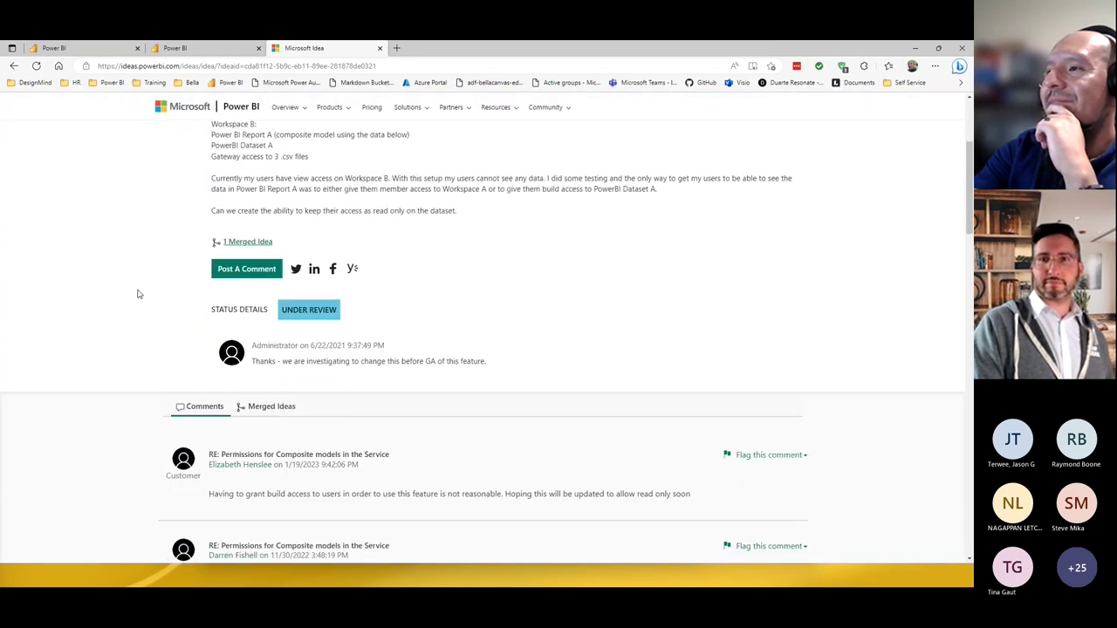
scroll(137, 296, up, 2)
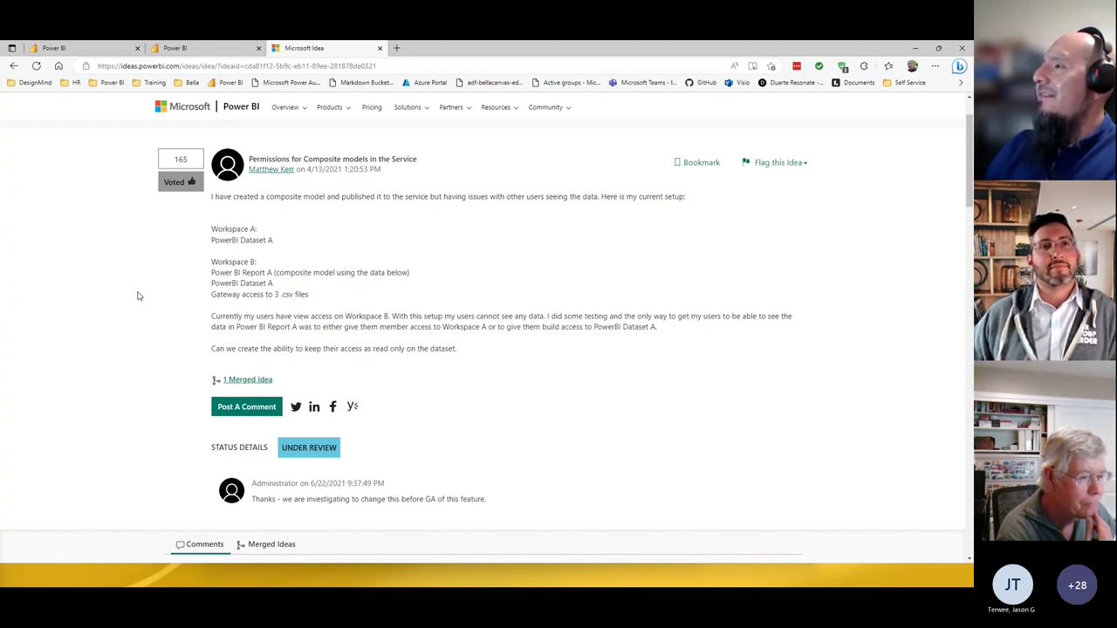
click(913, 48)
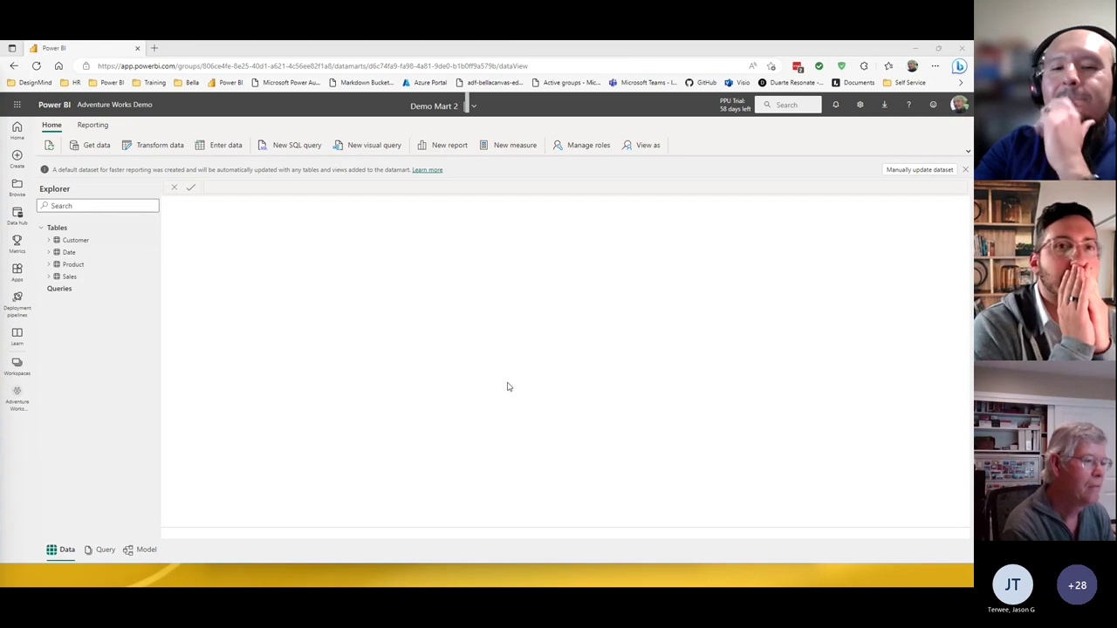
Step: Switch to the Sales Report Dashboard in Power BI Desktop and examine the Units Trend chart's Y-axis range options and its field assignments
mouse_move(527, 586)
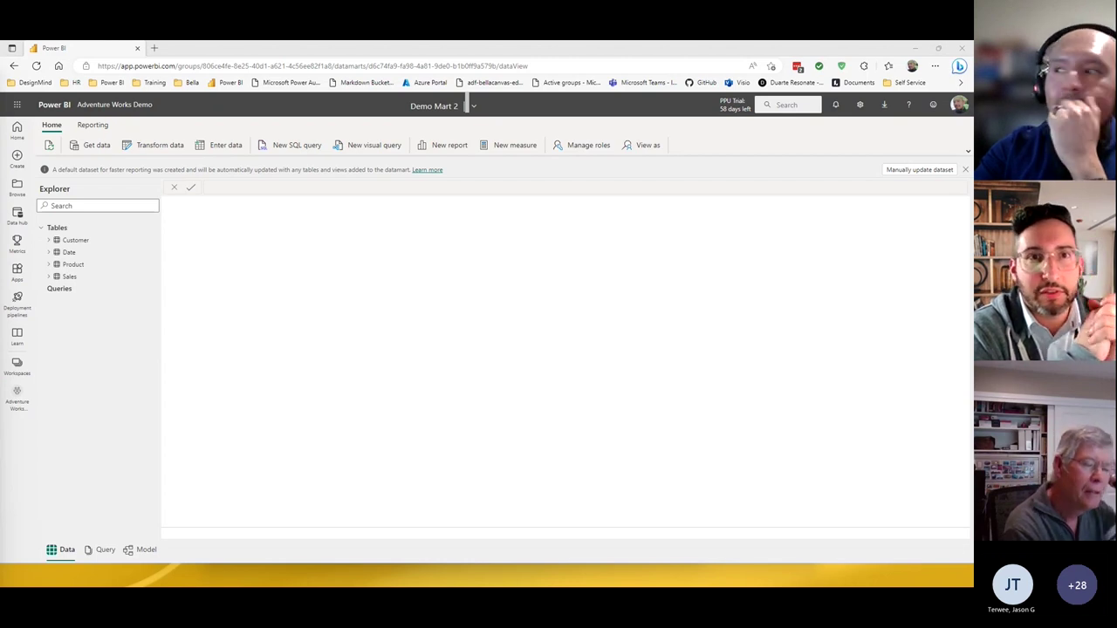
key(alt+Tab)
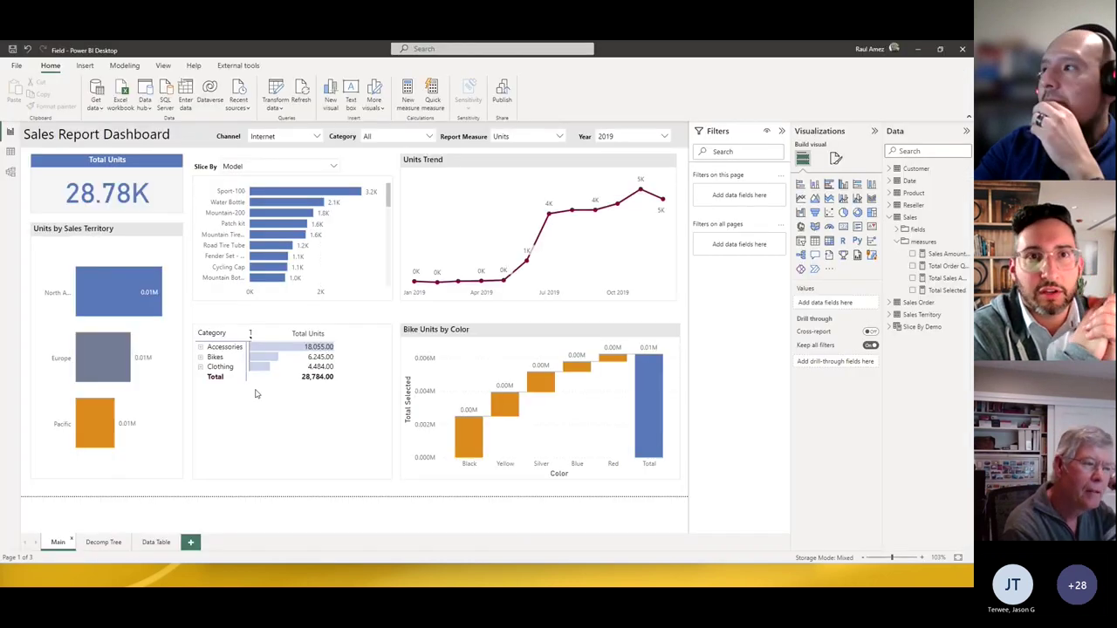
click(484, 163)
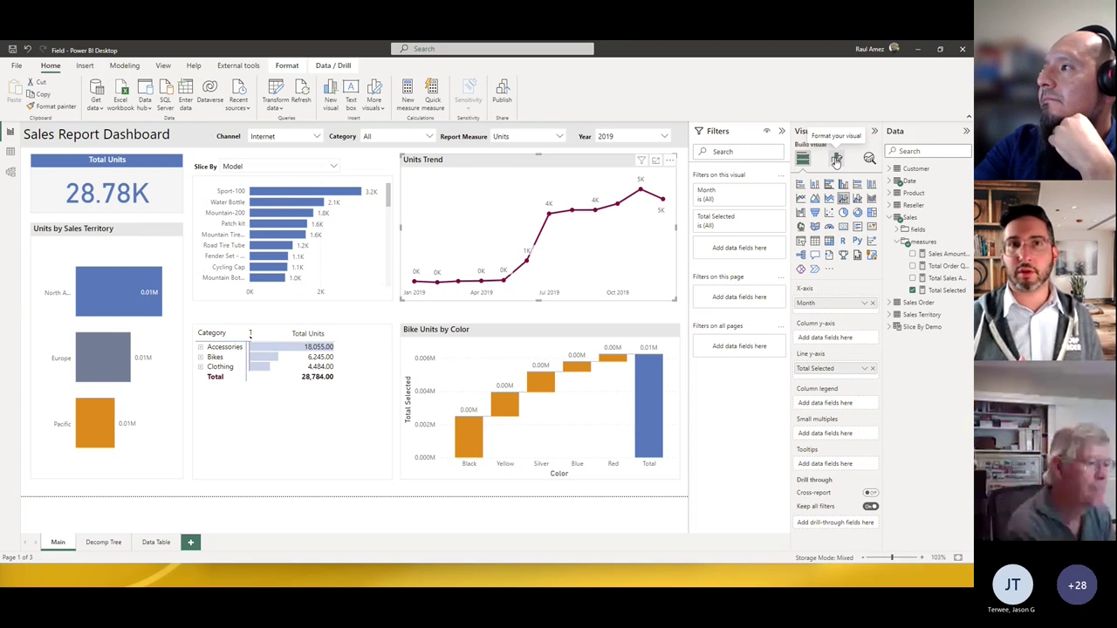
click(836, 160)
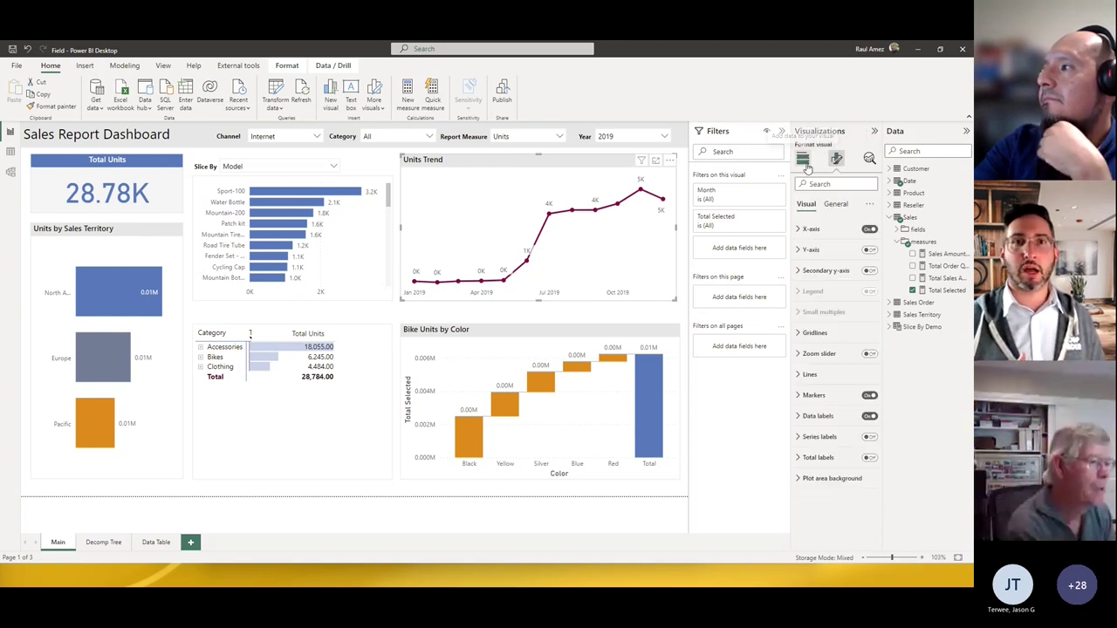
click(801, 251)
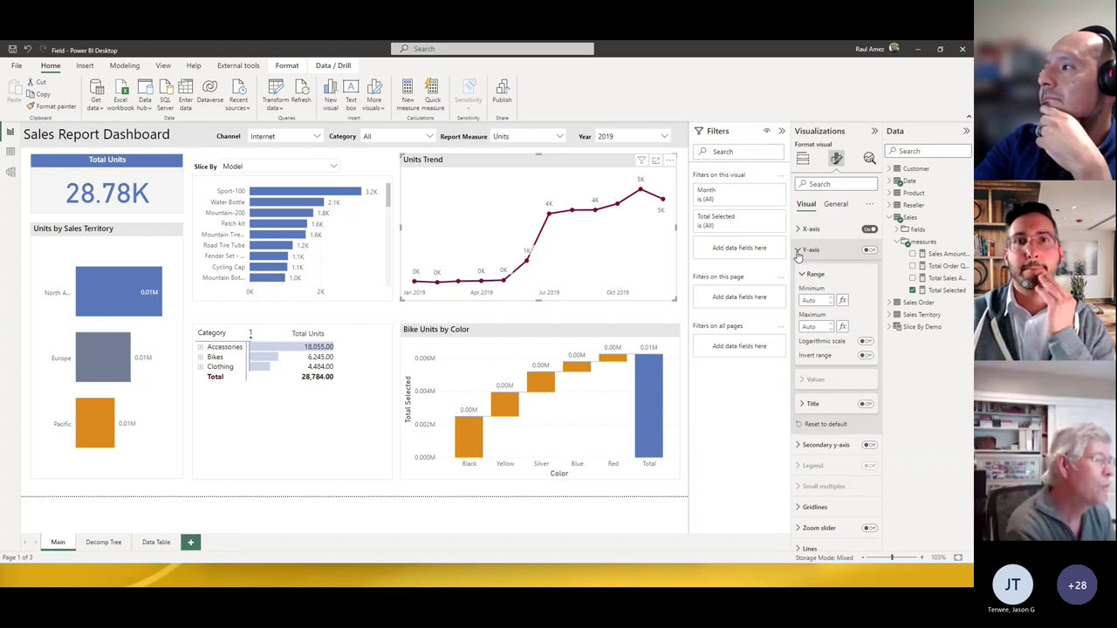
click(803, 159)
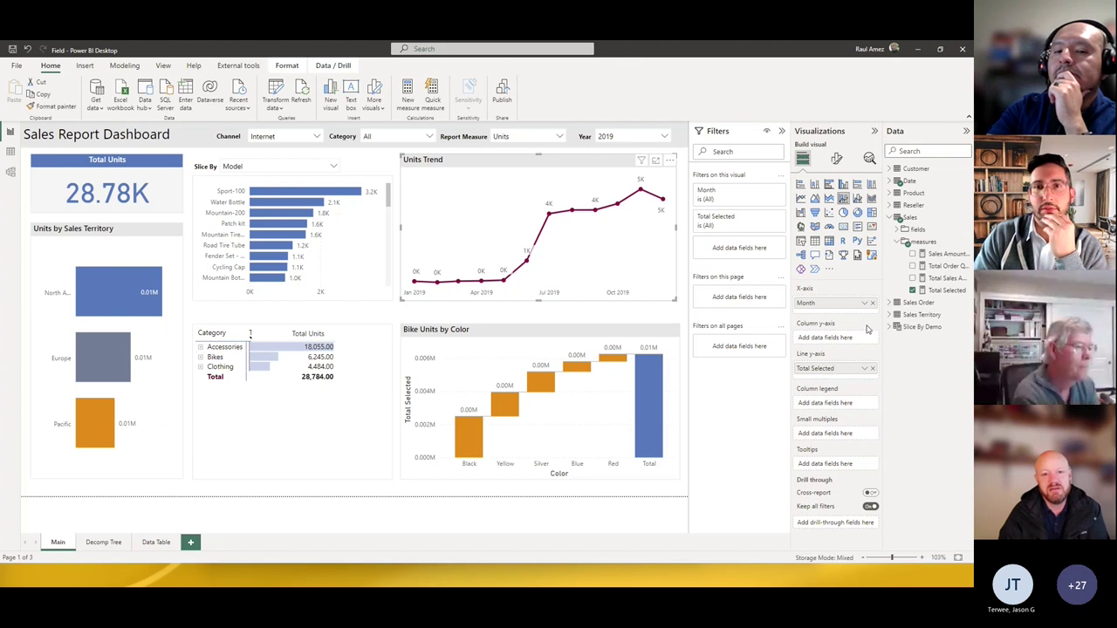
Step: Examine the Units Trend chart's line and legend formatting options, and return to its field assignments
click(836, 162)
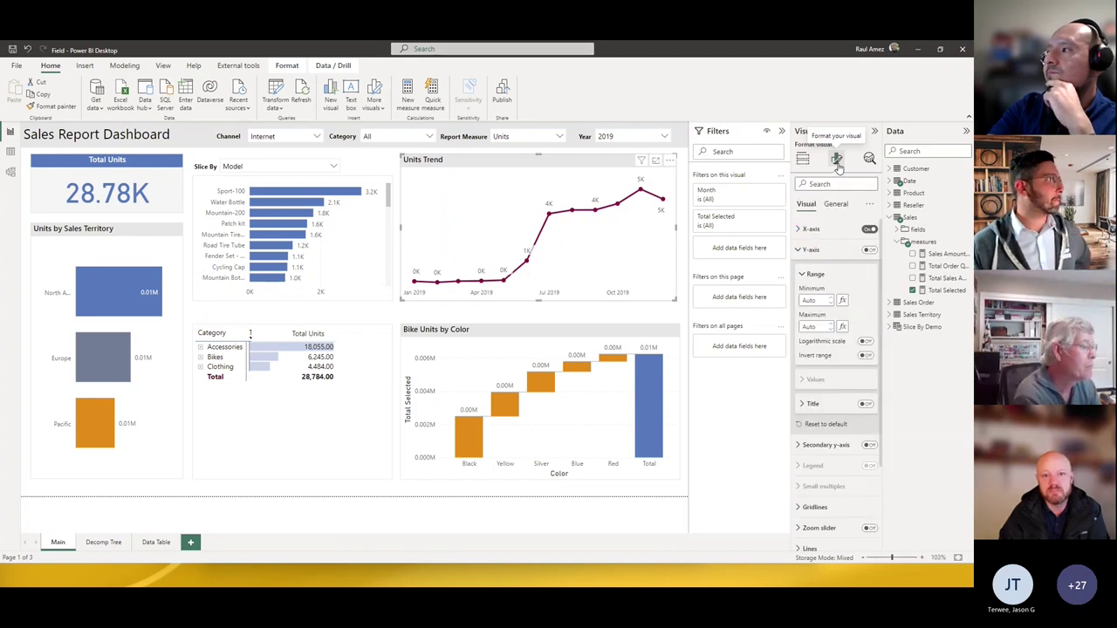
click(810, 271)
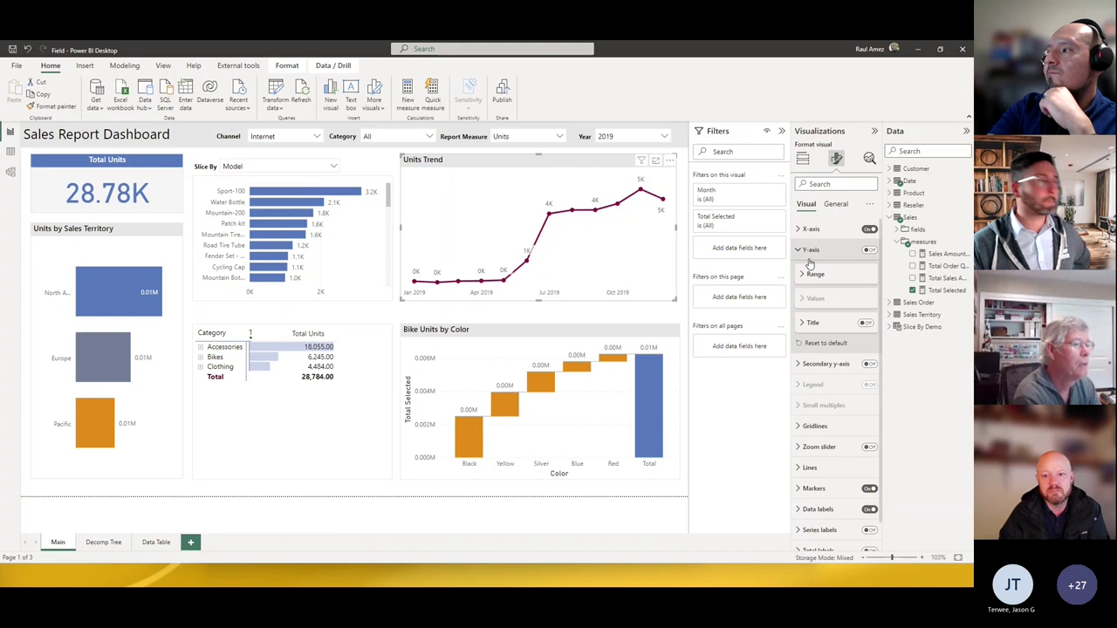
click(809, 468)
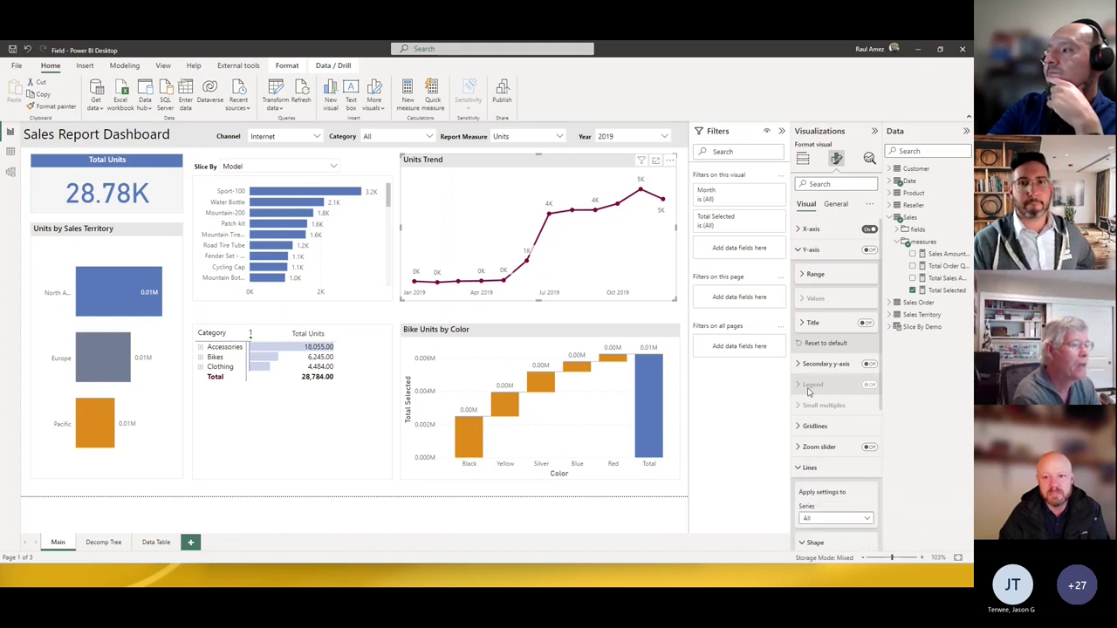
scroll(811, 387, up, 1)
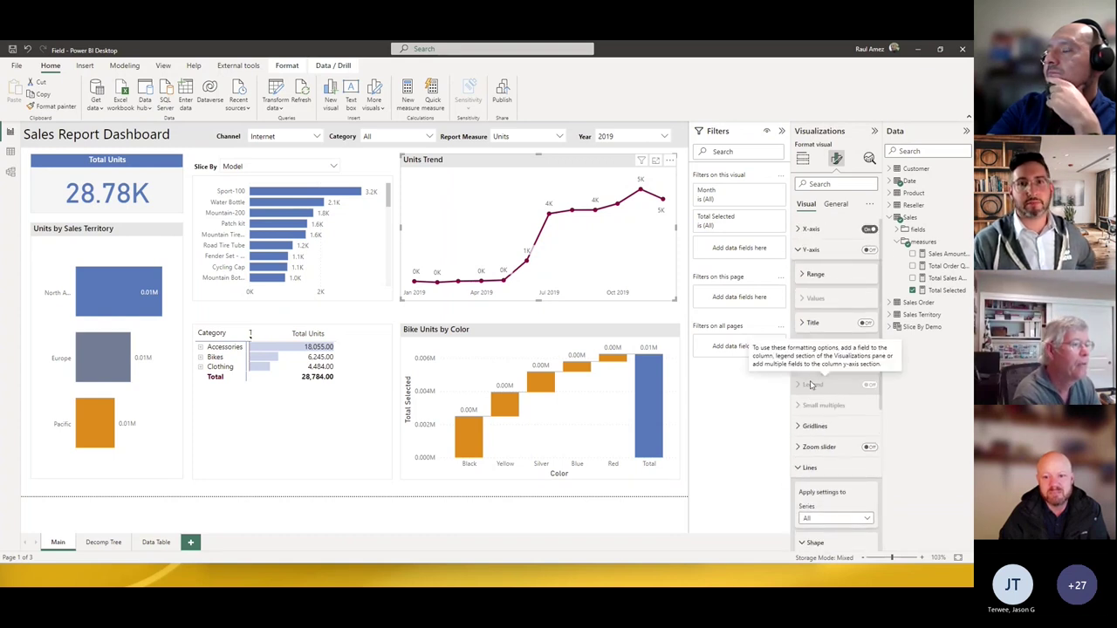
click(803, 159)
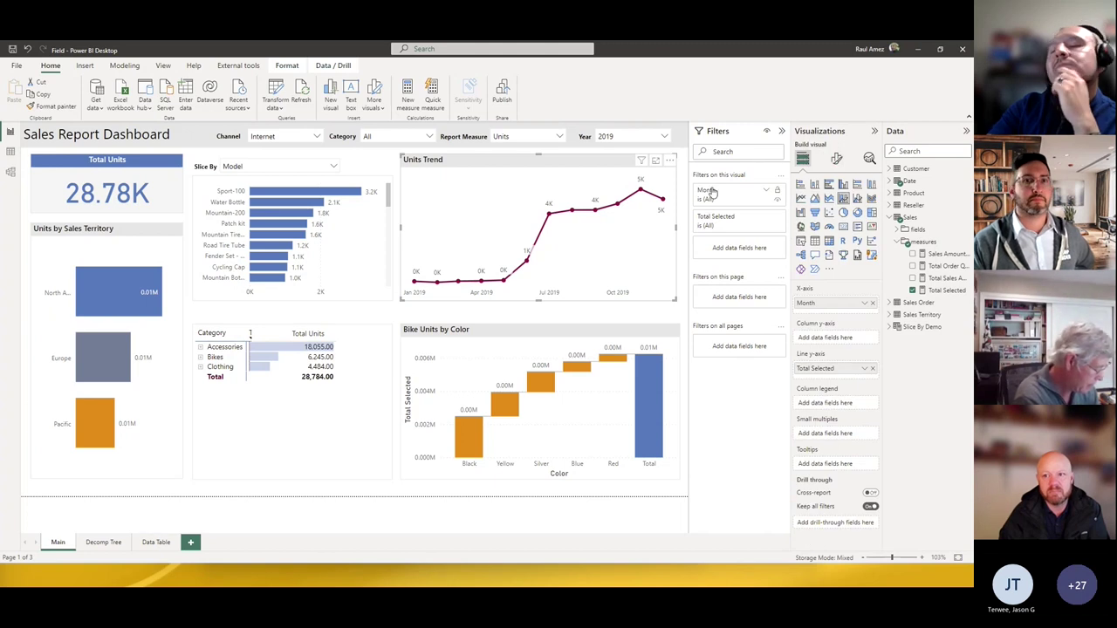